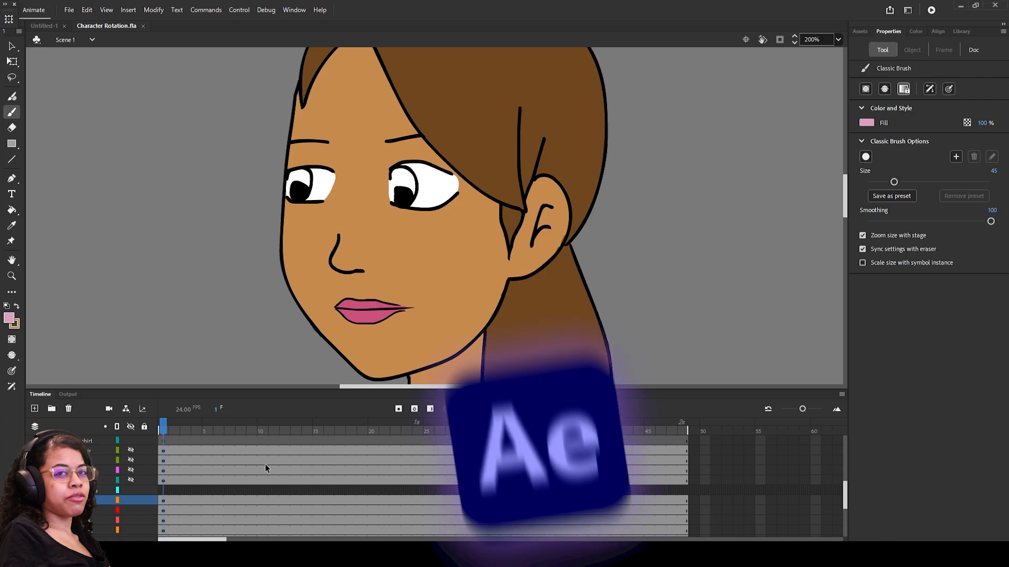
Step: Unhide the sphere guide behind the character's head
mouse_move(844, 204)
left_mouse_down()
mouse_move(840, 234)
mouse_move(839, 195)
left_mouse_up()
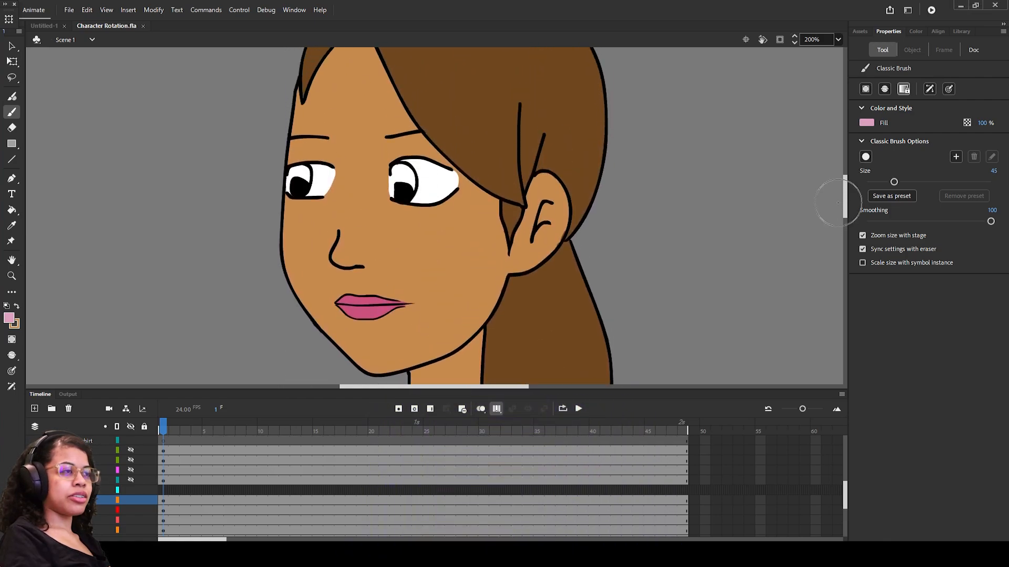
scroll(97, 490, "down", 3)
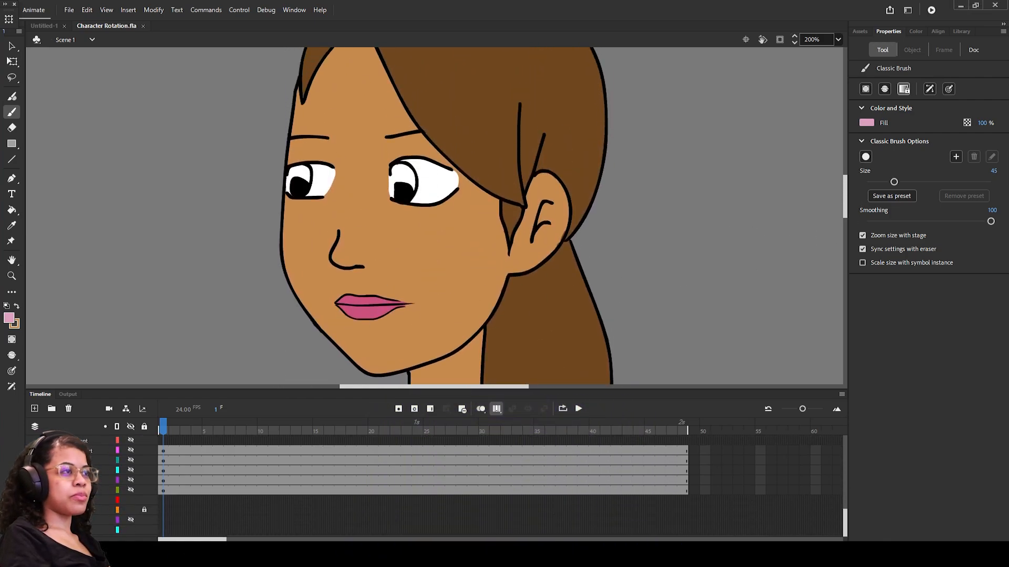
left_click(128, 519)
left_click(131, 520)
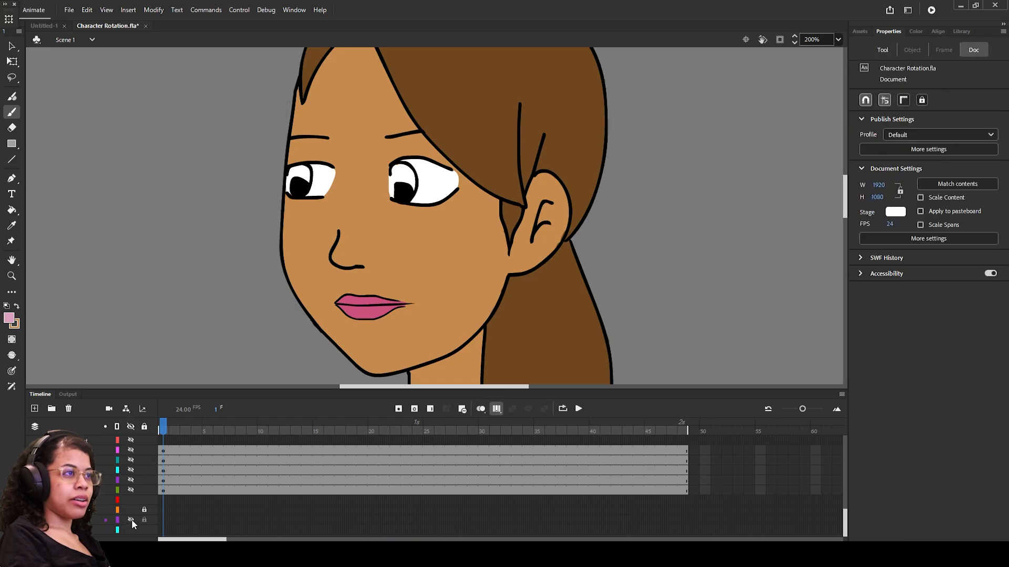
left_click(132, 520)
Step: Isolate the sphere guide by hiding the character, and turn off multiple-frame editing
scroll(109, 519, "up", 2)
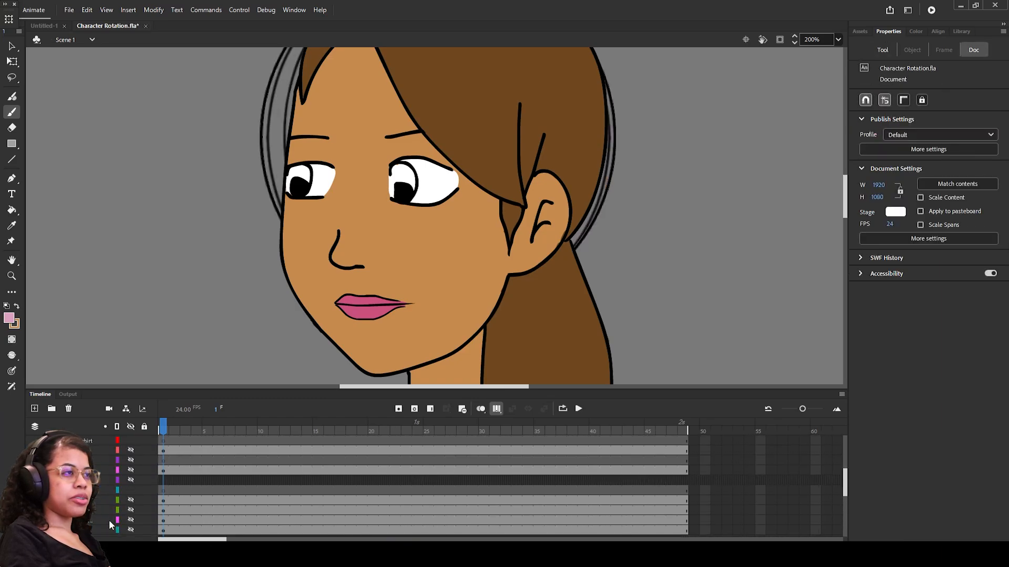
scroll(109, 519, "up", 1)
scroll(108, 519, "up", 1)
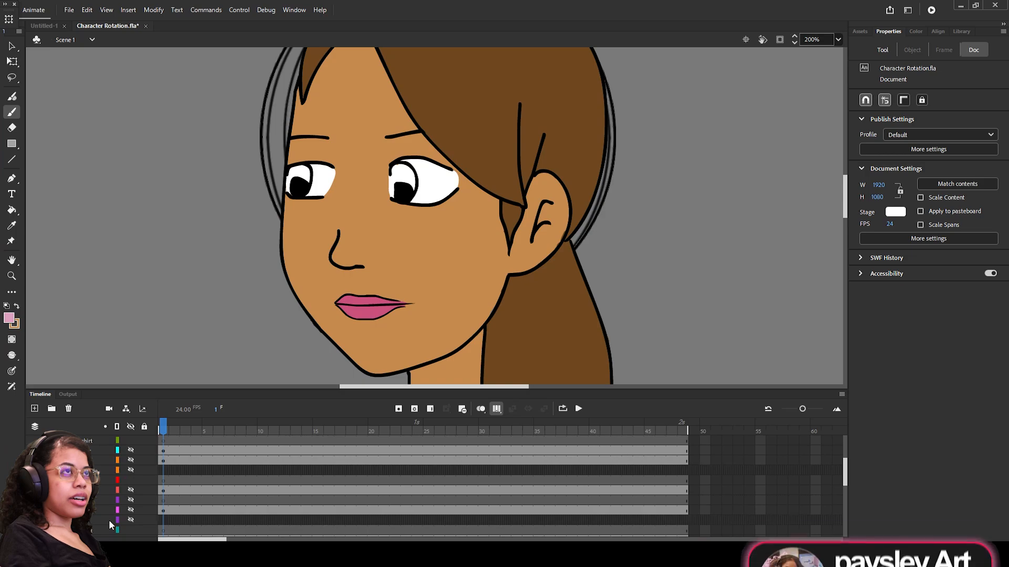
scroll(108, 519, "up", 3)
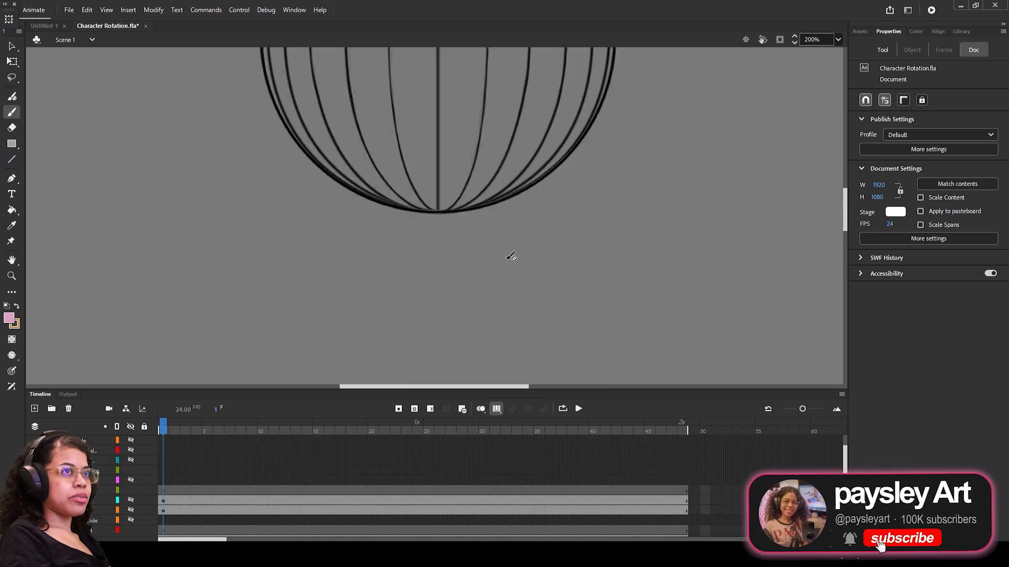
scroll(510, 256, "up", 4)
left_click(496, 409)
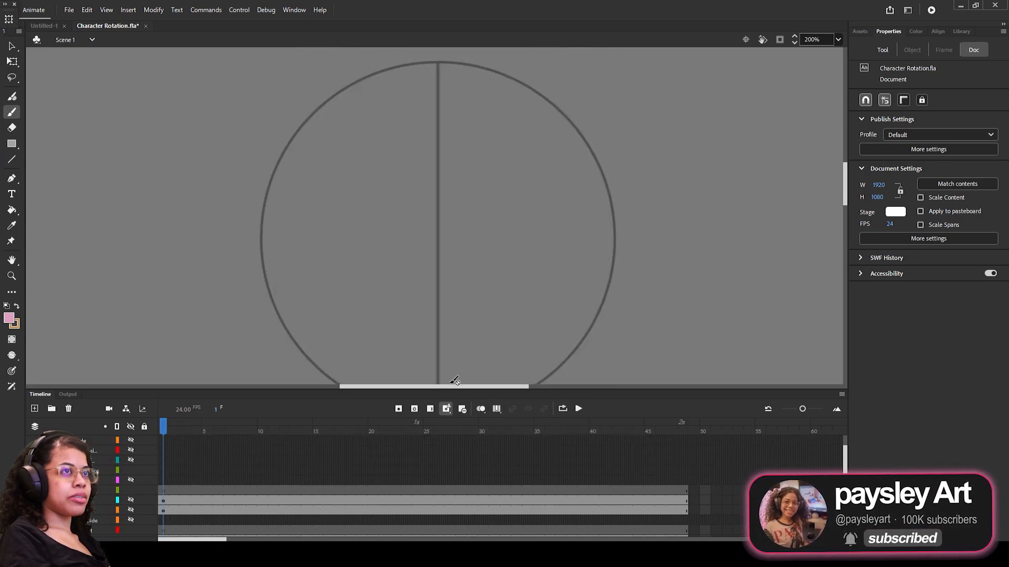
Step: Fit the stage in the window and scrub the sphere's rotation from the first frame to frame 16
left_click(840, 40)
left_click(857, 51)
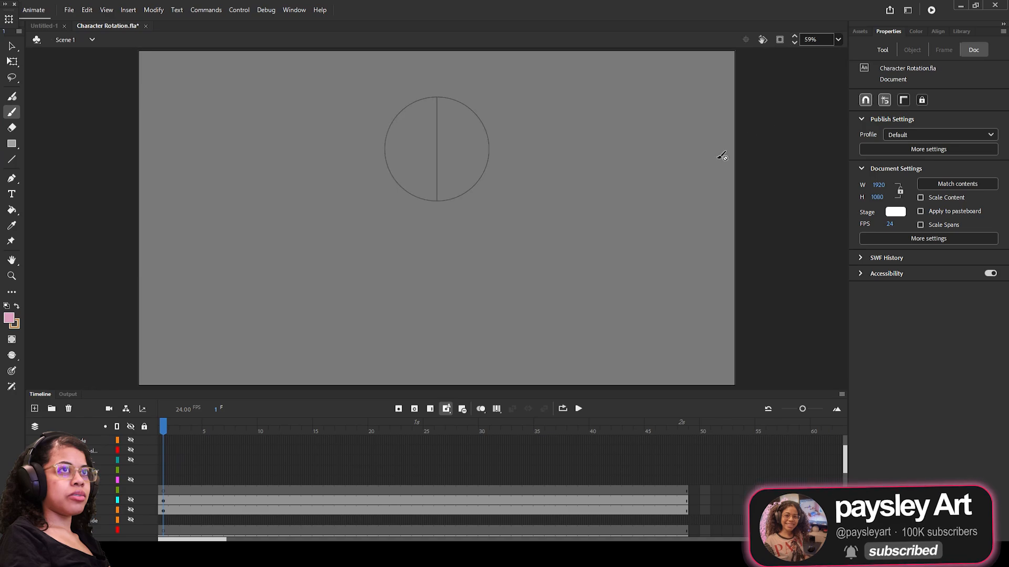
left_click_drag(164, 427, 329, 427)
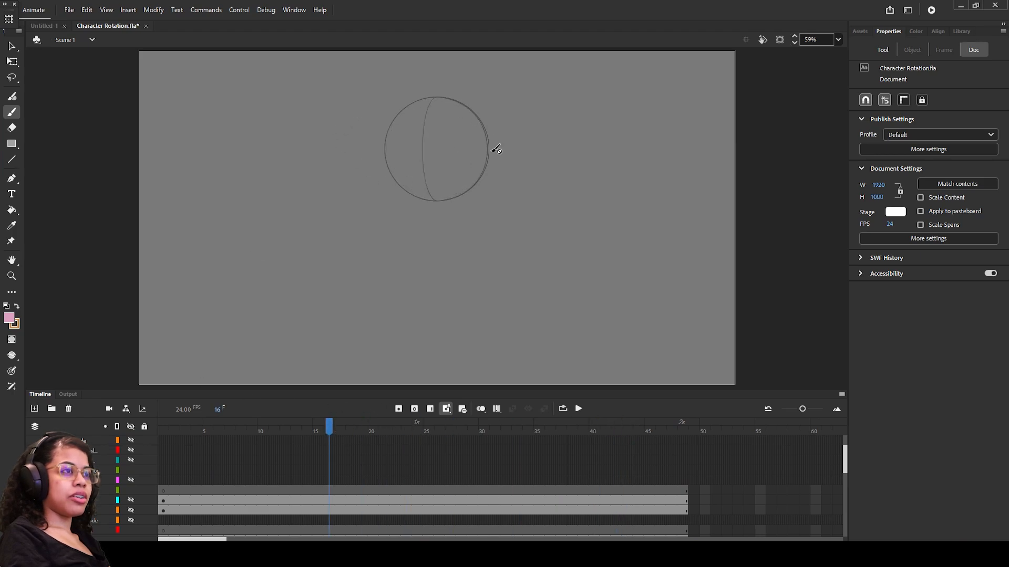
Step: Briefly show and hide each turnaround sketch folder, from the numbered front view 1 up to 5-back, to compare the character's angles
left_click(131, 460)
left_click(130, 461)
left_click(131, 451)
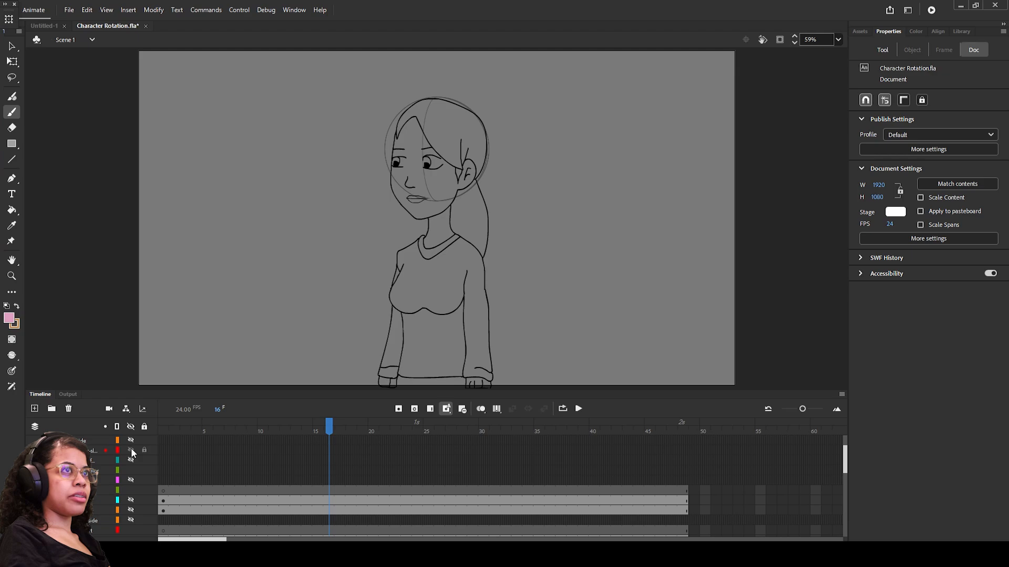
left_click(132, 451)
left_click(130, 440)
left_click(131, 442)
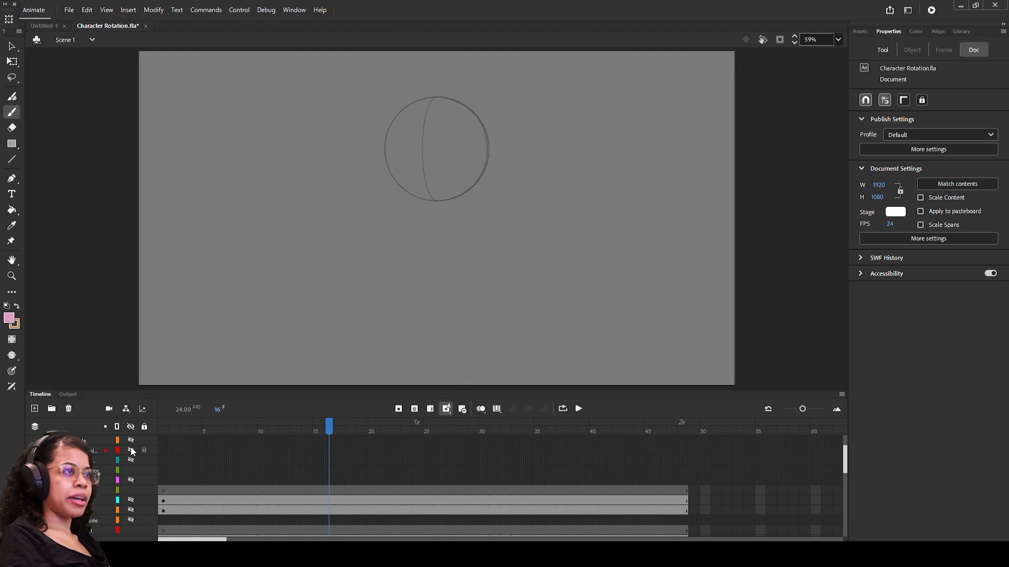
scroll(131, 446, "up", 2)
left_click(131, 451)
left_click(130, 452)
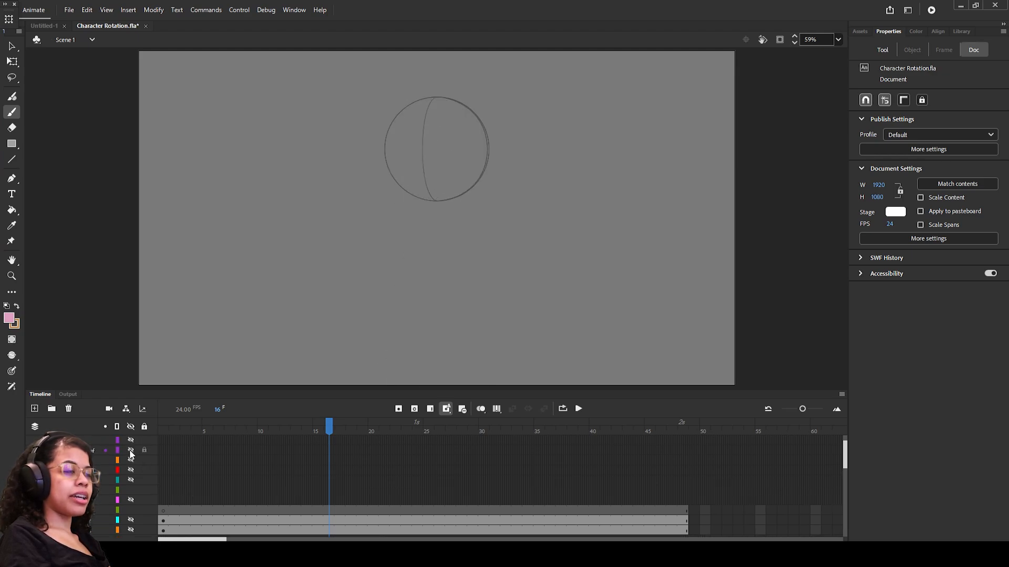
scroll(131, 457, "up", 1)
left_click(130, 461)
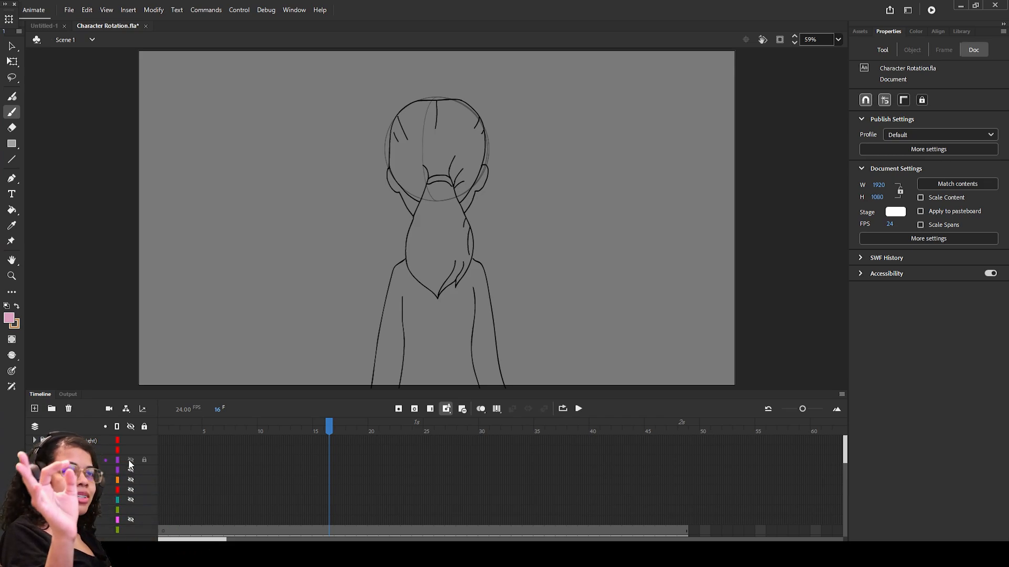
left_click(130, 461)
Step: Examine the layer folders and inspect the layers inside the first front-view sketch folder
scroll(134, 467, "down", 4)
scroll(134, 469, "down", 3)
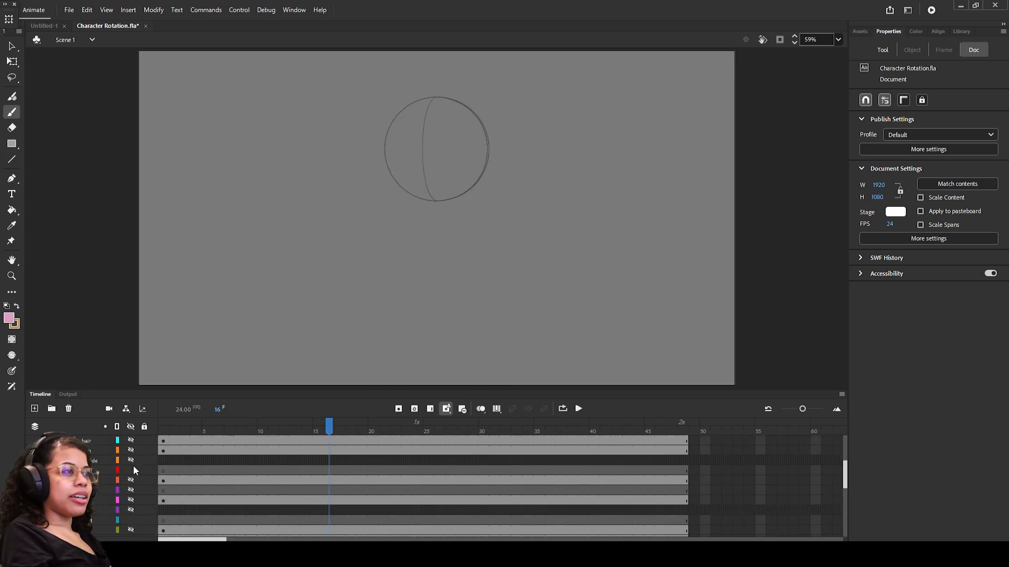
scroll(133, 465, "up", 3)
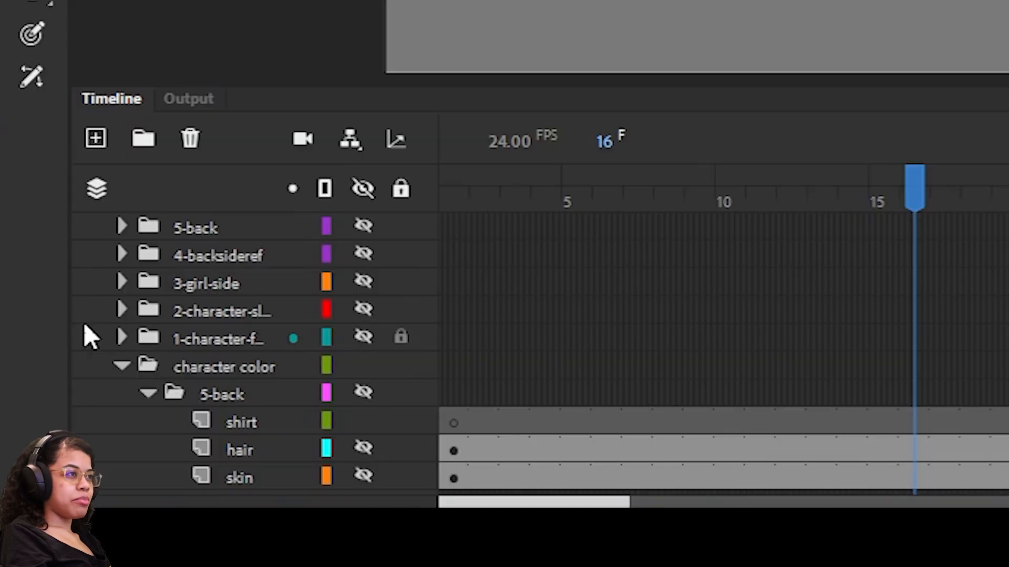
left_click(122, 337)
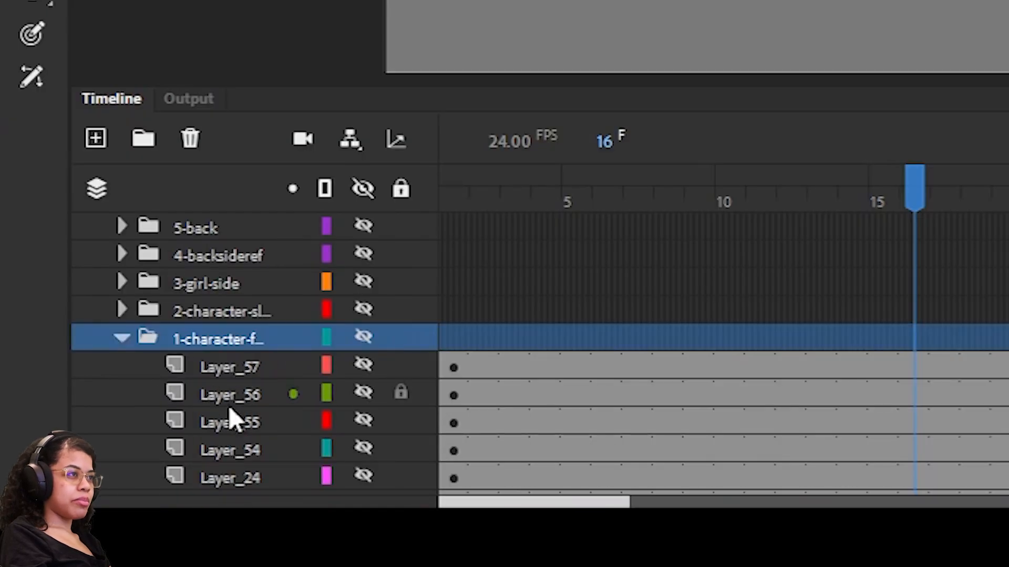
left_click(122, 338)
left_click(123, 311)
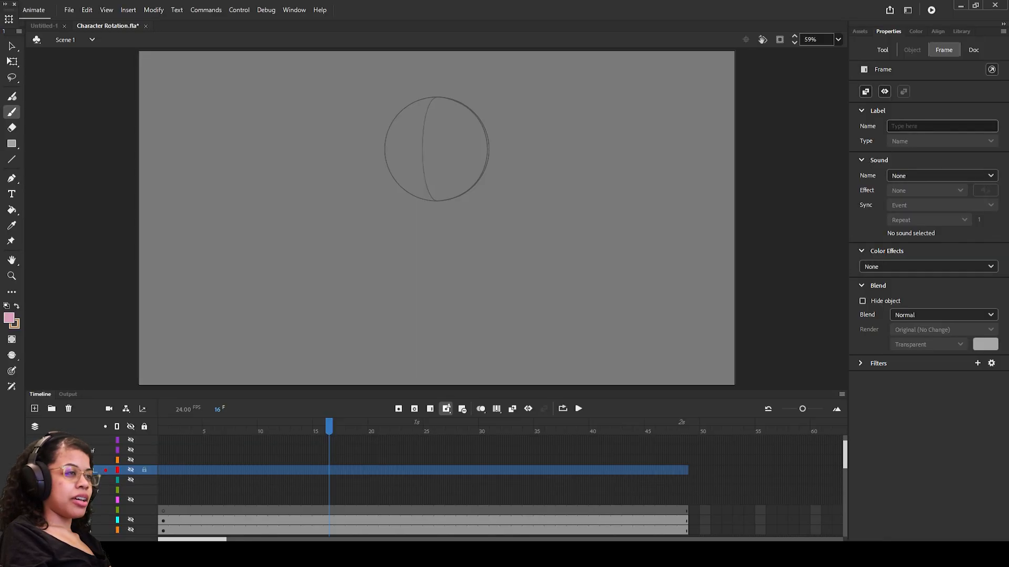
Step: Check the 3-girl-side and 4-backsideref sketches briefly, and leave the 2-character sketch folder visible
left_click(131, 461)
left_click(131, 461)
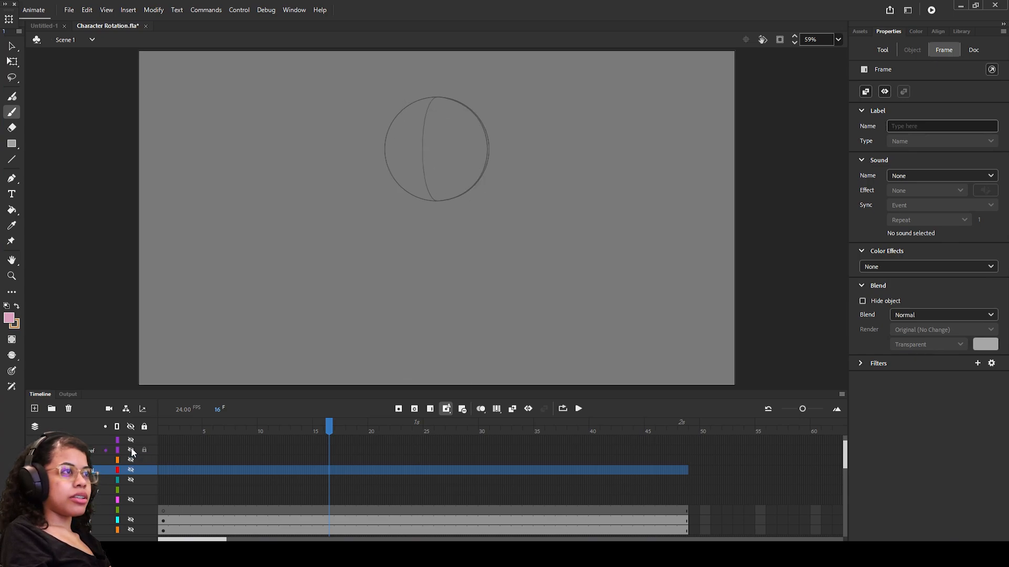
left_click(131, 451)
left_click(131, 451)
left_click(131, 470)
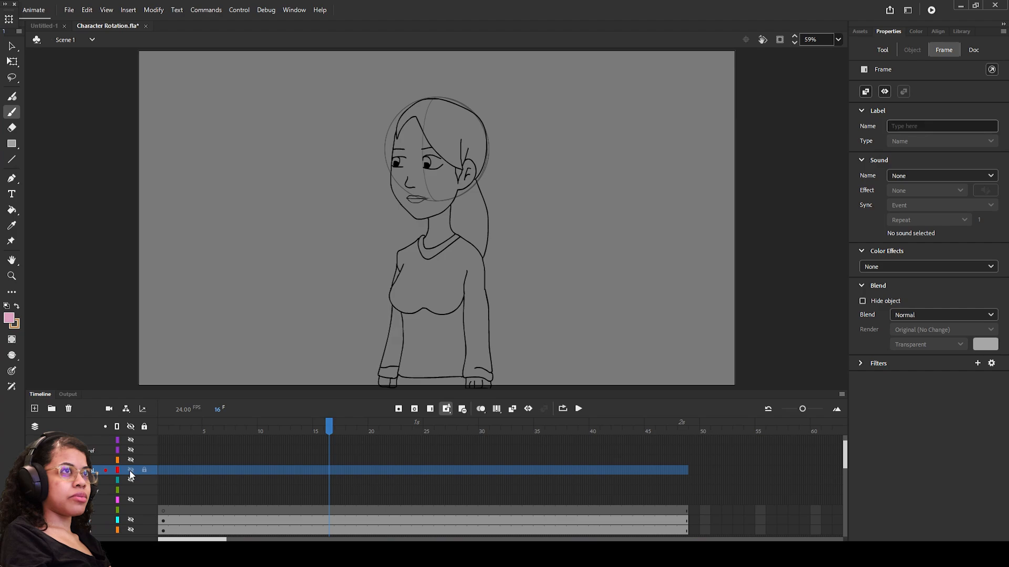
scroll(131, 476, "down", 1)
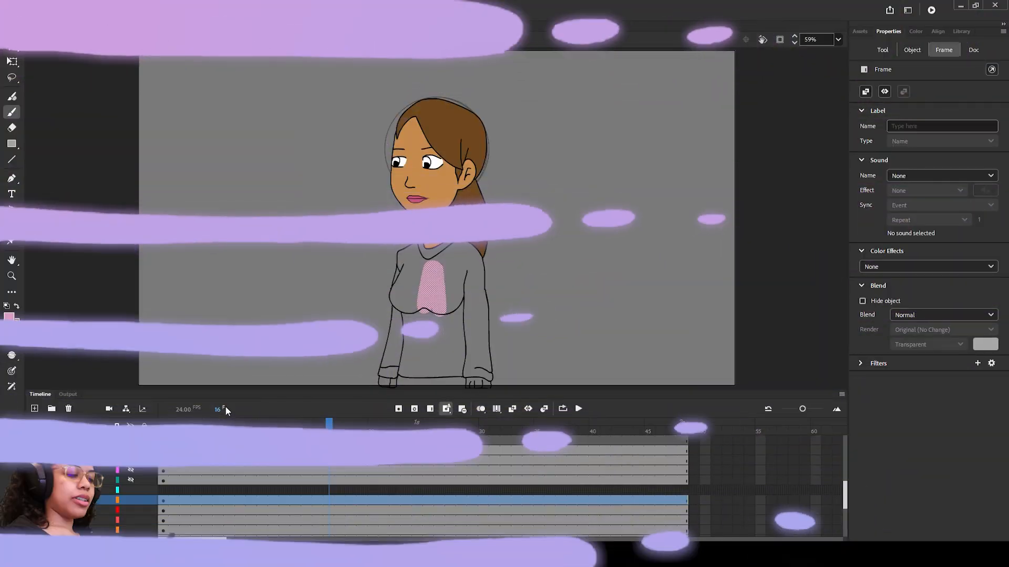
Step: Zoom to 200% on the sweater and paint the chest area pink out to the far side's outline
scroll(812, 37, "up", 4)
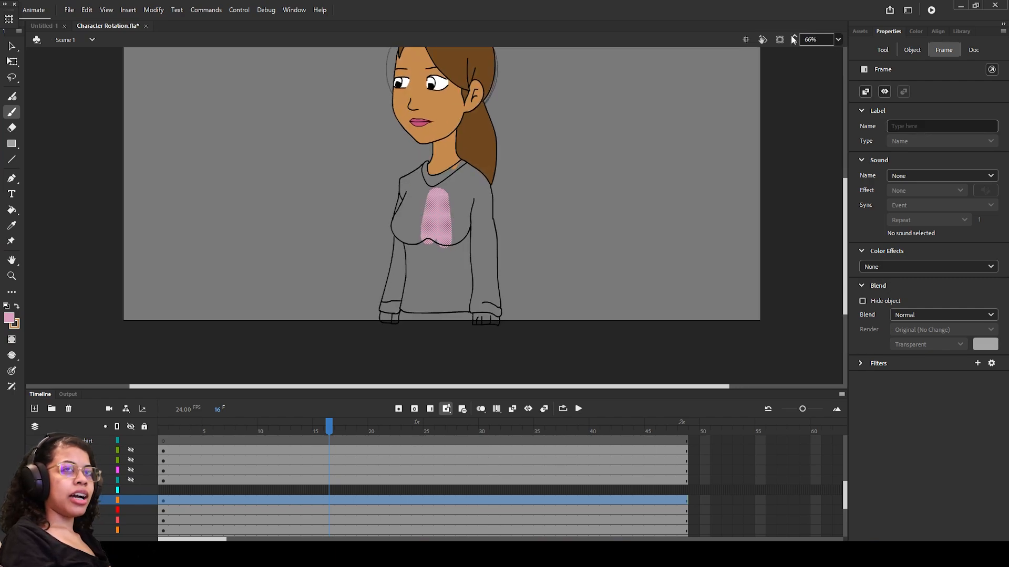
left_click(836, 40)
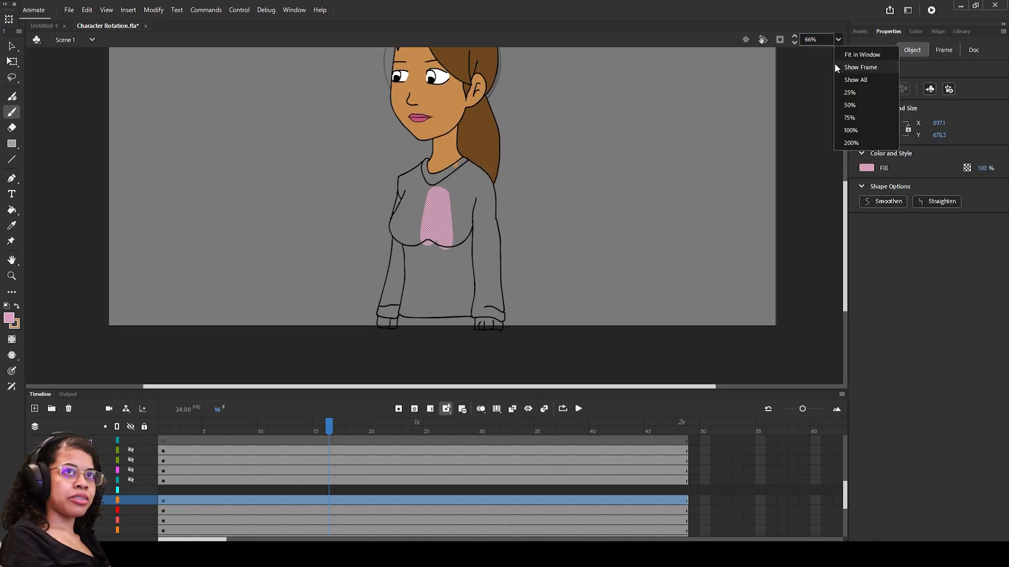
left_click(843, 141)
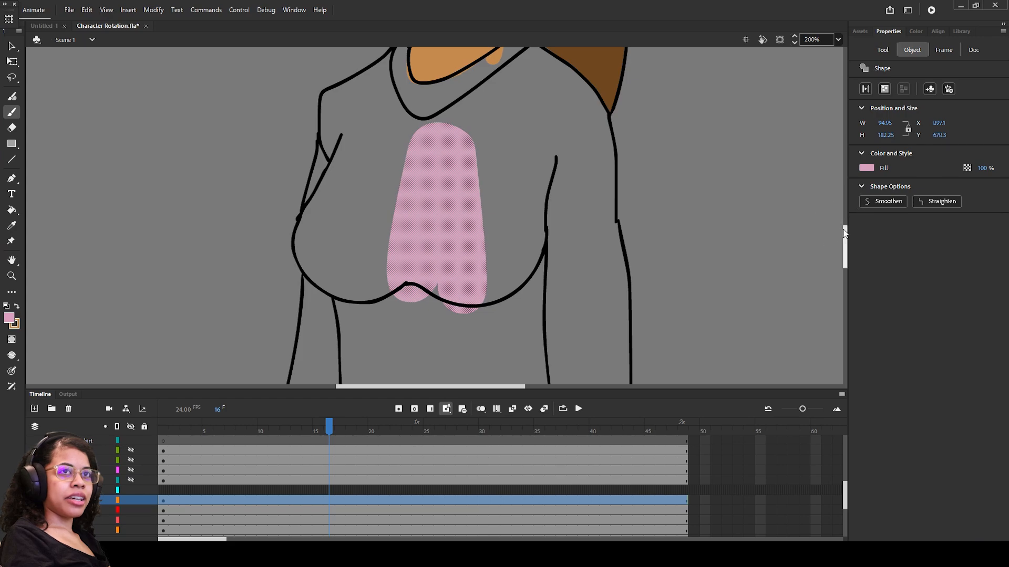
mouse_move(846, 239)
left_mouse_down()
mouse_move(846, 258)
mouse_move(846, 233)
left_mouse_up()
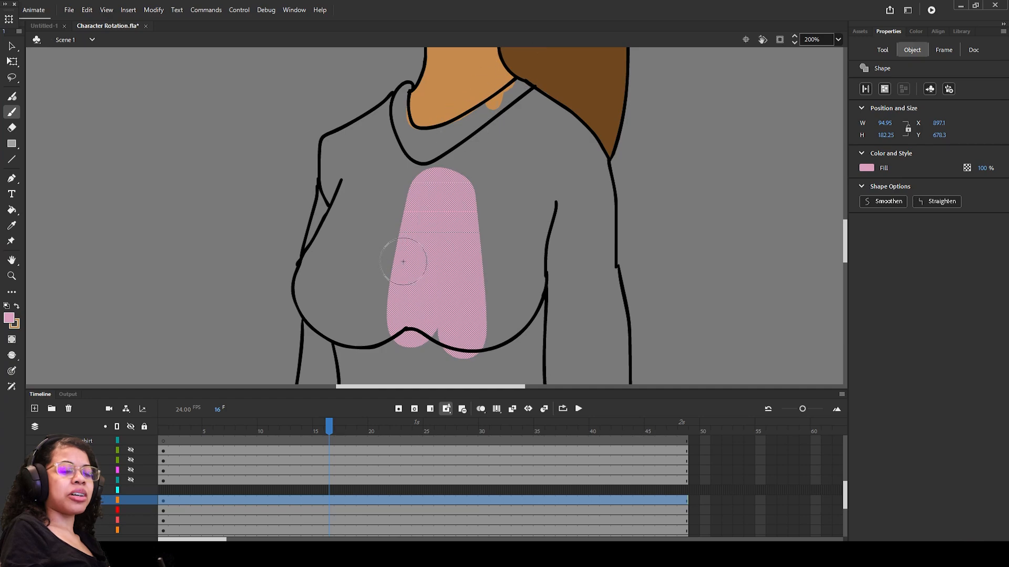
mouse_move(403, 261)
left_mouse_down()
mouse_move(400, 213)
mouse_move(498, 203)
mouse_move(367, 248)
mouse_move(347, 233)
mouse_move(346, 332)
mouse_move(342, 302)
left_mouse_up()
left_click_drag(355, 262, 328, 306)
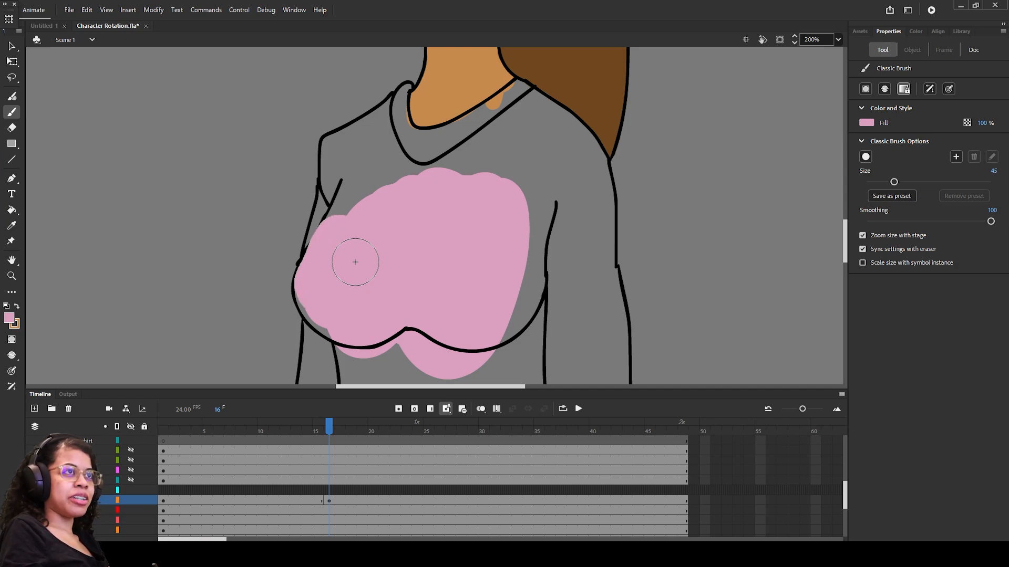
Step: Extend the pink fill over the far shoulder, below the collar and down the near side of the torso
left_click_drag(355, 262, 352, 189)
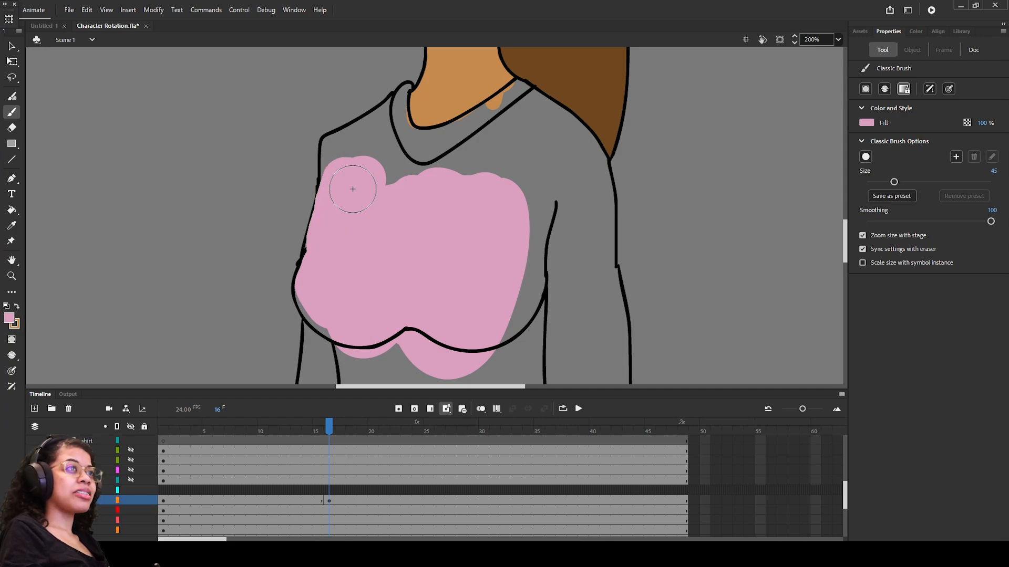
left_click_drag(353, 189, 354, 169)
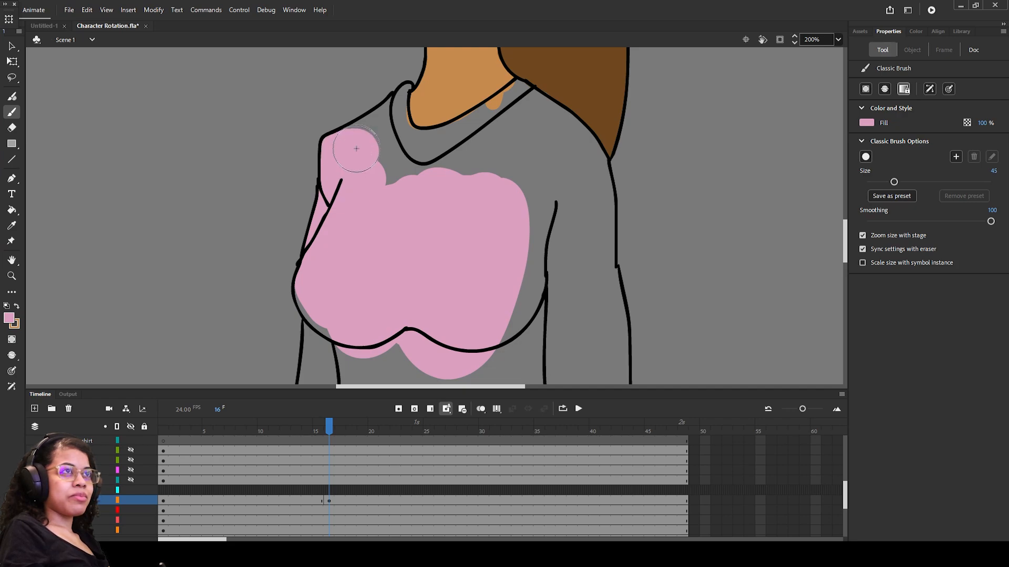
mouse_move(357, 149)
left_mouse_down()
mouse_move(364, 127)
mouse_move(386, 137)
mouse_move(392, 180)
mouse_move(467, 151)
left_mouse_up()
mouse_move(407, 160)
left_mouse_down()
mouse_move(505, 126)
mouse_move(492, 168)
left_mouse_up()
mouse_move(531, 195)
left_mouse_down()
mouse_move(549, 310)
mouse_move(489, 378)
left_mouse_up()
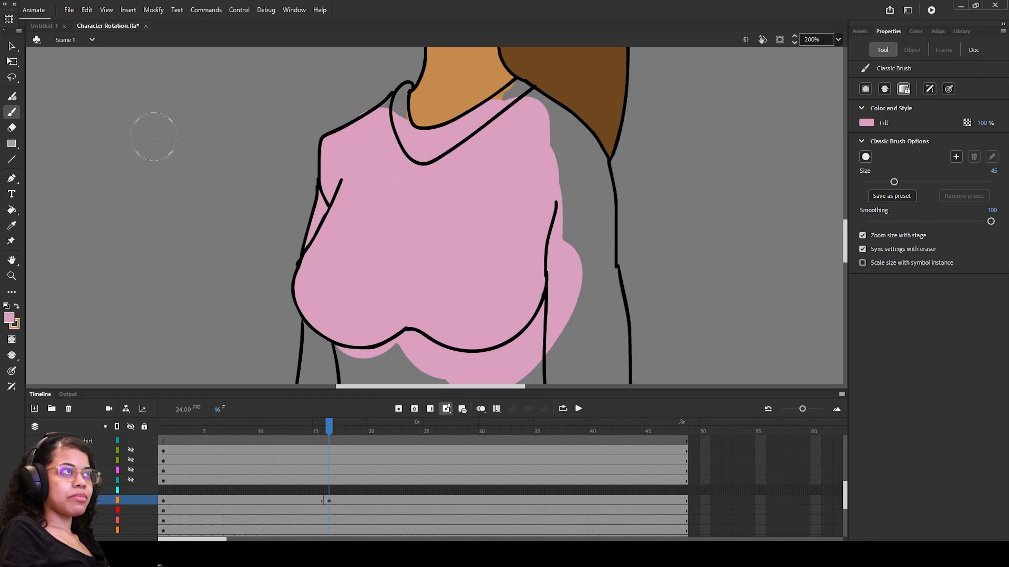
Step: Paint the collar and the outer edge of the near shoulder and upper sleeve pink with a size 7 brush
left_click(15, 127)
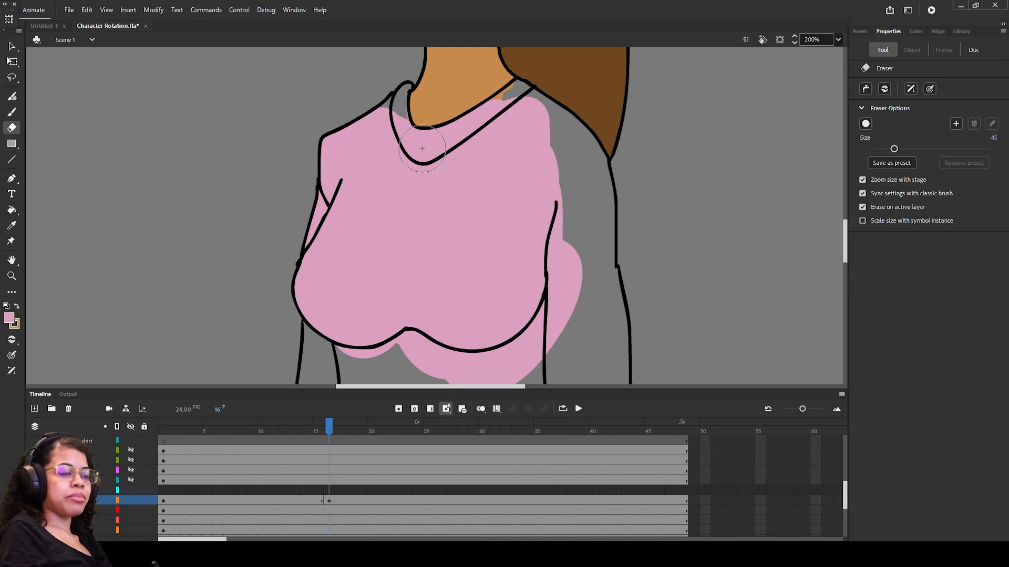
key("b")
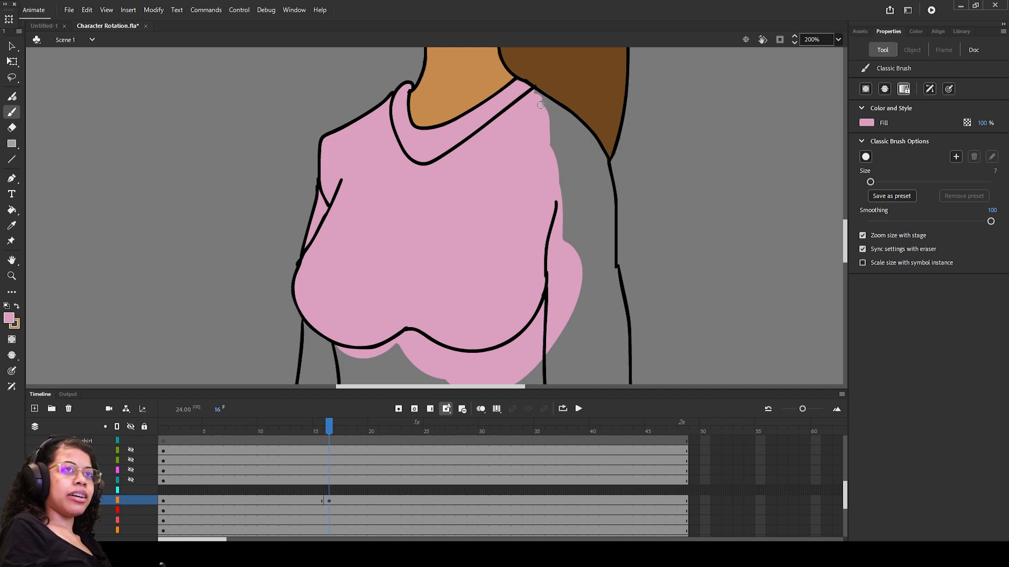
left_click_drag(559, 114, 534, 95)
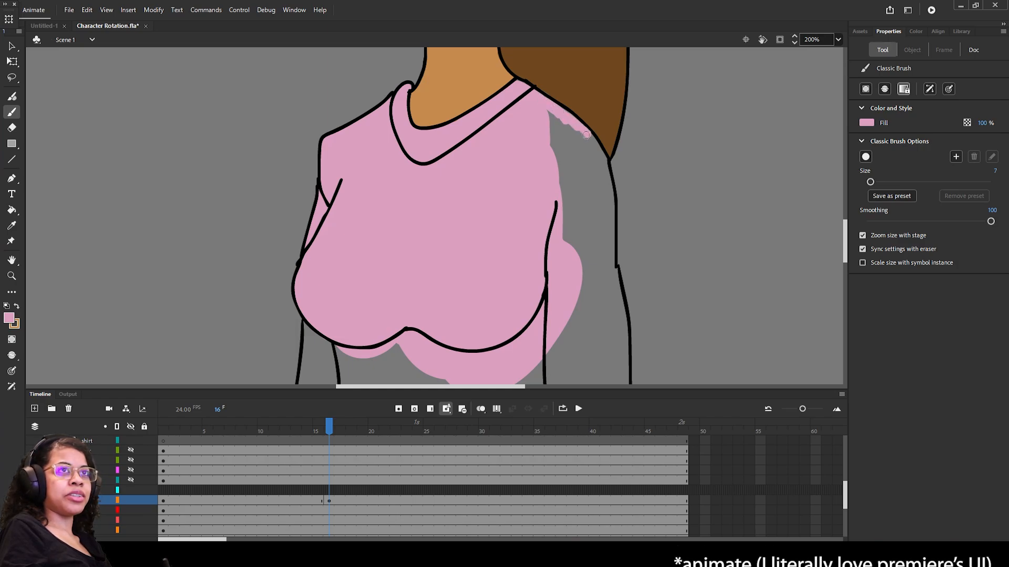
left_click_drag(592, 151, 577, 128)
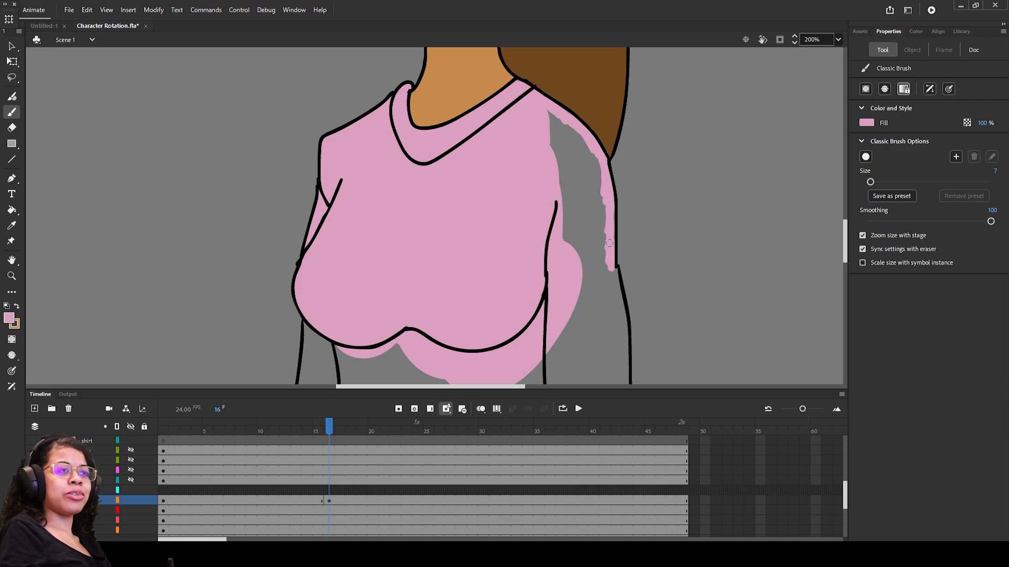
Step: Fill the near upper sleeve and the torso below the chest pink with a size 38 brush
scroll(847, 229, "down", 3)
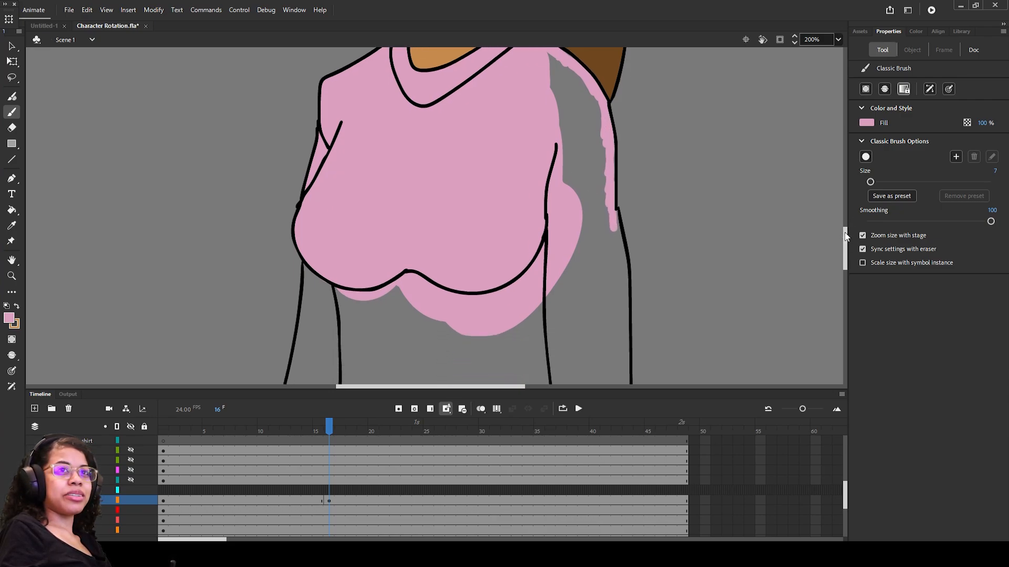
scroll(845, 228, "up", 10)
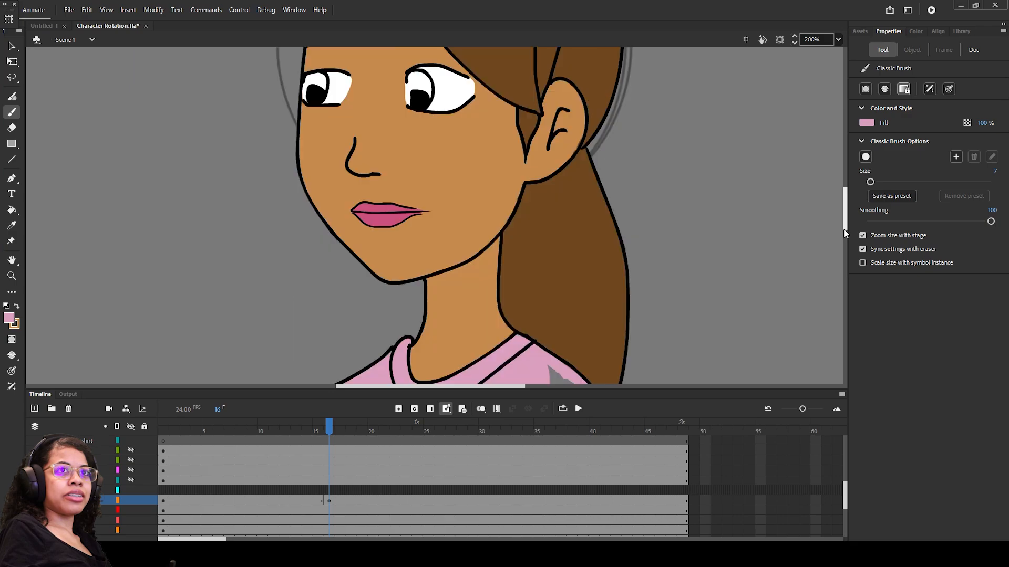
scroll(844, 221, "down", 8)
left_click_drag(870, 182, 889, 181)
mouse_move(543, 123)
left_mouse_down()
mouse_move(585, 197)
mouse_move(588, 320)
mouse_move(596, 342)
mouse_move(614, 302)
mouse_move(607, 335)
left_mouse_up()
left_click_drag(846, 223, 846, 241)
mouse_move(600, 160)
left_mouse_down()
mouse_move(603, 227)
mouse_move(402, 341)
mouse_move(511, 351)
mouse_move(551, 321)
left_mouse_up()
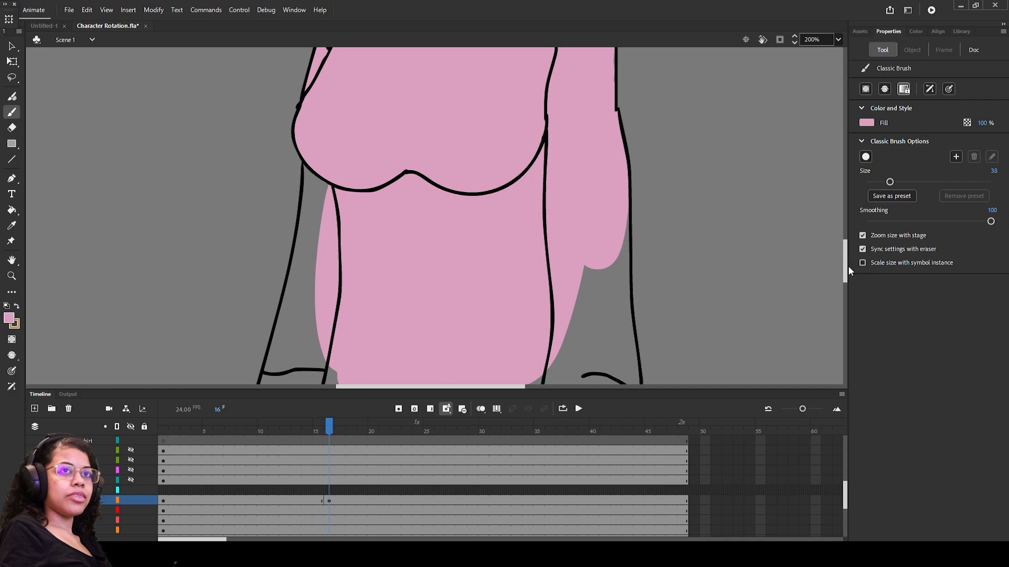
Step: Extend the pink fill to the sweater's hem and down the near sleeve to its cuff
left_click(848, 266)
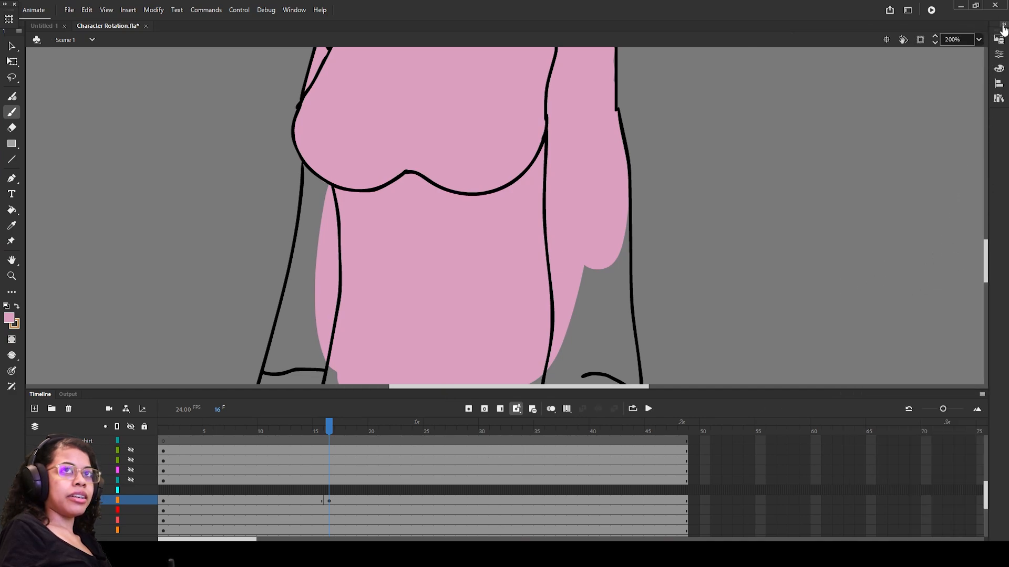
left_click(1002, 25)
scroll(846, 266, "down", 5)
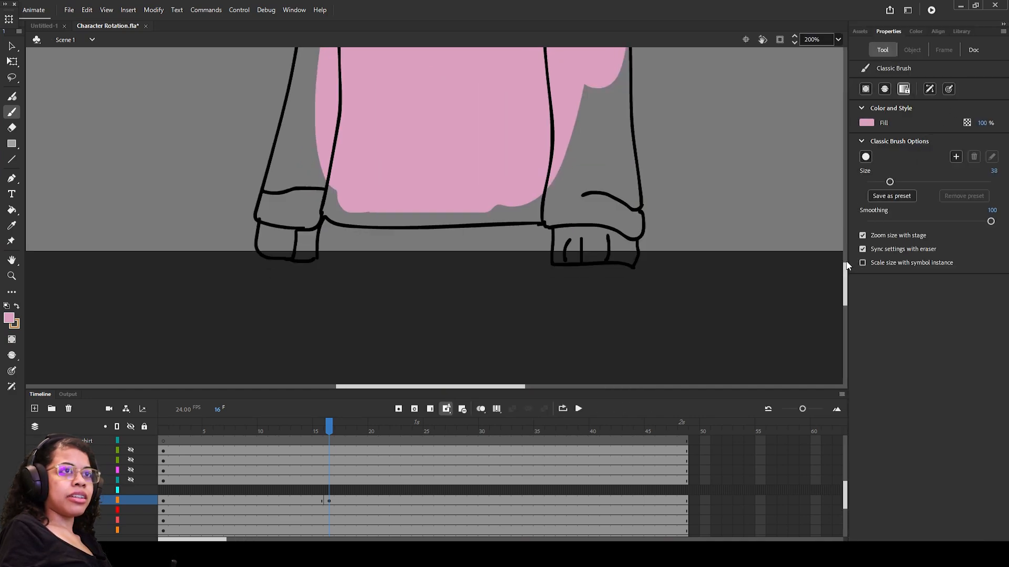
scroll(846, 265, "up", 3)
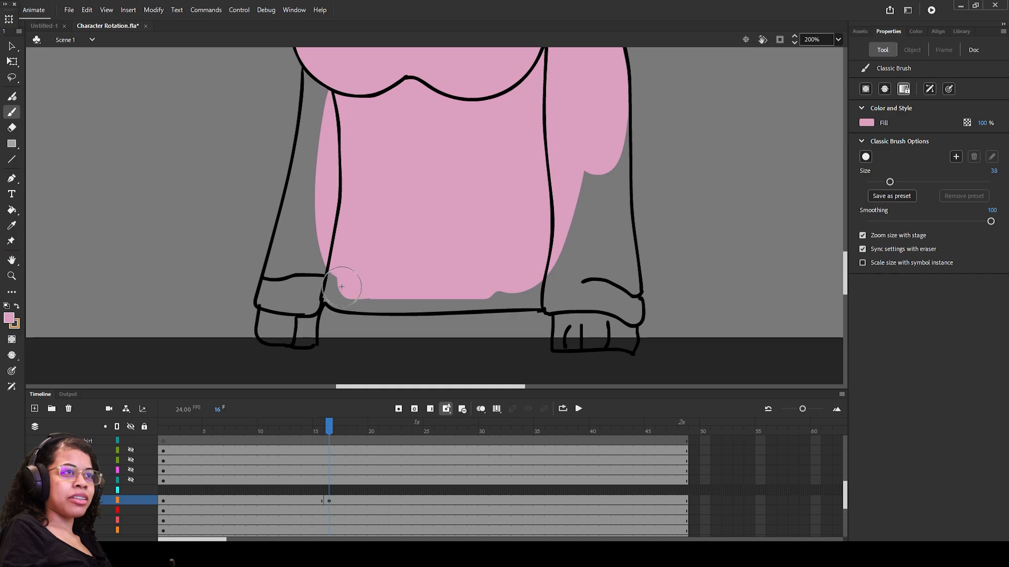
left_click_drag(342, 287, 348, 291)
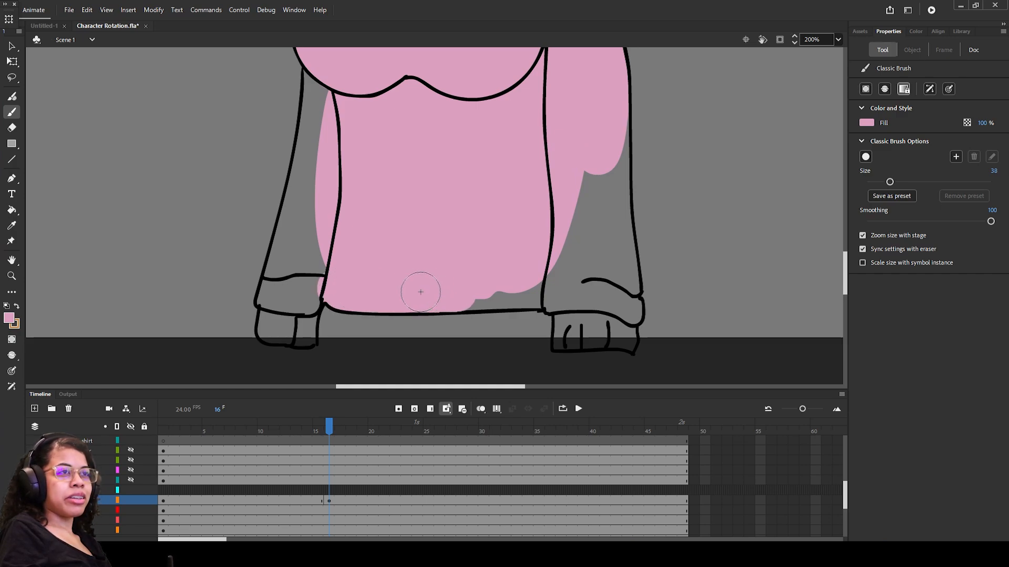
mouse_move(541, 288)
left_mouse_down()
mouse_move(587, 287)
mouse_move(578, 282)
mouse_move(580, 187)
mouse_move(597, 167)
mouse_move(602, 189)
mouse_move(604, 158)
left_mouse_up()
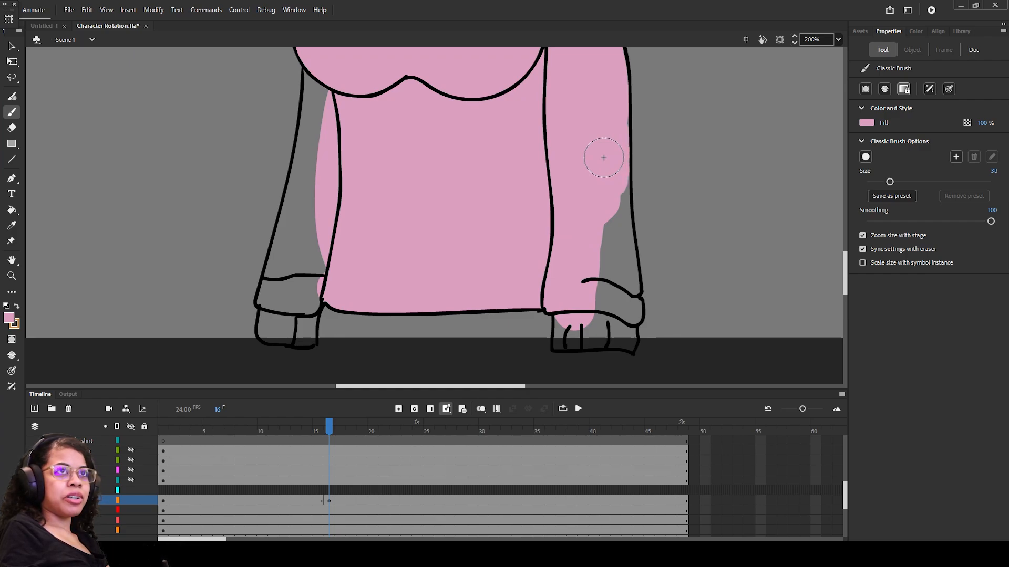
mouse_move(604, 157)
left_mouse_down()
mouse_move(621, 318)
mouse_move(604, 339)
mouse_move(590, 326)
left_mouse_up()
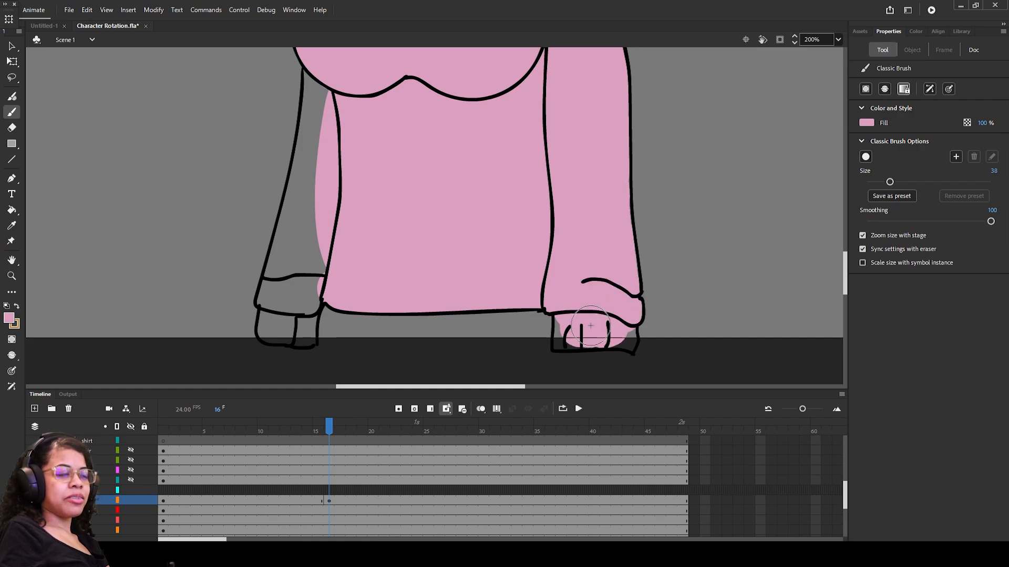
Step: Paint the far sleeve and cuff pink and erase the paint that spills past the sleeve's outer outline
left_click_drag(313, 265, 272, 297)
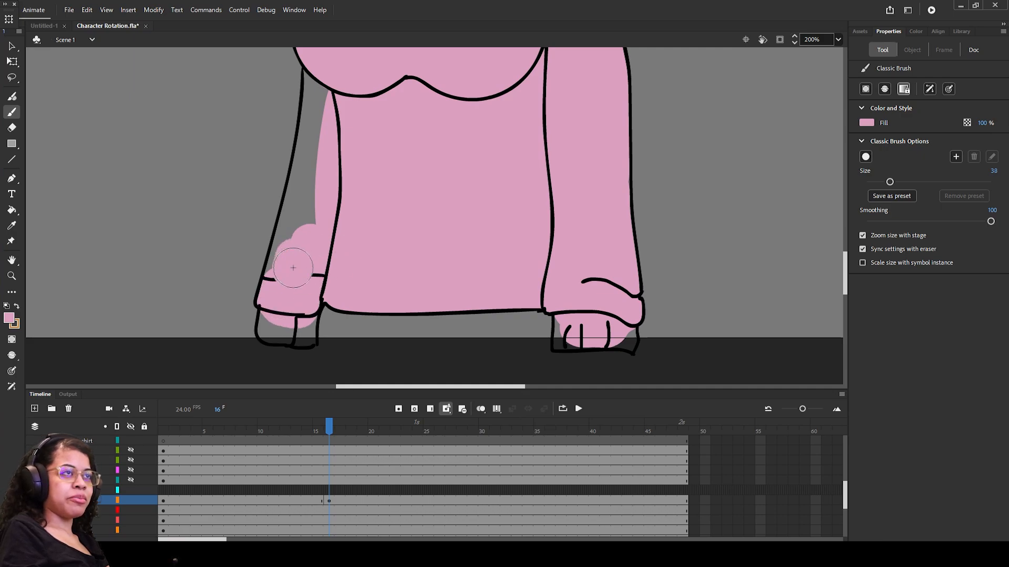
mouse_move(293, 268)
left_mouse_down()
mouse_move(295, 205)
mouse_move(301, 214)
mouse_move(309, 187)
mouse_move(310, 71)
left_mouse_up()
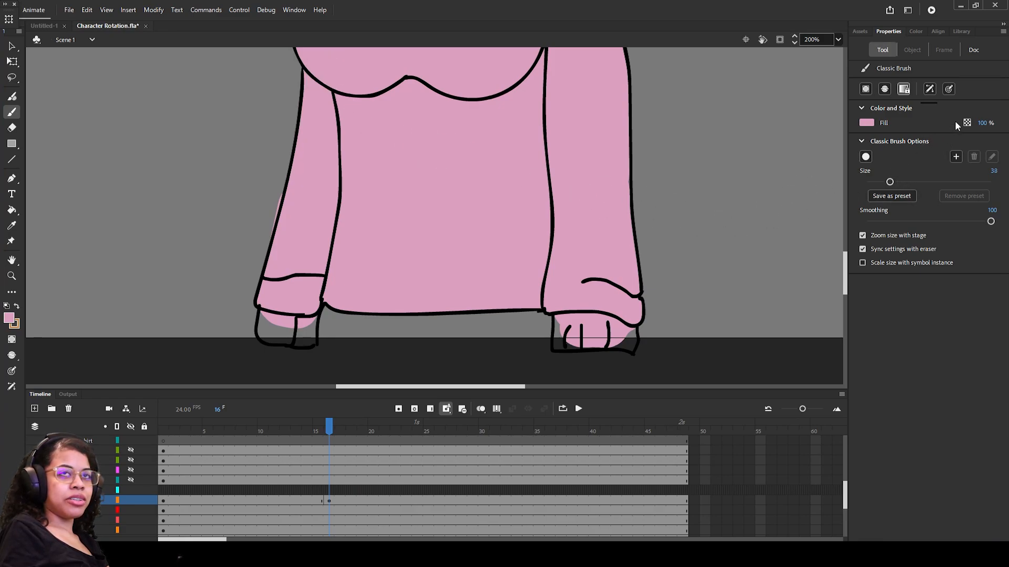
key("e")
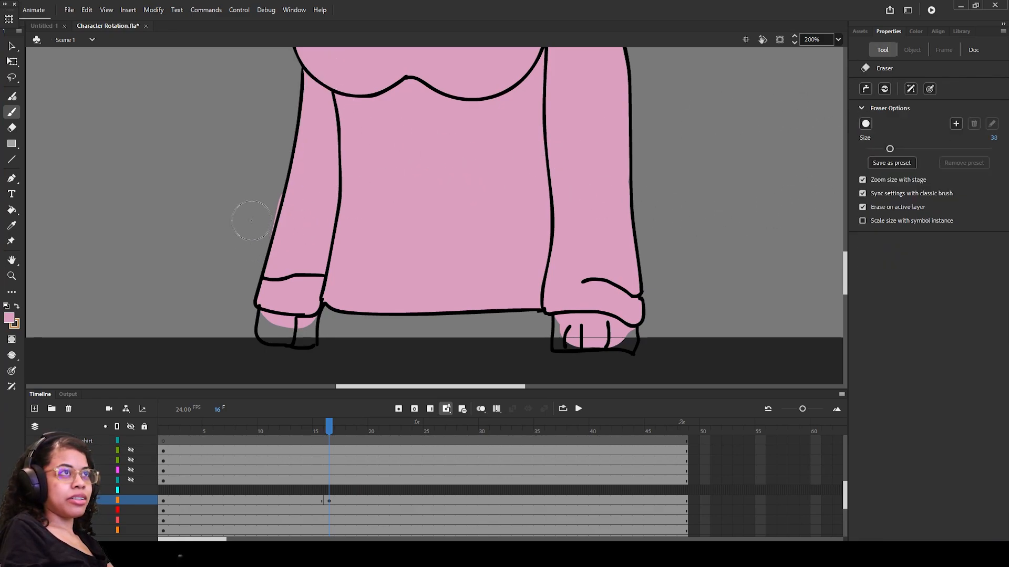
mouse_move(264, 182)
left_mouse_down()
mouse_move(272, 147)
mouse_move(275, 171)
left_mouse_up()
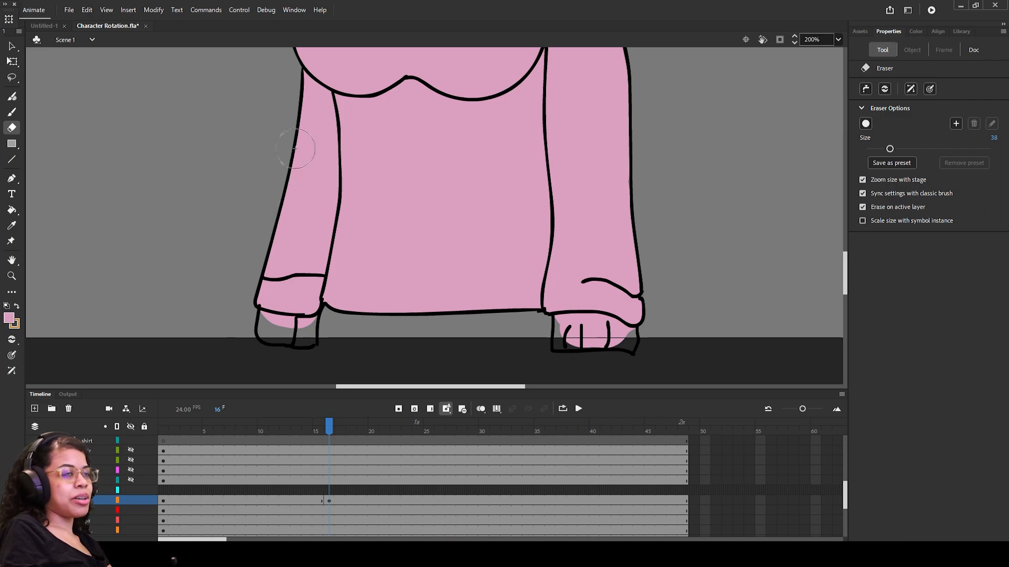
Step: Paint both hands pink up to their outlines with a size 20 brush, and reduce the brush size to 11
key("b")
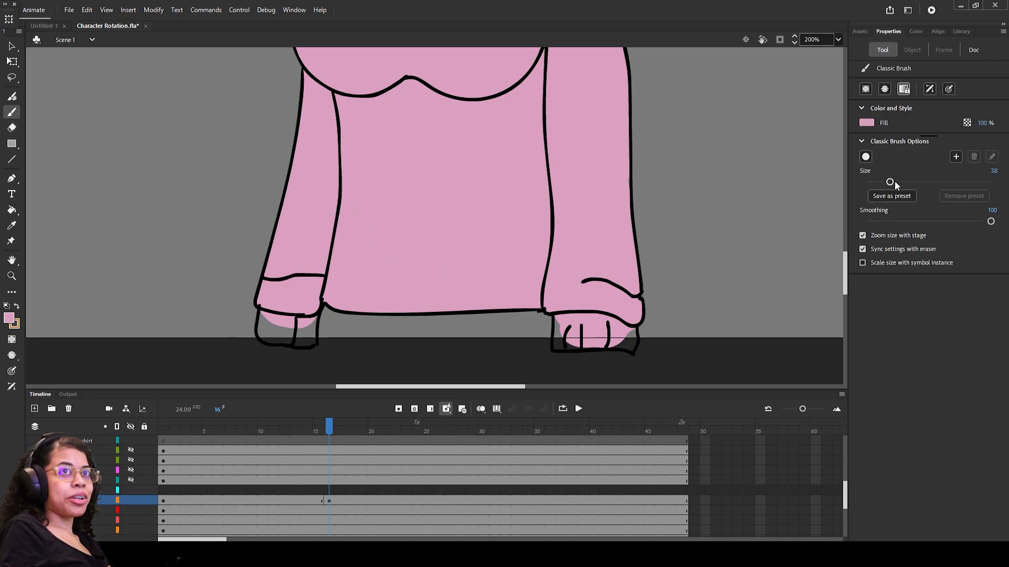
left_click_drag(893, 181, 883, 181)
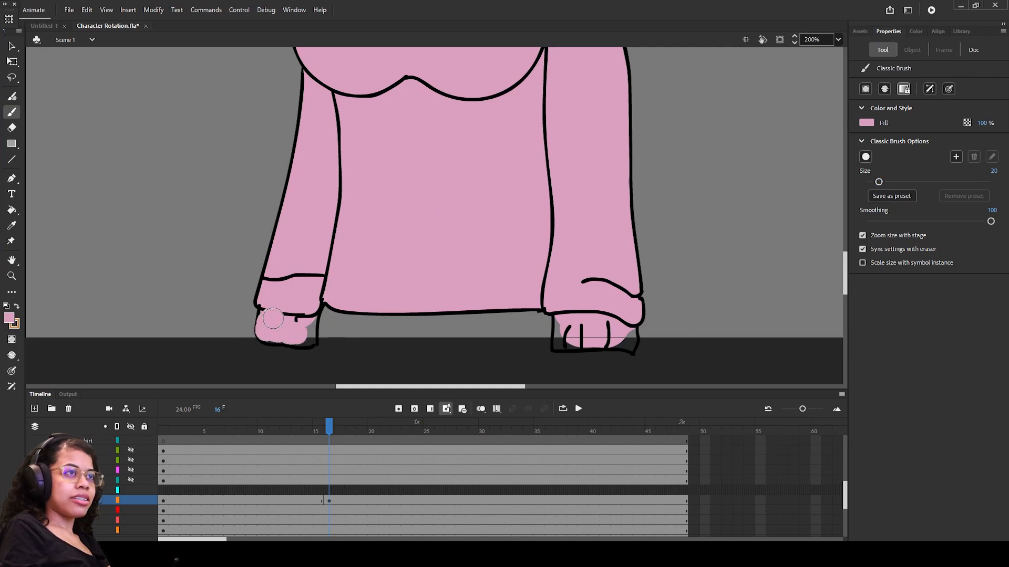
left_click_drag(273, 318, 305, 323)
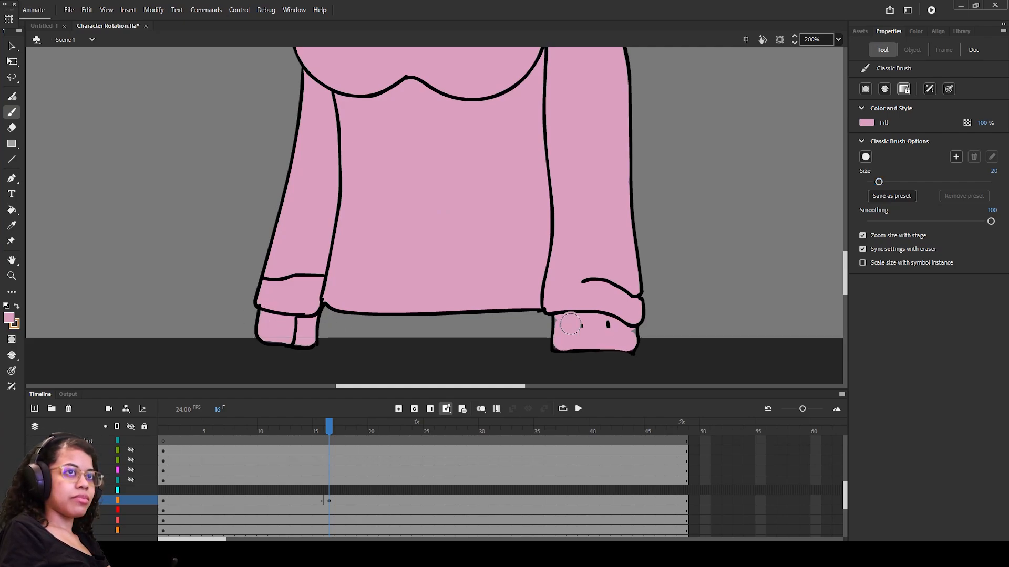
left_click_drag(571, 324, 564, 339)
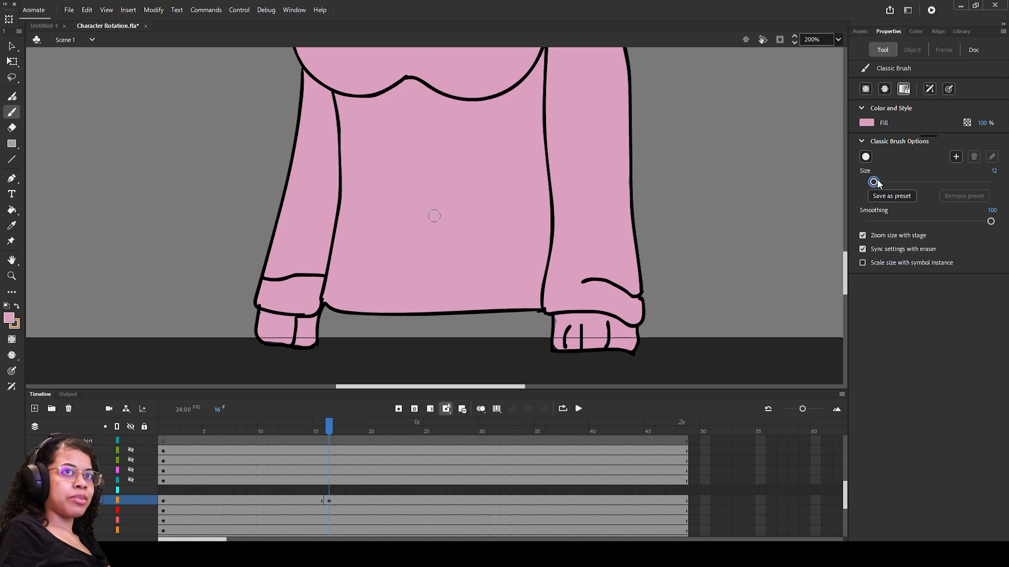
left_click_drag(876, 183, 872, 182)
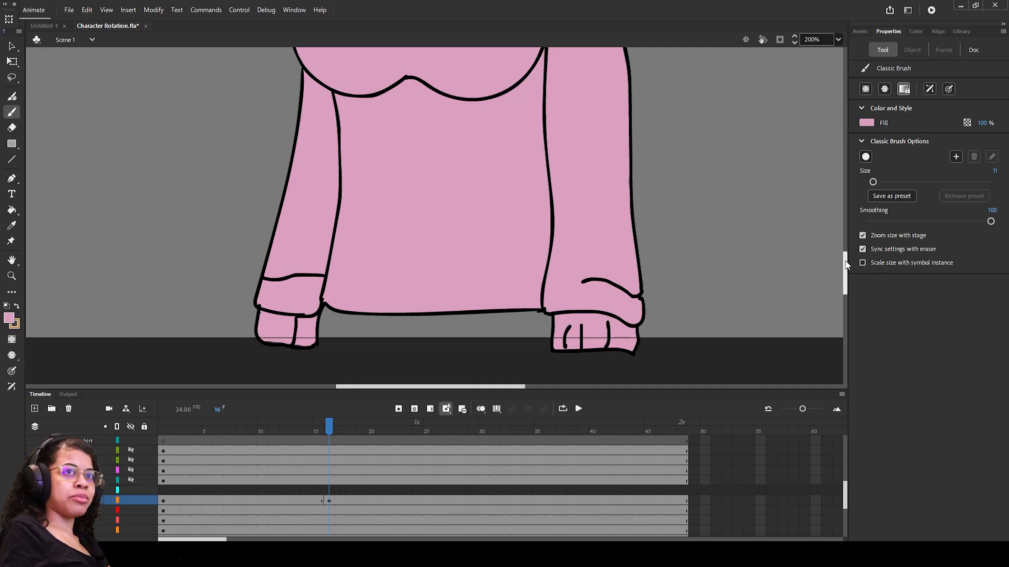
Step: Look over the painted sweater and briefly show and hide one reference sketch to examine the area below the hem
scroll(844, 260, "up", 5)
scroll(844, 264, "up", 3)
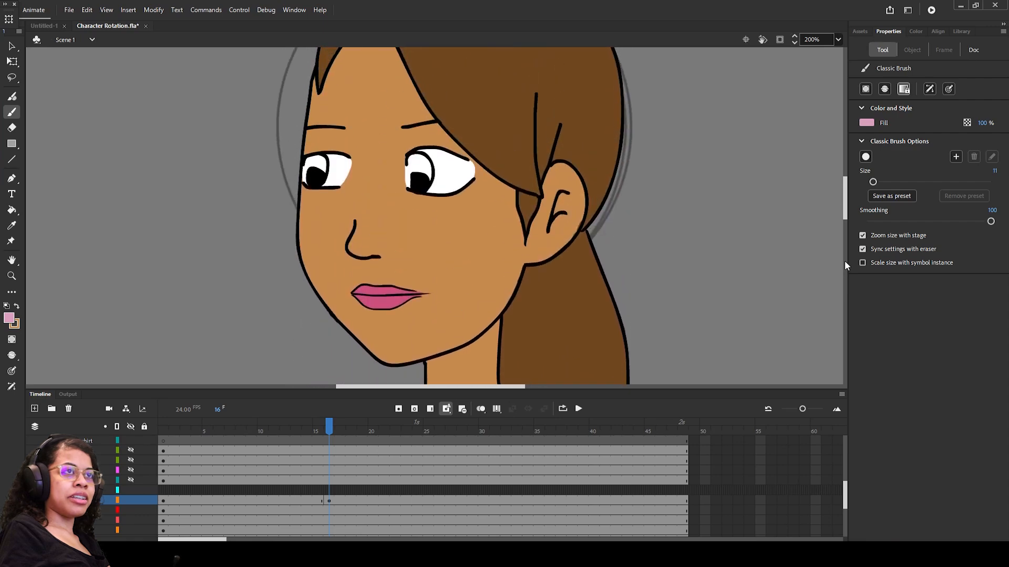
scroll(844, 265, "down", 10)
scroll(844, 264, "up", 1)
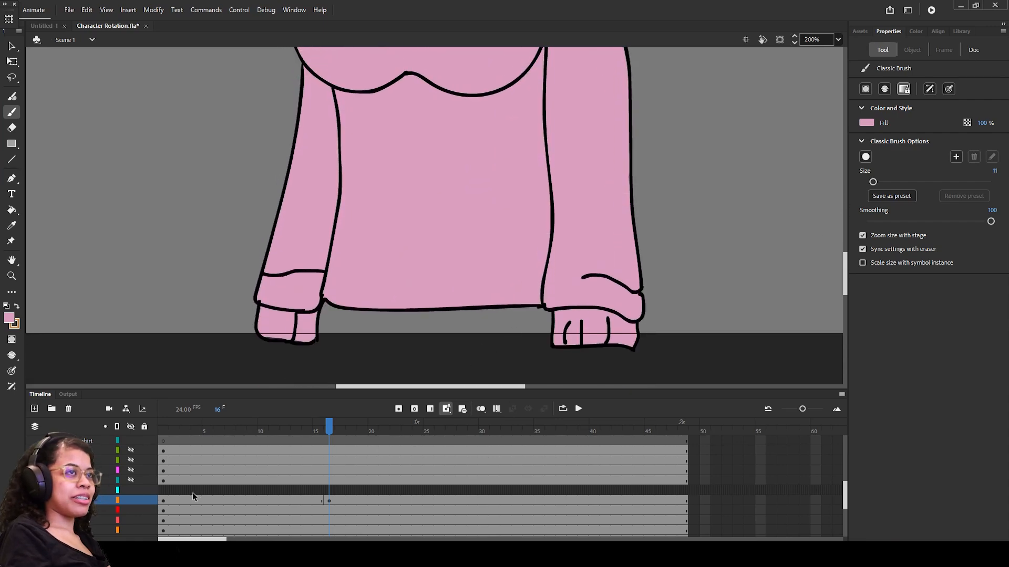
scroll(100, 497, "down", 3)
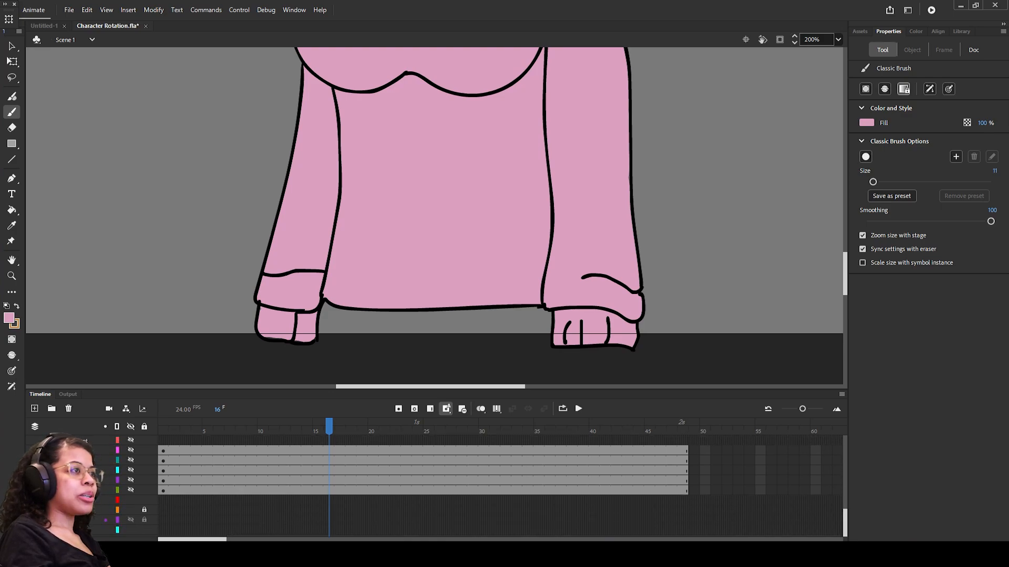
left_click(100, 509)
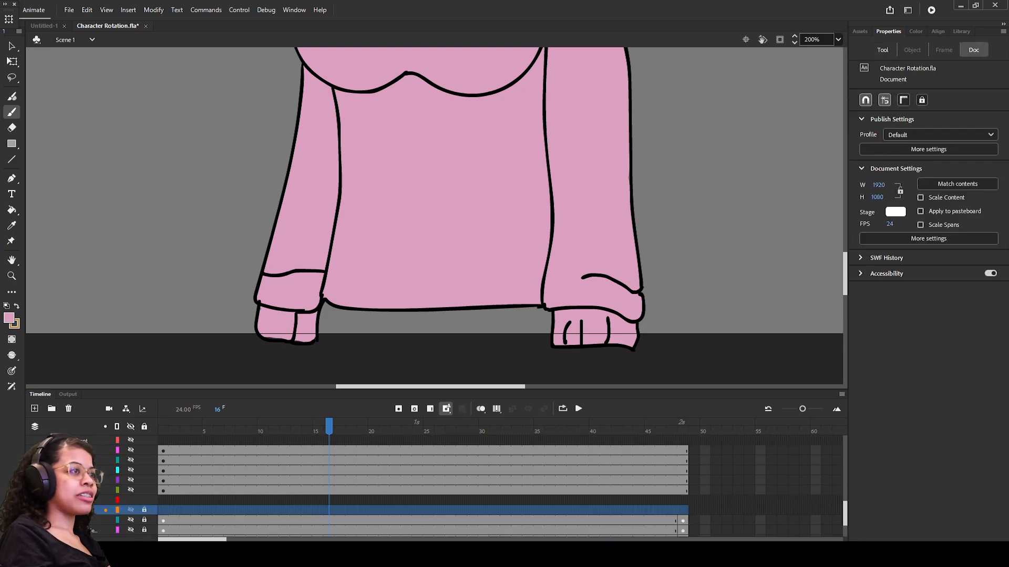
scroll(100, 499, "down", 2)
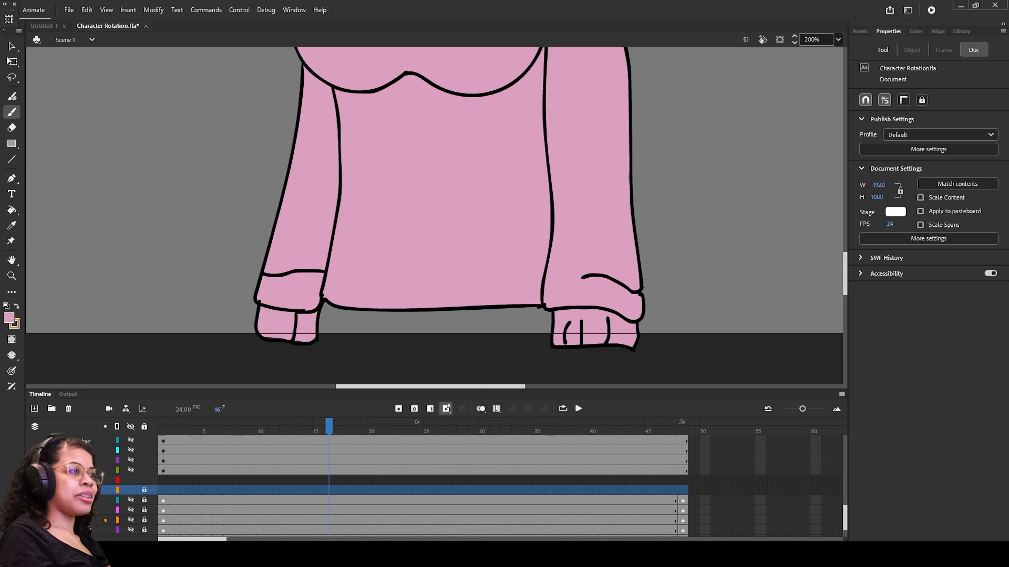
left_click(119, 520)
left_click(132, 520)
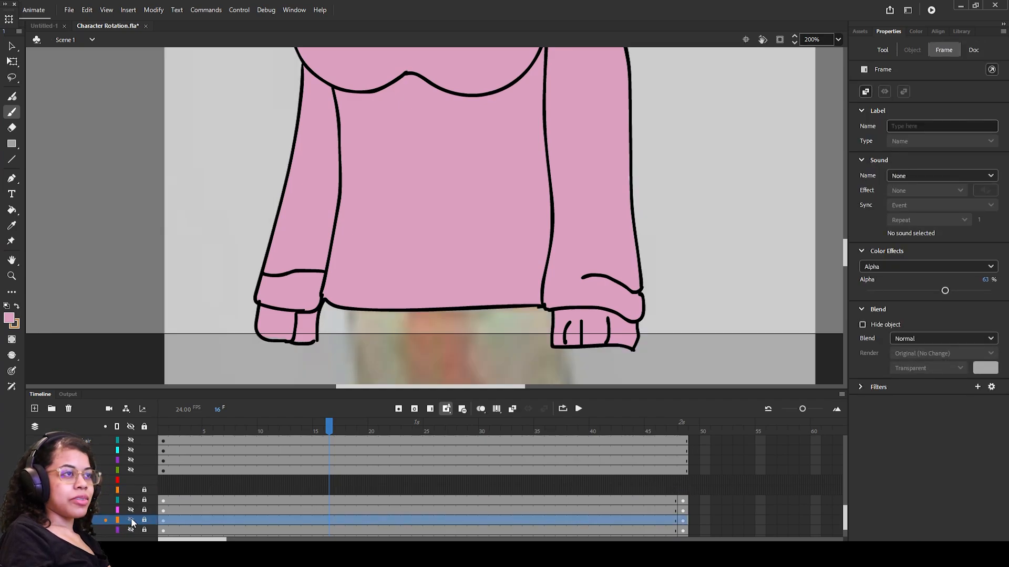
left_click(132, 521)
left_click(131, 520)
left_click(132, 521)
scroll(130, 518, "down", 2)
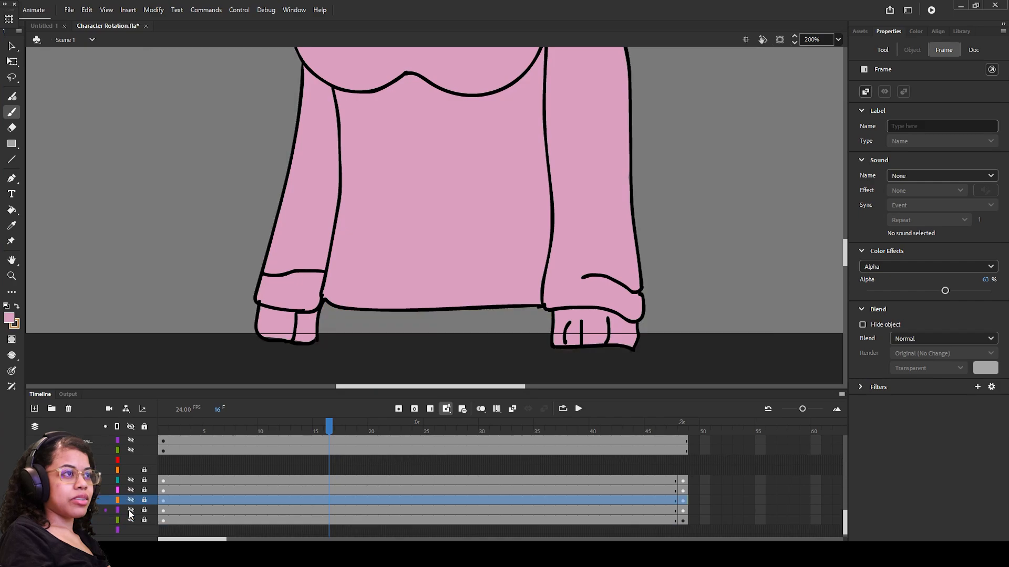
Step: Compare the two reference sketches below the hem, and leave both hidden
left_click(131, 513)
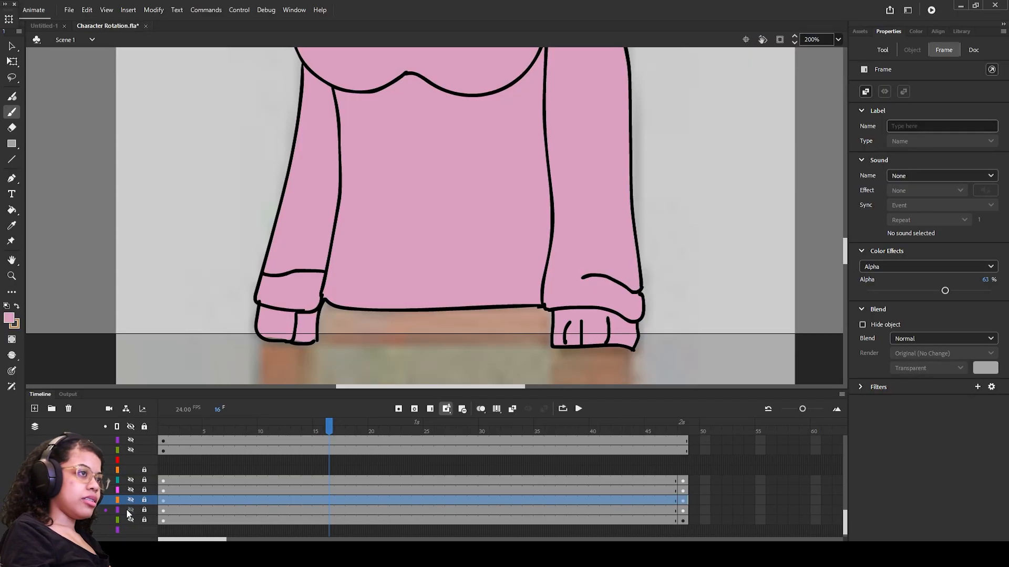
left_click(17, 307)
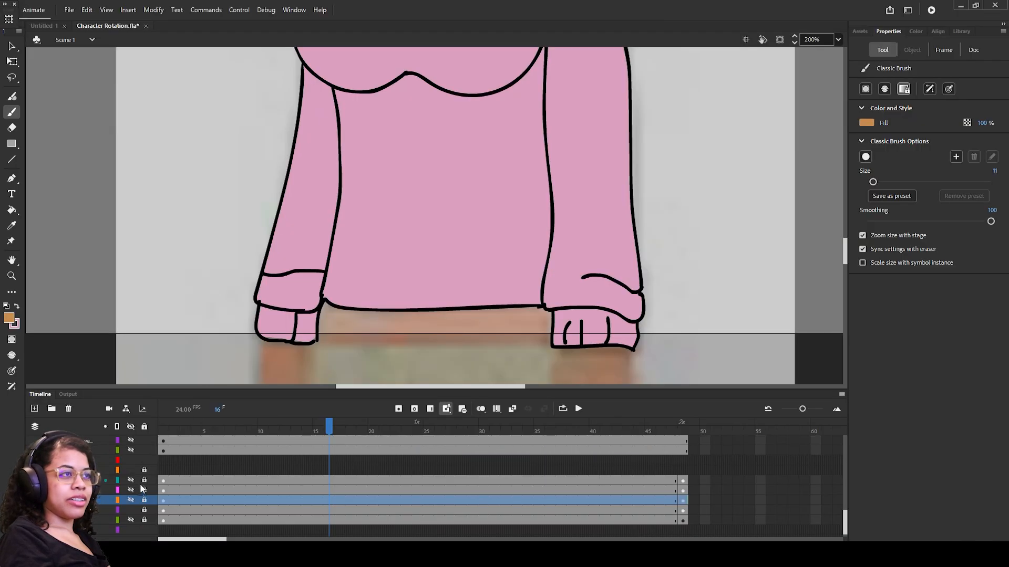
left_click(132, 500)
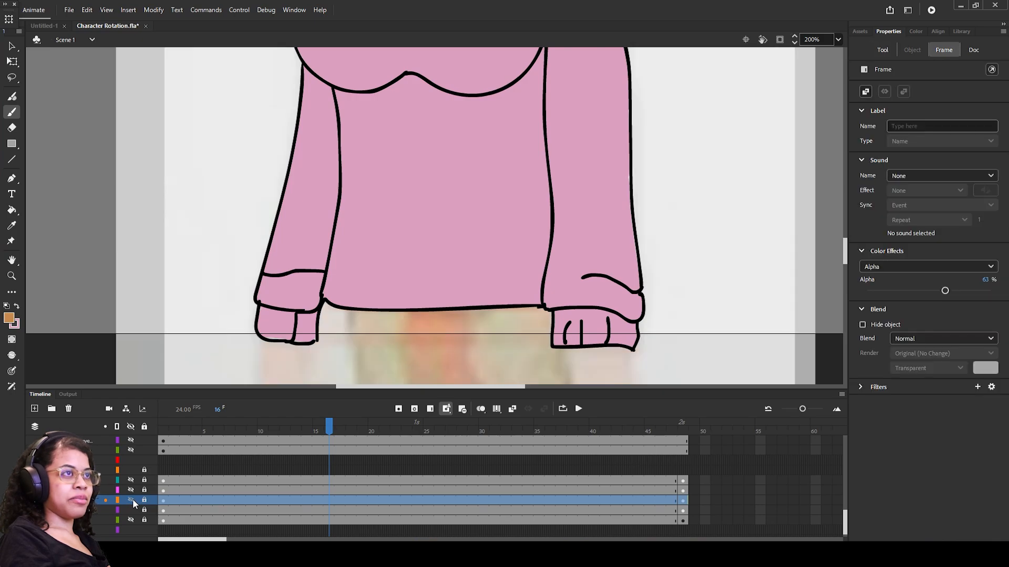
left_click(131, 499)
left_click(132, 511)
Step: On the layer just below the sweater paint, brush skin brown beside both hands and along the underside of the hem at size 11
scroll(88, 519, "up", 4)
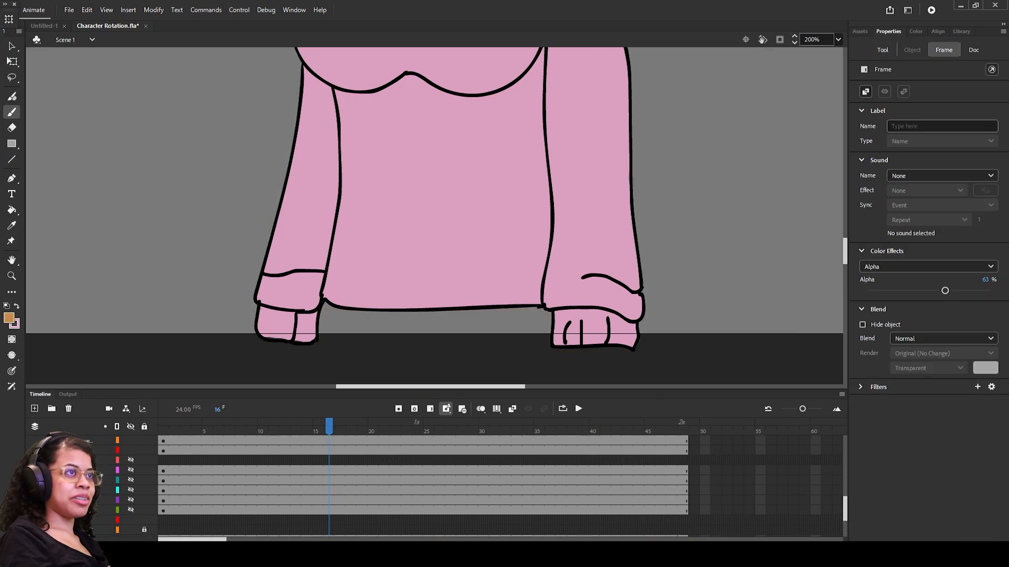
scroll(99, 500, "up", 5)
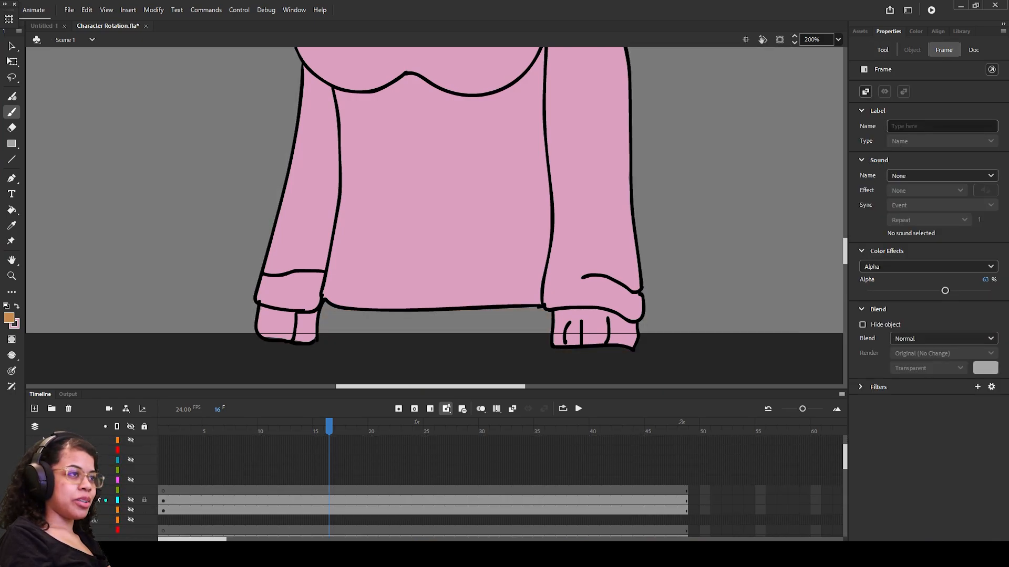
scroll(99, 500, "up", 4)
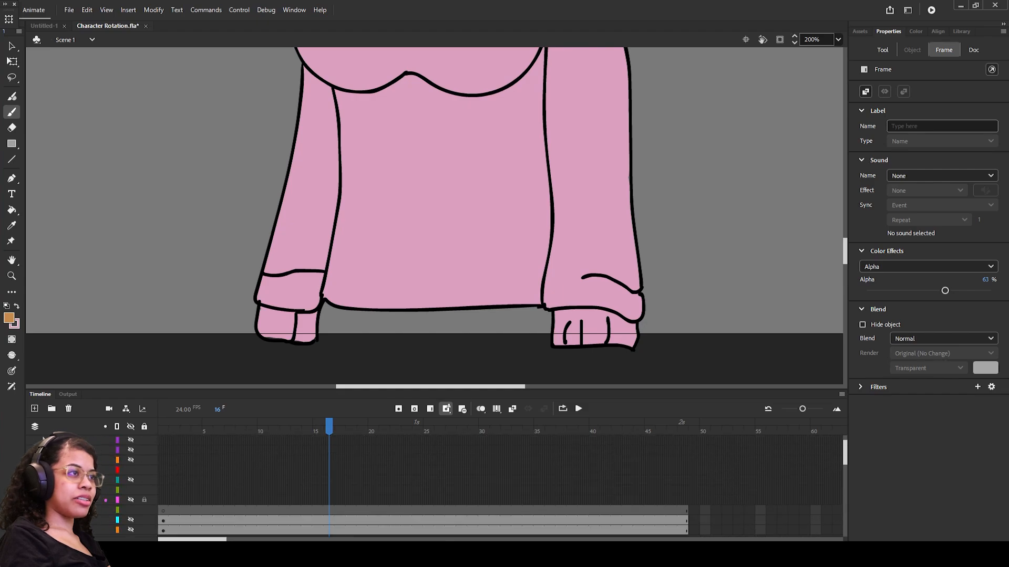
scroll(98, 500, "down", 5)
left_click(99, 480)
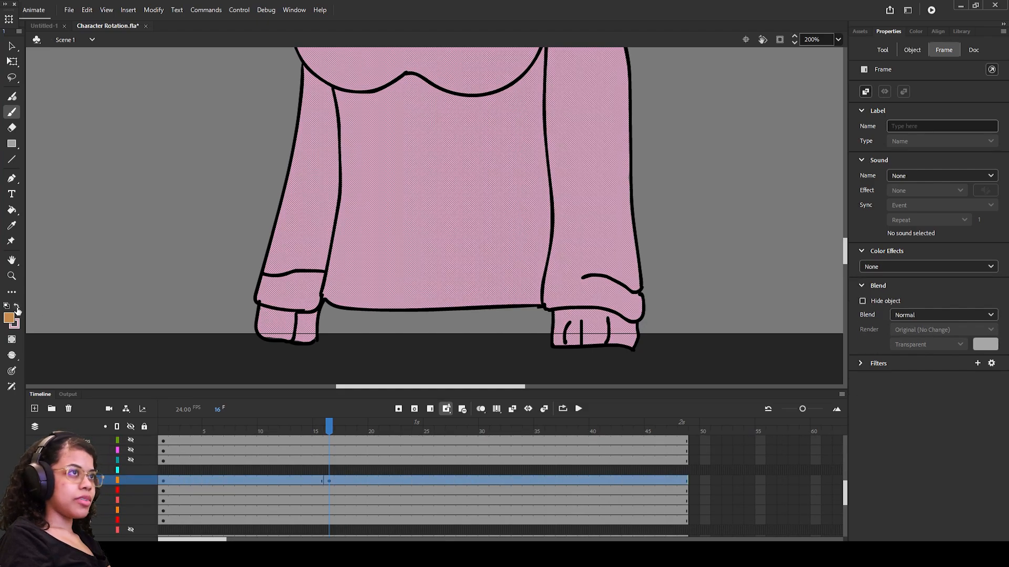
left_click(425, 264)
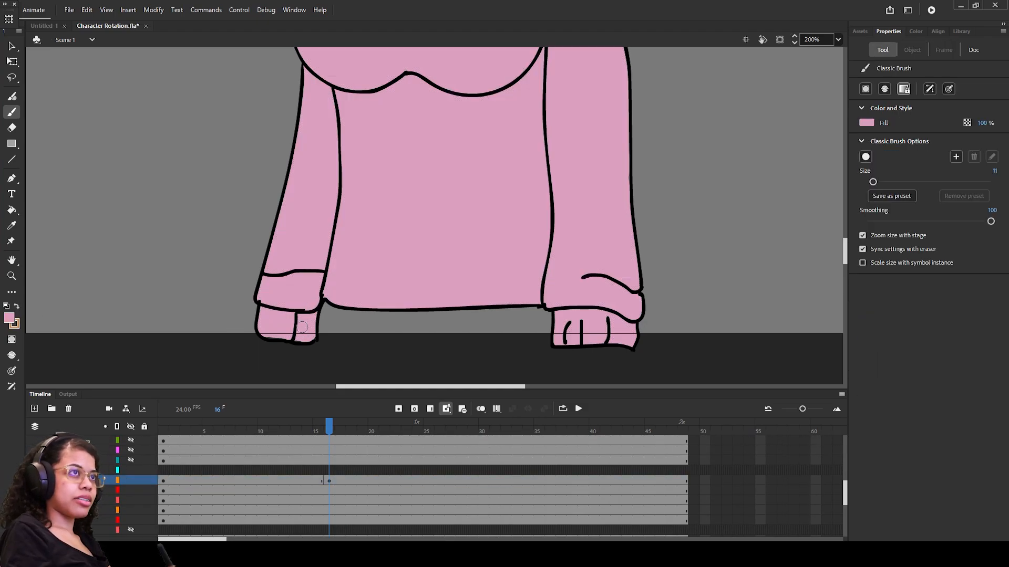
left_click(94, 490)
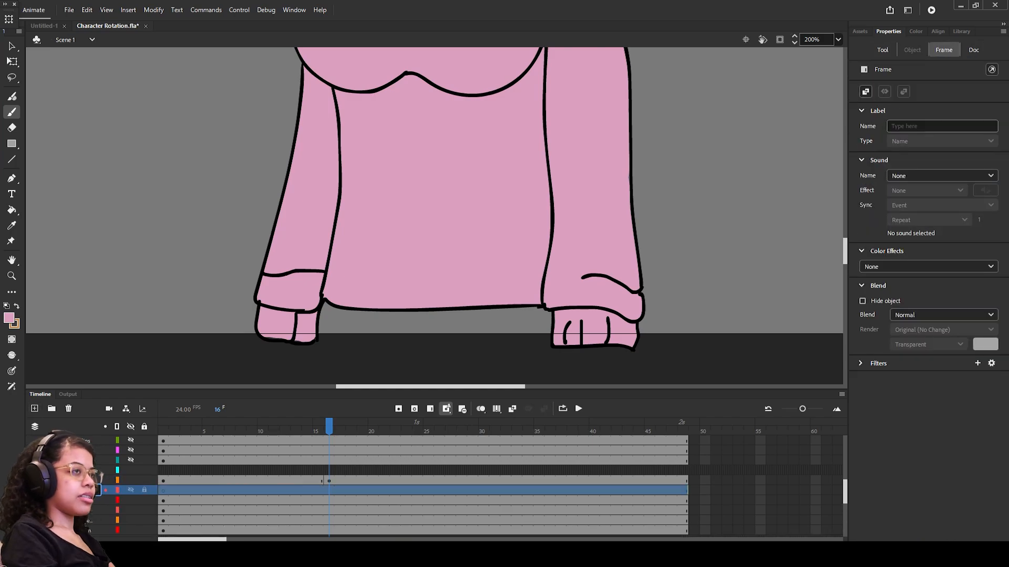
left_click(16, 306)
left_click_drag(322, 334, 330, 287)
left_click_drag(547, 348, 549, 293)
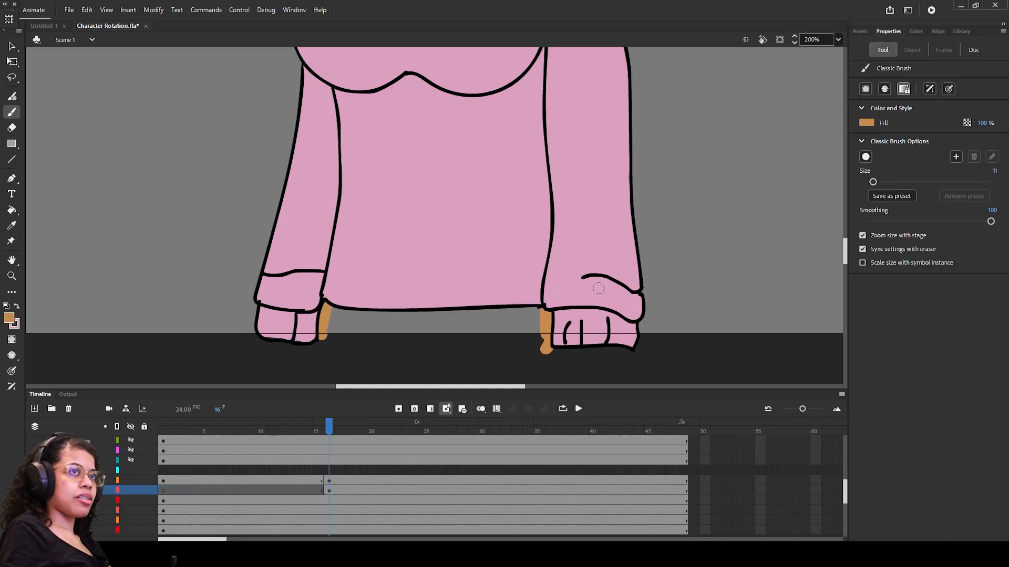
left_click_drag(486, 312, 327, 301)
left_click_drag(378, 319, 534, 316)
Step: Fill the remaining area between the hands below the hem with brown using a size 28 brush, and check the painted figure
left_click_drag(872, 182, 883, 181)
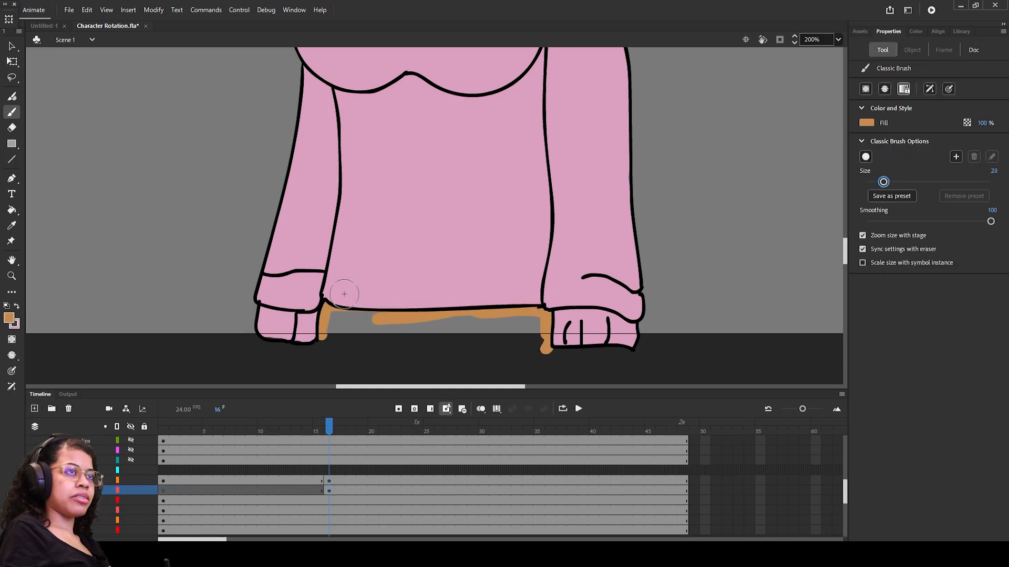
mouse_move(345, 288)
left_mouse_down()
mouse_move(337, 327)
mouse_move(375, 307)
mouse_move(493, 282)
mouse_move(534, 335)
mouse_move(402, 349)
mouse_move(480, 335)
mouse_move(501, 358)
mouse_move(326, 346)
mouse_move(347, 300)
left_mouse_up()
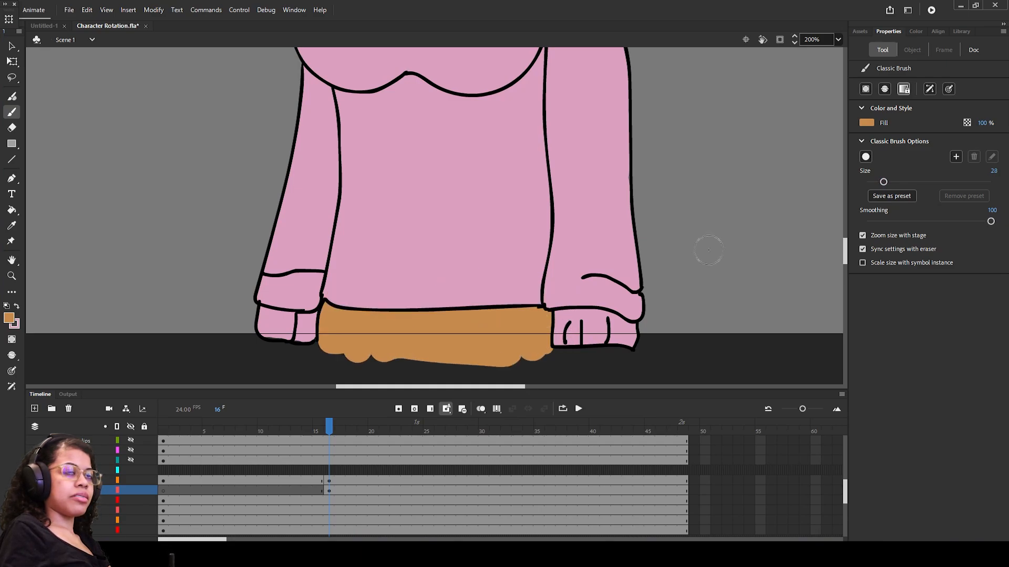
scroll(846, 251, "up", 10)
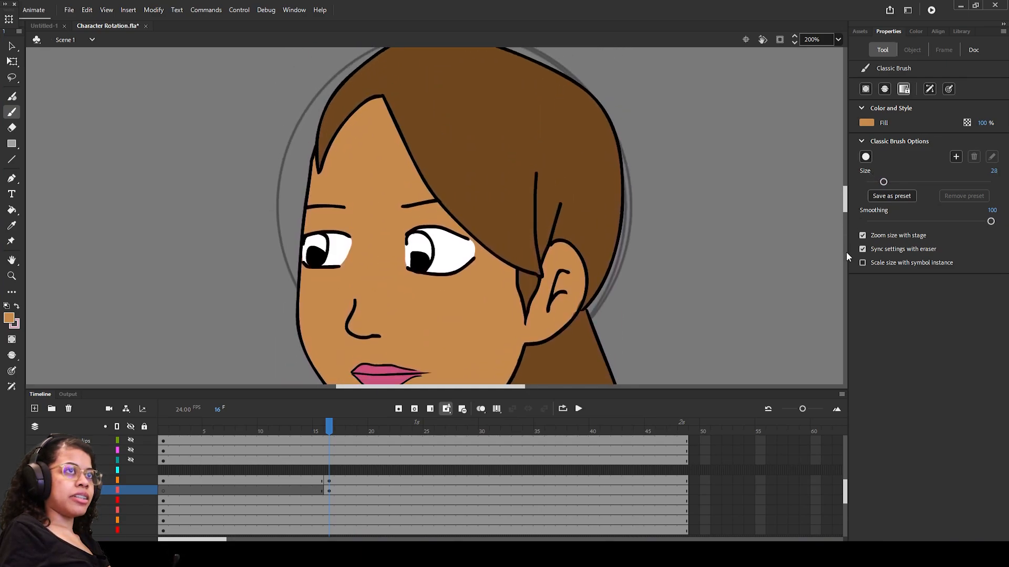
scroll(846, 251, "down", 10)
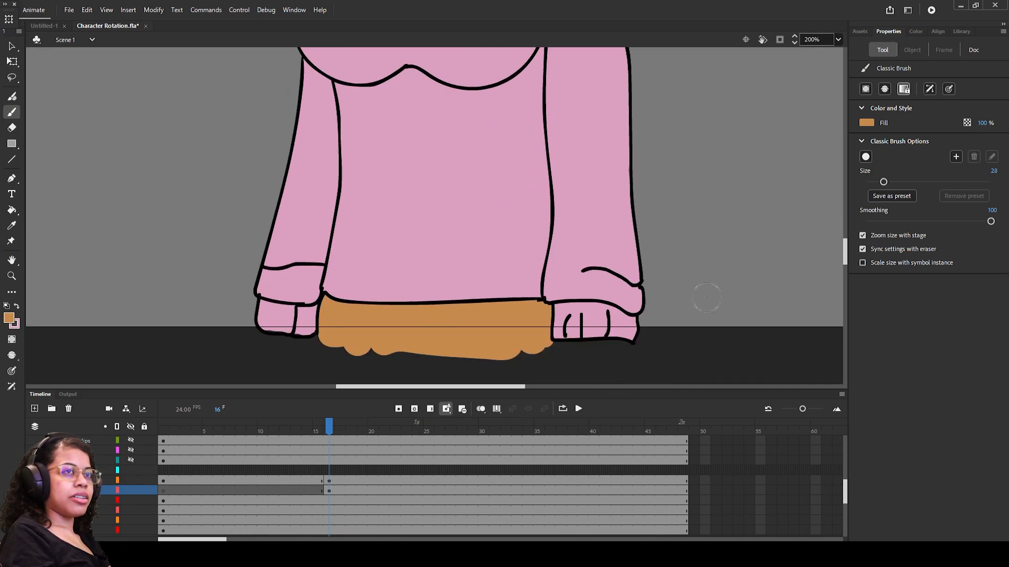
Step: Move the keyframes of the sweater paint and the brown skin paint from frame 16 to frame 1, and go to frame 1
left_click_drag(330, 480, 321, 483)
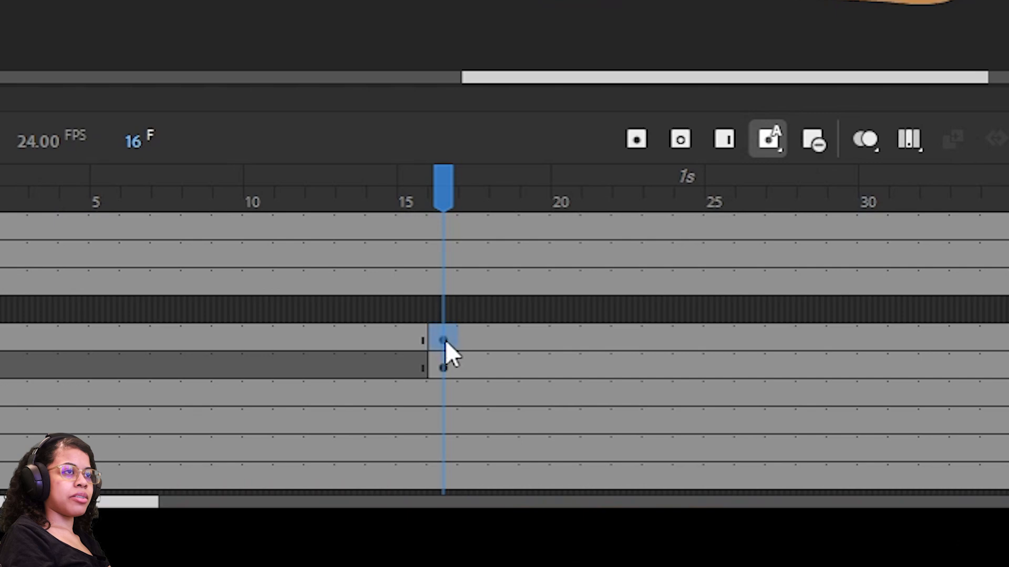
mouse_move(423, 348)
left_mouse_down()
mouse_move(154, 341)
mouse_move(443, 357)
mouse_move(442, 342)
left_mouse_up()
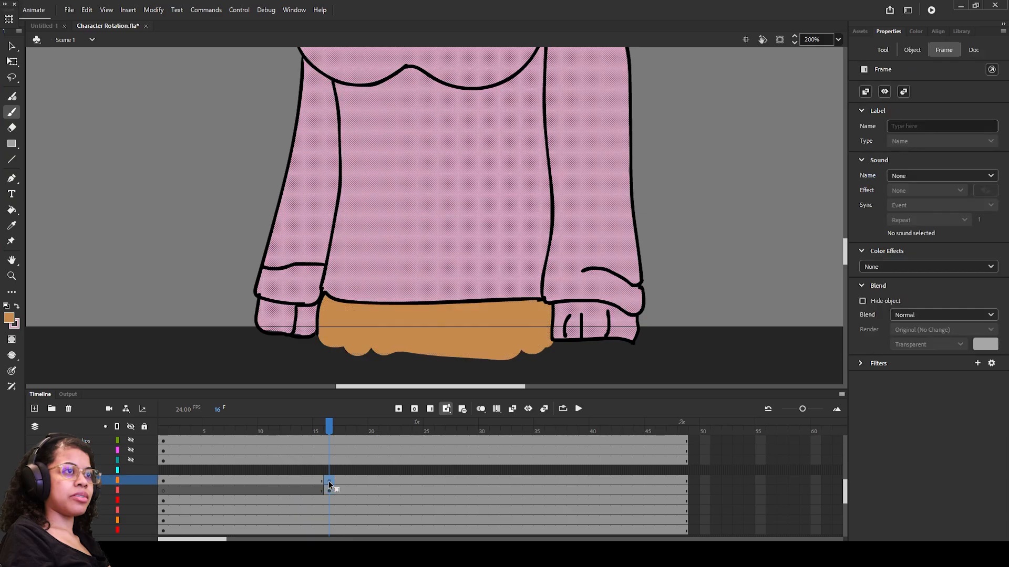
key("shift+F5")
left_click(164, 481)
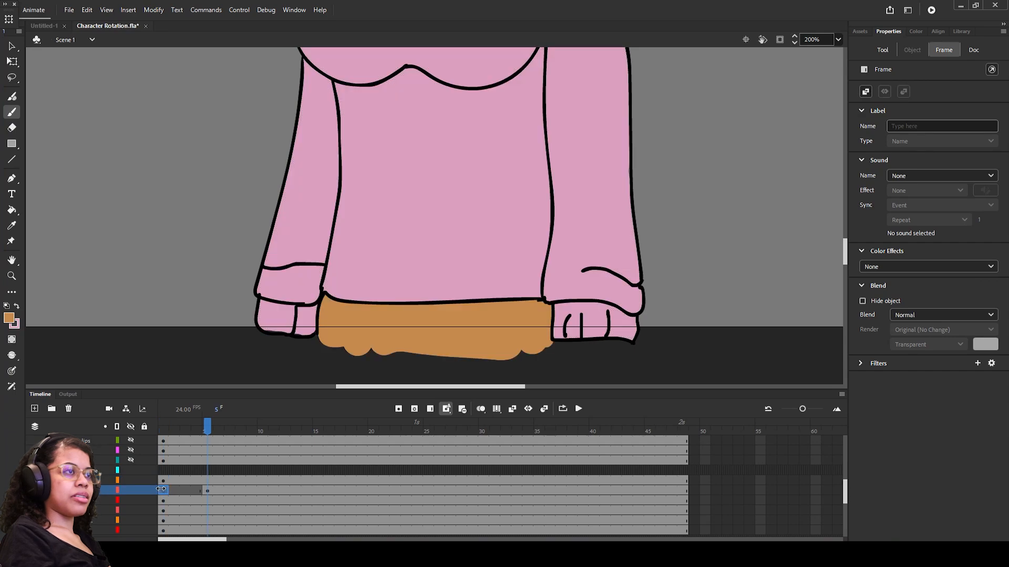
left_click_drag(174, 490, 177, 490)
key("ctrl+z")
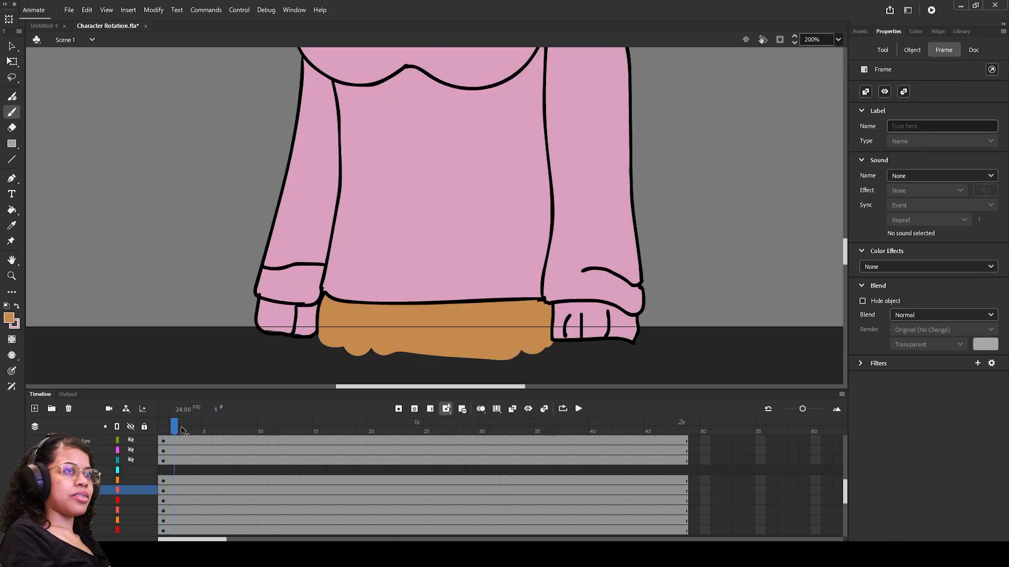
left_click(155, 426)
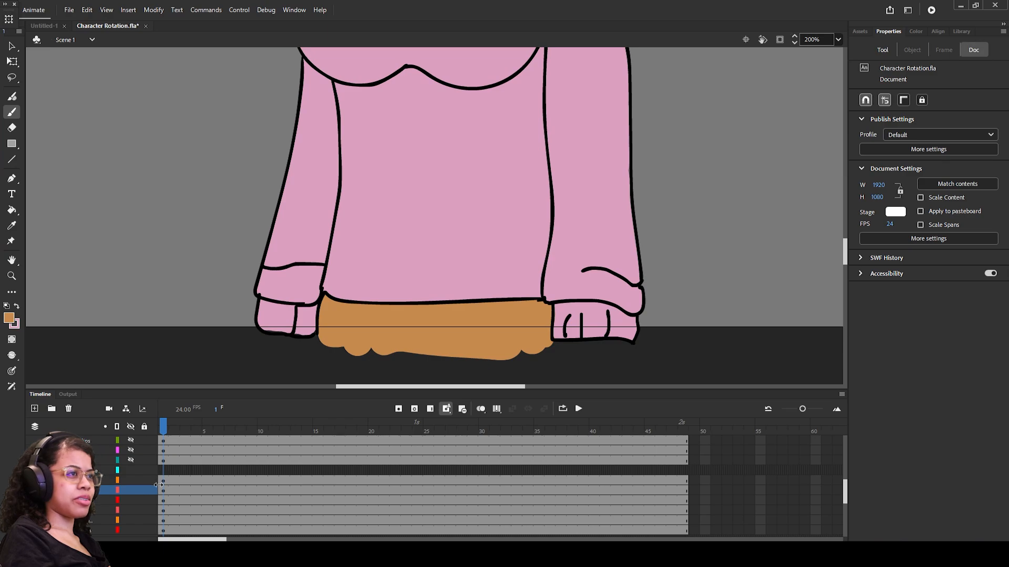
left_click_drag(163, 481, 219, 482)
key("ctrl+z")
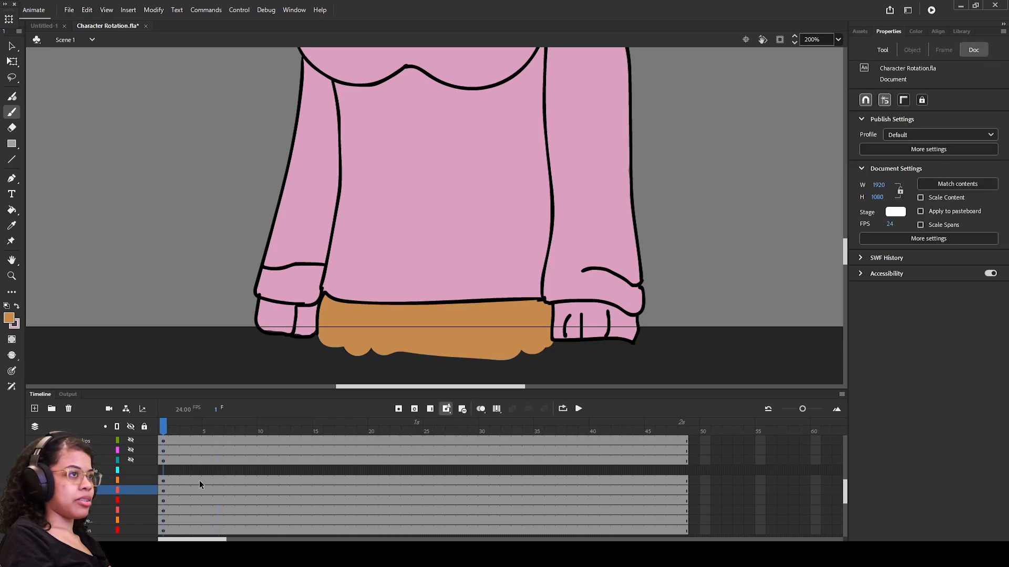
Step: Show the side-view line drawing in place of the angled character, and hide its head guide circle
scroll(107, 468, "up", 4)
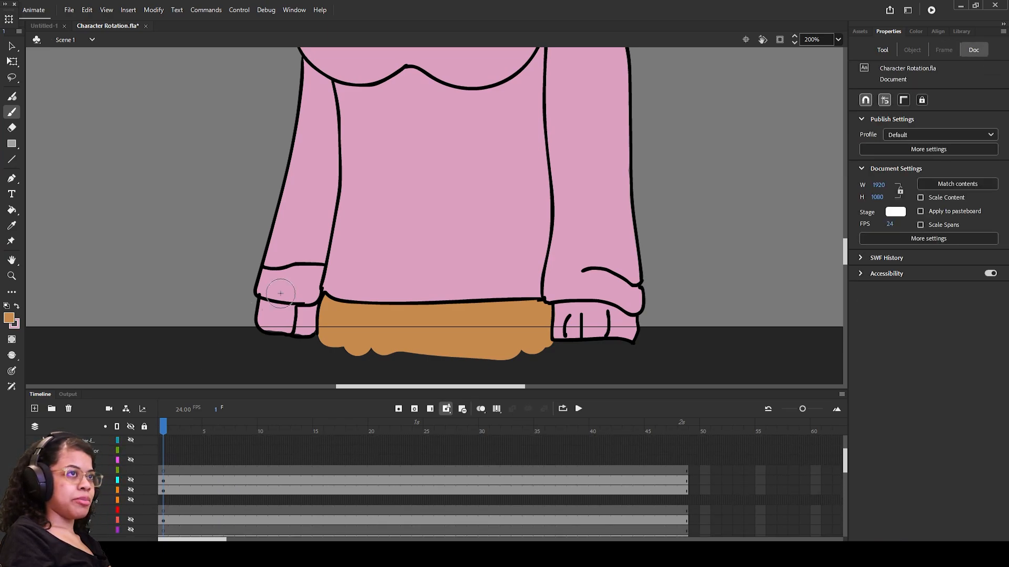
left_click_drag(846, 248, 846, 205)
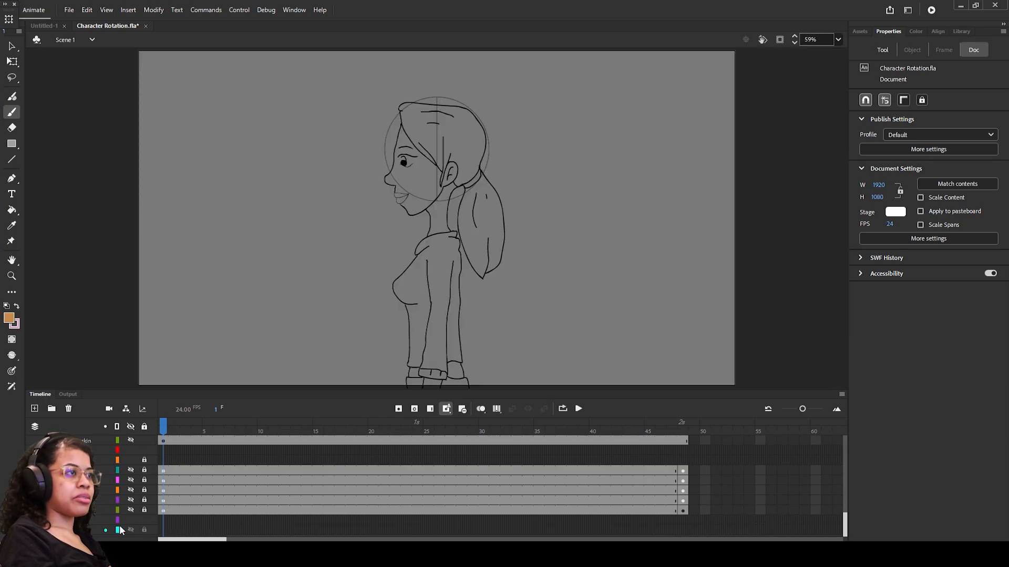
left_click(131, 520)
scroll(113, 491, "up", 5)
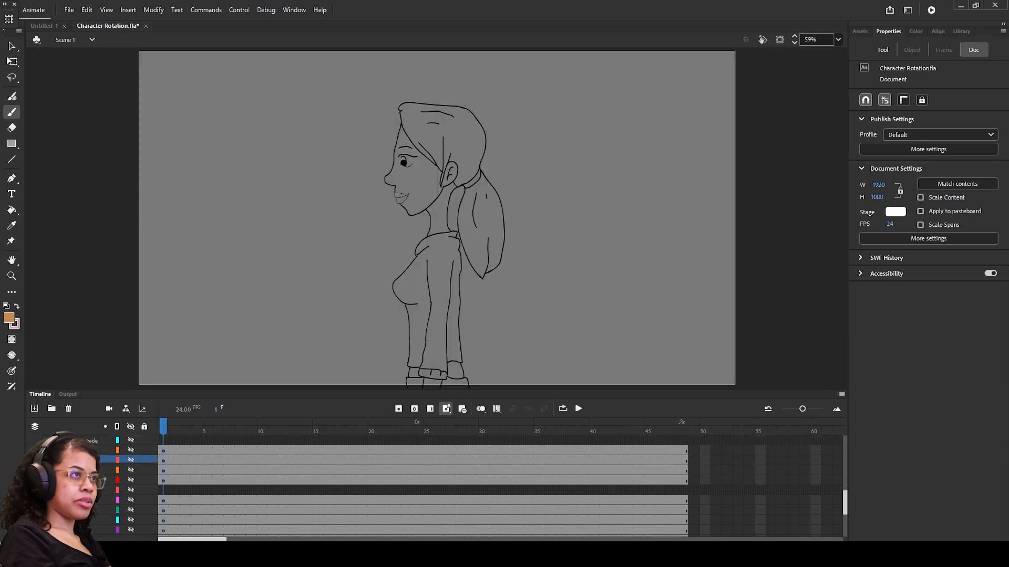
Step: Show the side view's skin, hair, eye and lip colour layers, and save the file
scroll(105, 491, "down", 3)
left_click(94, 530)
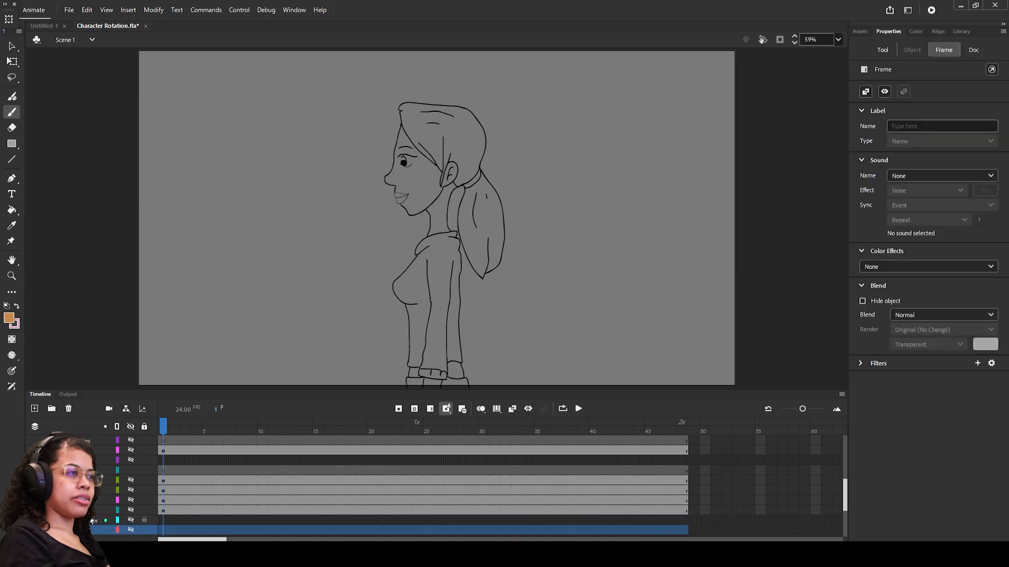
left_click(100, 468)
left_click(130, 461)
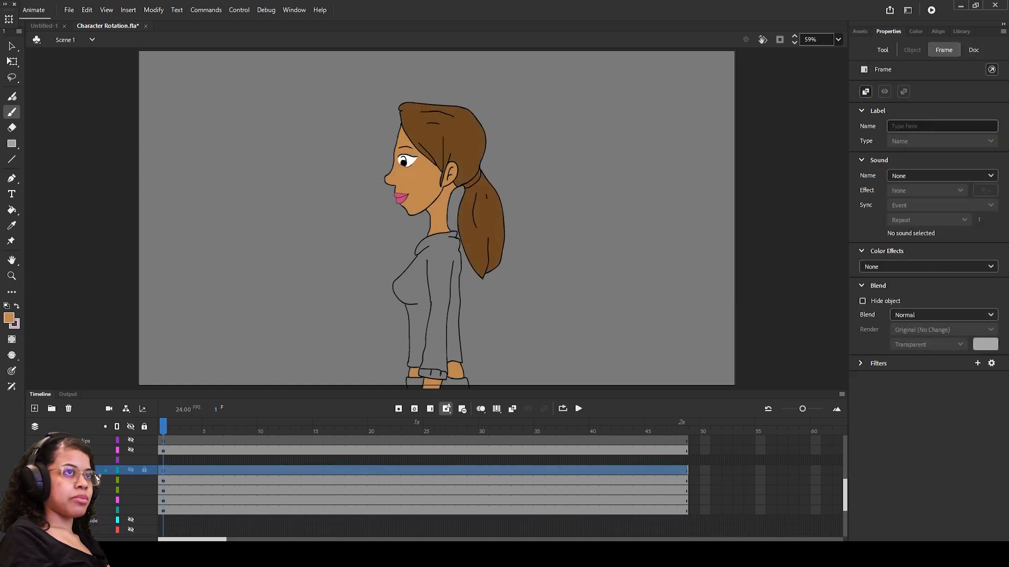
key("ctrl+s")
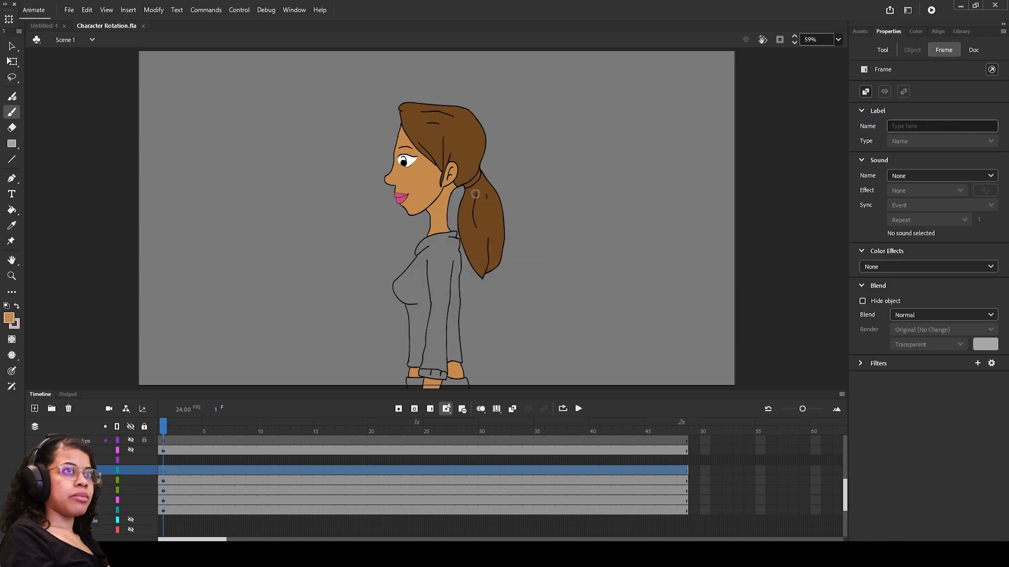
Step: Choose a dark grey brush fill while viewing the side-view head at 200%, starting from swatch #333333 and trying the shade 2E3330
left_click(839, 39)
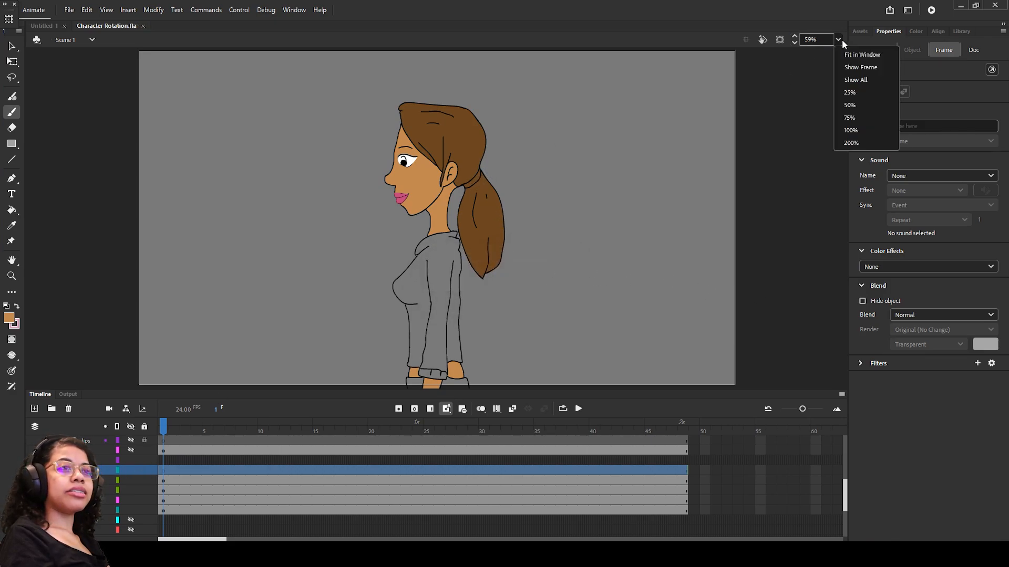
left_click(852, 143)
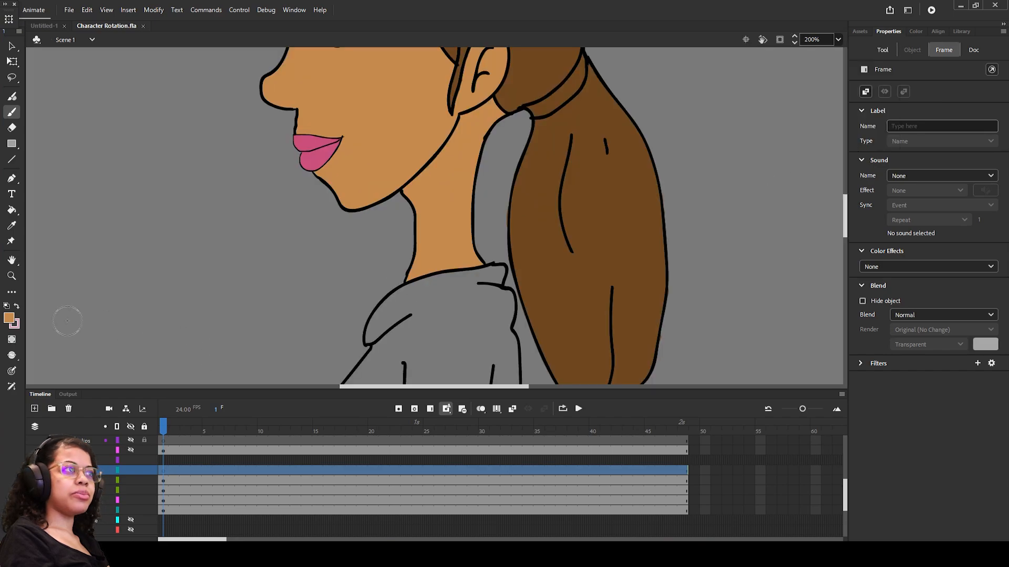
left_click(16, 306)
left_click_drag(845, 222, 845, 201)
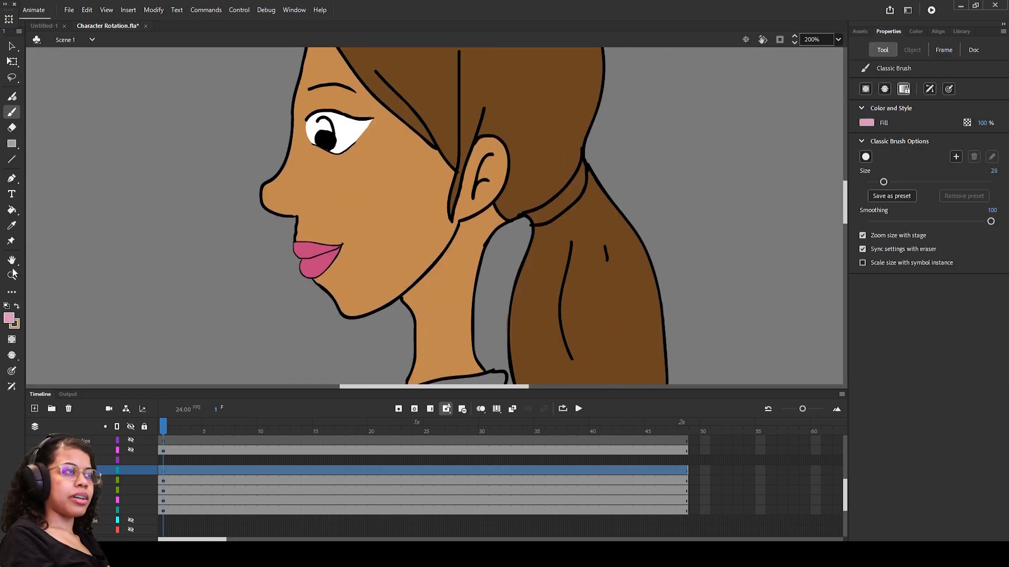
left_click(16, 307)
left_click(10, 318)
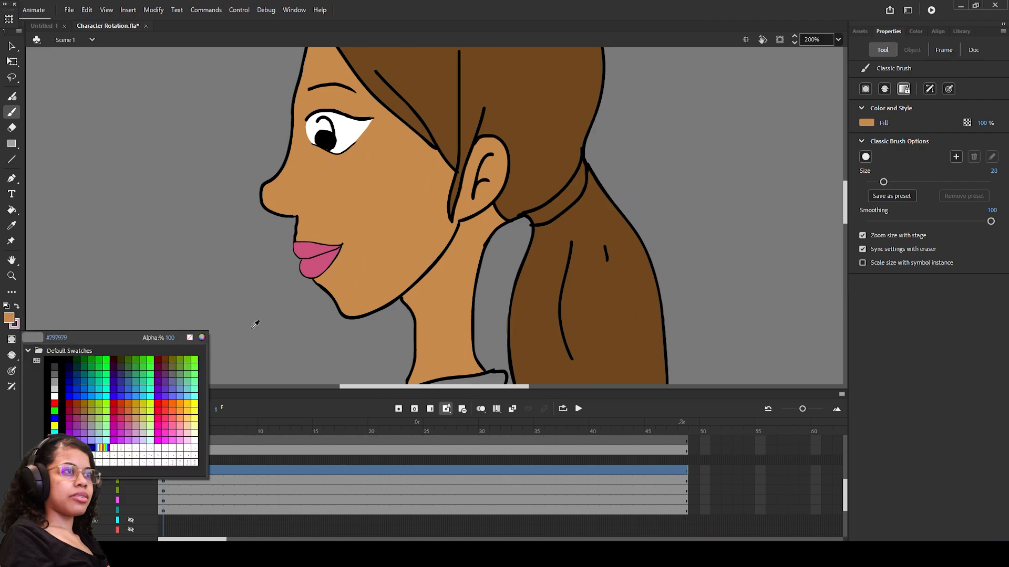
left_click(60, 358)
left_click(15, 320)
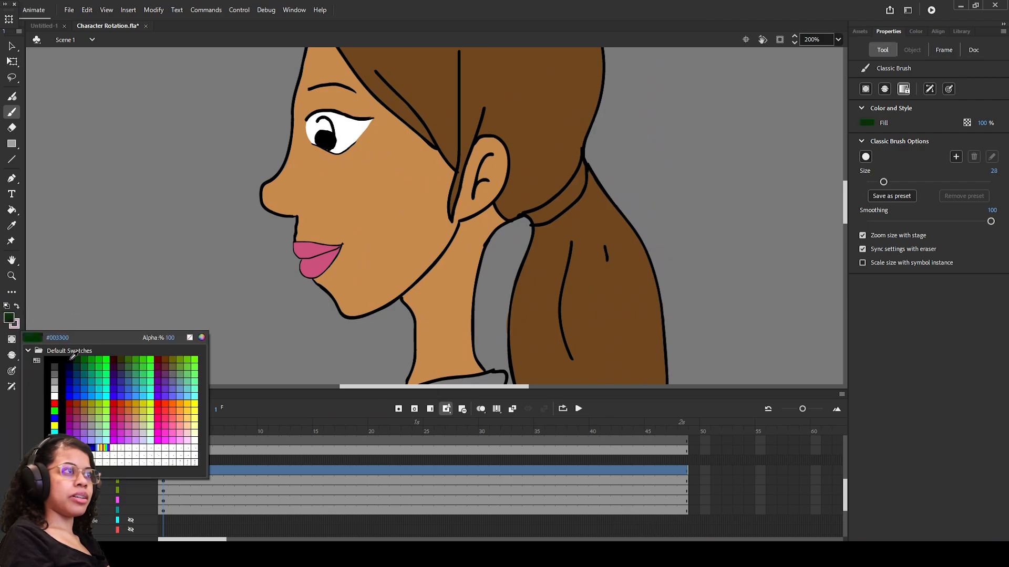
left_click(58, 362)
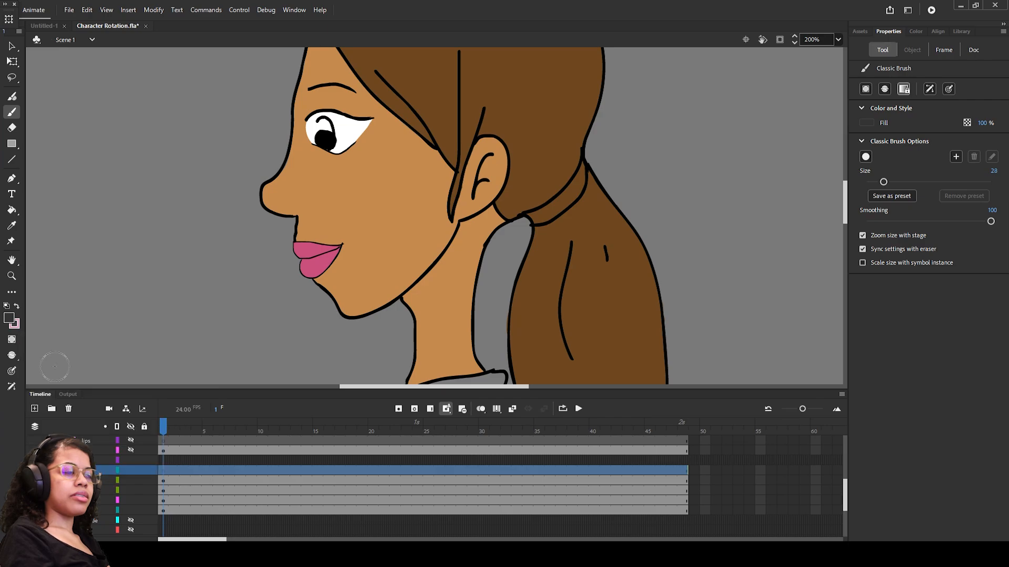
left_click(11, 321)
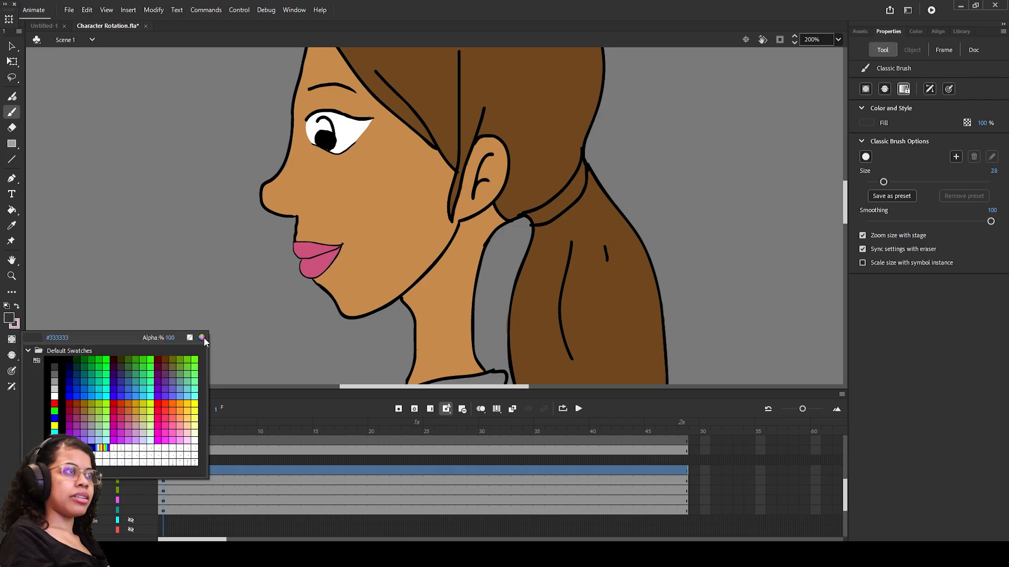
left_click(203, 338)
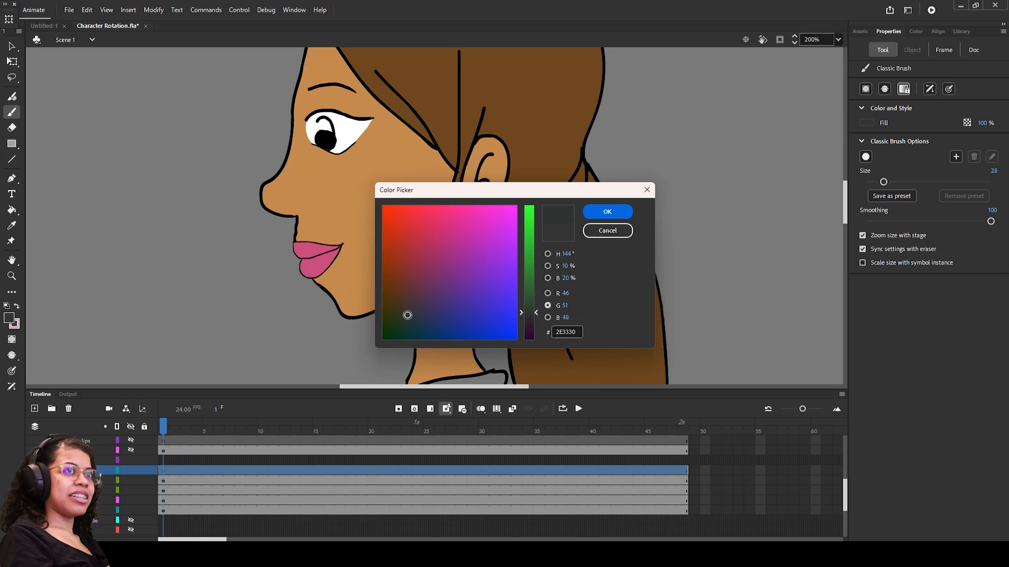
left_click(607, 230)
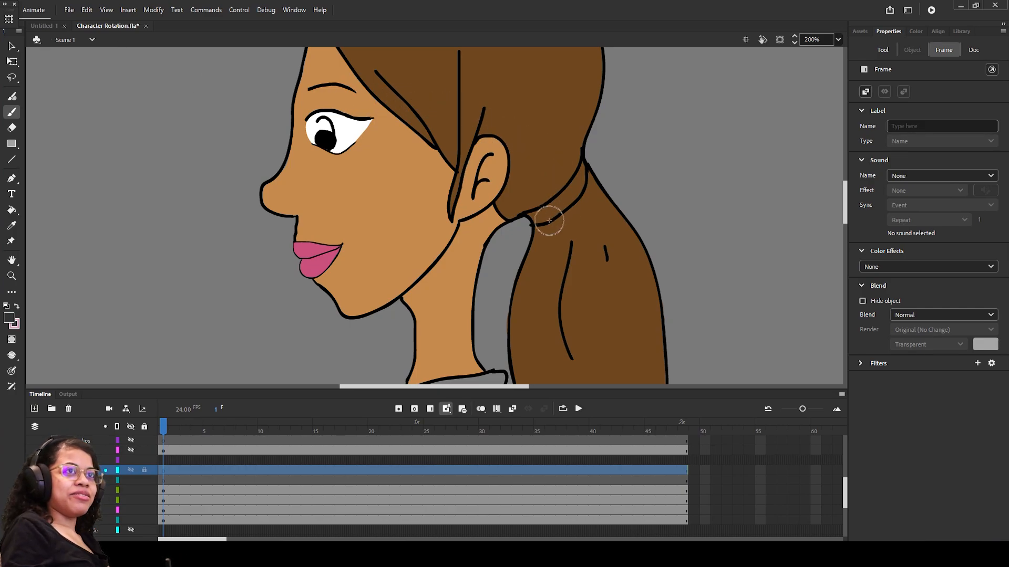
Step: Paint the side view's hair tie dark grey between the back of the head and the ponytail
mouse_move(541, 218)
left_mouse_down()
mouse_move(575, 184)
mouse_move(570, 164)
left_mouse_up()
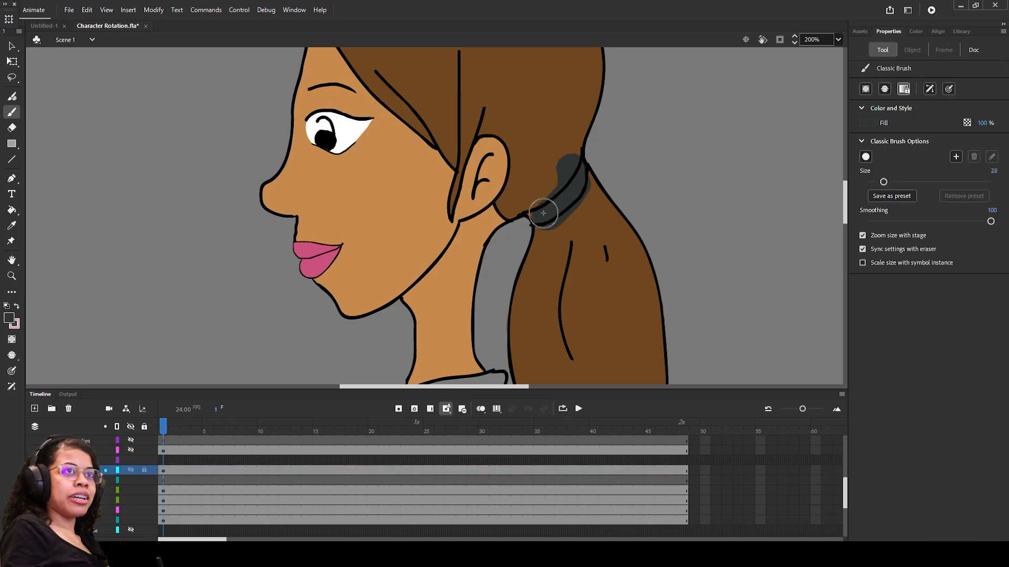
left_click_drag(536, 210, 543, 207)
key("ctrl+z")
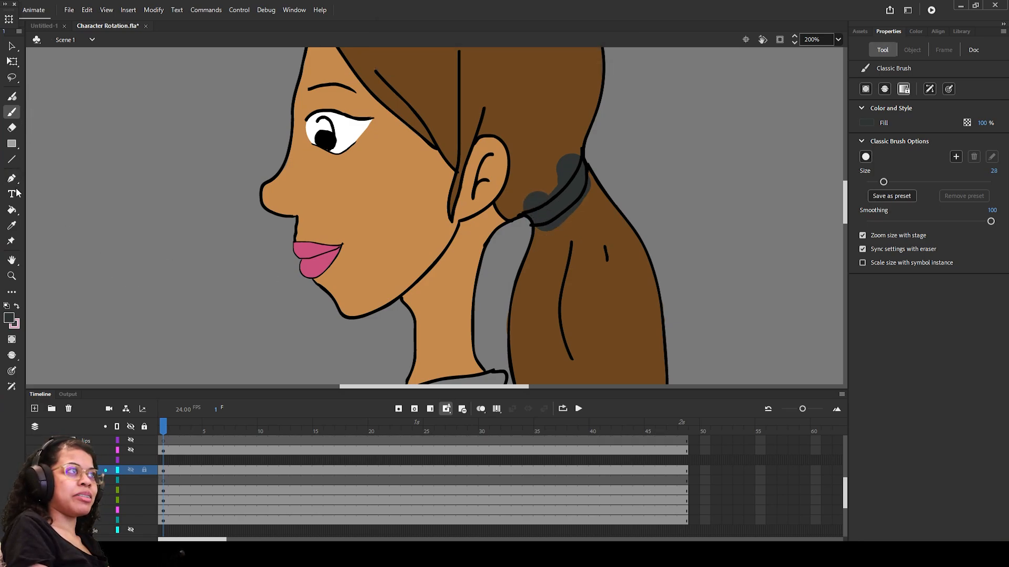
Step: Erase the grey spill above and below the hair tie with the size 28 eraser
left_click(12, 128)
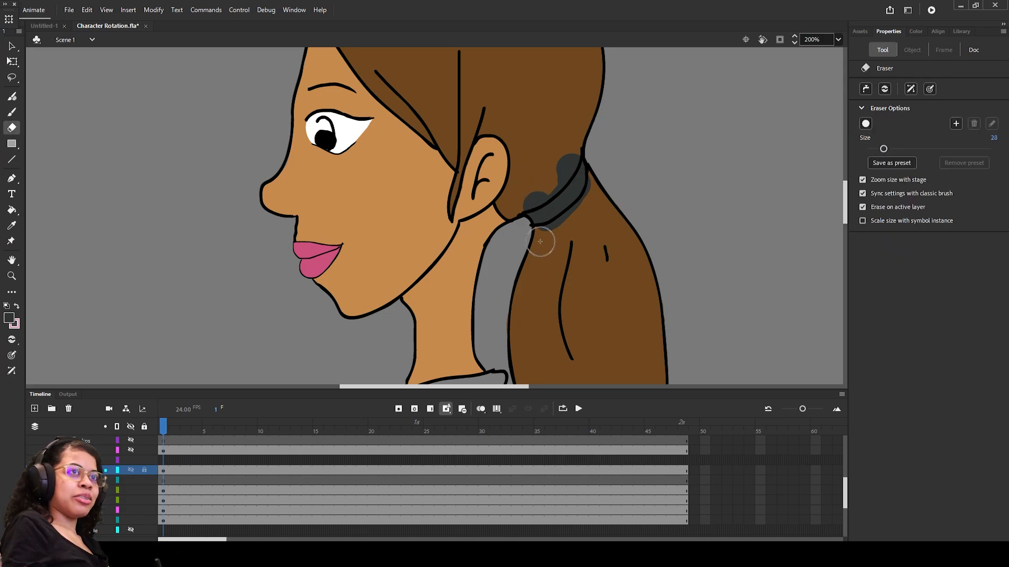
left_click_drag(540, 241, 570, 227)
left_click_drag(597, 213, 574, 225)
mouse_move(578, 222)
left_mouse_down()
mouse_move(592, 214)
mouse_move(603, 179)
mouse_move(563, 162)
mouse_move(534, 187)
mouse_move(556, 191)
left_mouse_up()
Step: Paint the side view's sweater pink on its own colour layer, from the hood down to the hem and sleeve cuff
left_click_drag(846, 198, 845, 216)
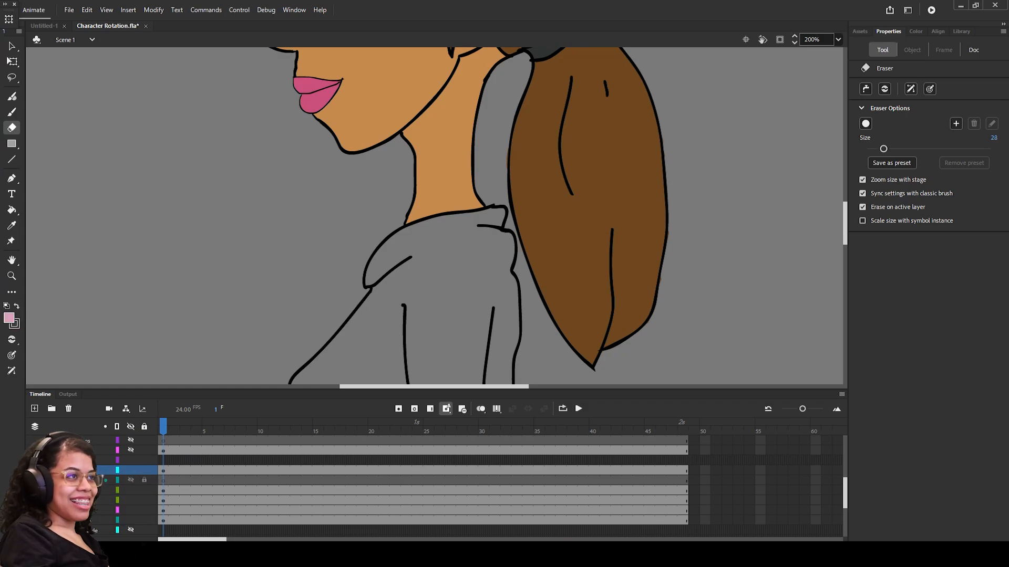
left_click(79, 480)
key("b")
mouse_move(414, 256)
left_mouse_down()
mouse_move(394, 282)
mouse_move(381, 282)
mouse_move(391, 260)
mouse_move(499, 322)
mouse_move(378, 347)
left_mouse_up()
mouse_move(405, 302)
left_mouse_down()
mouse_move(462, 365)
mouse_move(496, 363)
left_mouse_up()
left_click(847, 220)
left_click_drag(846, 220, 847, 236)
left_click_drag(985, 215, 986, 241)
mouse_move(363, 167)
left_mouse_down()
mouse_move(321, 205)
mouse_move(484, 168)
mouse_move(442, 362)
left_mouse_up()
left_click_drag(985, 263, 985, 290)
mouse_move(446, 200)
left_mouse_down()
mouse_move(394, 200)
mouse_move(507, 218)
left_mouse_up()
Step: Erase the pink spill around the sweater's lower edges, hem and sleeve cuff, reducing the eraser size to 14 and 9
key("e")
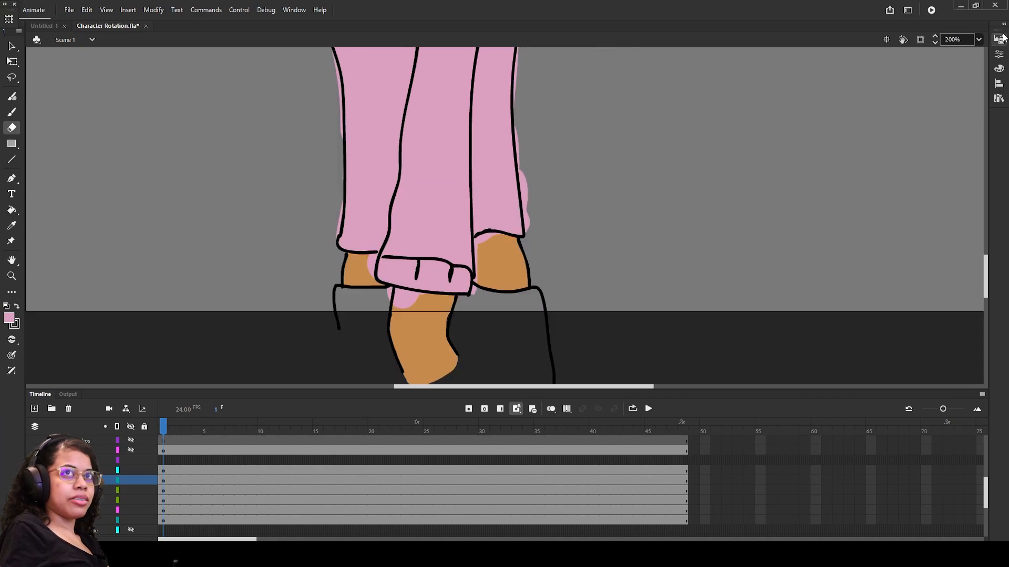
left_click(998, 38)
mouse_move(332, 231)
left_mouse_down()
mouse_move(333, 120)
mouse_move(331, 220)
mouse_move(334, 209)
left_mouse_up()
mouse_move(532, 167)
left_mouse_down()
mouse_move(528, 199)
mouse_move(520, 105)
mouse_move(525, 156)
left_mouse_up()
key("ctrl+z")
left_click_drag(519, 132, 523, 159)
left_click_drag(523, 149, 523, 158)
left_click_drag(525, 172, 524, 159)
mouse_move(530, 208)
left_mouse_down()
mouse_move(534, 230)
mouse_move(531, 203)
left_mouse_up()
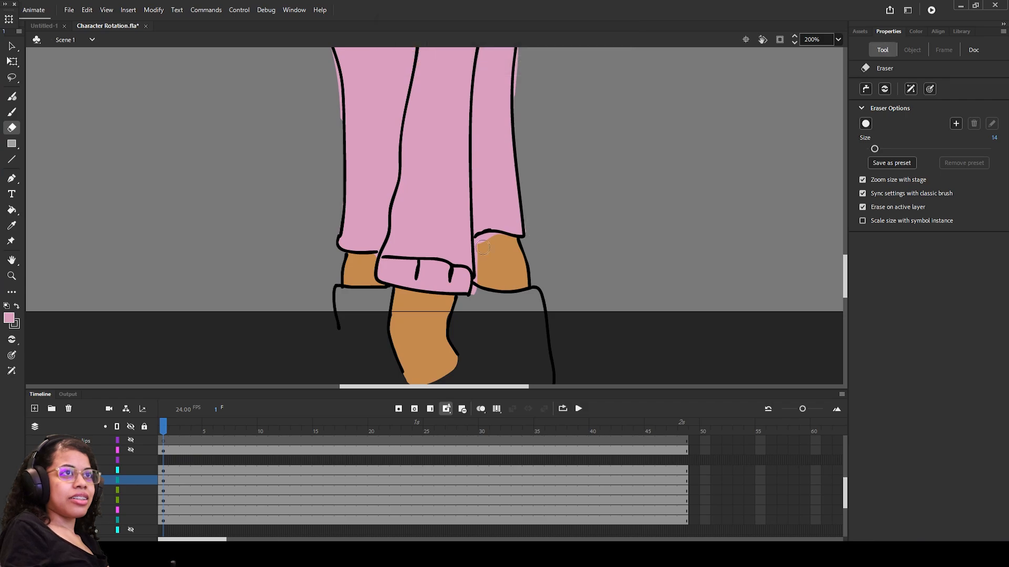
mouse_move(483, 240)
left_mouse_down()
mouse_move(483, 284)
mouse_move(482, 244)
mouse_move(481, 302)
left_mouse_up()
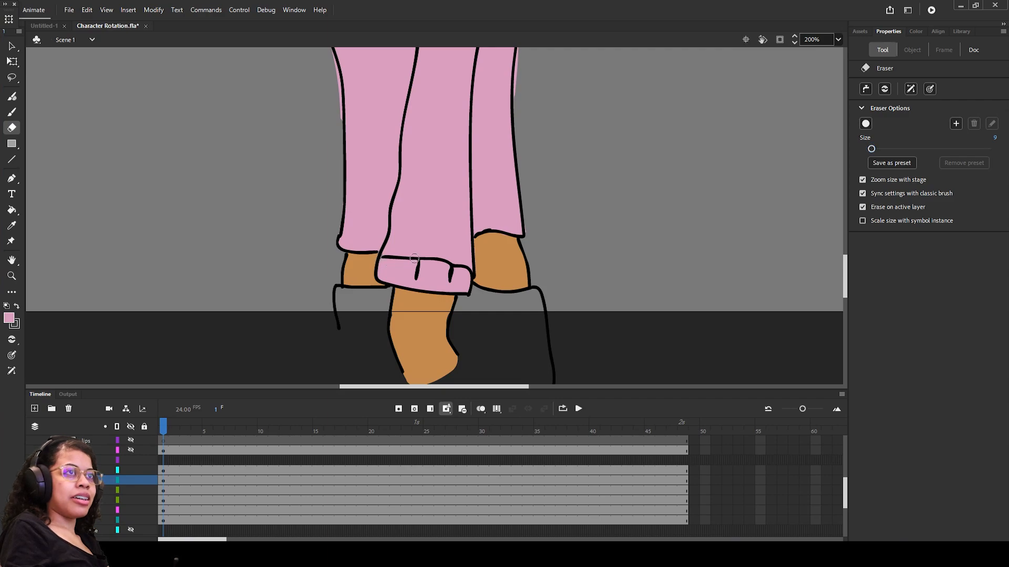
key("ctrl+z")
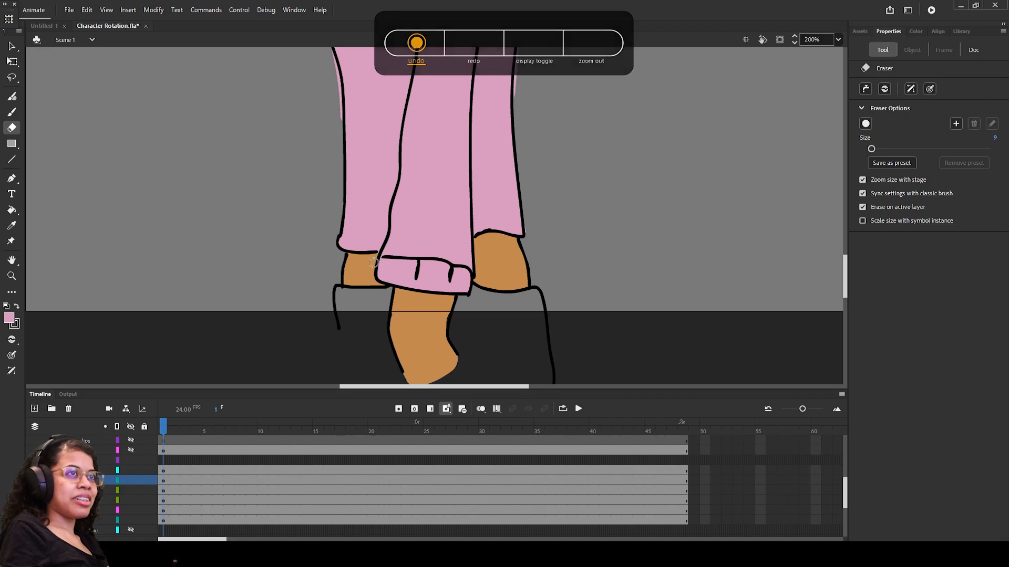
Step: Erase the pink spill along the sweater's front edge below the chest with the size 9 eraser
left_click_drag(844, 271, 841, 238)
scroll(844, 239, "down", 3)
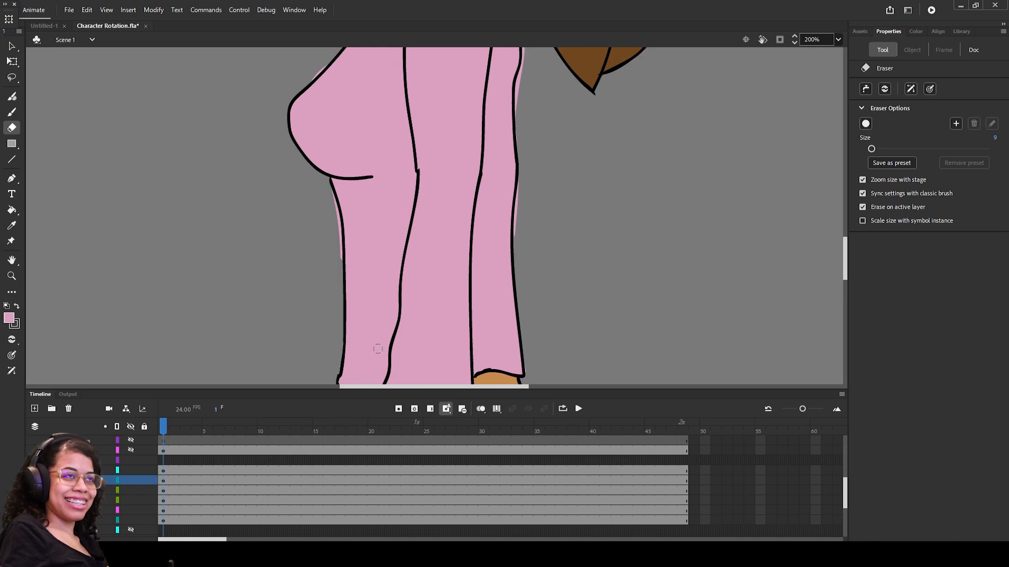
left_click_drag(339, 346, 336, 374)
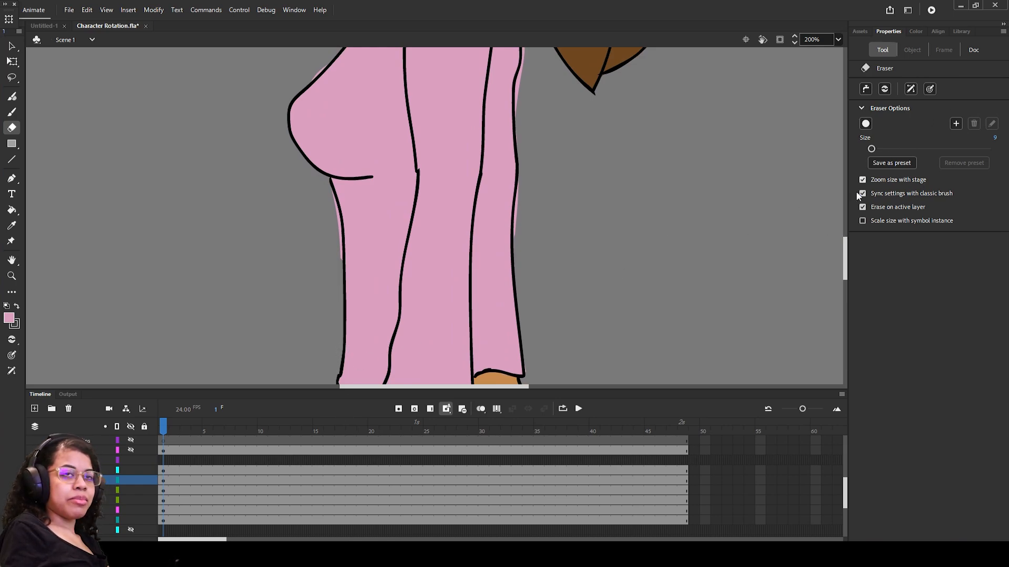
scroll(845, 256, "up", 5)
scroll(845, 255, "down", 3)
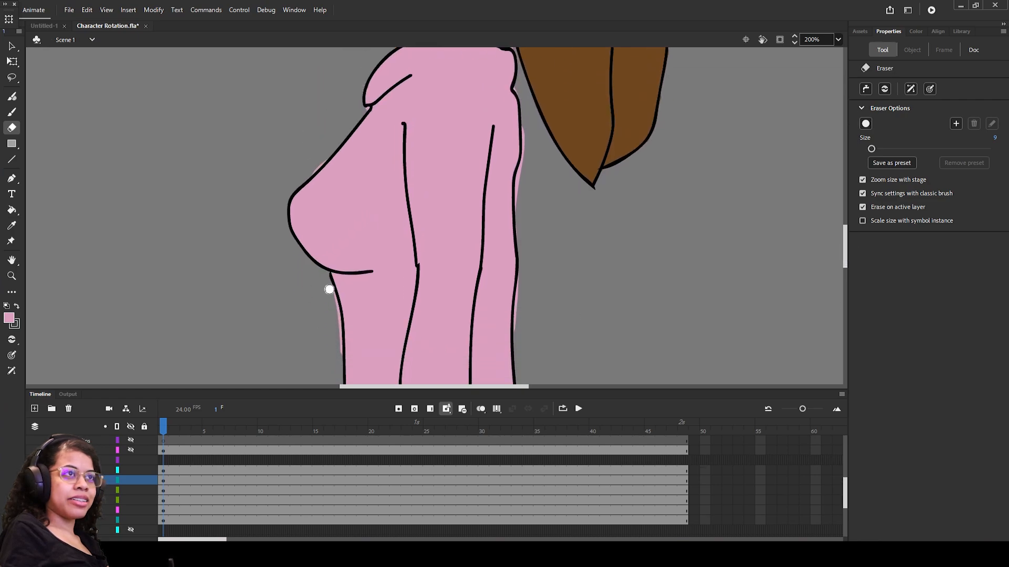
left_click_drag(335, 307, 341, 346)
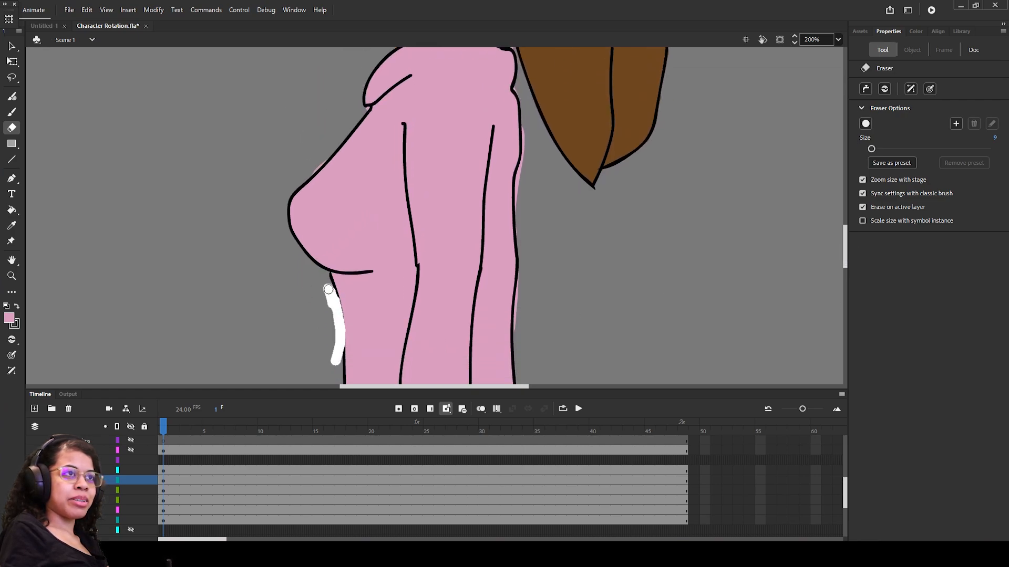
left_click_drag(328, 290, 337, 351)
key("ctrl+z")
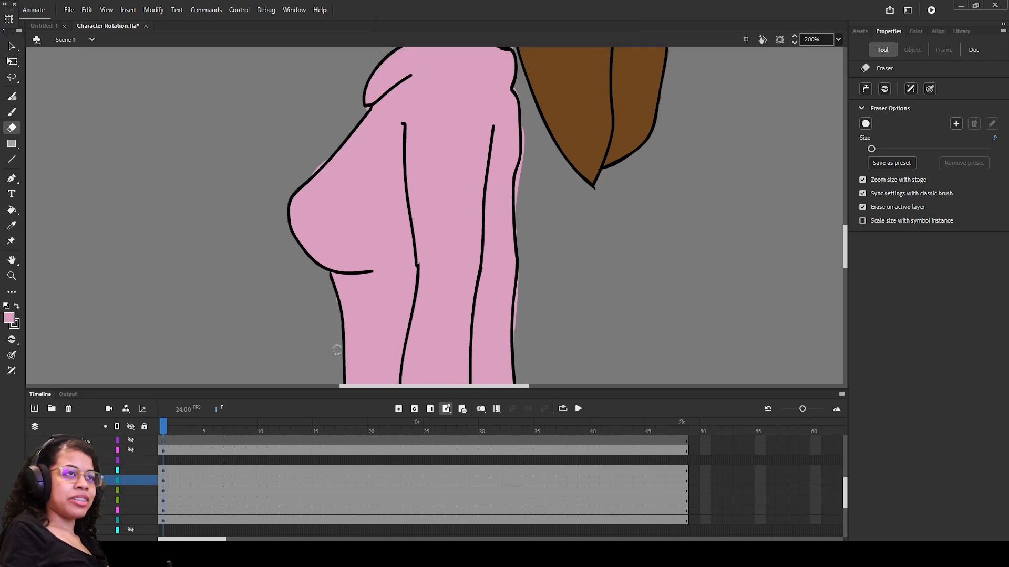
key("ctrl+z")
Step: Erase the pink spill along the sweater's back edge and above the chest
left_click_drag(518, 305, 519, 342)
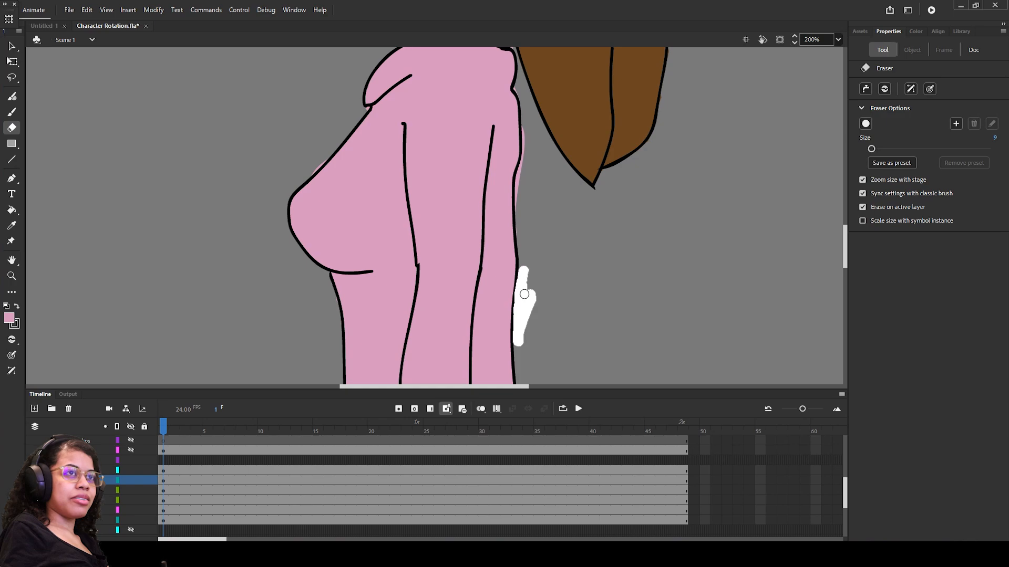
left_click_drag(524, 294, 523, 286)
left_click_drag(519, 212, 519, 241)
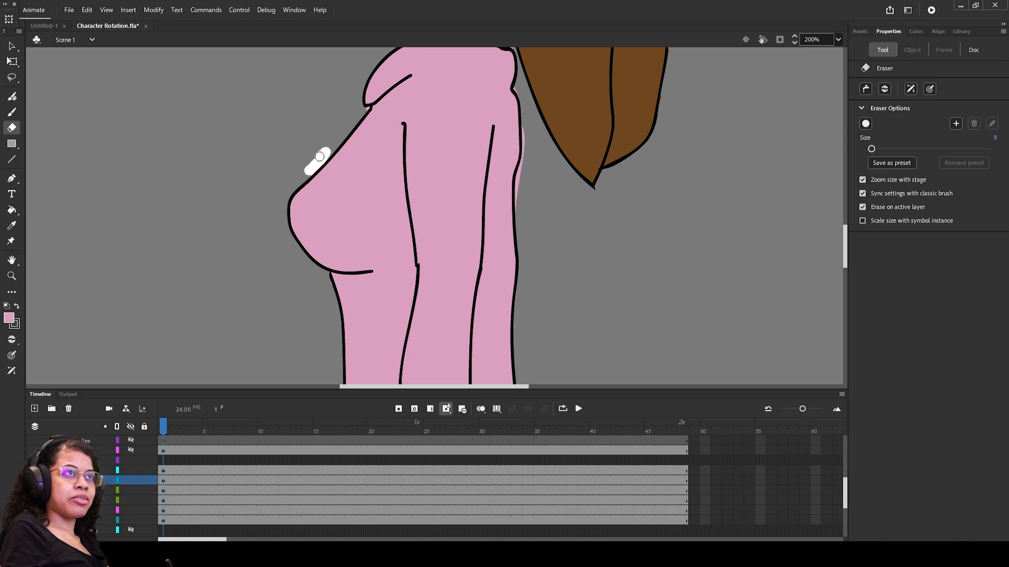
left_click_drag(319, 156, 305, 177)
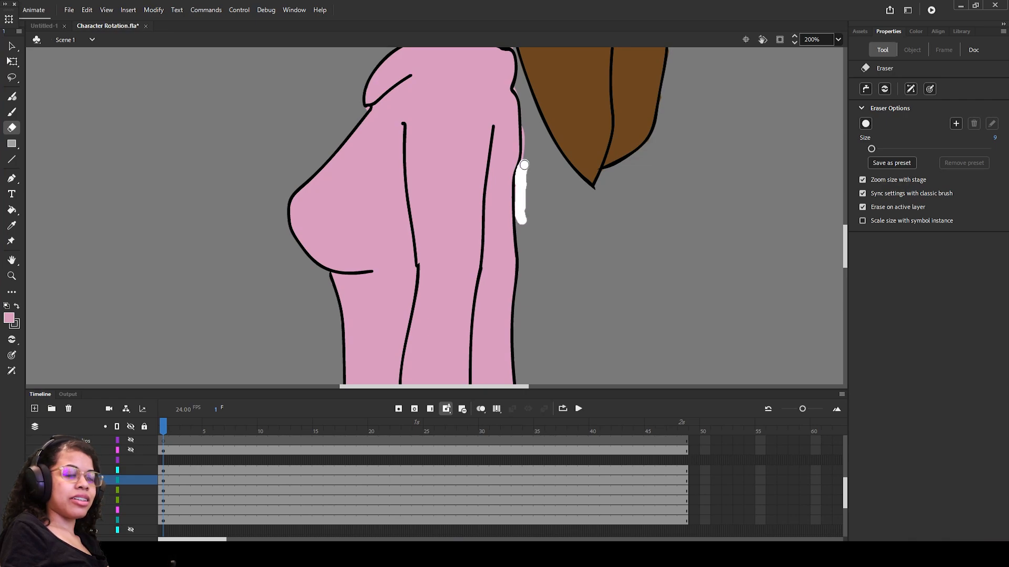
mouse_move(525, 165)
left_mouse_down()
mouse_move(525, 271)
mouse_move(524, 131)
left_mouse_up()
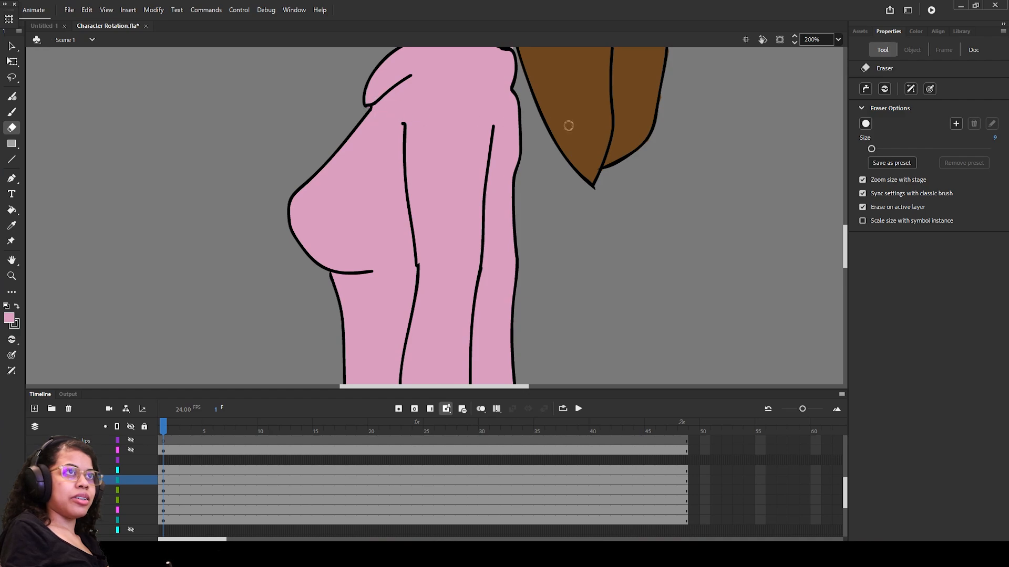
Step: Clean up the pink spill behind the sweater's hood, reducing the eraser size to 2
scroll(846, 243, "up", 5)
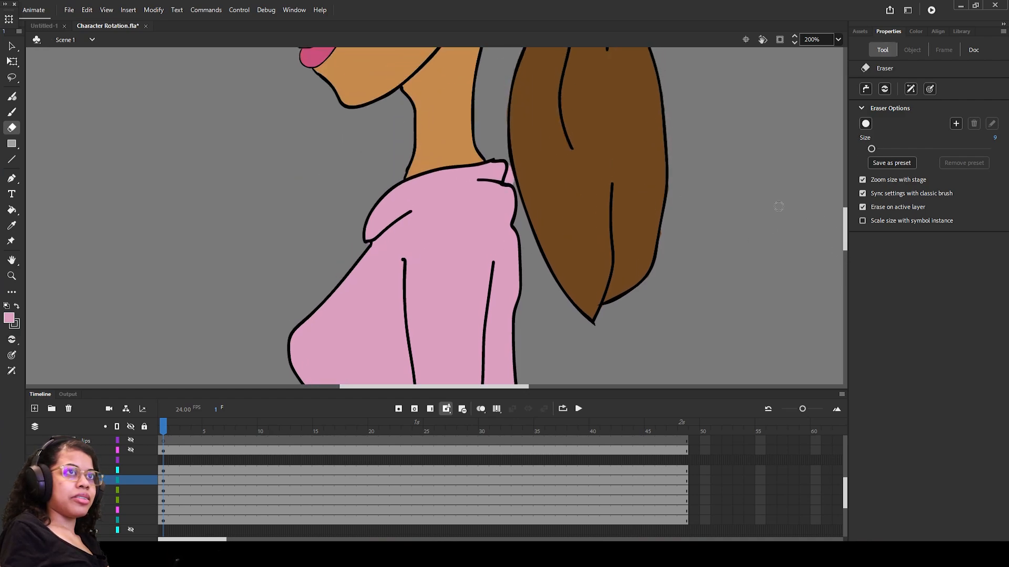
left_click_drag(516, 145, 516, 145)
left_click_drag(517, 183, 513, 171)
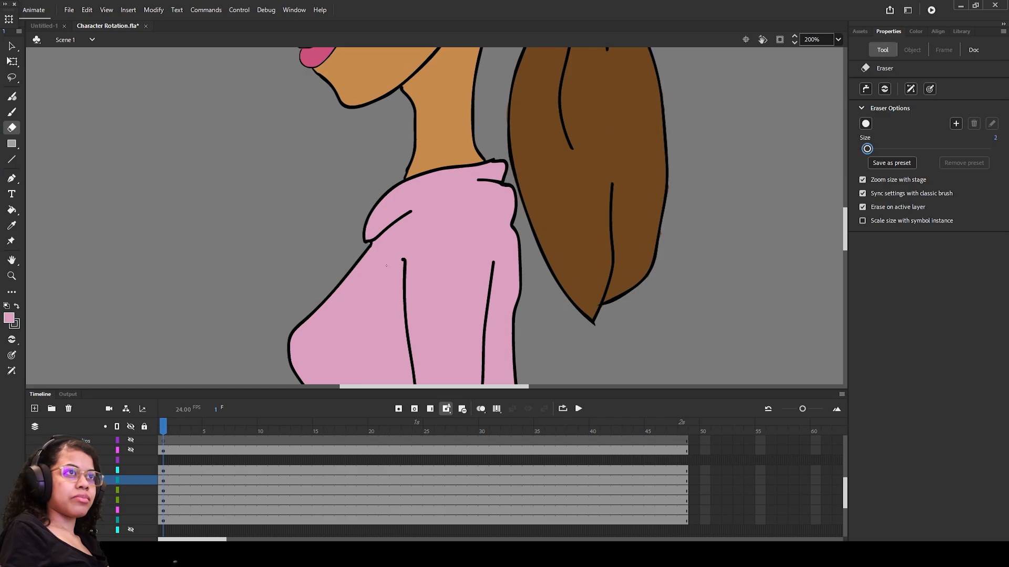
Step: Add a new layer for the pants colour and move it below the side view's other colour layers
scroll(846, 211, "down", 10)
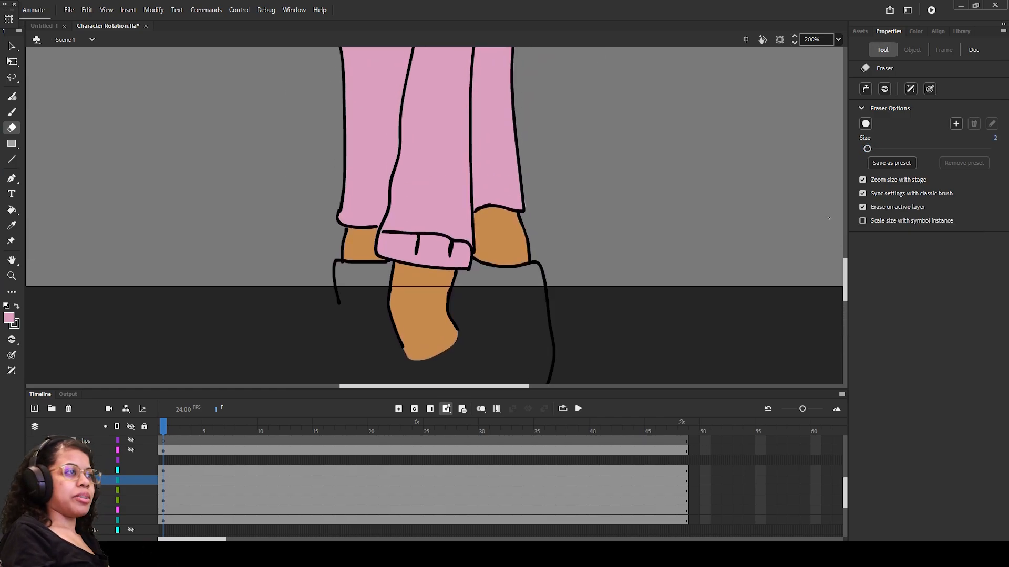
left_click(34, 408)
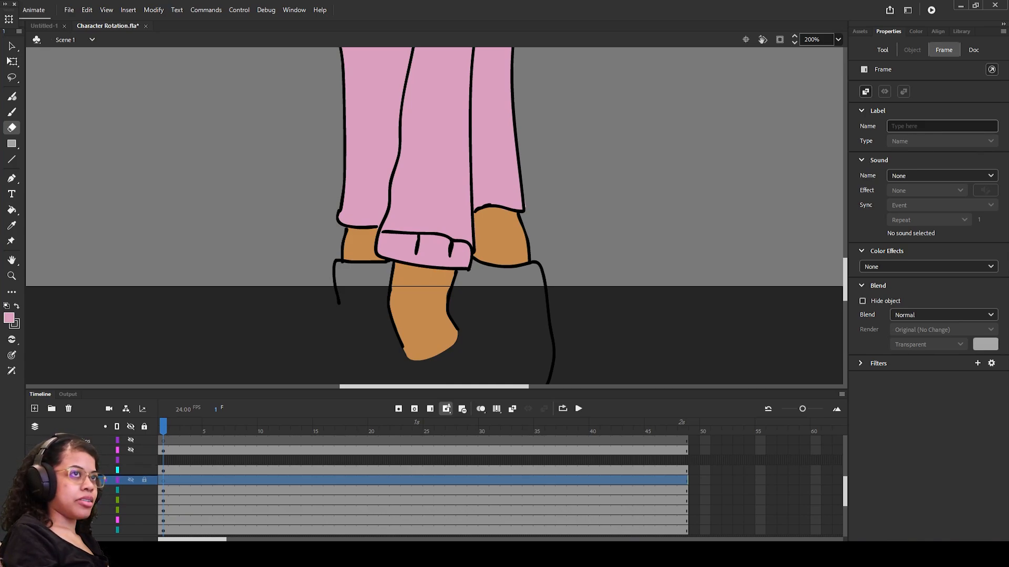
left_click_drag(78, 480, 79, 494)
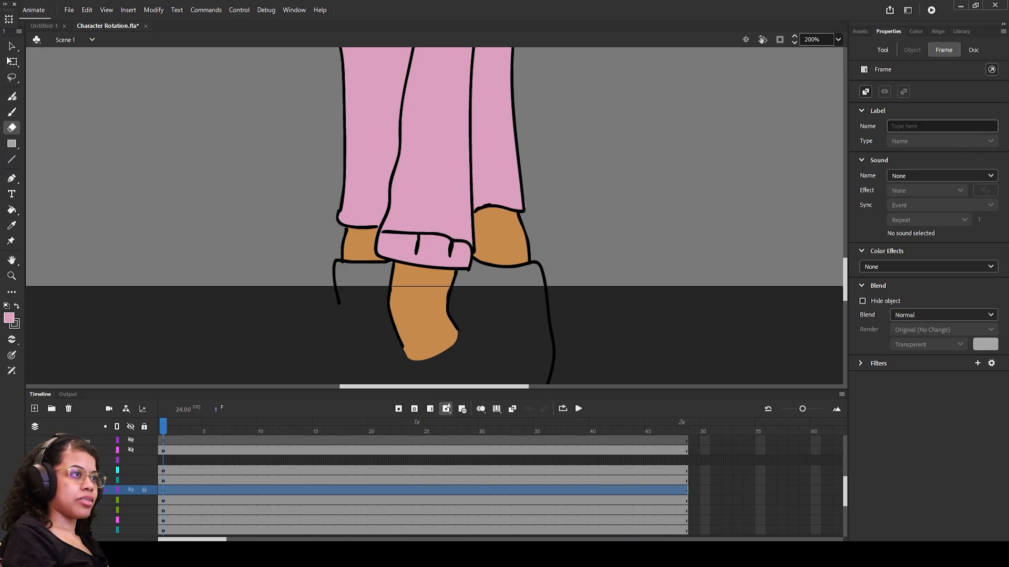
left_click_drag(92, 534, 92, 537)
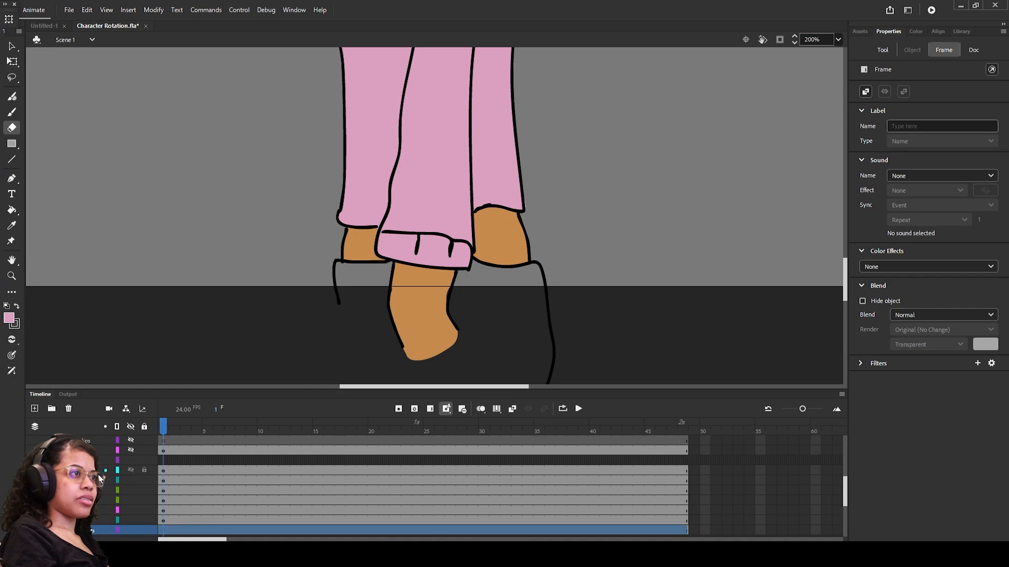
Step: Touch up the sweater layer beside the back hem with the size 2 eraser
left_click(92, 480)
left_click_drag(586, 194, 596, 204)
left_click_drag(526, 210, 525, 202)
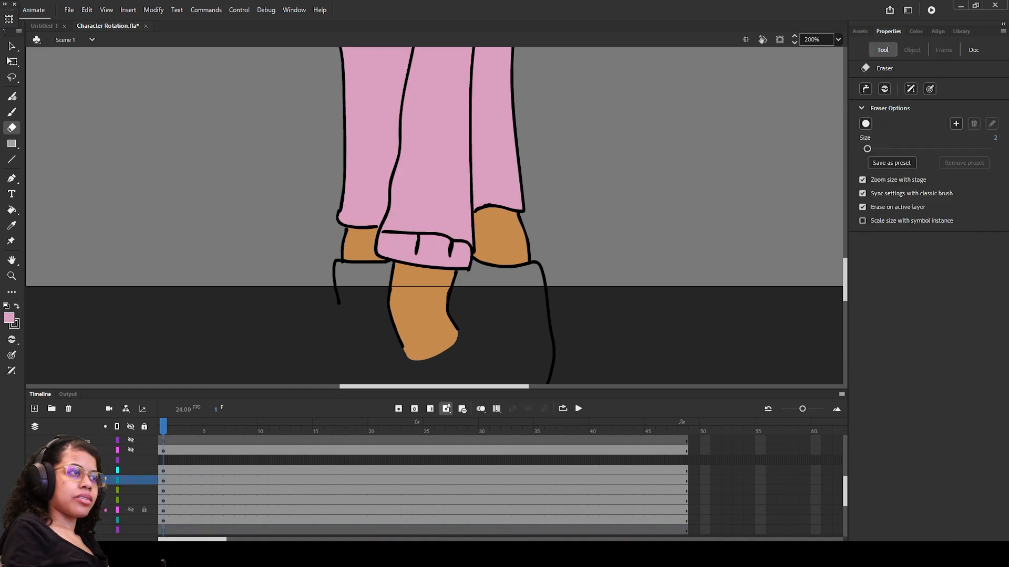
Step: Select the new bottom layer and choose a light beige brush fill for the pants
left_click(126, 530)
left_click(8, 319)
left_click(192, 343)
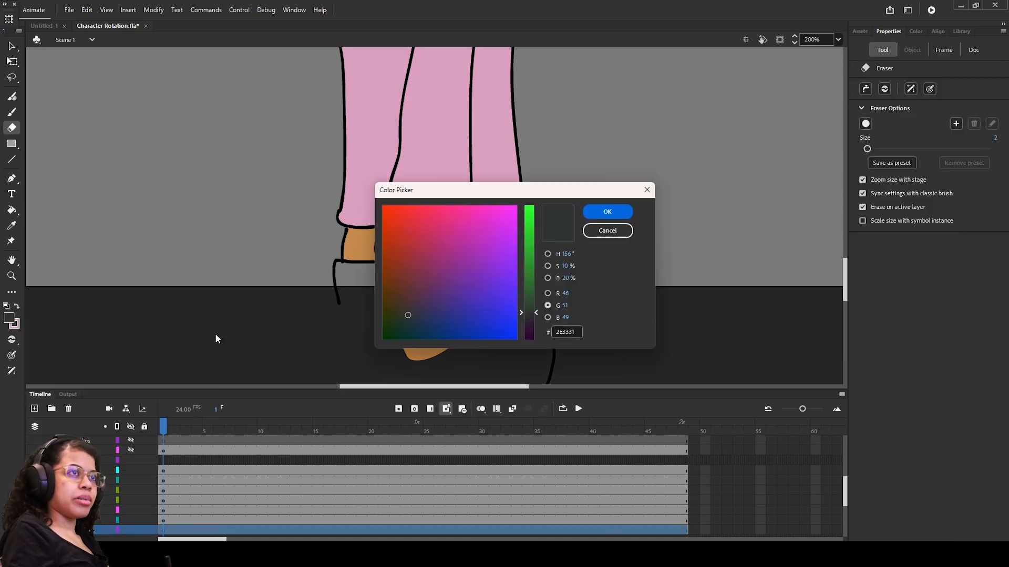
left_click(406, 272)
left_click_drag(406, 272, 408, 279)
left_click(548, 294)
left_click(548, 317)
left_click(548, 255)
mouse_move(421, 228)
left_mouse_down()
mouse_move(431, 270)
mouse_move(415, 272)
left_mouse_up()
left_click_drag(532, 313, 530, 329)
mouse_move(437, 232)
left_mouse_down()
mouse_move(419, 241)
mouse_move(427, 238)
left_mouse_up()
left_click(607, 212)
key("b")
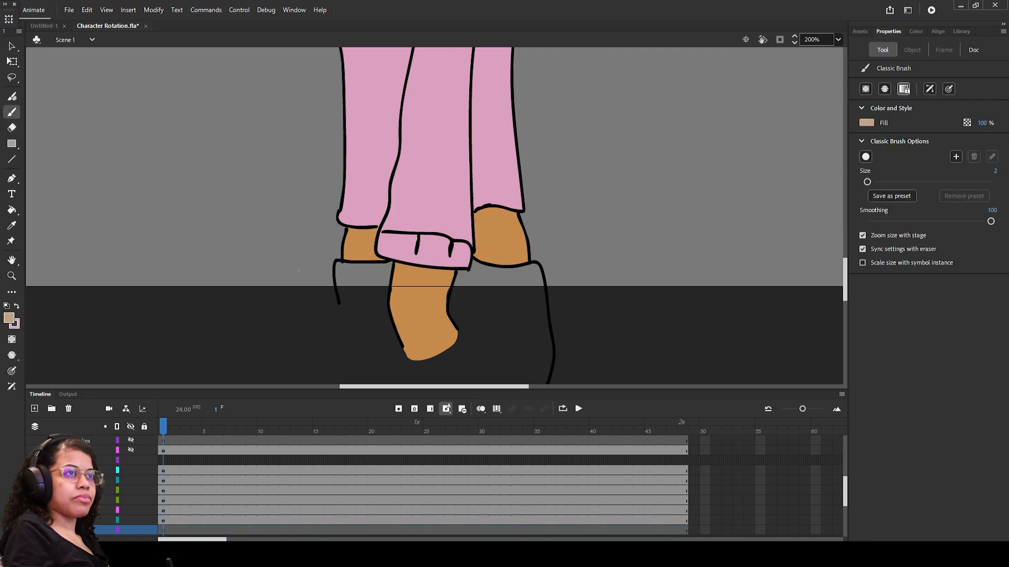
Step: Paint the top of the side view's pants light beige on both sides of the hand
mouse_move(340, 265)
left_mouse_down()
mouse_move(337, 283)
mouse_move(407, 271)
mouse_move(389, 305)
mouse_move(348, 310)
left_mouse_up()
left_click_drag(451, 262, 445, 286)
mouse_move(529, 271)
left_mouse_down()
mouse_move(486, 336)
mouse_move(514, 310)
left_mouse_up()
mouse_move(516, 307)
left_mouse_down()
mouse_move(524, 326)
mouse_move(504, 371)
mouse_move(442, 368)
left_mouse_up()
key("e")
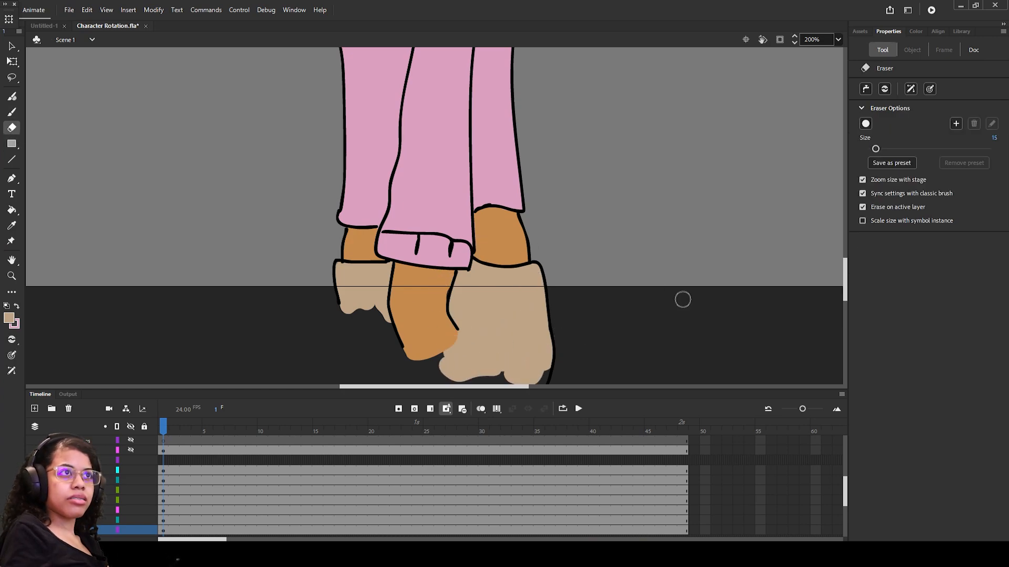
left_click(12, 112)
left_click_drag(845, 276, 845, 279)
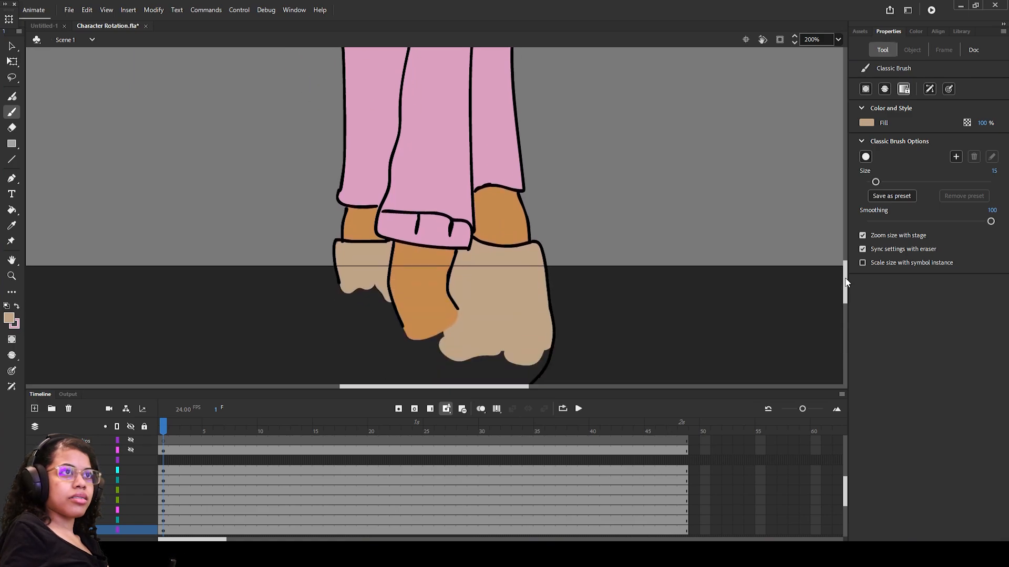
Step: Save the file and hide the side view's colour layers
scroll(846, 283, "up", 15)
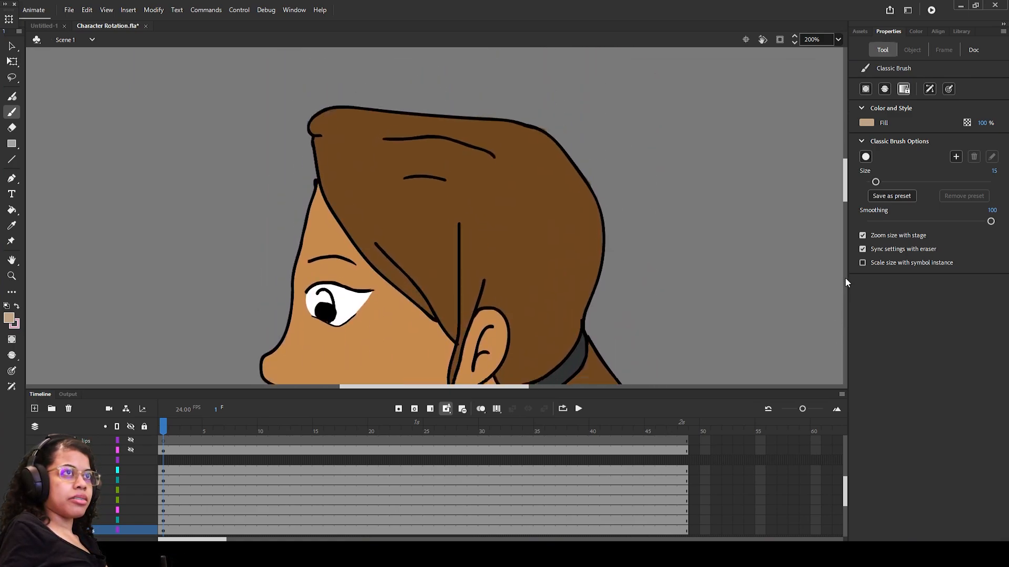
scroll(845, 283, "down", 3)
key("ctrl+s")
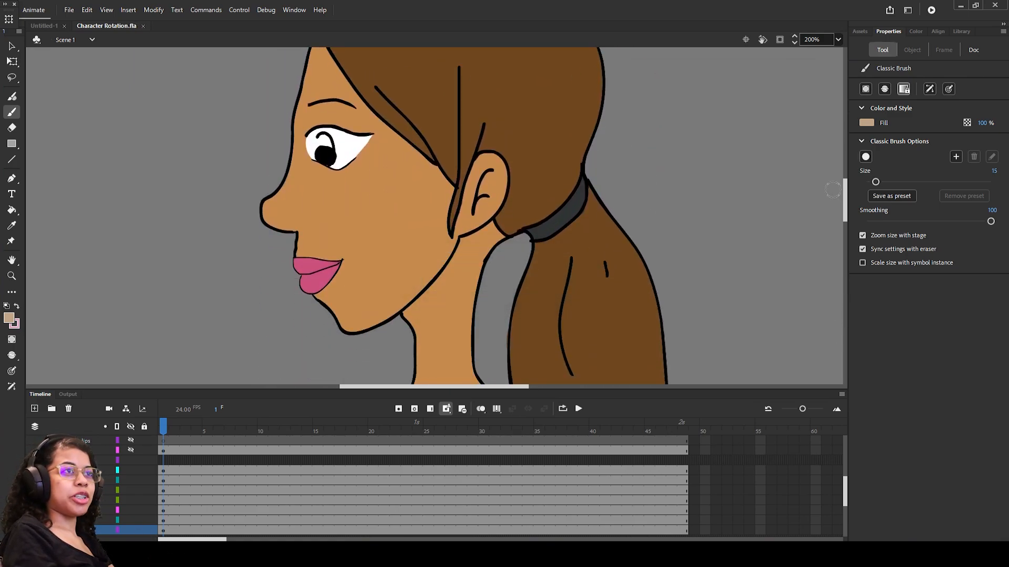
left_click(129, 462)
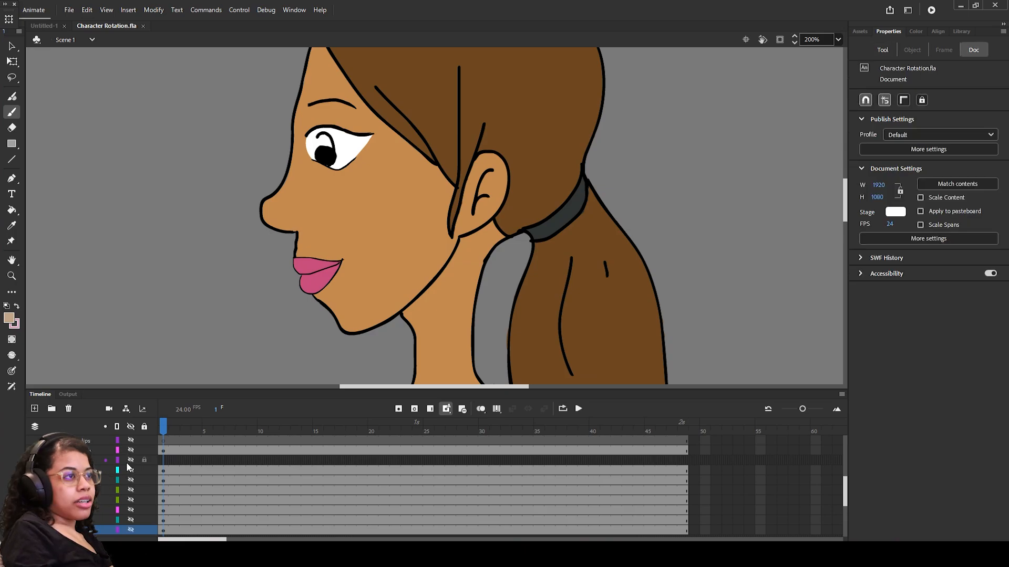
Step: Show the angled back-view line drawing in place of the side-view line drawing
scroll(112, 468, "up", 1)
scroll(111, 468, "down", 1)
scroll(107, 474, "up", 3)
left_click(97, 473)
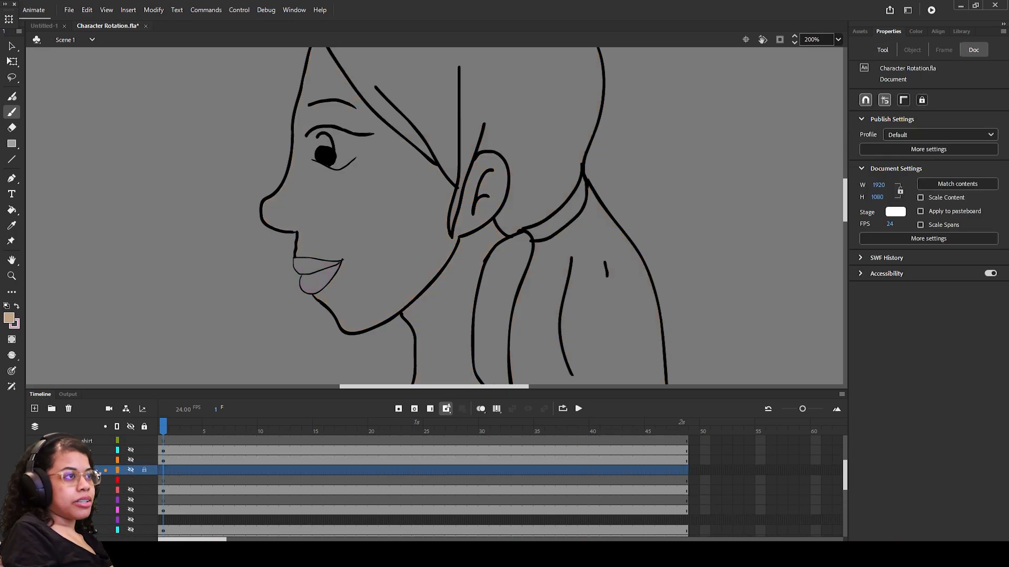
scroll(96, 473, "up", 3)
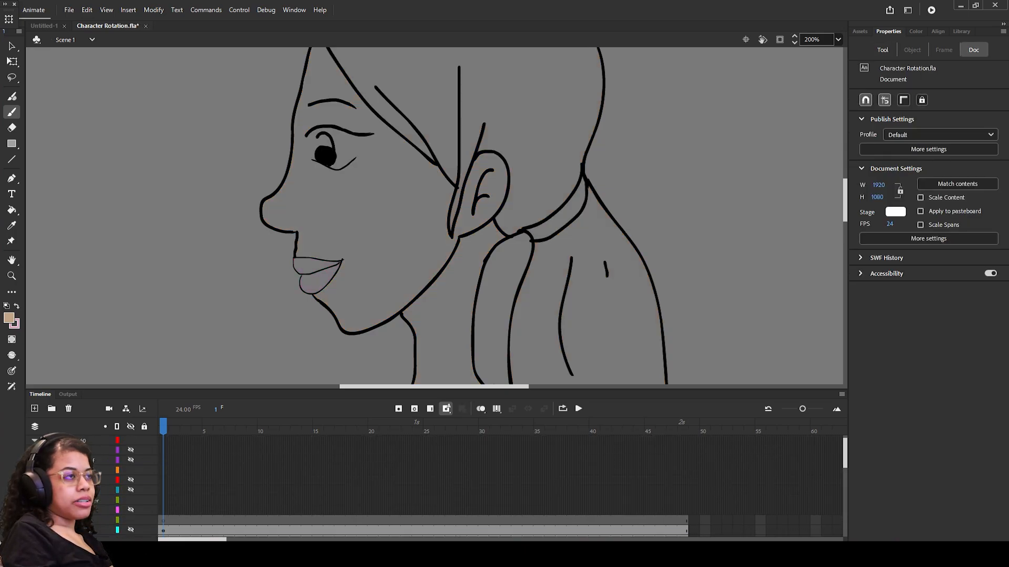
left_click(131, 470)
left_click(131, 459)
scroll(100, 486, "down", 4)
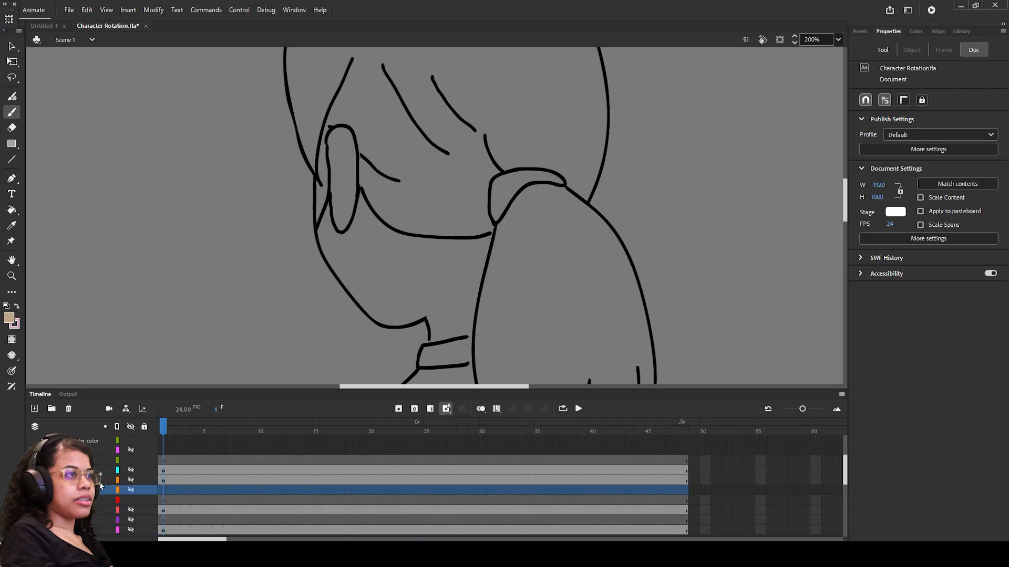
scroll(119, 468, "up", 1)
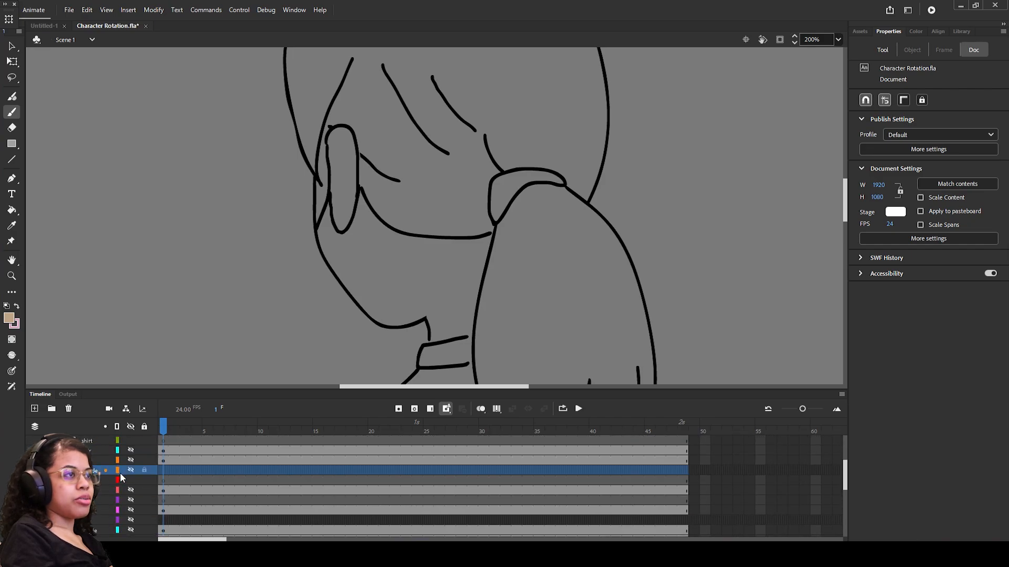
Step: Show the angled back view's skin and hair colour layers and add a new layer for the pants
left_click(132, 470)
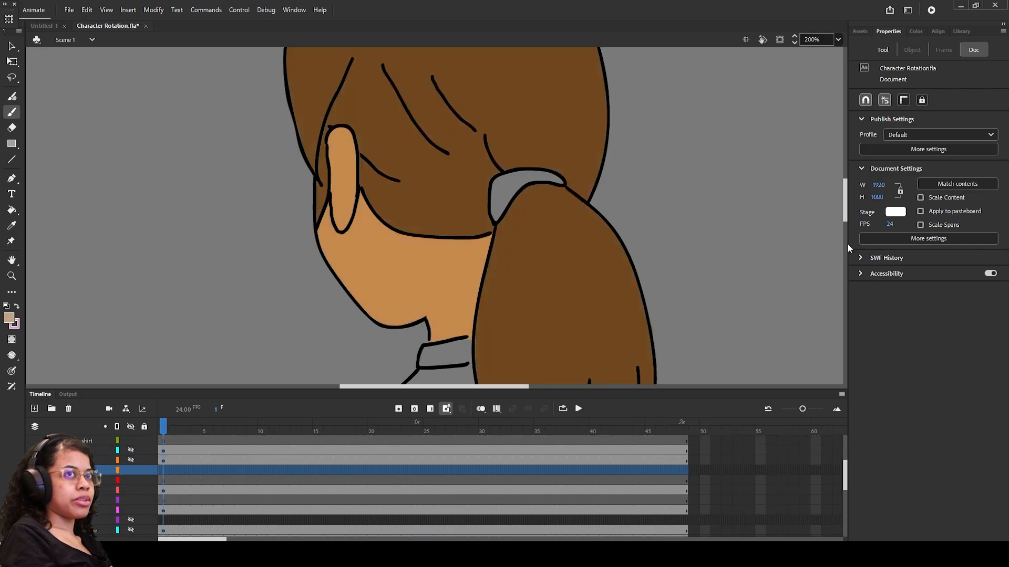
left_click_drag(845, 216, 824, 298)
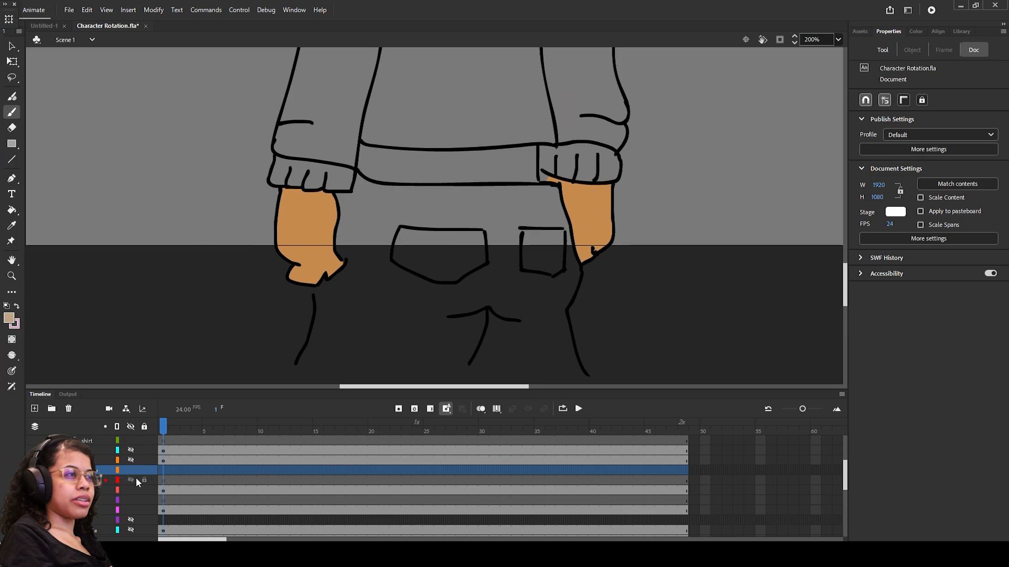
left_click(79, 480)
left_click(79, 490)
left_click(34, 409)
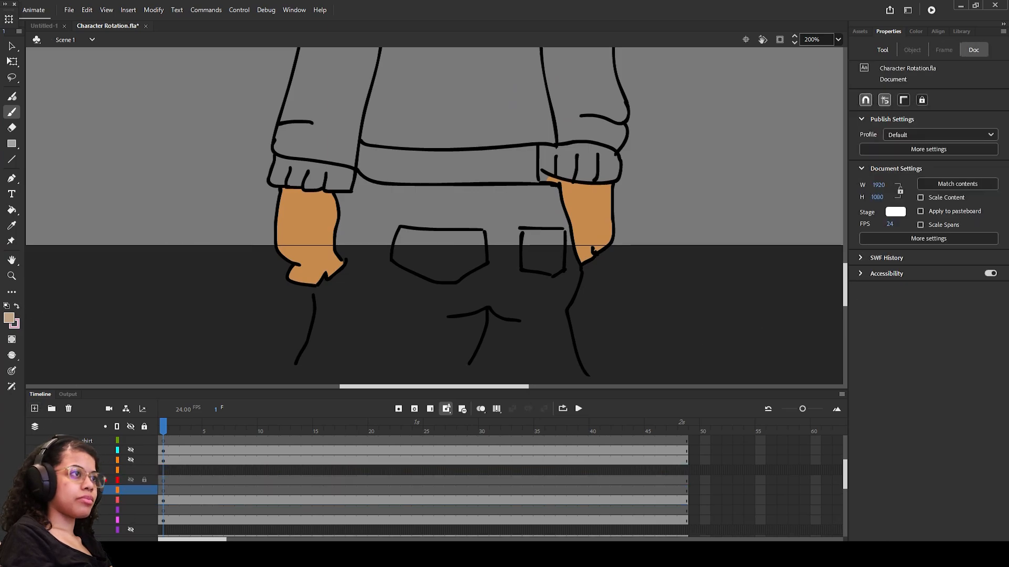
Step: Paint the back view's pants light beige and move their layer beneath the skin layer
left_click(78, 490)
mouse_move(340, 272)
left_mouse_down()
mouse_move(379, 225)
mouse_move(410, 207)
left_mouse_up()
left_click_drag(79, 490, 79, 524)
mouse_move(399, 205)
left_mouse_down()
mouse_move(467, 198)
mouse_move(550, 211)
mouse_move(526, 321)
mouse_move(457, 331)
mouse_move(396, 219)
mouse_move(326, 315)
mouse_move(520, 358)
mouse_move(546, 320)
left_mouse_up()
scroll(535, 221, "up", 3)
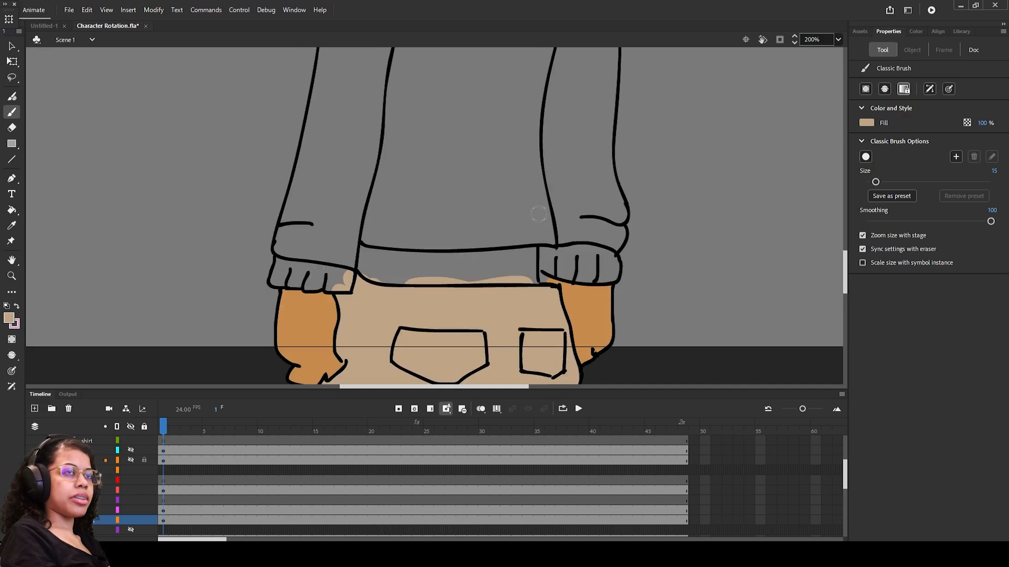
Step: Paint the lower half of the back view's sweater and its cuffs pink on the shirt layer, erasing paint outside the outline
scroll(78, 488, "up", 3)
scroll(43, 439, "down", 2)
left_click(17, 307)
mouse_move(348, 216)
left_mouse_down()
mouse_move(344, 284)
mouse_move(376, 231)
mouse_move(489, 231)
mouse_move(583, 265)
mouse_move(612, 263)
mouse_move(604, 273)
left_mouse_up()
mouse_move(583, 221)
left_mouse_down()
mouse_move(569, 123)
mouse_move(541, 116)
left_mouse_up()
mouse_move(299, 276)
left_mouse_down()
mouse_move(333, 284)
mouse_move(310, 158)
mouse_move(341, 118)
mouse_move(507, 205)
mouse_move(368, 217)
mouse_move(507, 207)
mouse_move(609, 231)
mouse_move(612, 190)
mouse_move(612, 214)
mouse_move(570, 79)
left_mouse_up()
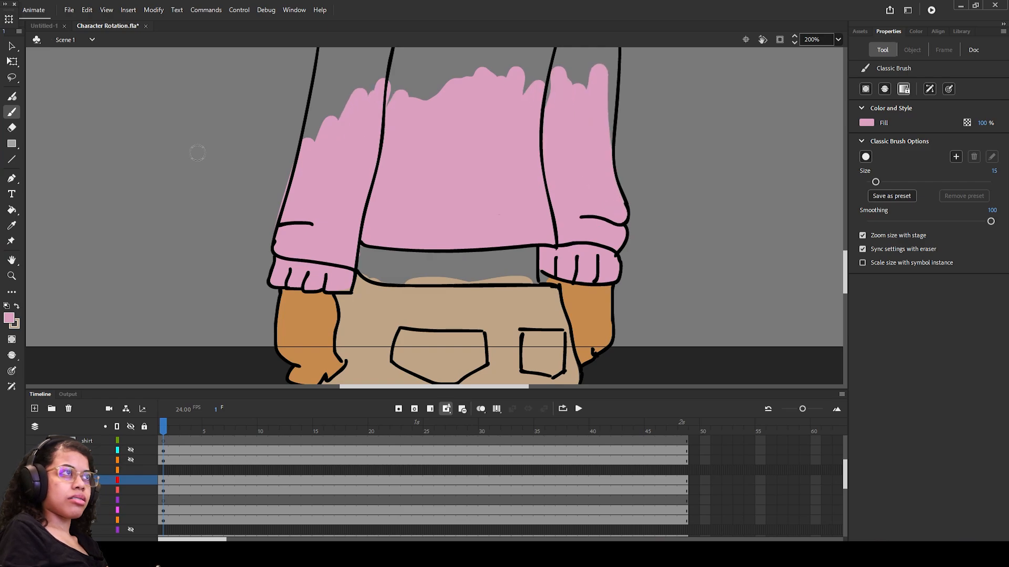
key("e")
left_click(12, 112)
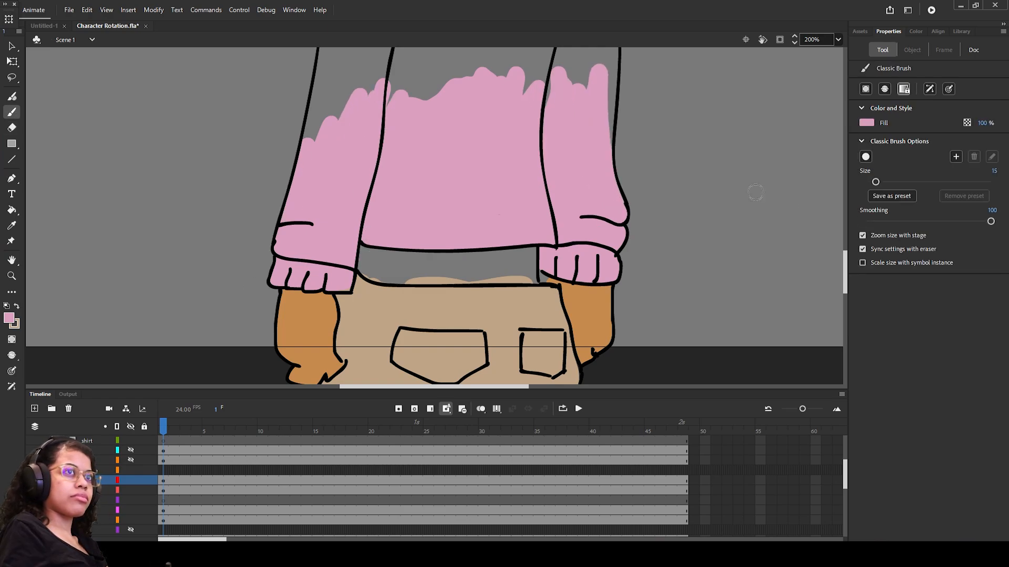
Step: Extend the pink up the sweater's back and both upper sleeves, and clean up the edge at the chest
left_click_drag(845, 277, 846, 252)
left_click_drag(606, 324, 606, 310)
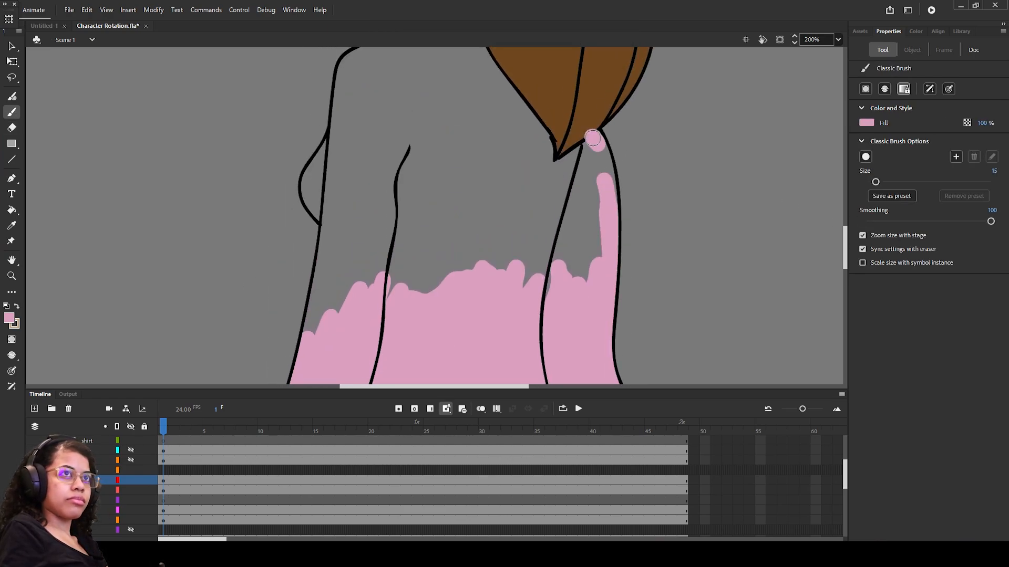
mouse_move(592, 137)
left_mouse_down()
mouse_move(593, 252)
mouse_move(567, 150)
mouse_move(420, 226)
mouse_move(336, 248)
left_mouse_up()
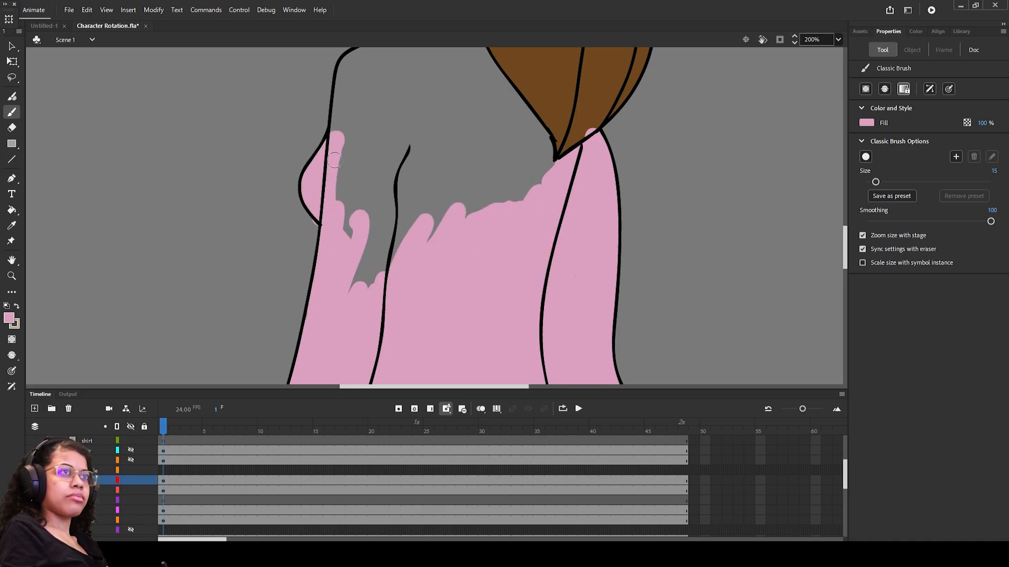
mouse_move(335, 161)
left_mouse_down()
mouse_move(415, 136)
mouse_move(435, 162)
mouse_move(505, 121)
left_mouse_up()
key("e")
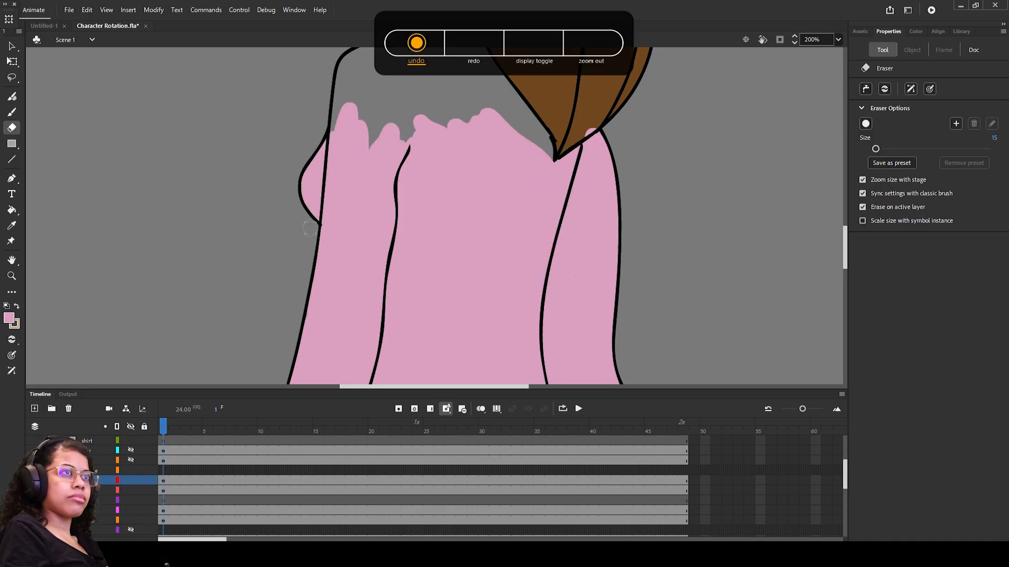
Step: Paint the sweater's shoulders and collar pink and erase the paint that spills past the outline
left_click_drag(844, 247, 846, 226)
left_click_drag(593, 288, 581, 294)
left_click(11, 112)
mouse_move(375, 296)
left_mouse_down()
mouse_move(414, 254)
mouse_move(481, 232)
left_mouse_up()
key("ctrl+z")
left_click_drag(447, 199, 456, 150)
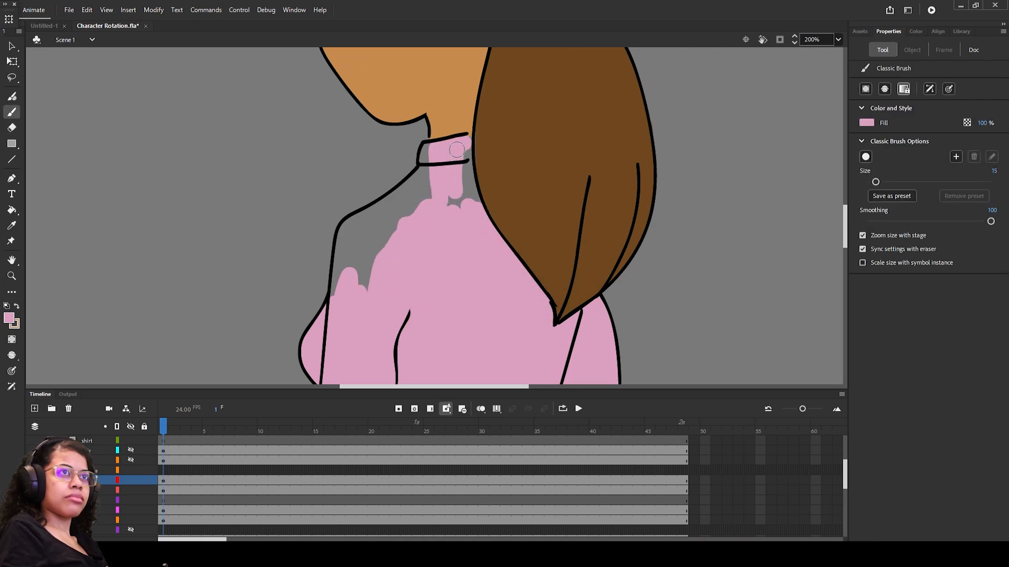
left_click_drag(379, 252, 364, 247)
key("e")
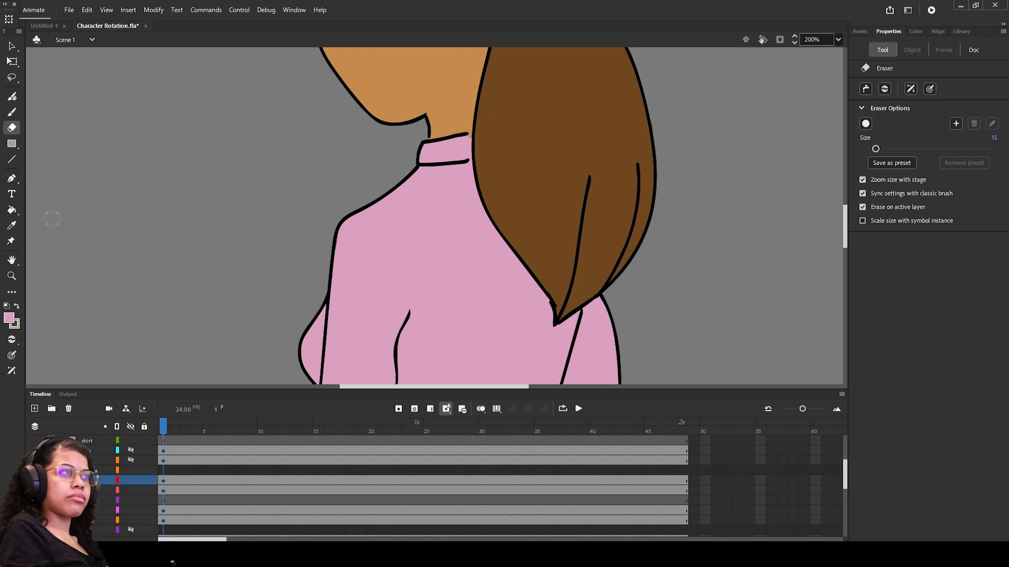
left_click_drag(480, 153, 485, 130)
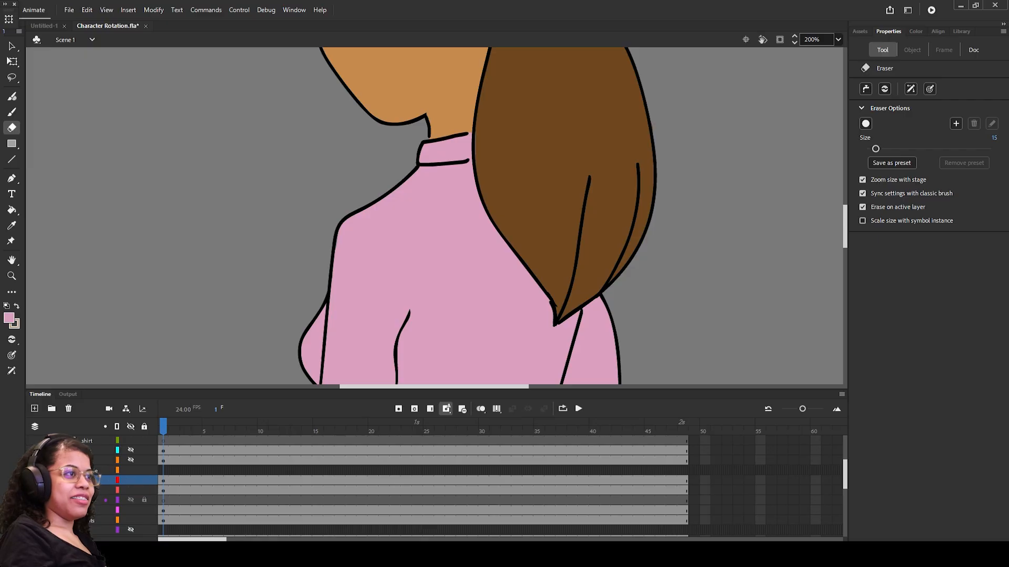
left_click(225, 365)
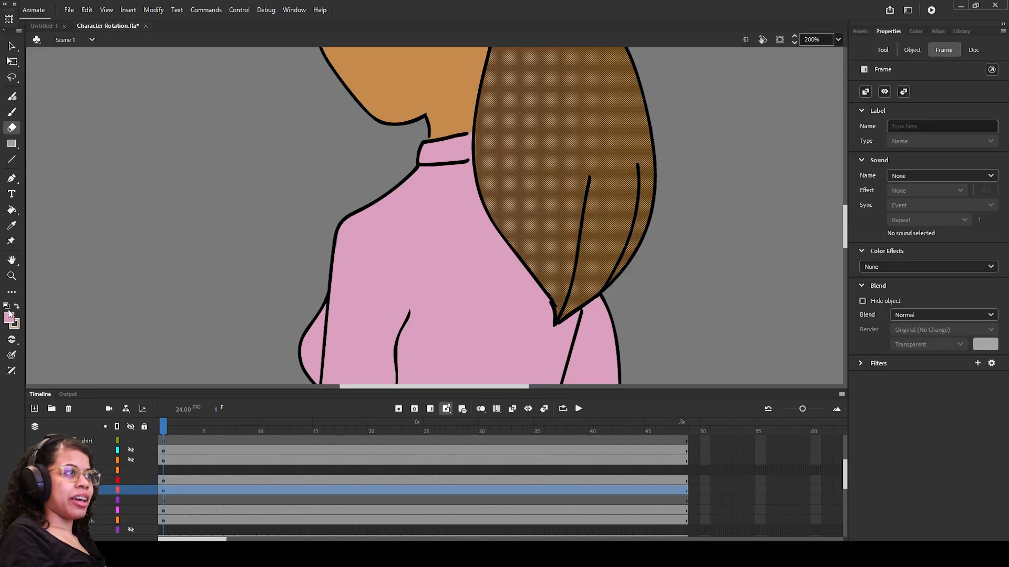
left_click(17, 307)
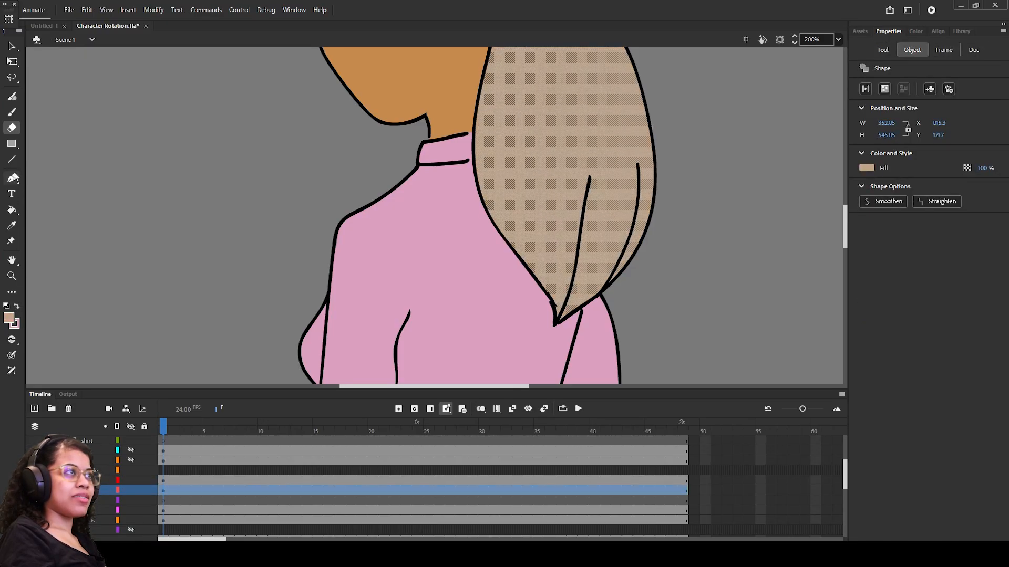
left_click(109, 137)
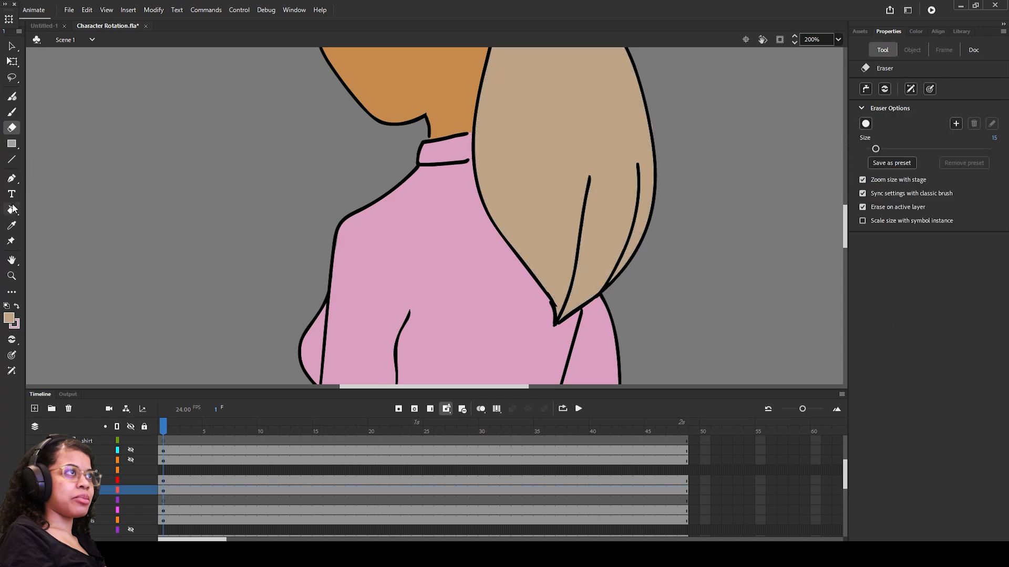
left_click(11, 225)
left_click(521, 147)
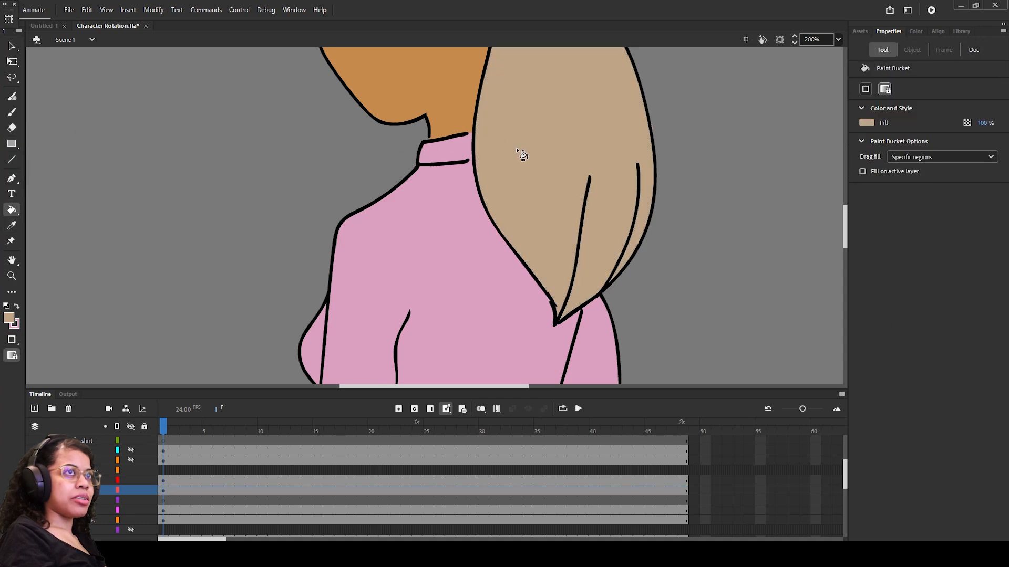
left_click(503, 150)
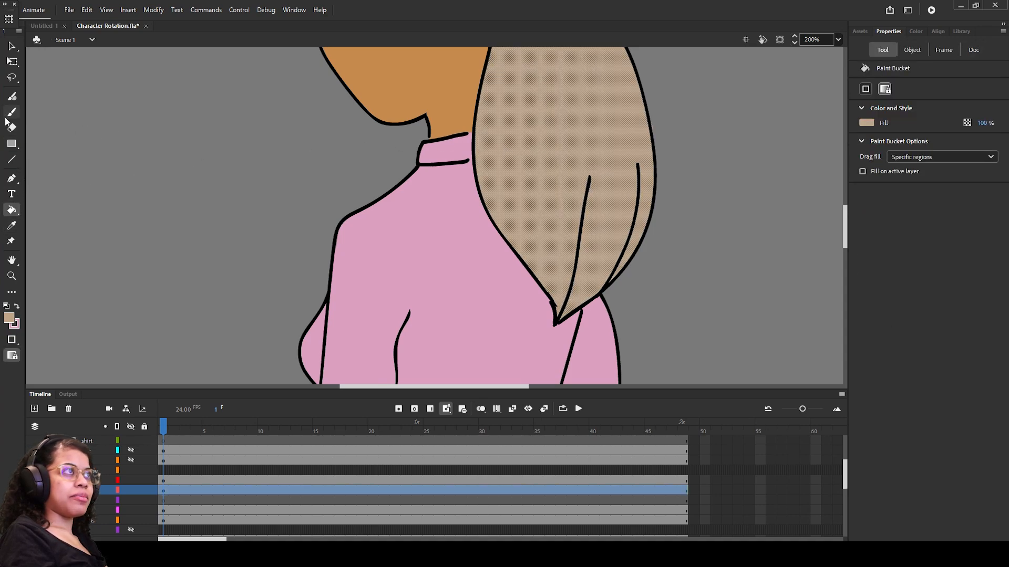
key("ctrl+z")
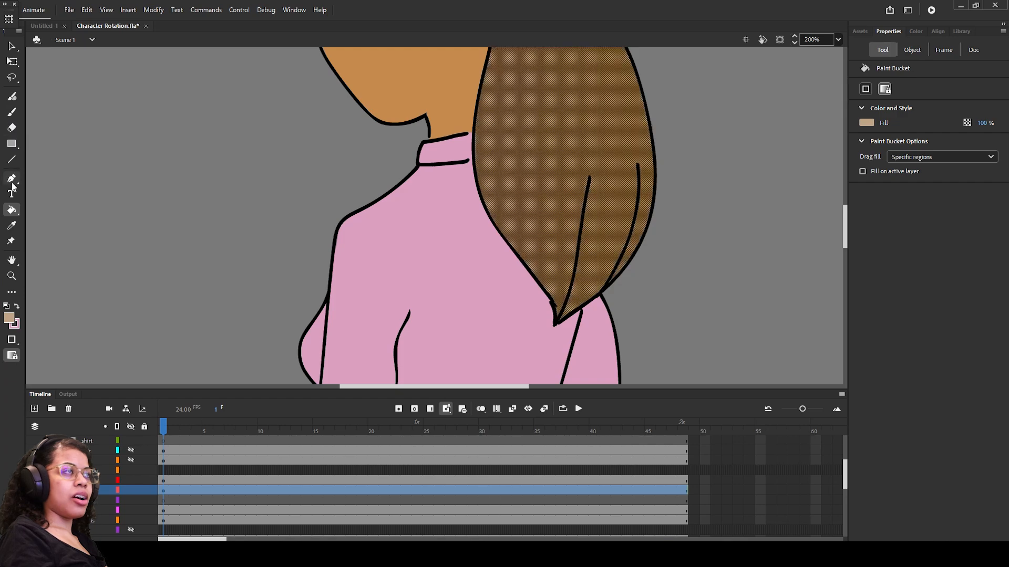
left_click(12, 225)
left_click(539, 151)
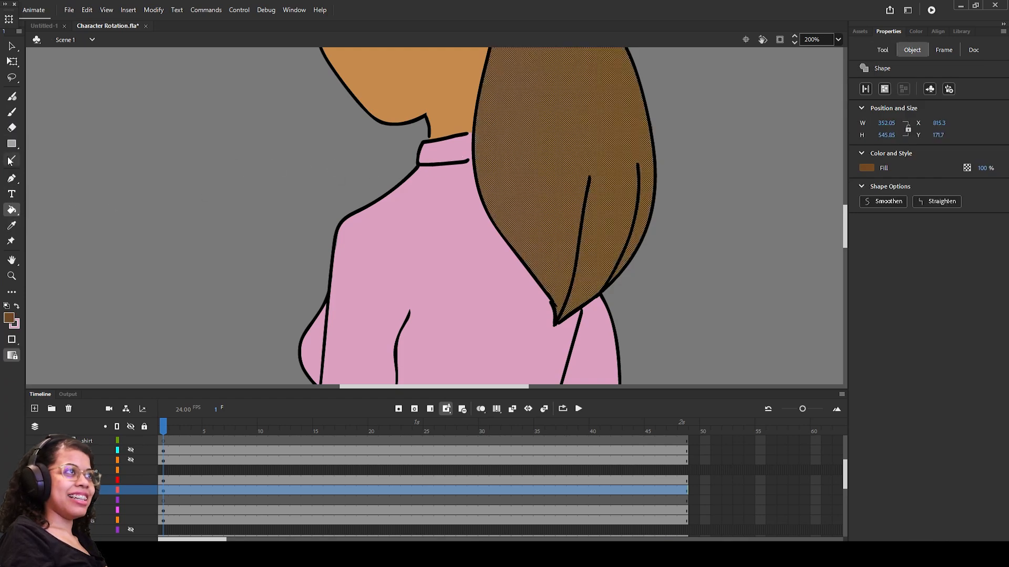
left_click(17, 111)
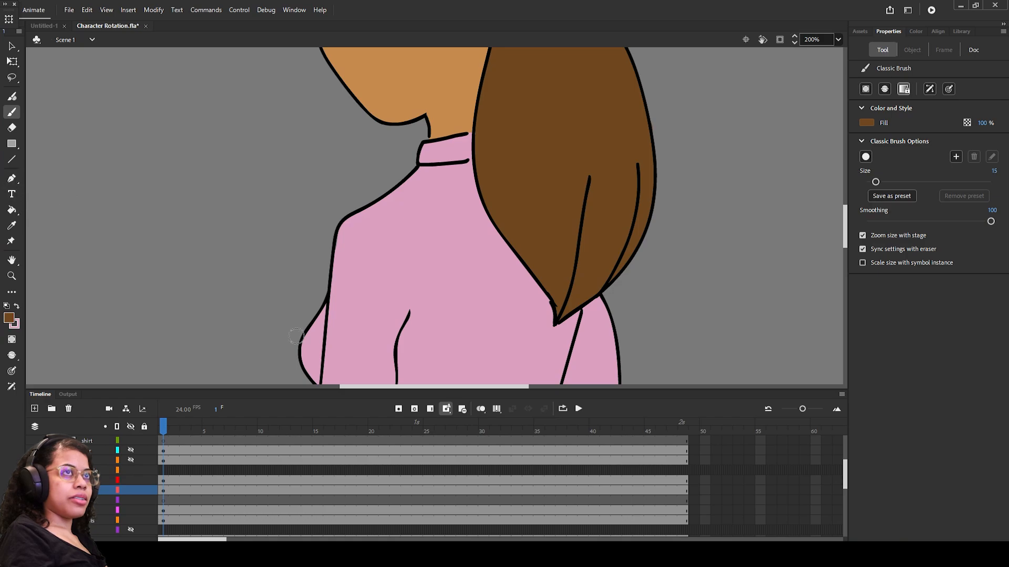
Step: Show the side view's colour layers and sample its hair tie's dark grey as the fill colour
scroll(420, 483, "down", 3)
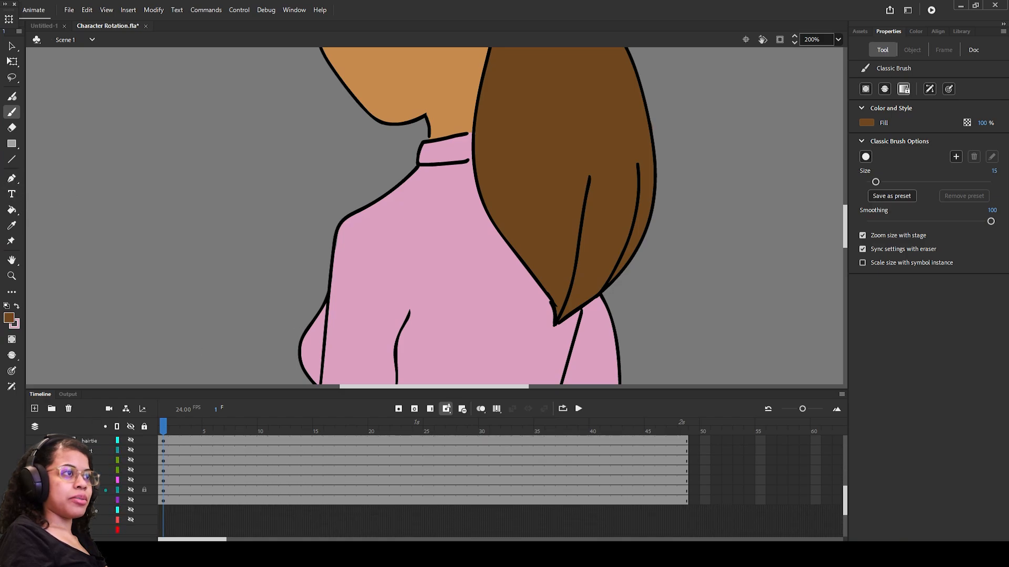
scroll(100, 489, "up", 4)
left_click(131, 450)
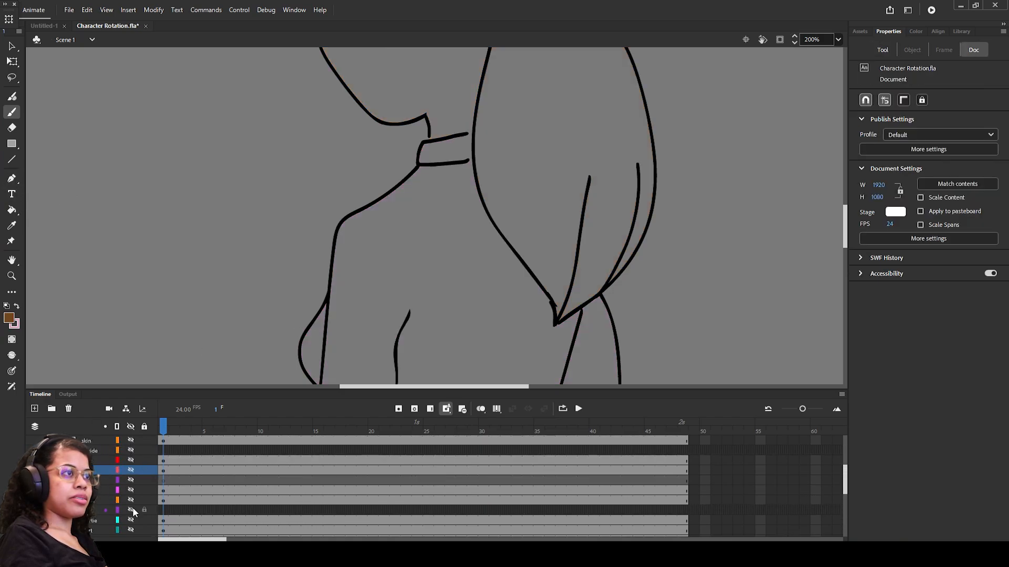
left_click(131, 510)
scroll(655, 178, "up", 3)
scroll(630, 189, "down", 1)
key("i")
left_click(553, 220)
Step: Hide the side view's colour layers and bring back the angled back view's colours
left_click(130, 450)
scroll(137, 476, "up", 1)
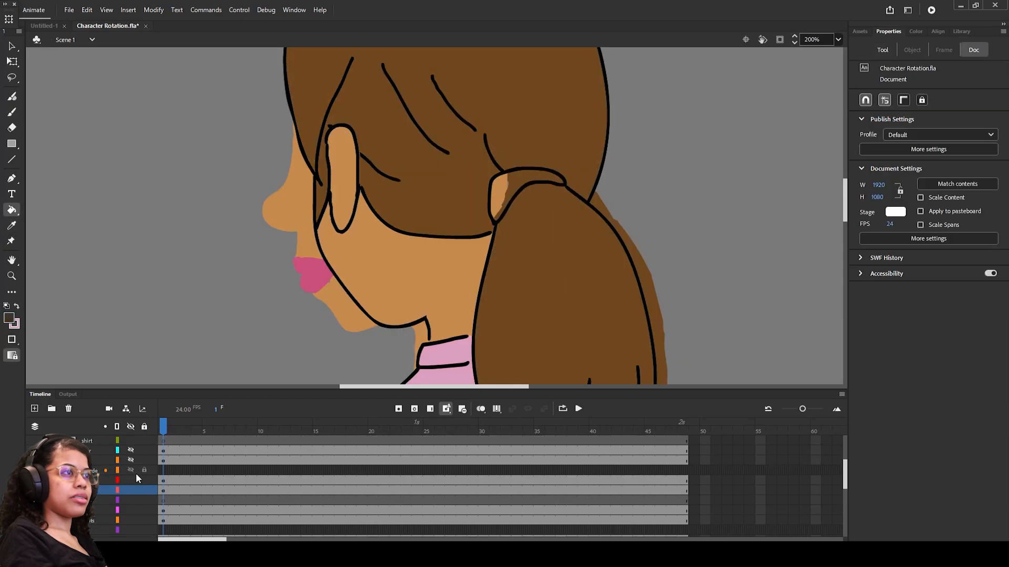
scroll(138, 478, "down", 1)
left_click(130, 510)
Step: Add a new layer above the back view's shirt layer and name it hairtie
left_click(97, 461)
left_click(35, 408)
double_click(93, 460)
type("hai")
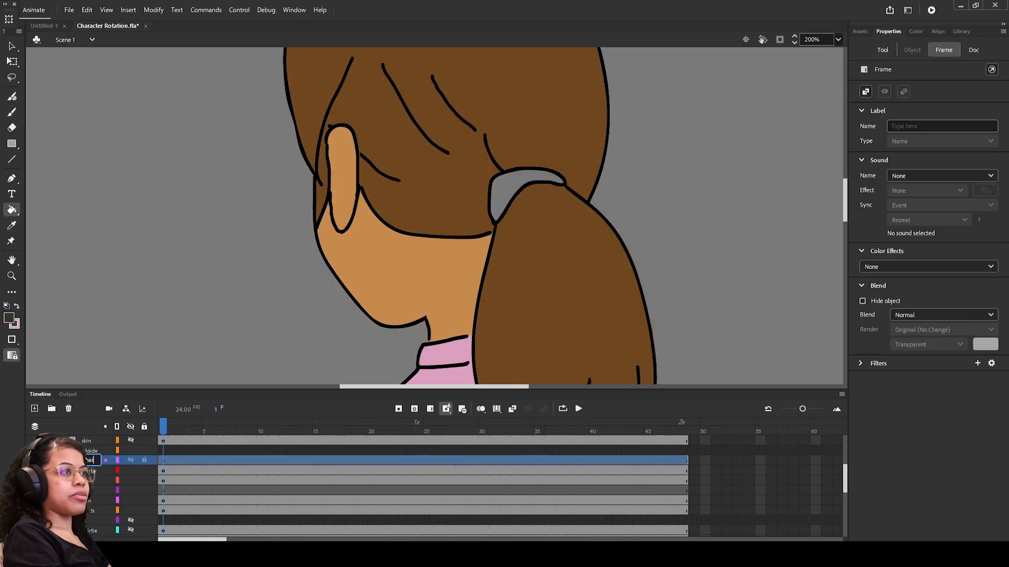
type("rtie")
key("Return")
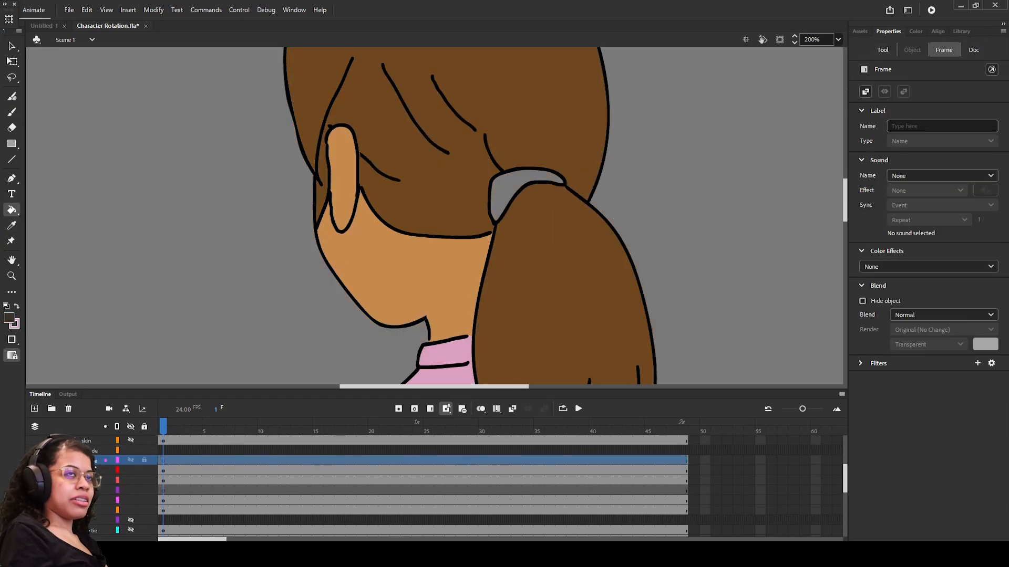
Step: Paint the back view's hair tie dark grey and move its layer beneath the hair layer
key("b")
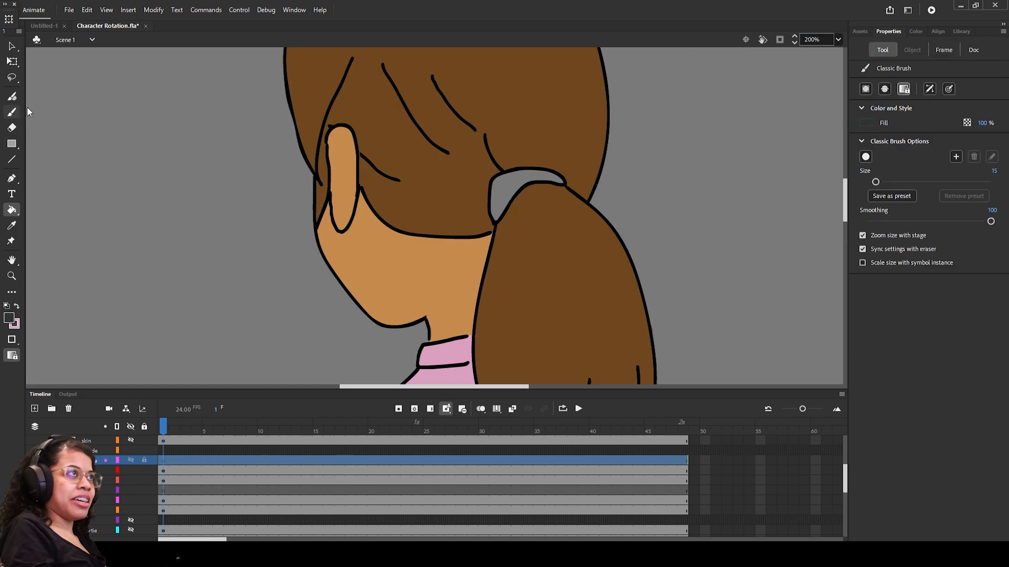
mouse_move(510, 182)
left_mouse_down()
mouse_move(501, 211)
mouse_move(508, 193)
mouse_move(531, 194)
left_mouse_up()
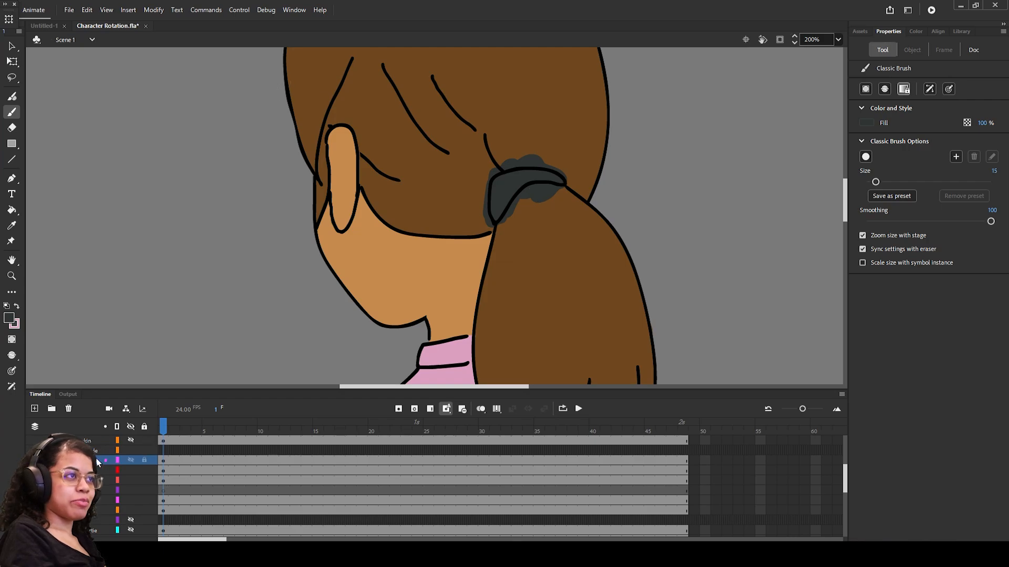
left_click_drag(92, 460, 92, 480)
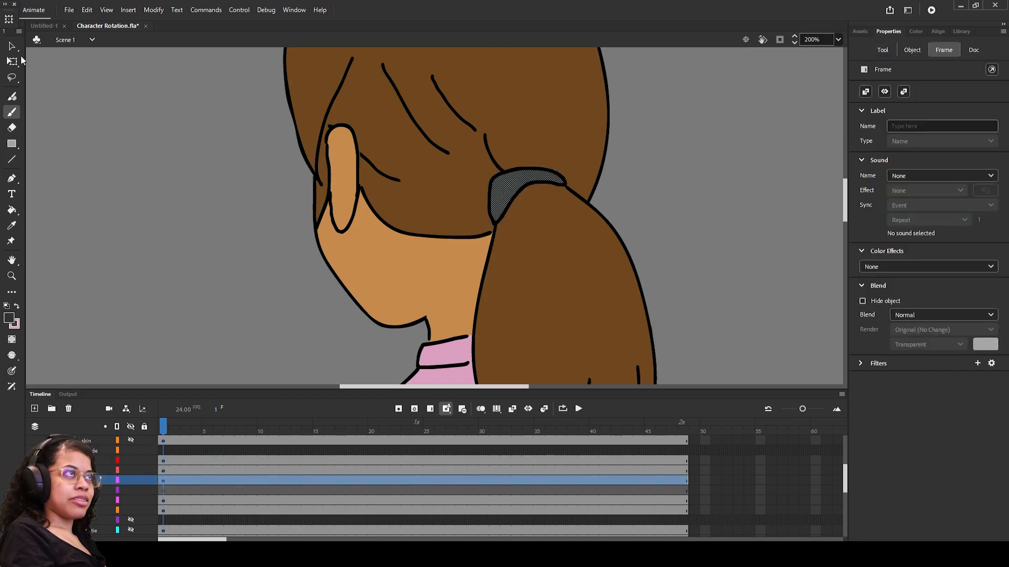
left_click(12, 46)
left_click(728, 250)
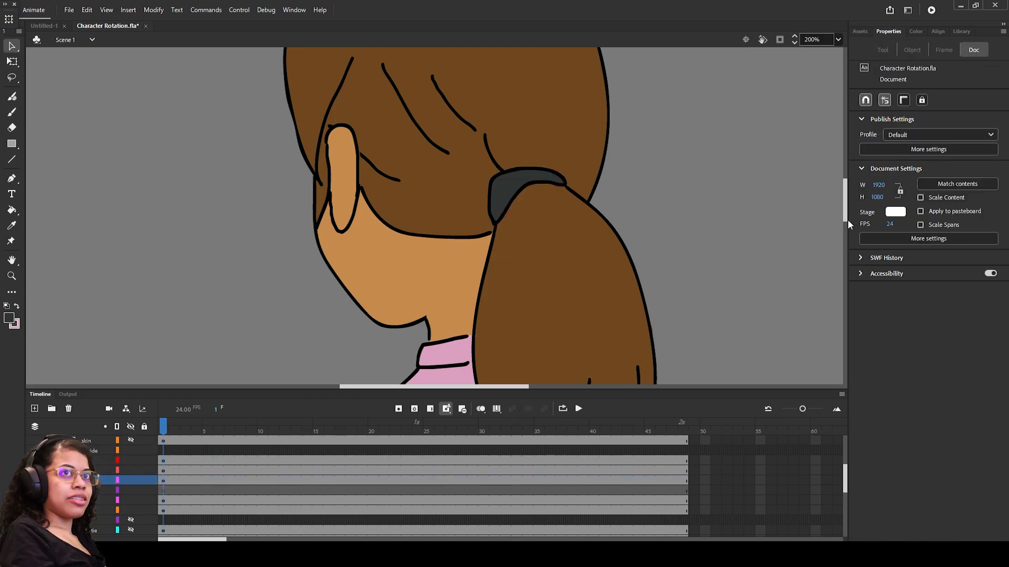
Step: Select the back view's skin layer and sample the arm's skin colour as the brush fill
left_click_drag(847, 219, 838, 290)
left_click(79, 500)
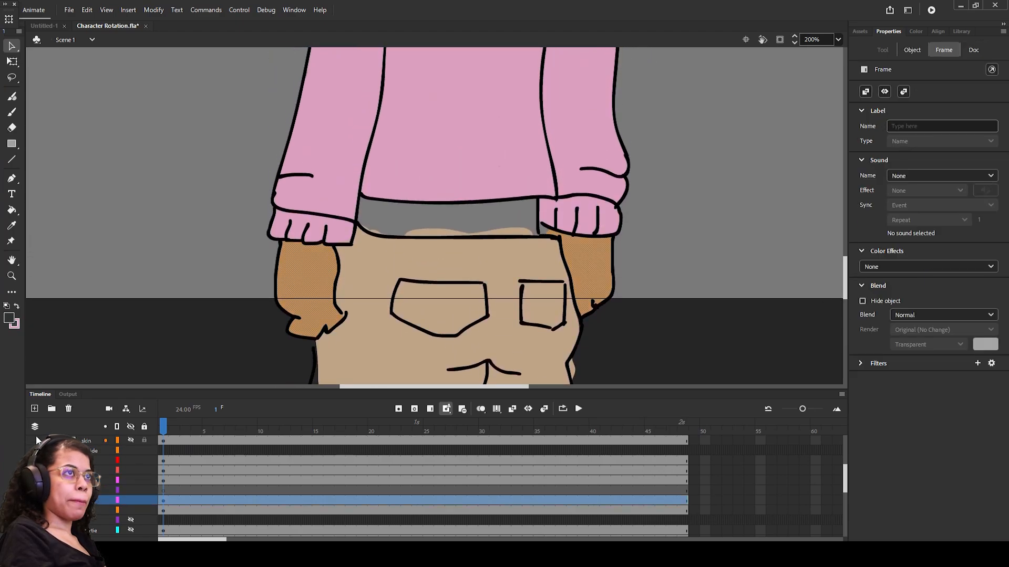
left_click(11, 225)
left_click(309, 274)
left_click(11, 112)
mouse_move(365, 206)
left_mouse_down()
mouse_move(417, 215)
mouse_move(411, 206)
mouse_move(525, 196)
left_mouse_up()
key("ctrl+z")
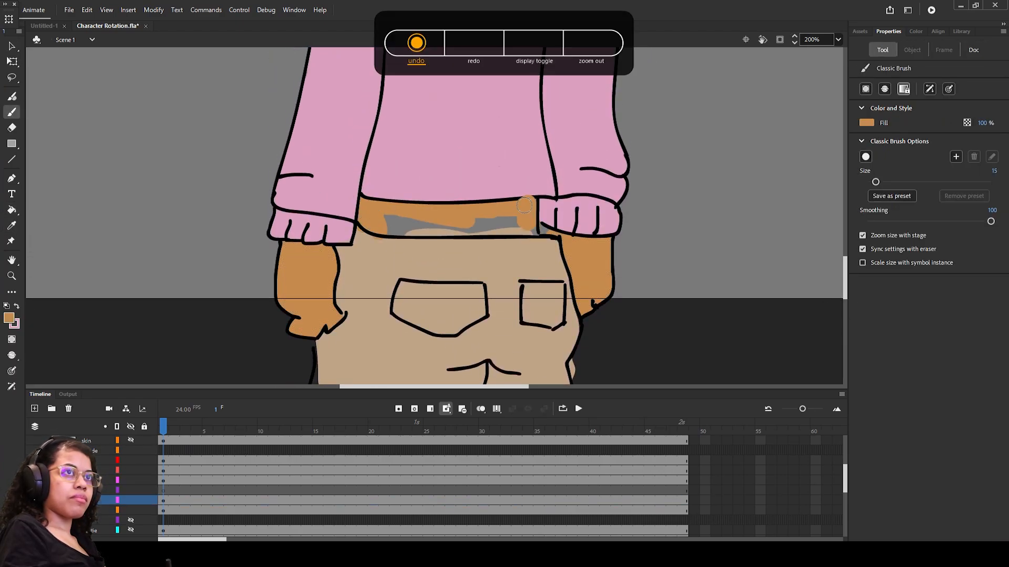
key("ctrl+z")
key("ctrl+z")
key("ctrl+z")
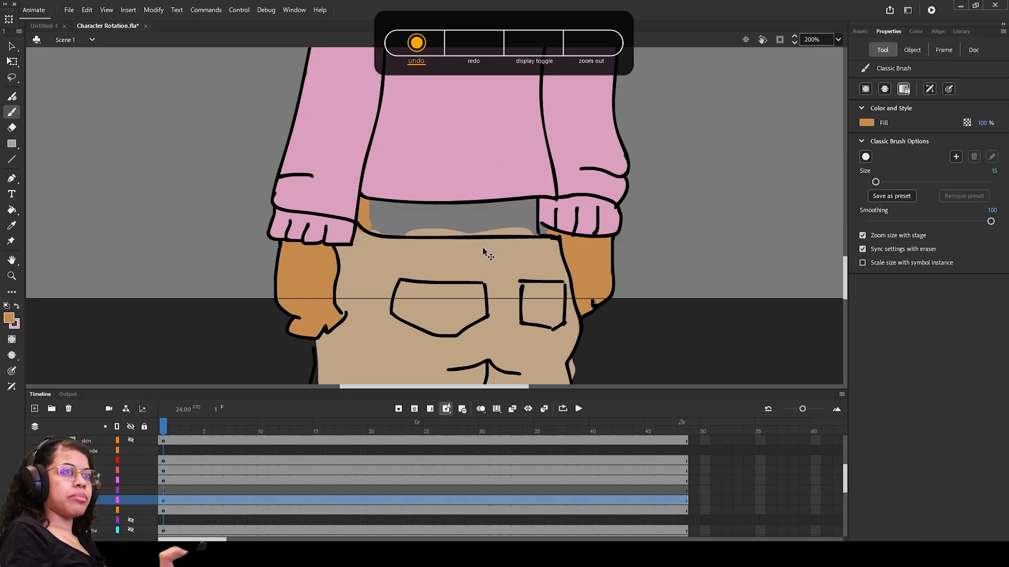
Step: Paint the band between the sweater and the pants in the skin colour on a new layer above the skin layer
left_click_drag(89, 531, 89, 500)
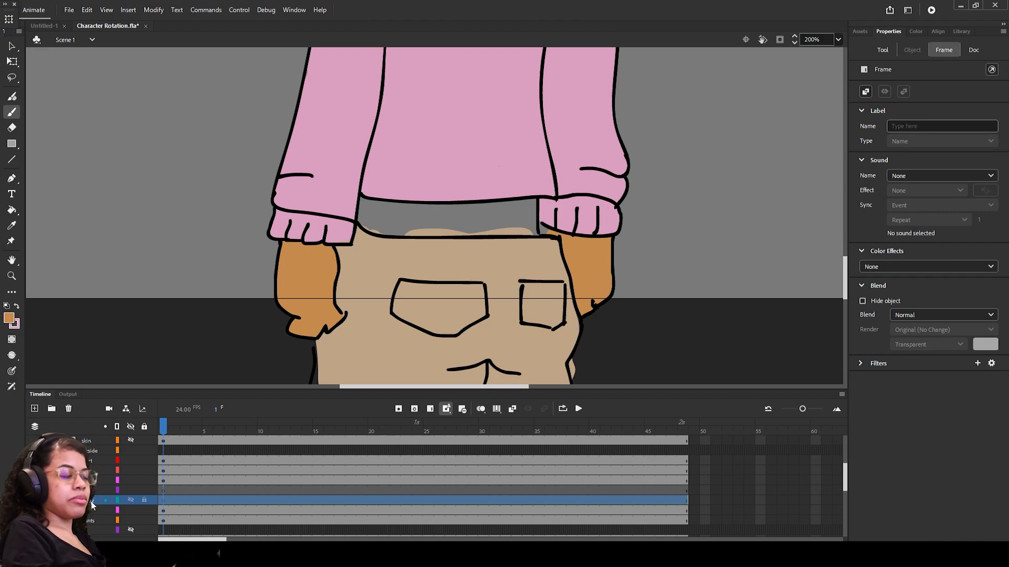
left_click_drag(366, 196, 377, 216)
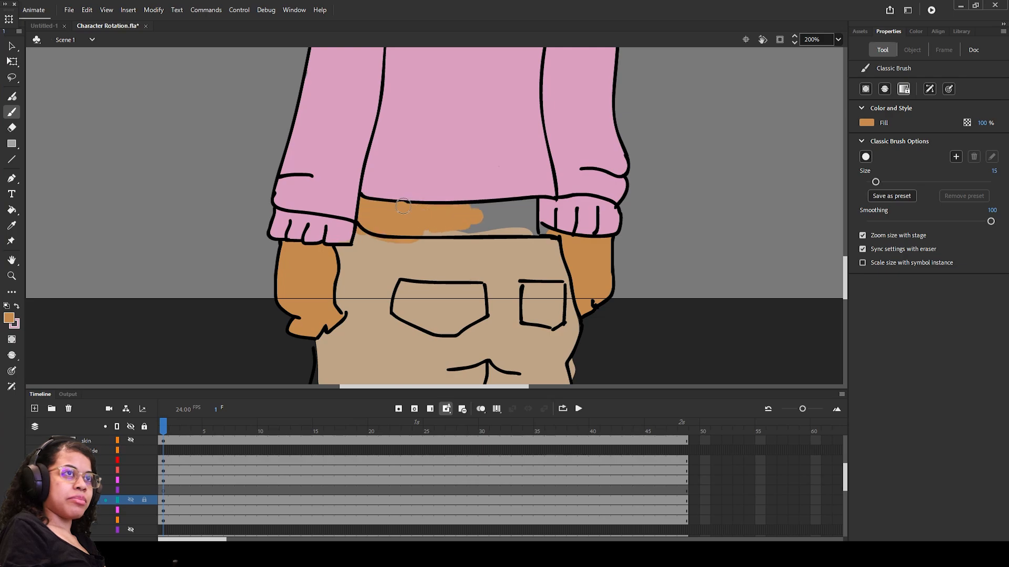
left_click_drag(471, 200, 536, 225)
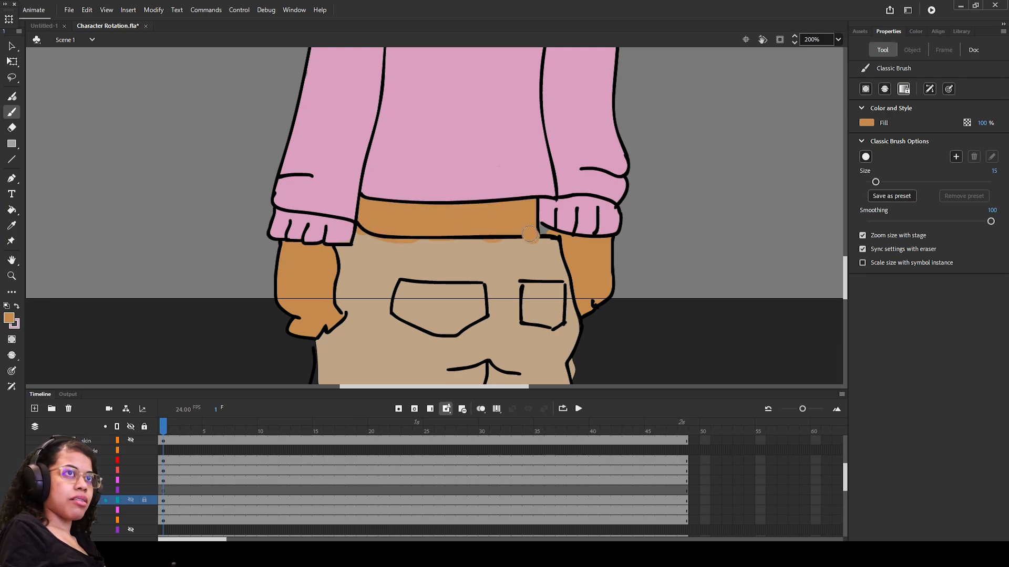
Step: Erase the skin colour spilling below the angled back view's waist band, save the file and fit the stage in the window
key("e")
left_click_drag(383, 245, 346, 230)
key("ctrl+s")
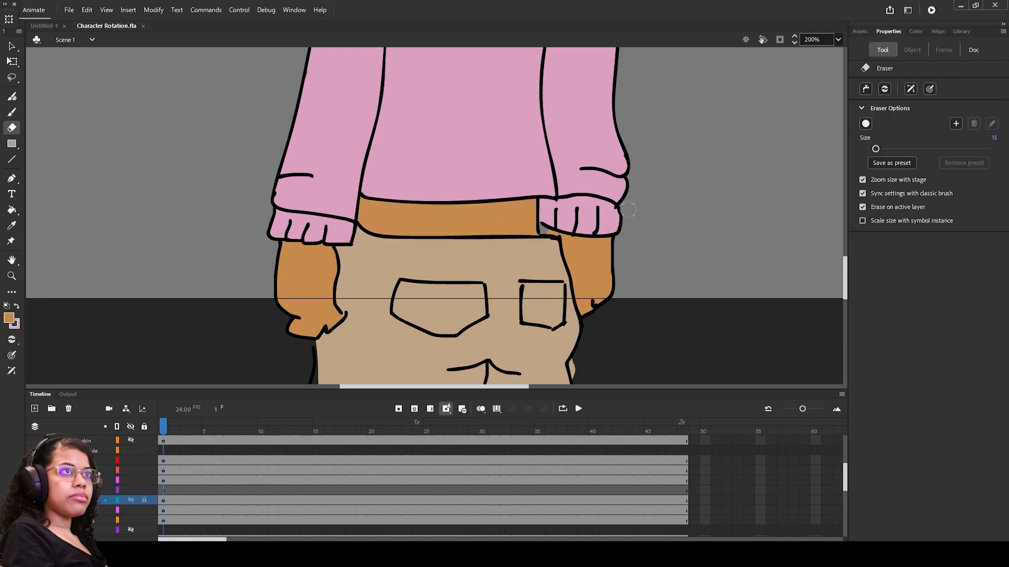
scroll(637, 200, "up", 10)
left_click(838, 39)
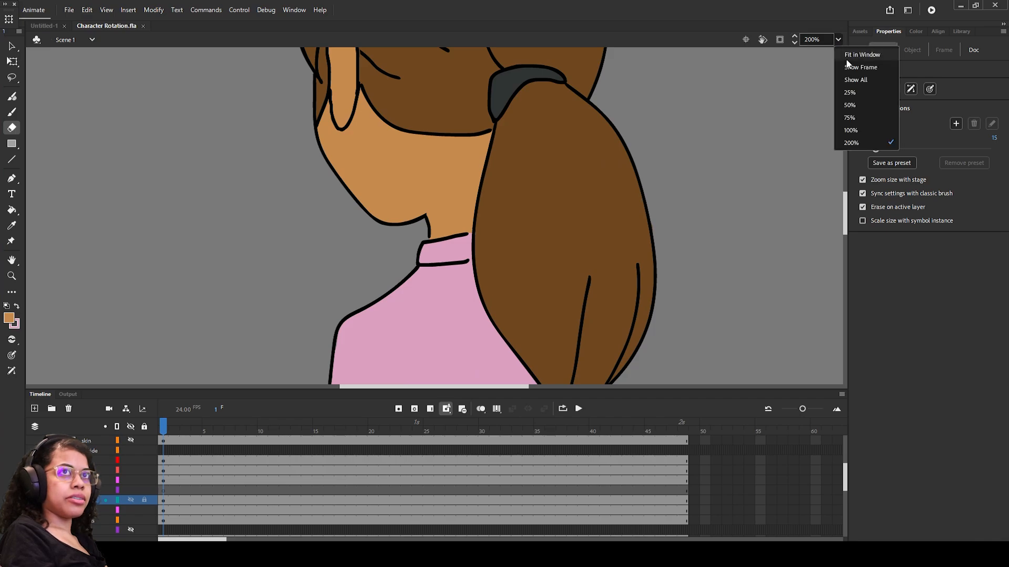
left_click(862, 52)
scroll(111, 482, "up", 1)
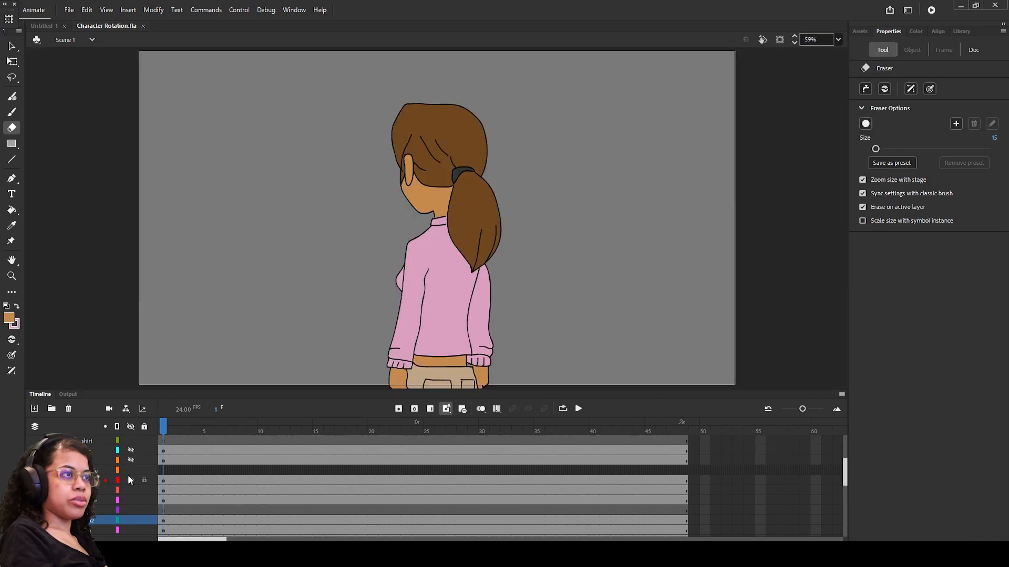
Step: Show the angled back view's colour layers and sample the hair tie's dark grey as the brush fill
left_click(131, 472)
scroll(113, 482, "up", 1)
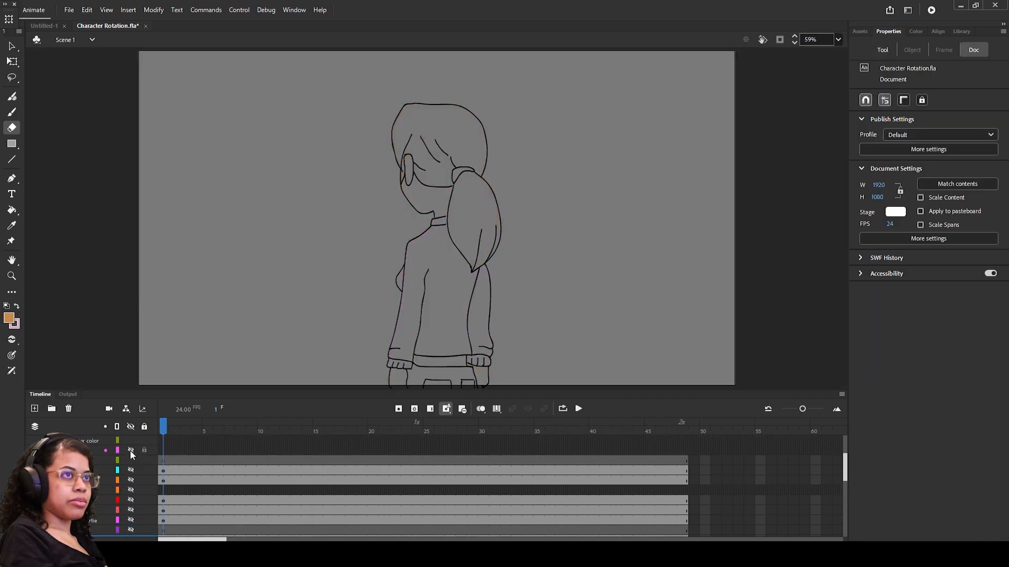
scroll(129, 476, "up", 2)
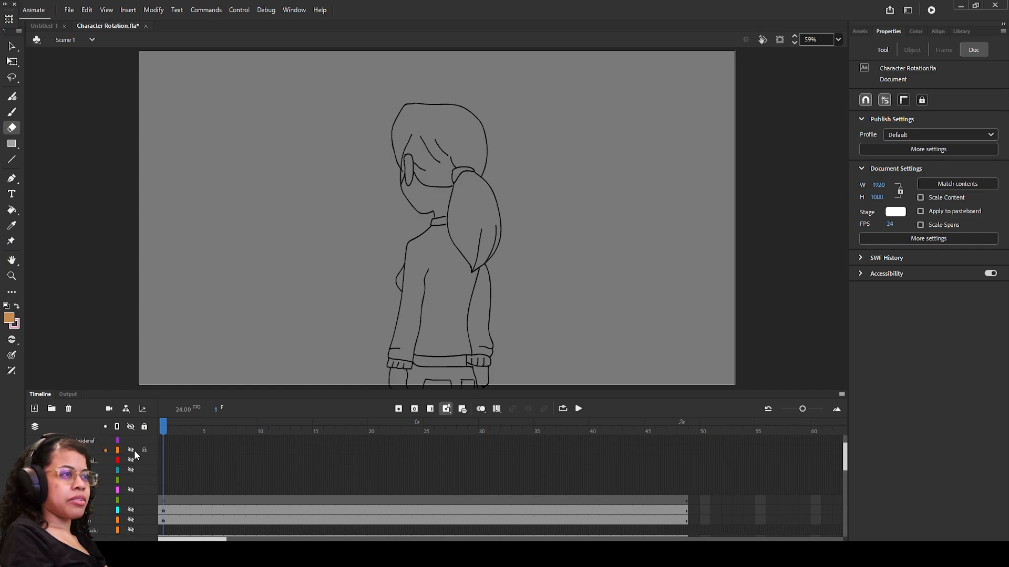
scroll(132, 458, "down", 1)
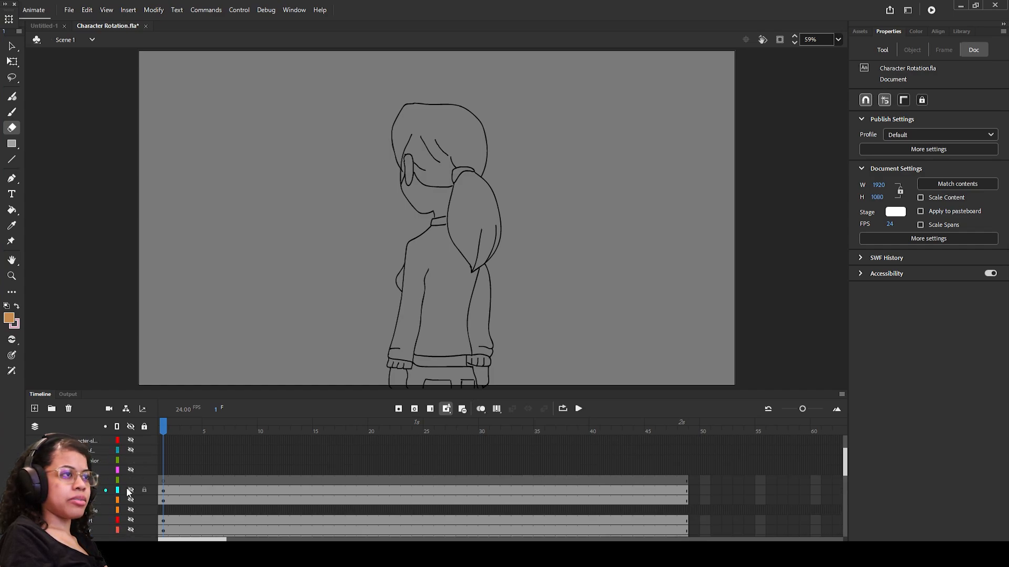
scroll(128, 493, "down", 1)
left_click_drag(131, 494, 130, 530)
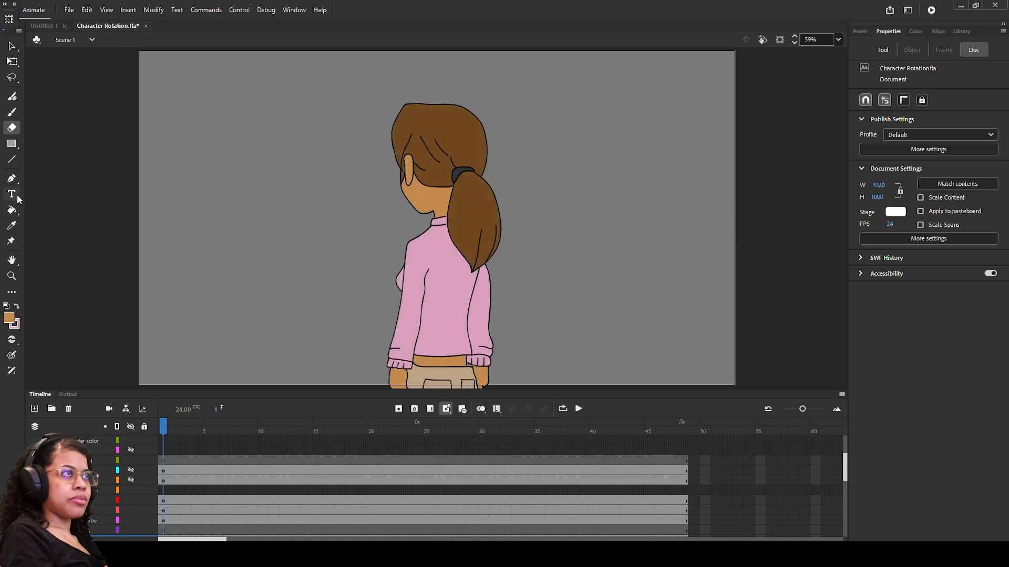
left_click(458, 172)
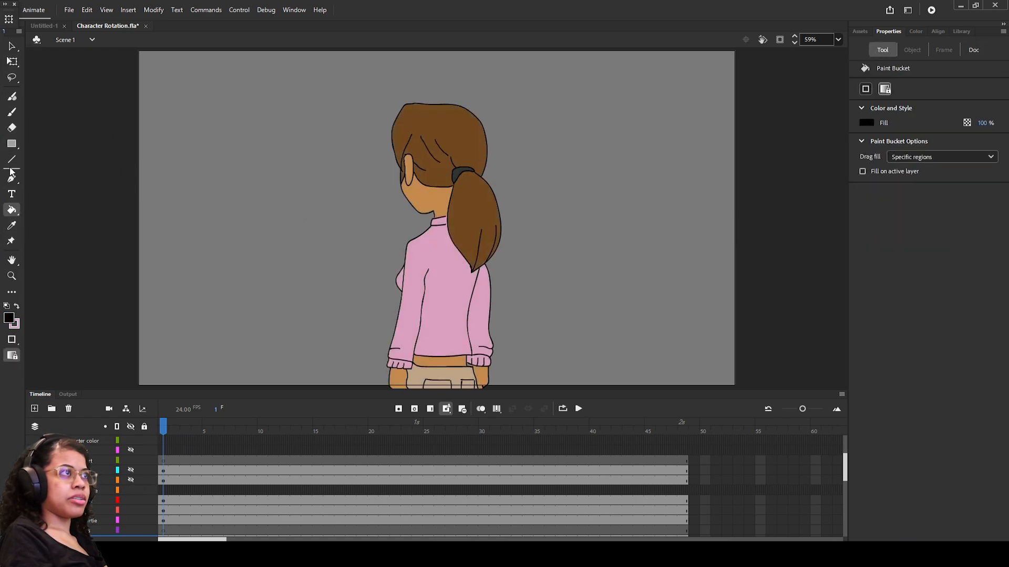
left_click(12, 112)
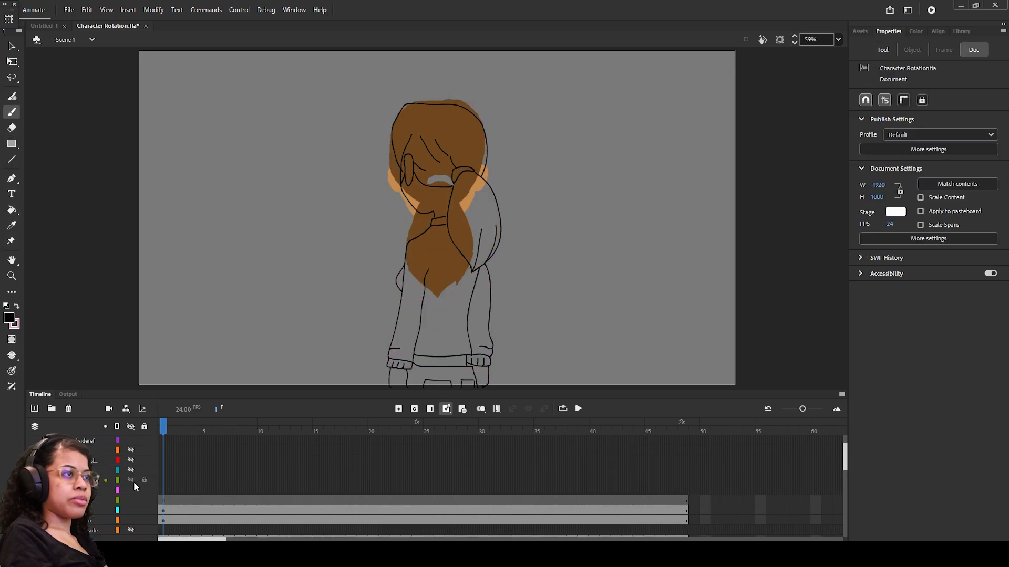
Step: Paint the straight back view's hair tie dark grey on a new layer beneath the hair layer and save
scroll(129, 480, "down", 3)
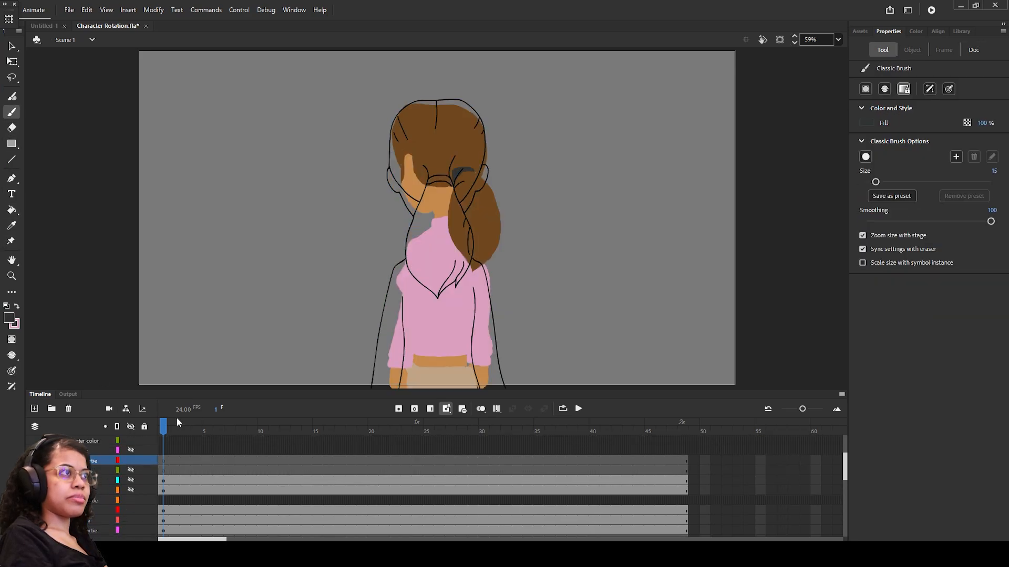
left_click(131, 450)
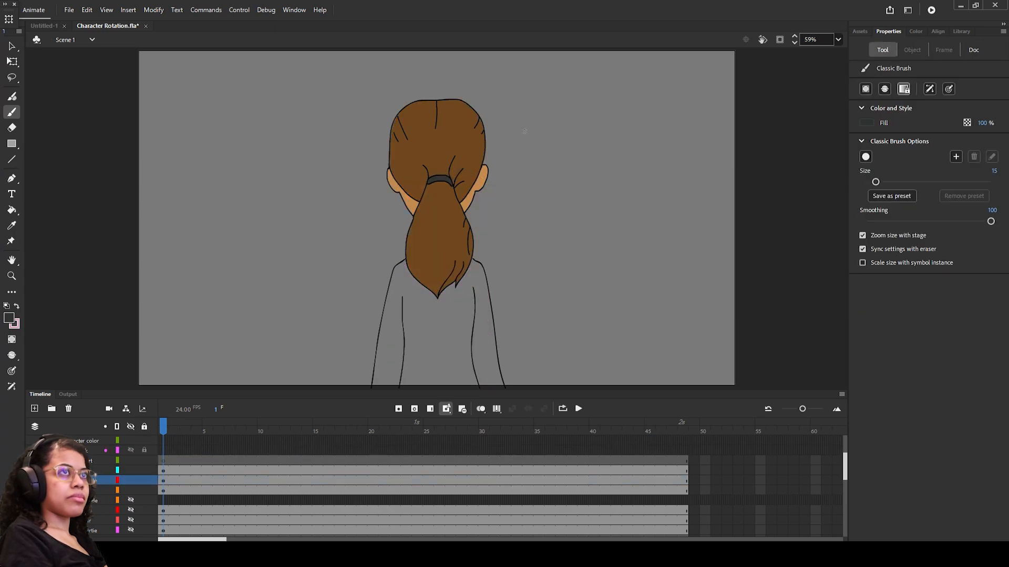
left_click(838, 40)
left_click(849, 131)
scroll(415, 147, "up", 2)
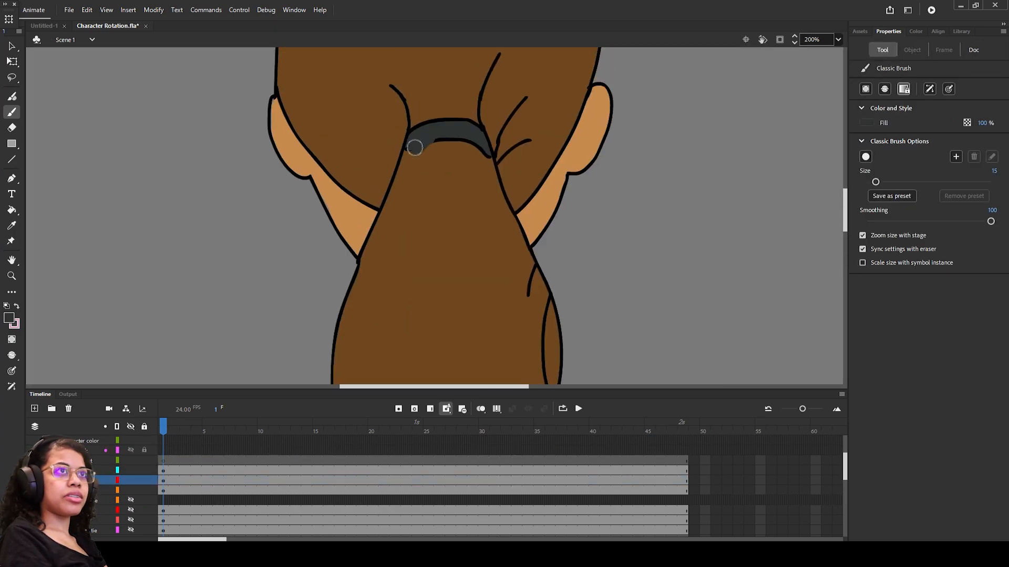
left_click_drag(846, 212, 845, 246)
key("ctrl+s")
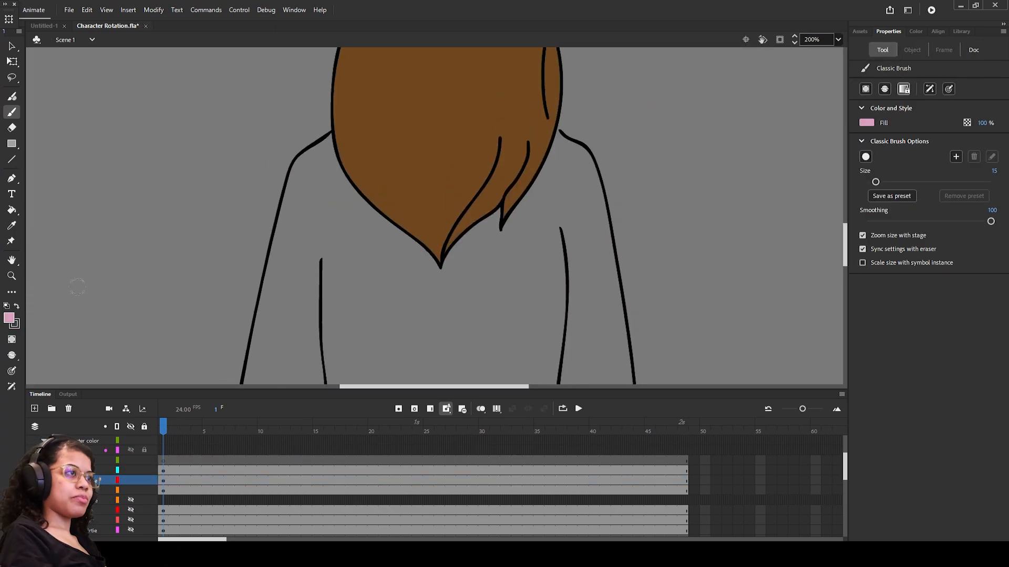
Step: Move the straight back view's shirt layer beneath the hair layer and paint a pink border inside the sweater's outline
left_click(78, 460)
left_click_drag(356, 157, 330, 144)
left_click_drag(78, 460, 79, 475)
mouse_move(311, 158)
left_mouse_down()
mouse_move(284, 232)
mouse_move(322, 173)
mouse_move(527, 194)
left_mouse_up()
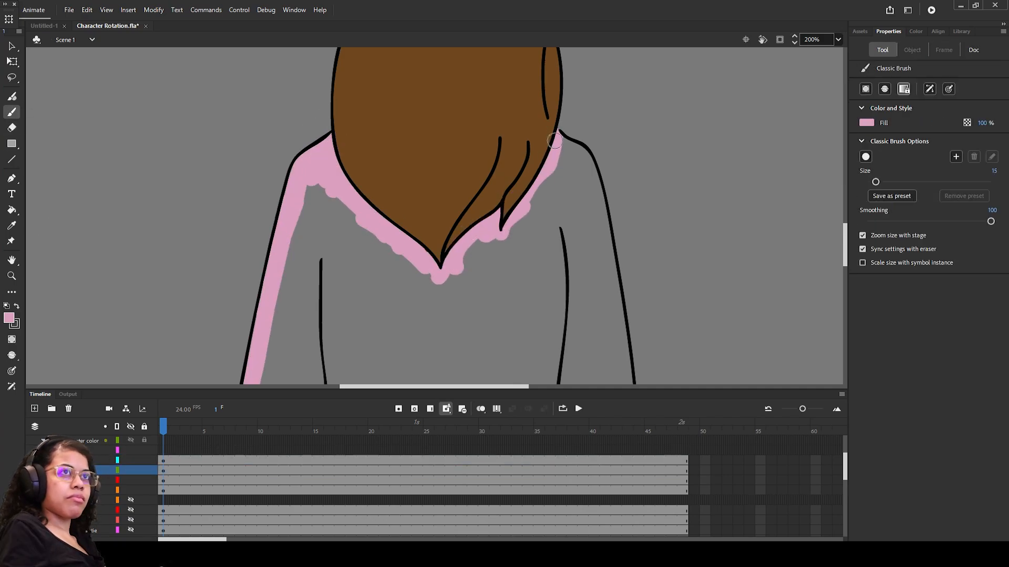
mouse_move(558, 136)
left_mouse_down()
mouse_move(593, 184)
mouse_move(585, 166)
mouse_move(608, 314)
left_mouse_up()
scroll(608, 314, "down", 5)
mouse_move(257, 168)
left_mouse_down()
mouse_move(241, 255)
mouse_move(384, 361)
mouse_move(651, 326)
mouse_move(615, 145)
left_mouse_up()
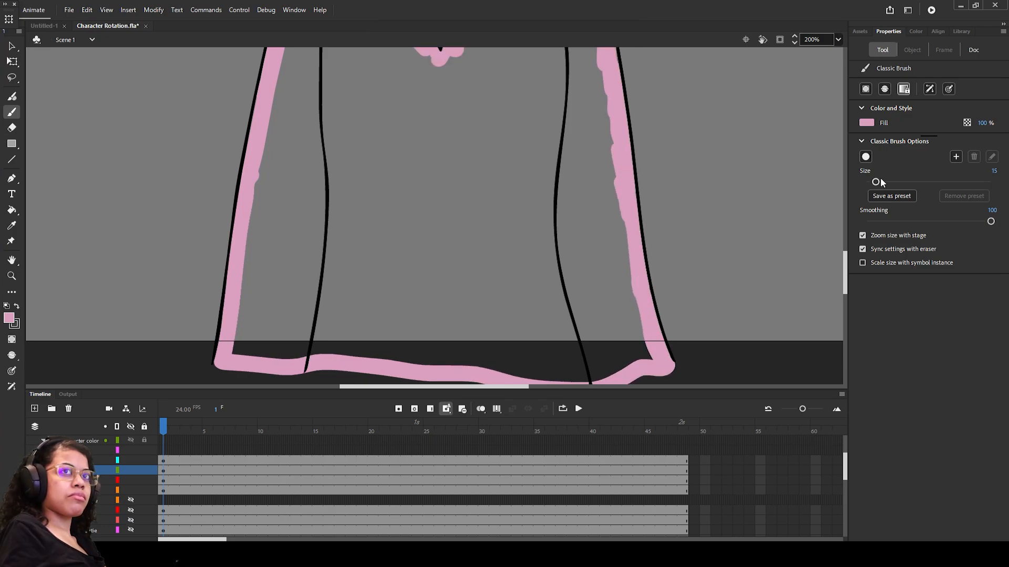
Step: Fill the rest of the straight back view's sweater pink with the brush size at 45, then save the file
left_click_drag(875, 182, 893, 181)
mouse_move(388, 347)
left_mouse_down()
mouse_move(247, 342)
mouse_move(651, 344)
mouse_move(491, 263)
mouse_move(292, 108)
left_mouse_up()
scroll(311, 206, "up", 5)
mouse_move(311, 206)
left_mouse_down()
mouse_move(302, 292)
mouse_move(555, 197)
mouse_move(585, 296)
left_mouse_up()
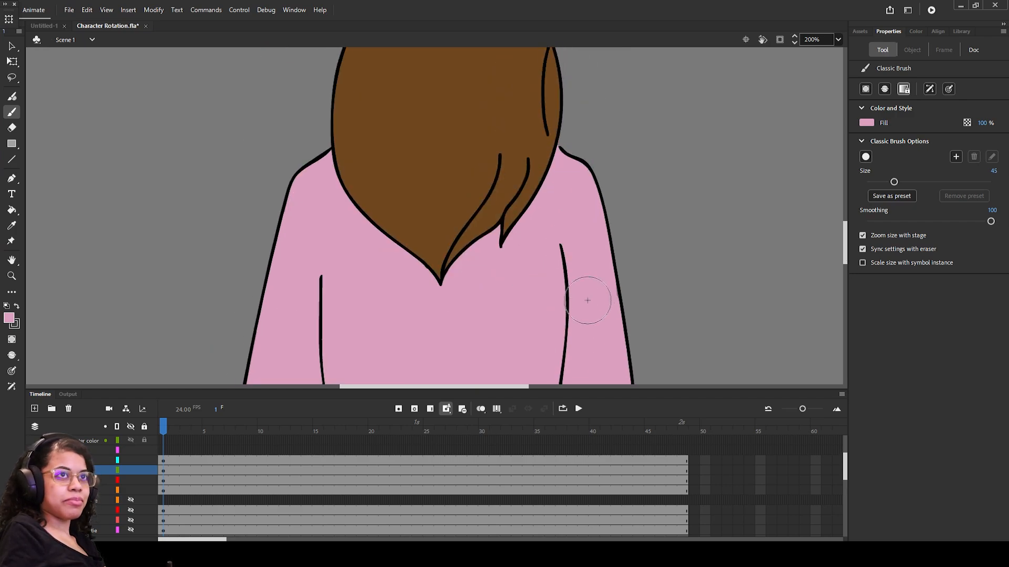
key("ctrl+s")
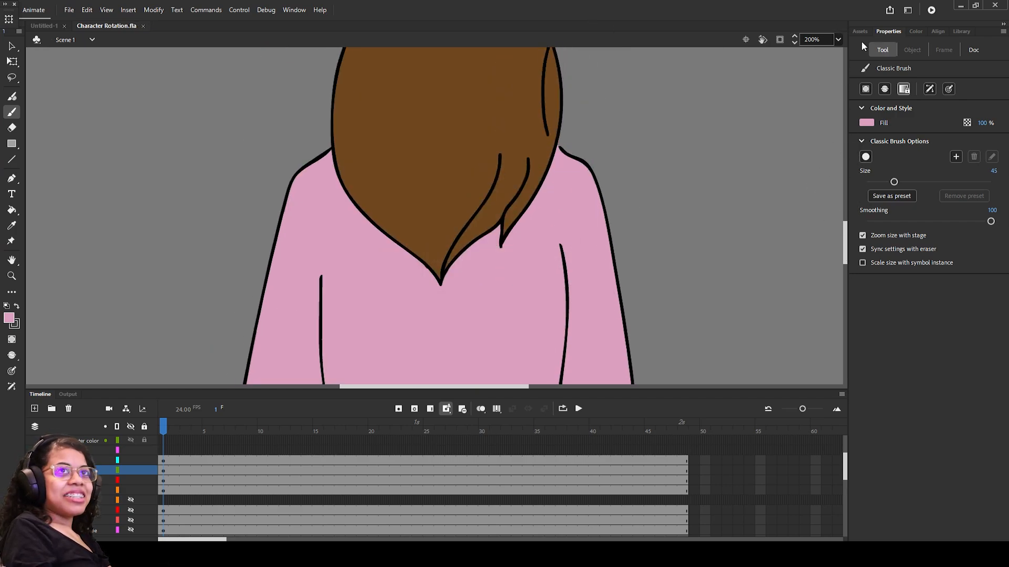
left_click(838, 39)
left_click(815, 65)
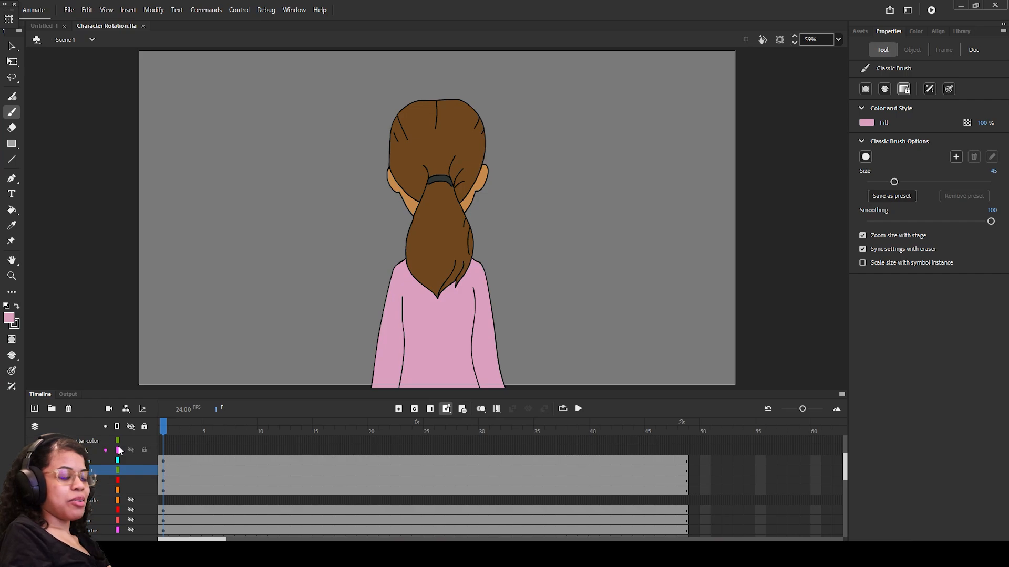
Step: Collapse the individual view colour folders and add a new folder above the existing character color folder
left_click(132, 450)
scroll(131, 459, "up", 3)
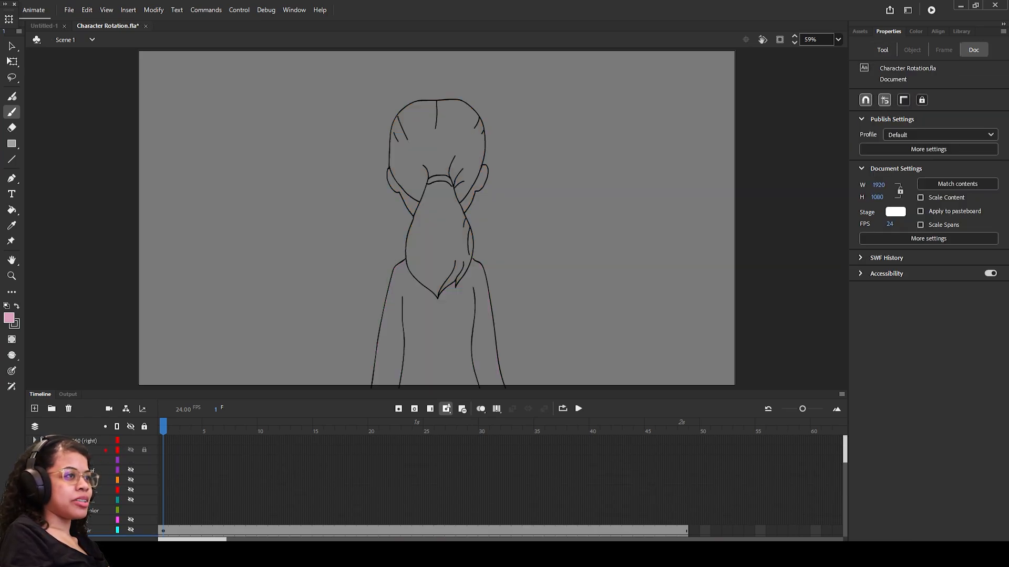
left_click(67, 441)
left_click(34, 440)
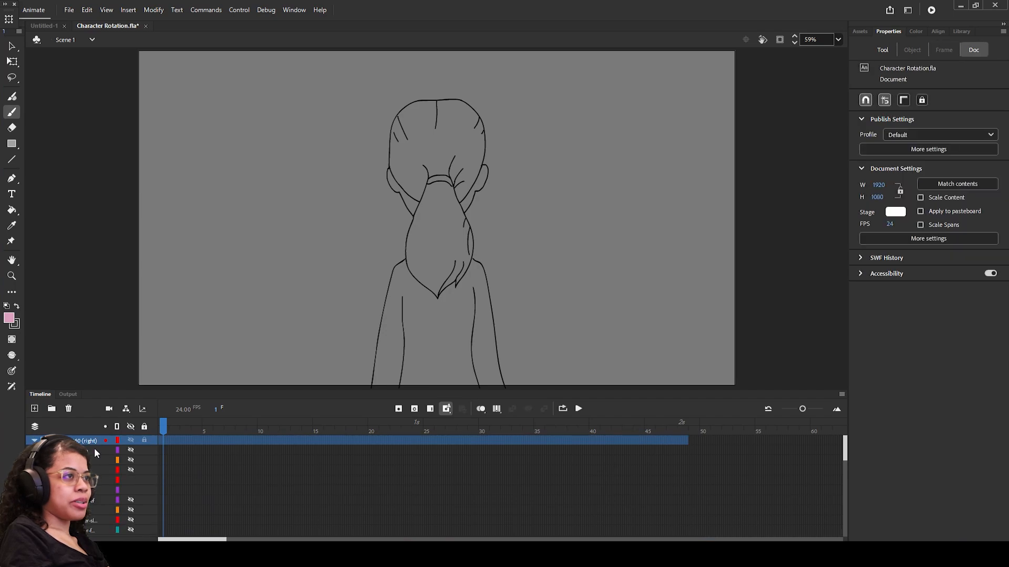
scroll(104, 477, "down", 2)
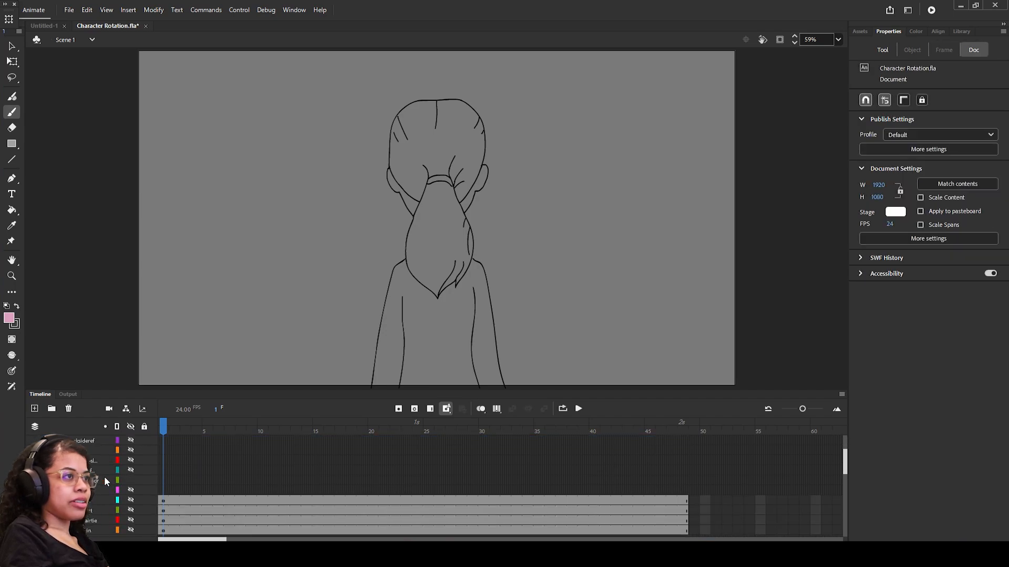
left_click(96, 490)
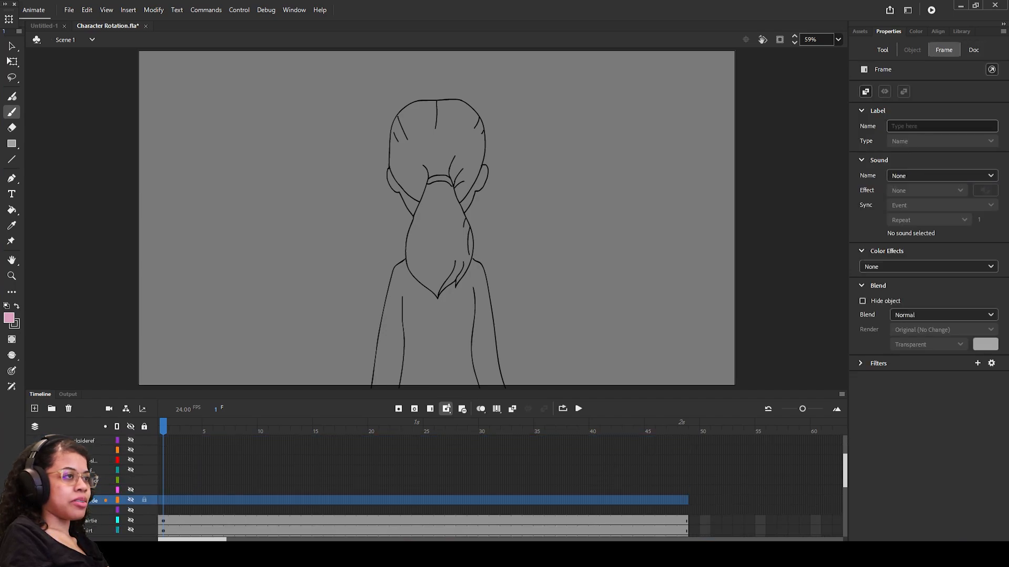
left_click(44, 510)
left_click(94, 490)
left_click(94, 480)
left_click(35, 409)
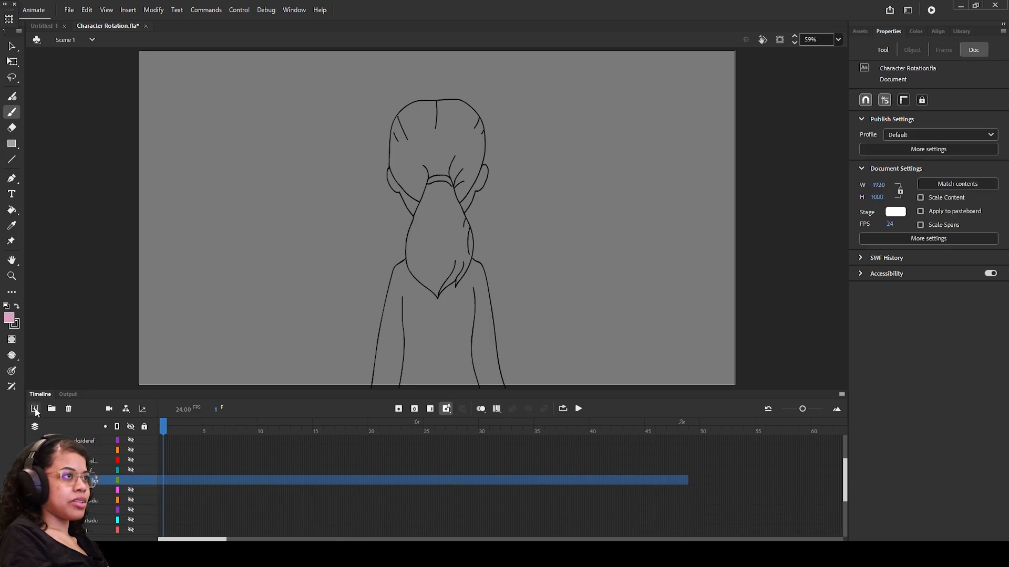
double_click(86, 480)
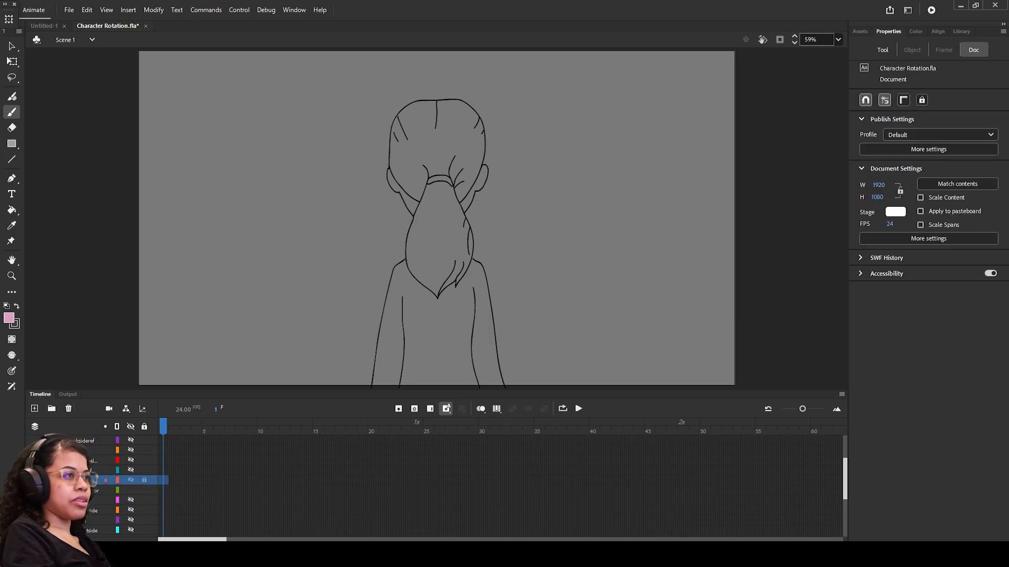
Step: Show the straight back, angled back and side view colour folders, save the file and duplicate the folders
left_click(93, 530)
left_click(96, 500)
left_click(96, 520, "shift")
left_click(96, 480)
left_click(96, 500)
left_click_drag(131, 500, 131, 520)
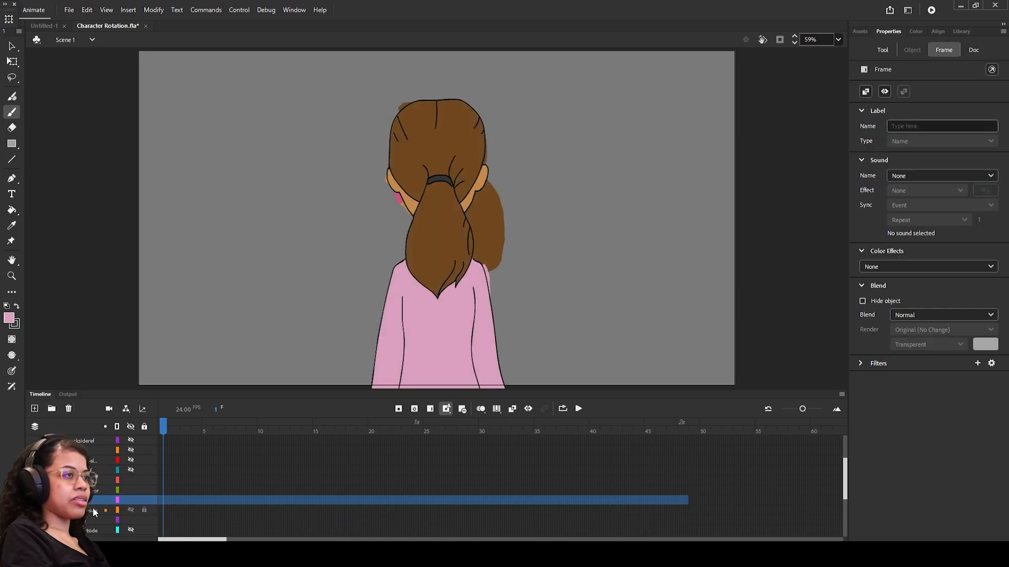
left_click(96, 480)
key("ctrl+s")
right_click(78, 500)
left_click(114, 321)
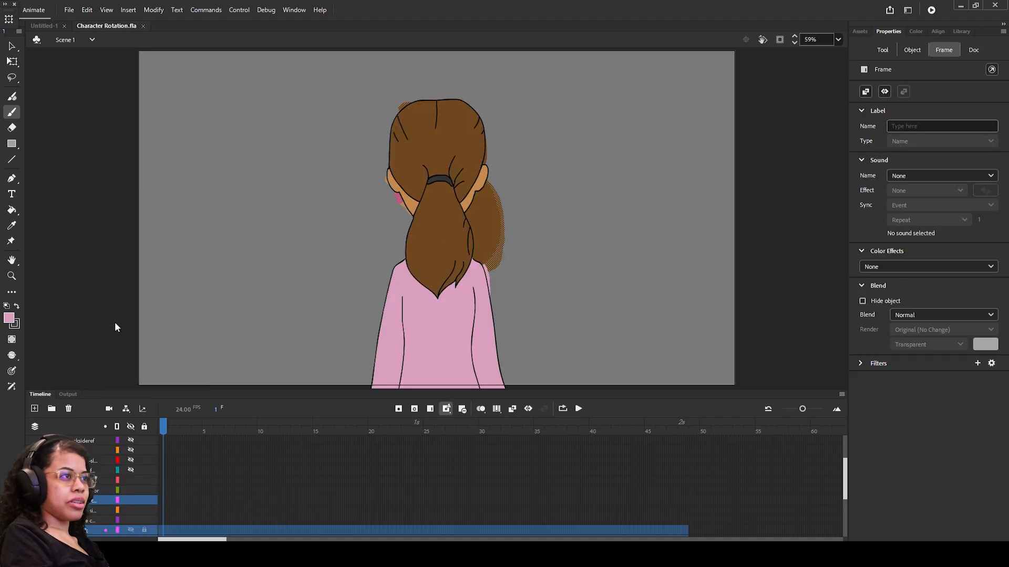
Step: Flip the three duplicated colour folders horizontally and hide the line art over them
left_click(912, 50)
left_click(153, 10)
mouse_move(174, 157)
left_click(341, 270)
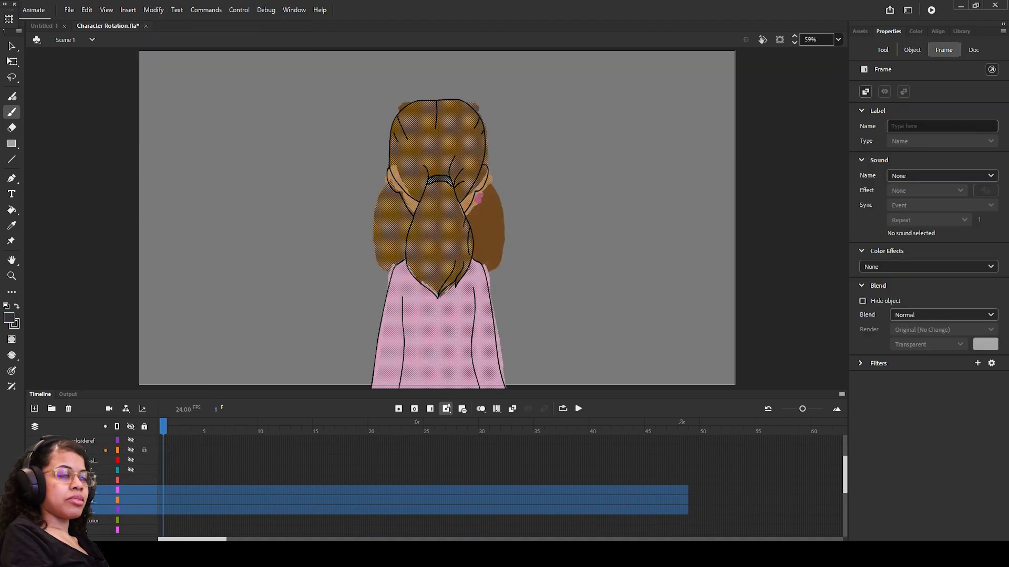
left_click(105, 490)
scroll(105, 470, "up", 5)
left_click(106, 470)
left_click(131, 480)
left_click(105, 441)
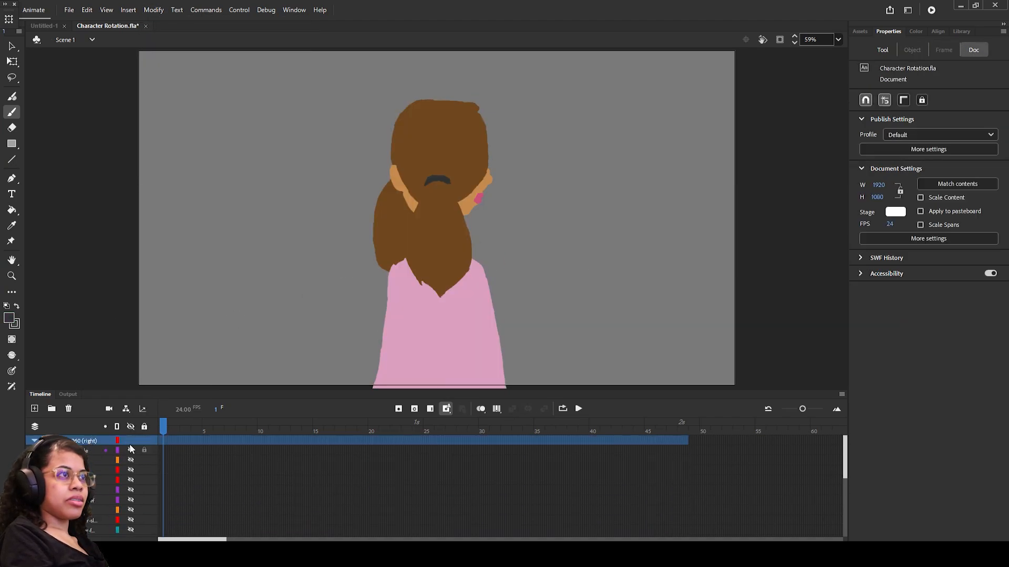
left_click(130, 441)
left_click(131, 441)
left_click(131, 441)
Step: Move the color (side) folder with its flipped copies out of the original colour group to the top of the layer stack
scroll(105, 470, "down", 3)
left_click_drag(79, 500, 79, 455)
left_click(79, 500)
scroll(79, 488, "down", 3)
left_click(69, 409)
scroll(78, 489, "up", 5)
left_click(79, 500)
left_click(79, 443)
scroll(79, 470, "up", 4)
left_click(79, 480)
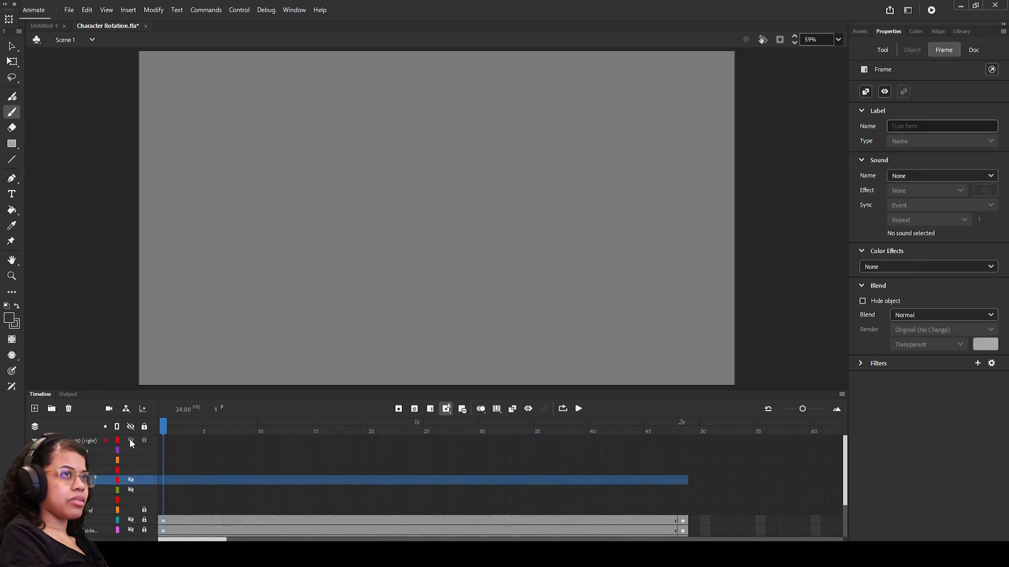
Step: Collapse the 360 (right) folder and place the color (side) folder directly beneath it
left_click(131, 441)
left_click(78, 490)
left_click(79, 480)
left_click(35, 441)
left_click(79, 481)
scroll(78, 480, "up", 3)
mouse_move(78, 441)
left_mouse_down()
mouse_move(79, 486)
mouse_move(79, 455)
left_mouse_up()
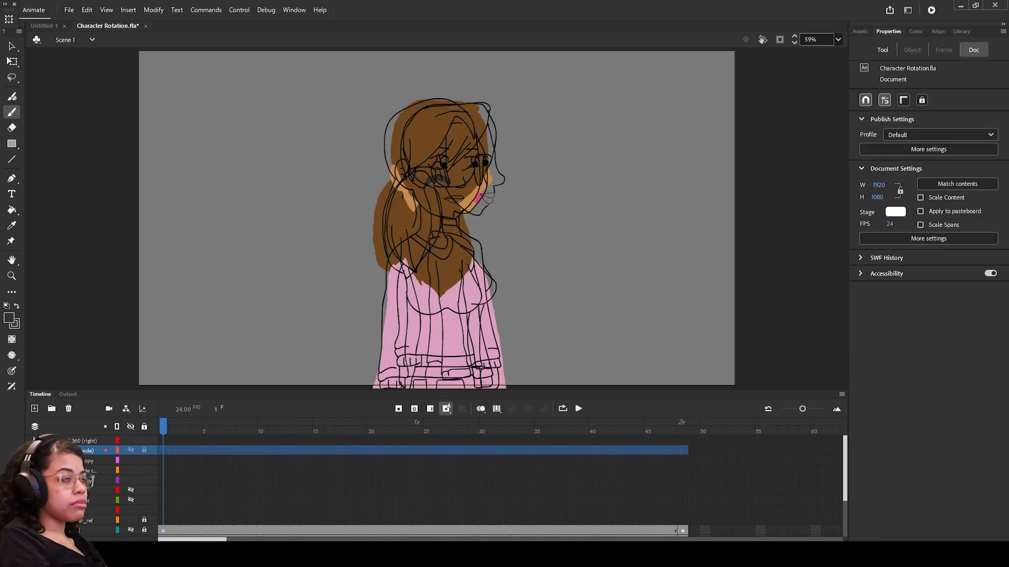
Step: Toggle the 360 (right) line art and the flipped colour copies one by one to check which views match
left_click(131, 427)
left_click(35, 441)
left_click(43, 470)
left_click(132, 470)
left_click(130, 501)
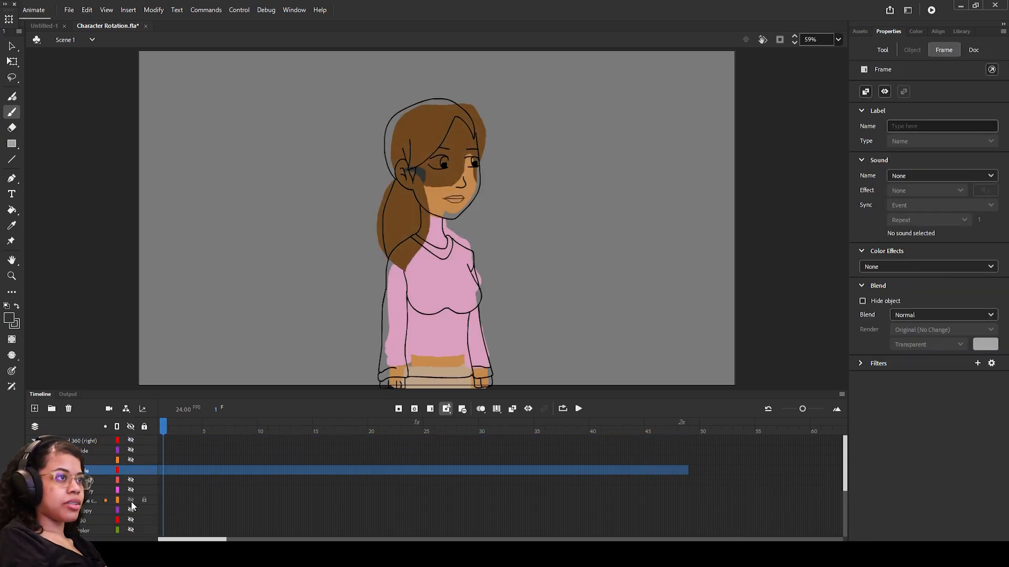
left_click(131, 500)
left_click(131, 490)
left_click(130, 490)
left_click(131, 471)
left_click(132, 451)
left_click(132, 451)
left_click(133, 460)
left_click(131, 460)
Step: Delete the duplicated straight back view colour folder together with its nested layers
left_click(89, 490)
left_click(68, 409)
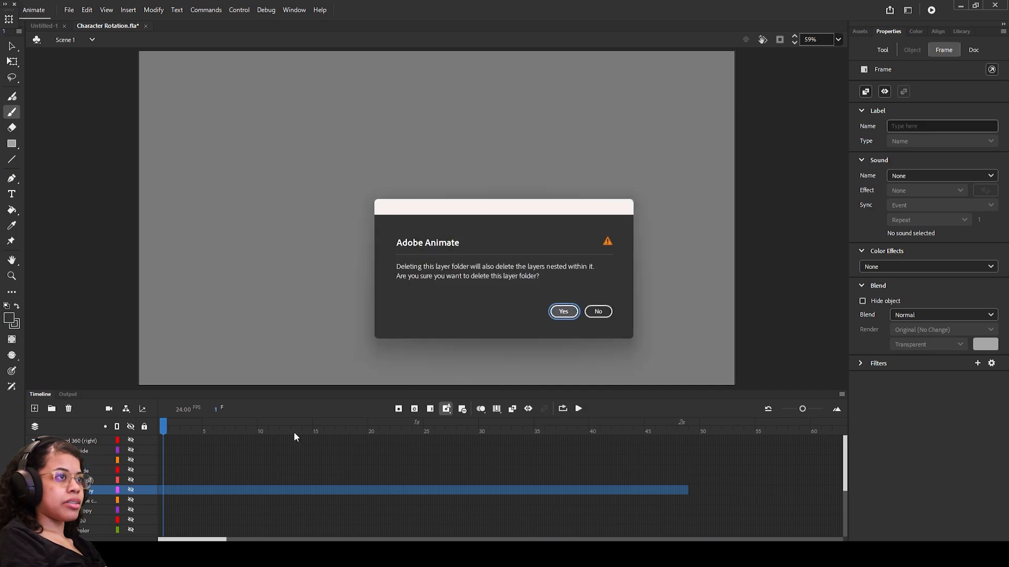
left_click(563, 312)
Step: Duplicate the three-quarter front view's colour folder and place the copy with the other copies in the color (side) folder
scroll(89, 488, "down", 3)
left_click(89, 500)
right_click(79, 518)
left_click(122, 337)
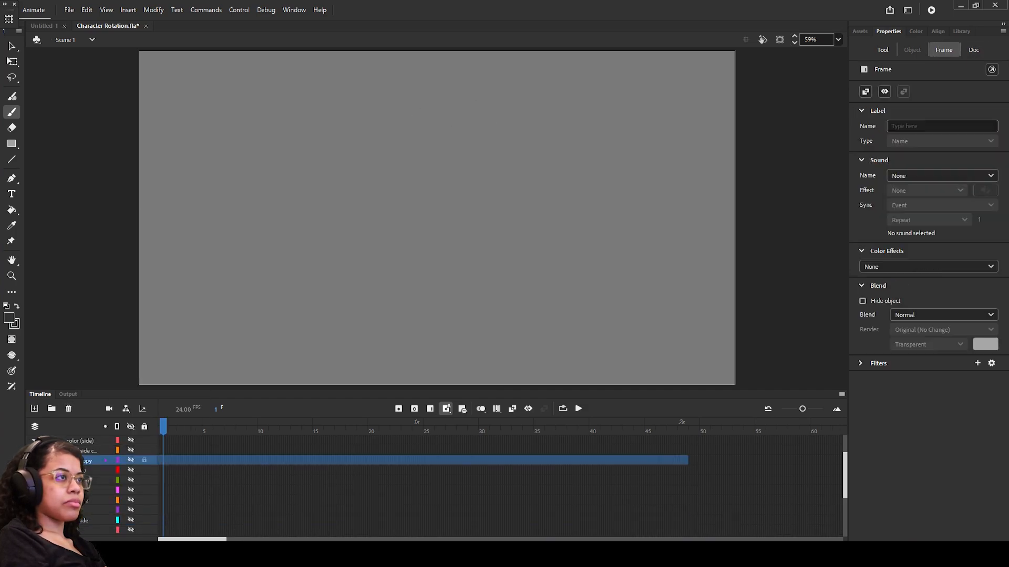
left_click(131, 510)
left_click(89, 511)
Step: Flip the duplicated three-quarter front view colours horizontally
left_click(153, 10)
left_click(88, 510)
left_click(156, 10)
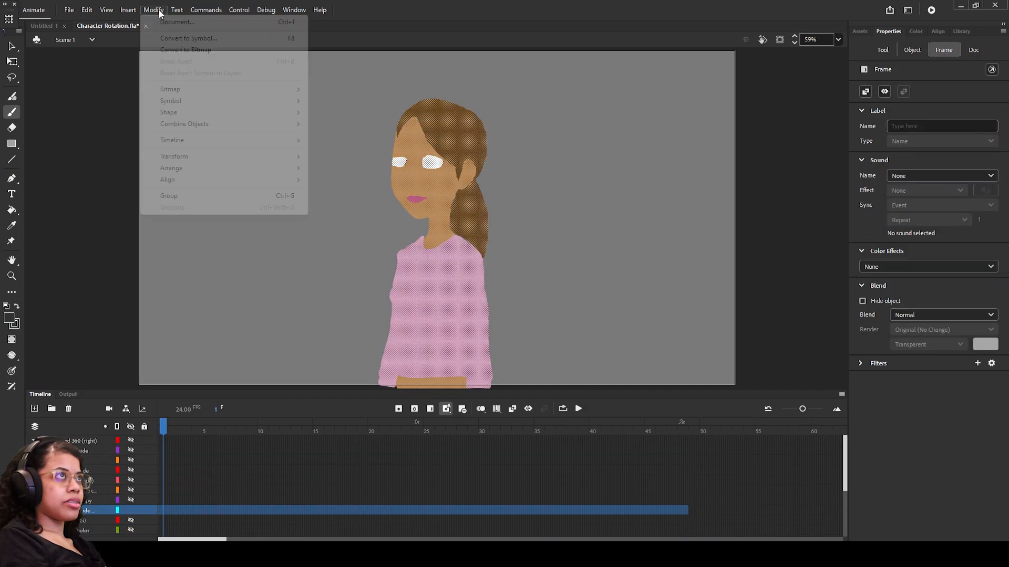
mouse_move(174, 156)
left_click(337, 270)
Step: Check the frontside line art against its flipped colours, hide both, and show the side view's colour copy
left_click(89, 471)
left_click(132, 470)
left_click(131, 471)
left_click(131, 510)
left_click(130, 499)
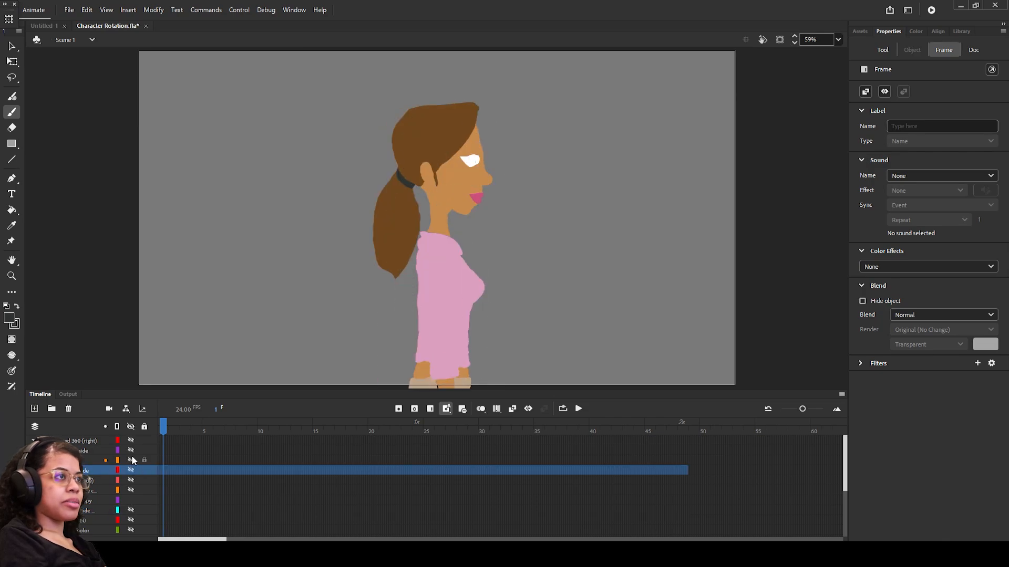
Step: Compare the flipped side view line art with its colour copy by toggling the line art's visibility
left_click(131, 461)
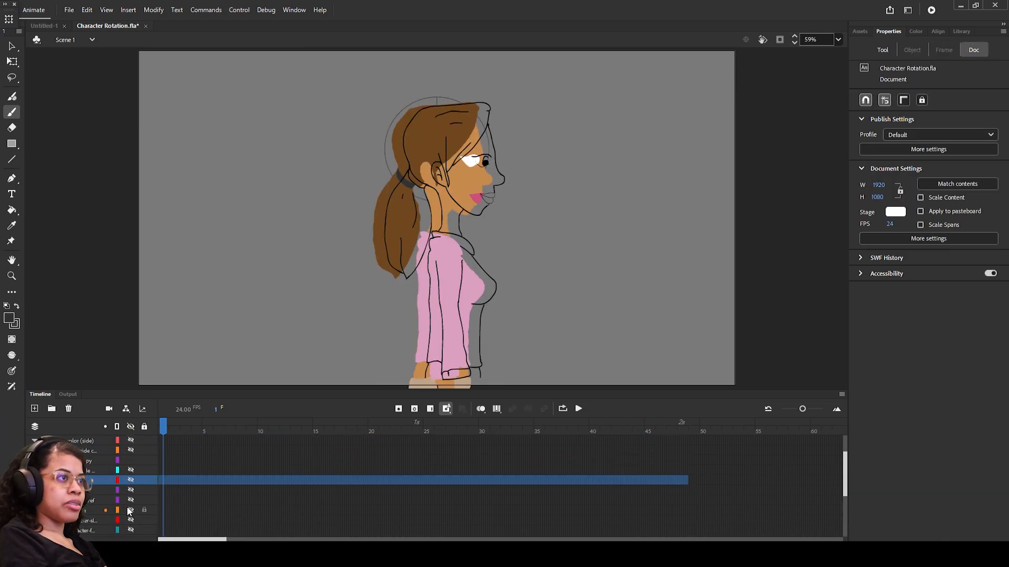
left_click(92, 520)
left_click(125, 460)
left_click(131, 461)
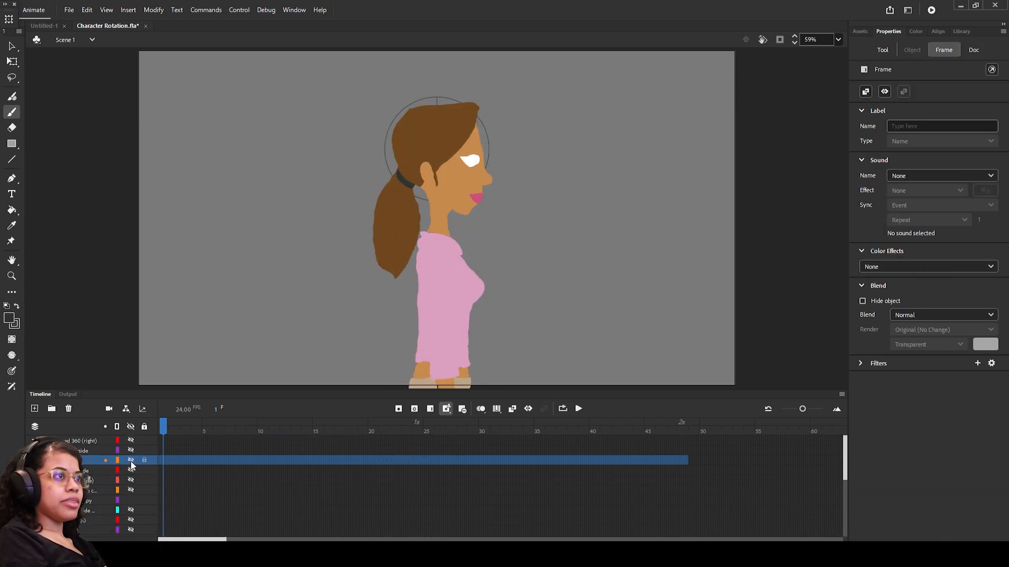
left_click(131, 461)
Step: Move the side view line art in the flipped 360 (right) folder horizontally so it lines up with its colours
key("q")
left_click(475, 197)
left_click(79, 447)
scroll(96, 440, "up", 10)
left_click(92, 461)
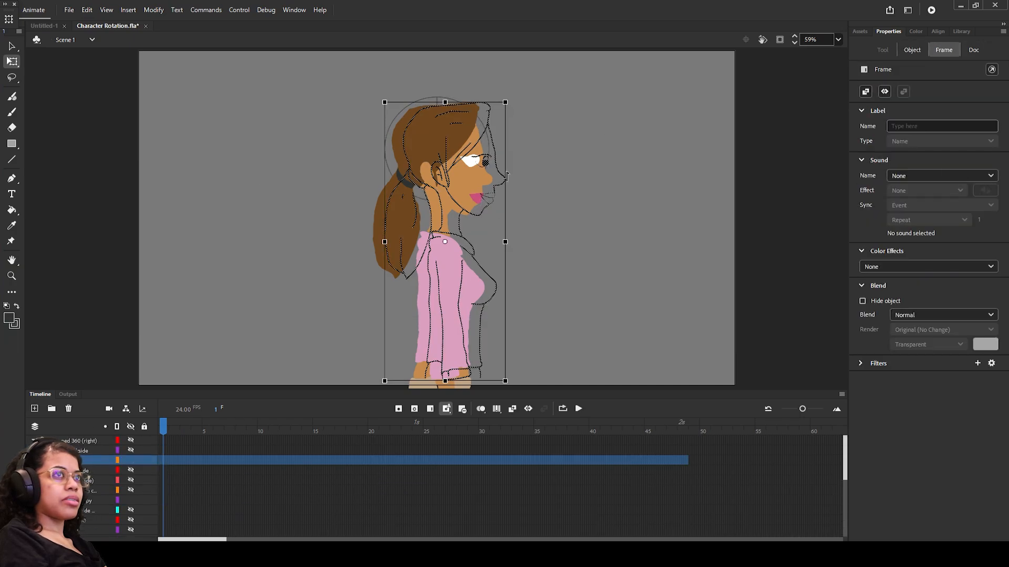
left_click_drag(485, 209, 473, 209)
left_click(184, 472)
Step: Hide the side view's line art and colours, and show the backside line art with its colour copy
left_click(131, 471)
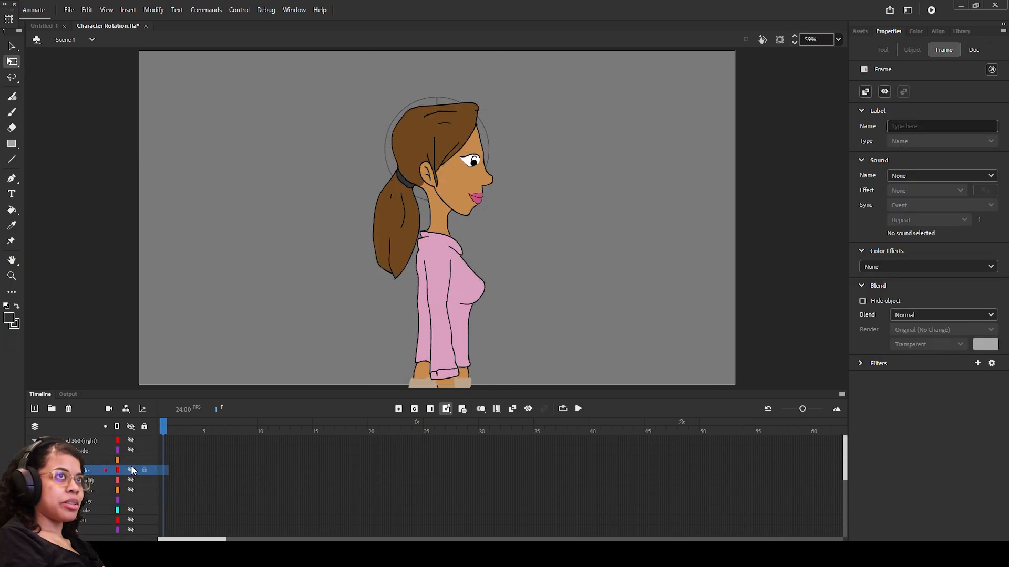
left_click(131, 460)
left_click(131, 451)
left_click(131, 500)
left_click(131, 490)
Step: Try to align the flipped backside line art with its colours by shifting its horizontal position
left_click(97, 450)
mouse_move(476, 204)
left_mouse_down()
mouse_move(466, 205)
mouse_move(474, 208)
left_mouse_up()
left_click(408, 469)
key("ctrl+z")
left_click(385, 460)
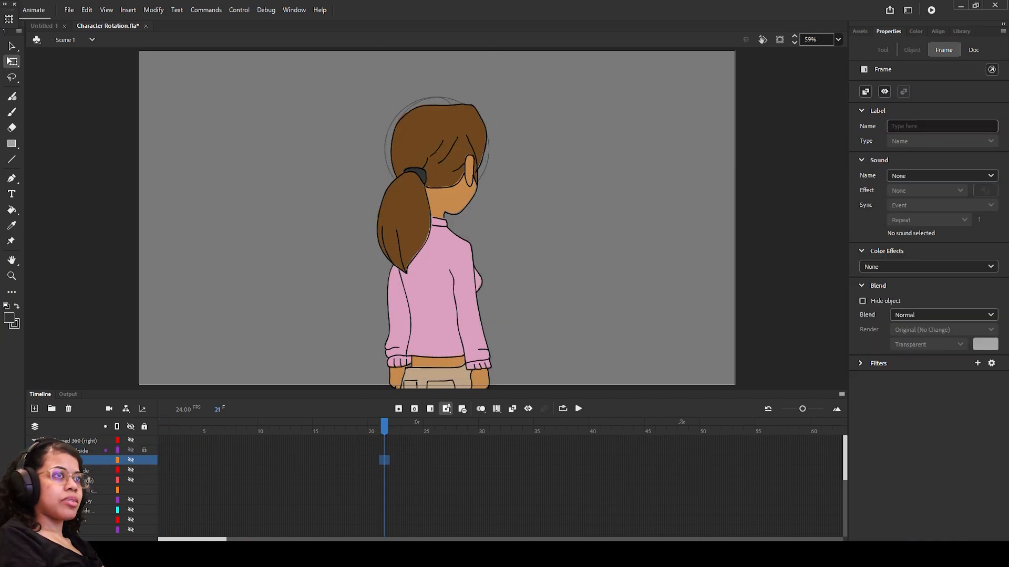
left_click(97, 451)
left_click(163, 429)
left_click(912, 49)
left_click_drag(950, 125, 950, 126)
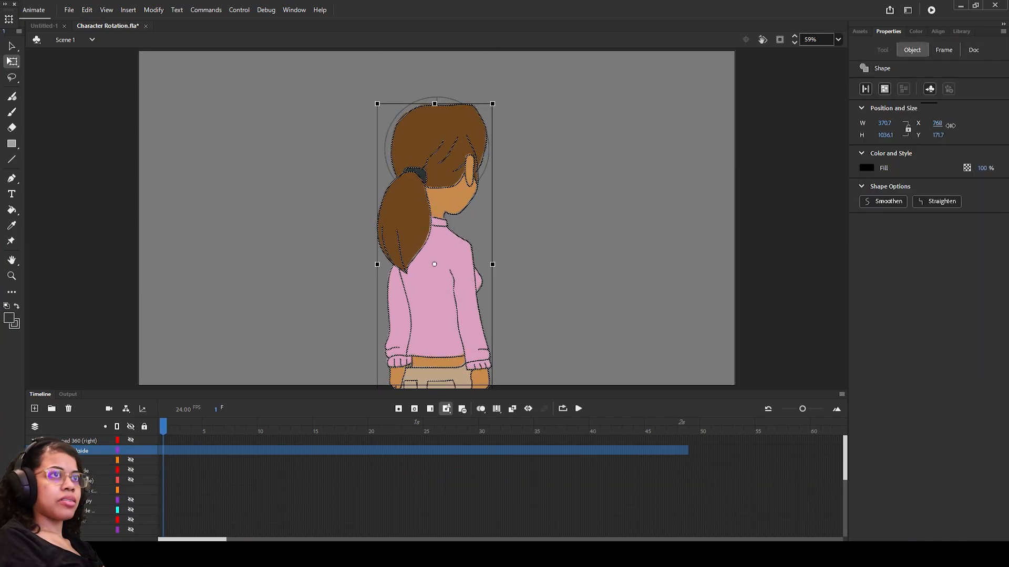
left_click(406, 461)
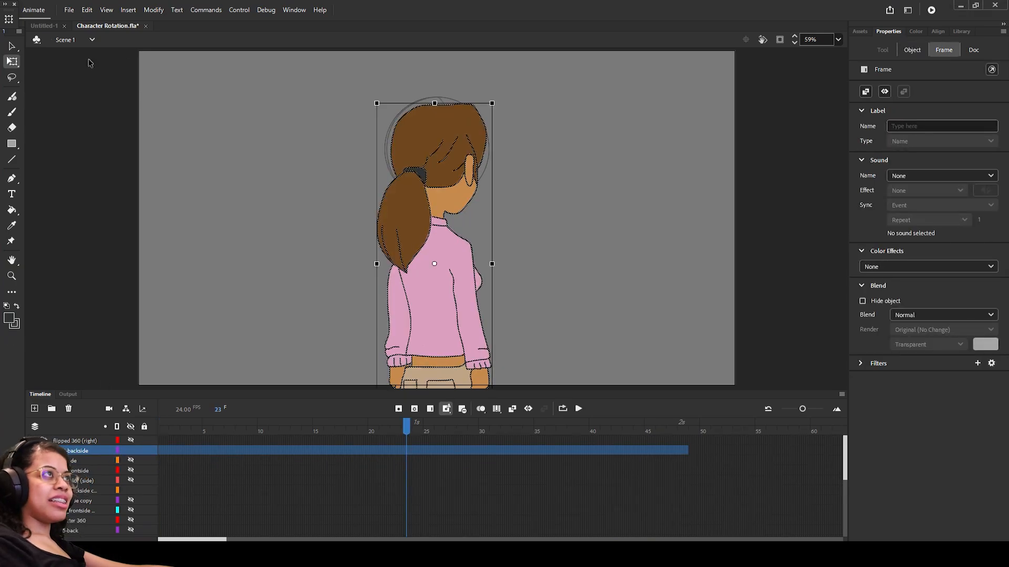
Step: Replace the backside line art in the flipped 360 (right) folder with a fresh duplicate of the original backside folder from character 360
left_click(574, 305)
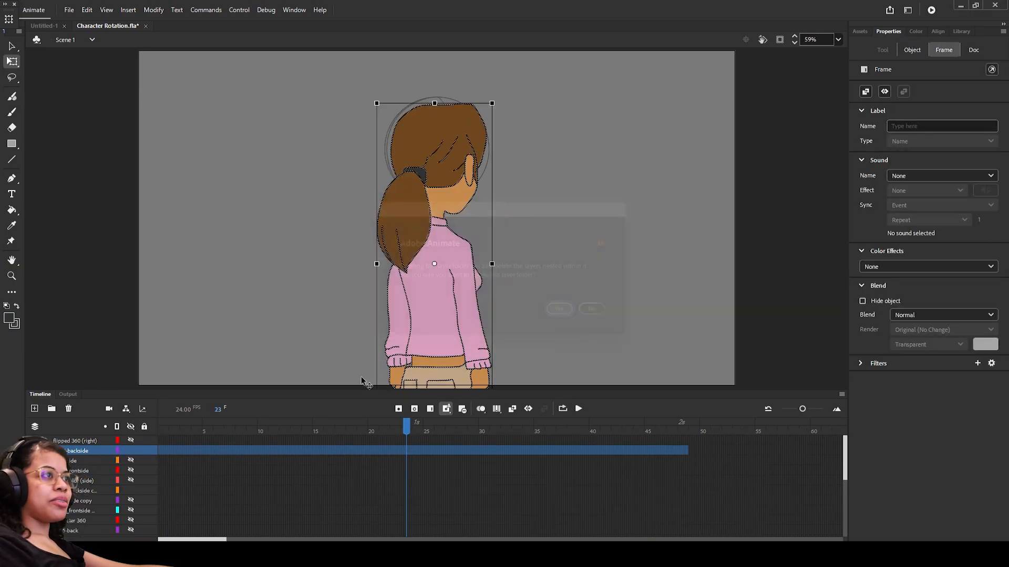
scroll(98, 458, "down", 4)
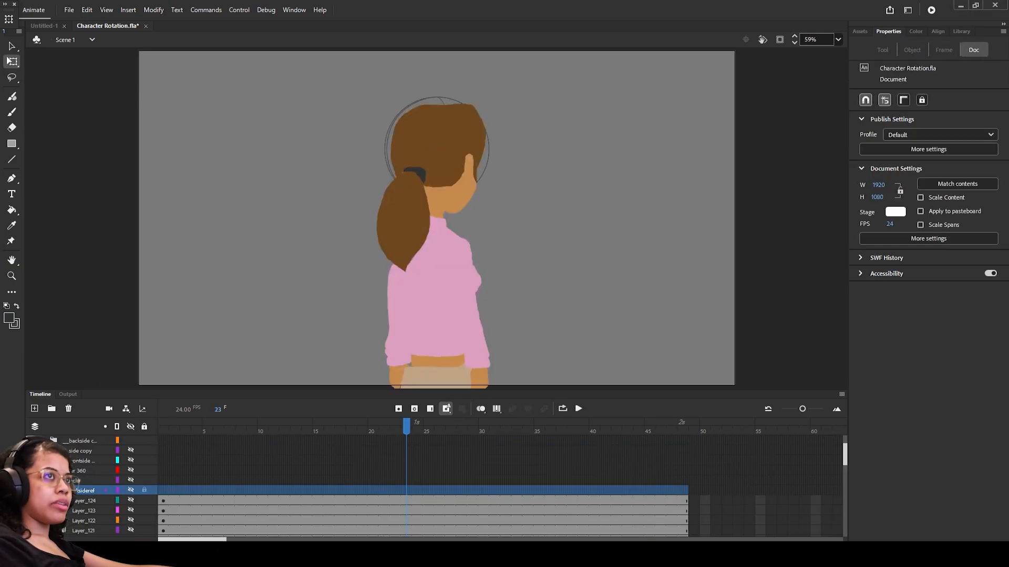
left_click(139, 490)
right_click(77, 490)
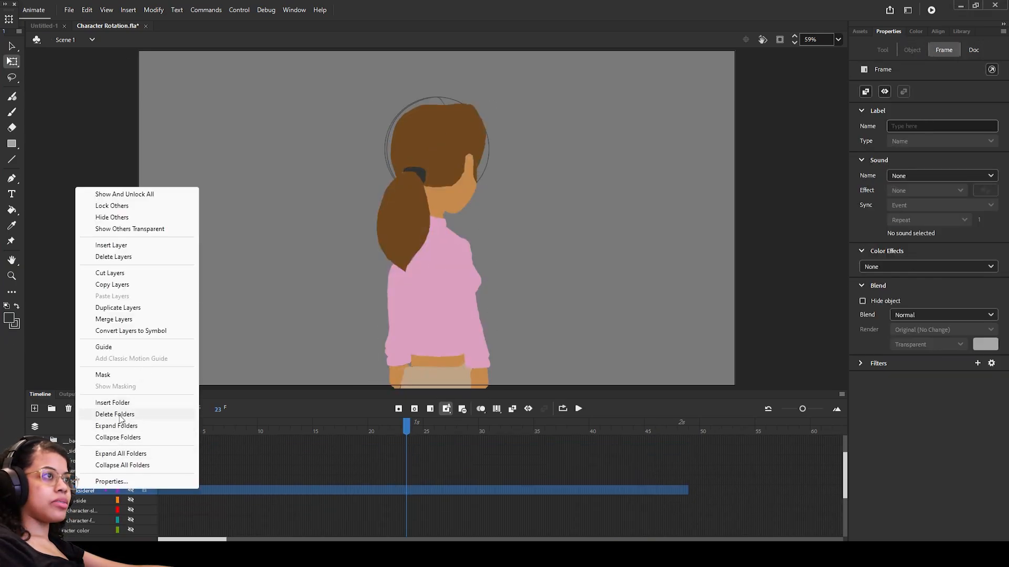
left_click(127, 308)
left_click_drag(77, 493, 72, 453)
Step: Rename the duplicated backside line art folder as 5-backside
double_click(73, 451)
type("ba")
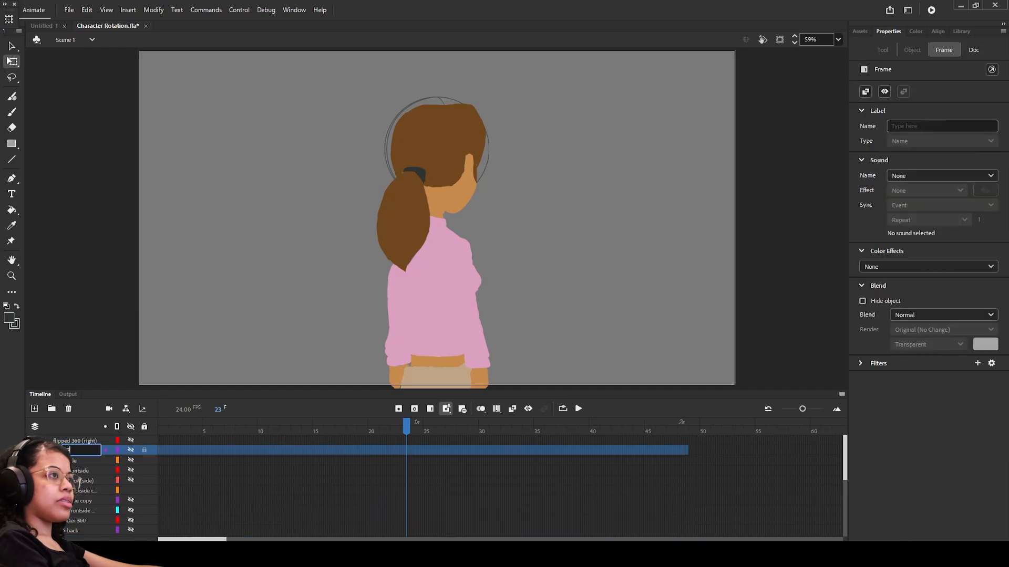
key("BackSpace")
key("BackSpace")
type("5-")
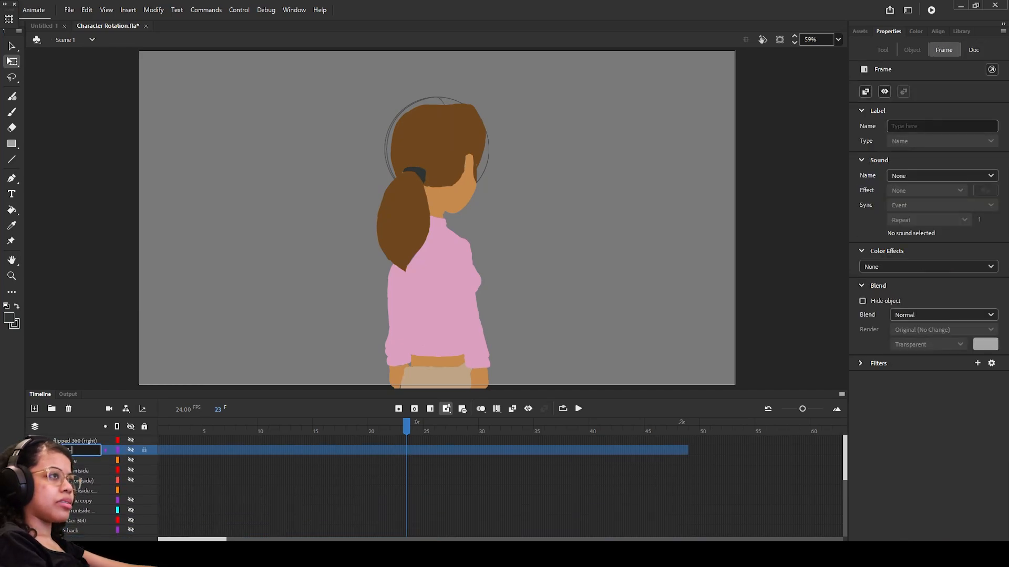
type("backside")
key("Return")
Step: Show the 5-backside line art and flip it horizontally
left_click(130, 450)
left_click(154, 10)
left_click(153, 10)
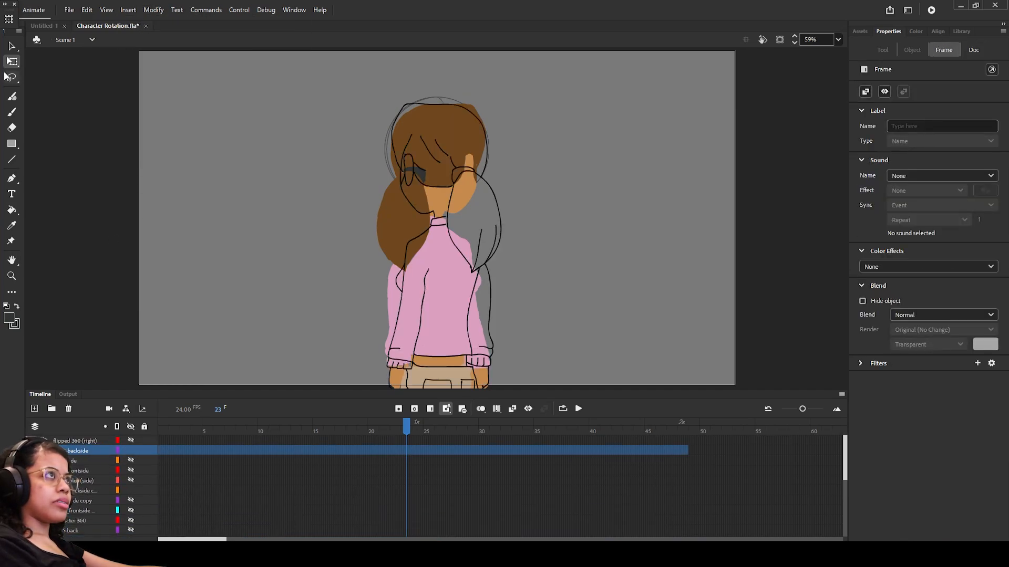
Step: Flip the backside line art of the flipped 360 (right) group horizontally
left_click(154, 10)
left_click(76, 450)
left_click(153, 10)
mouse_move(200, 165)
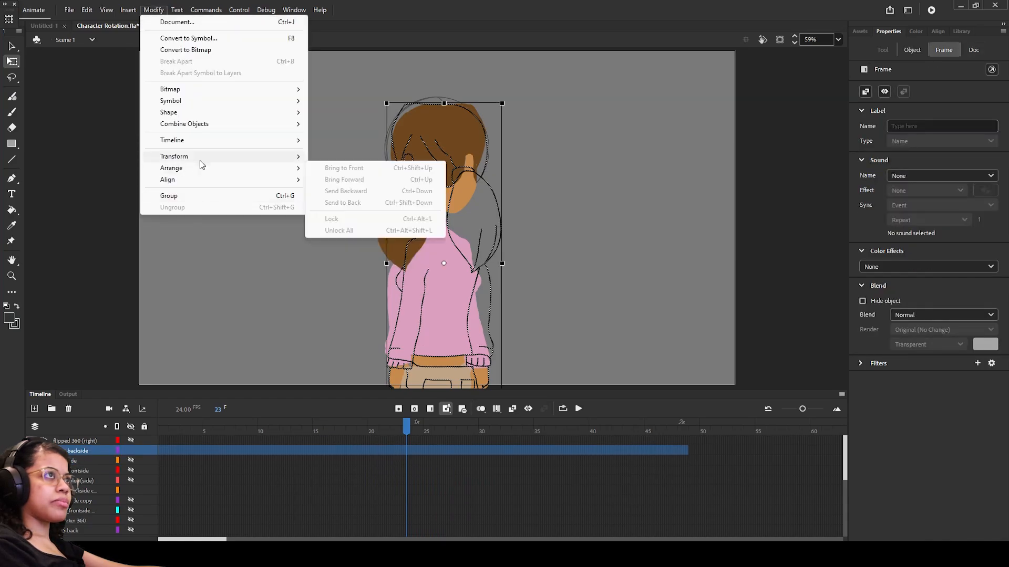
left_click(348, 270)
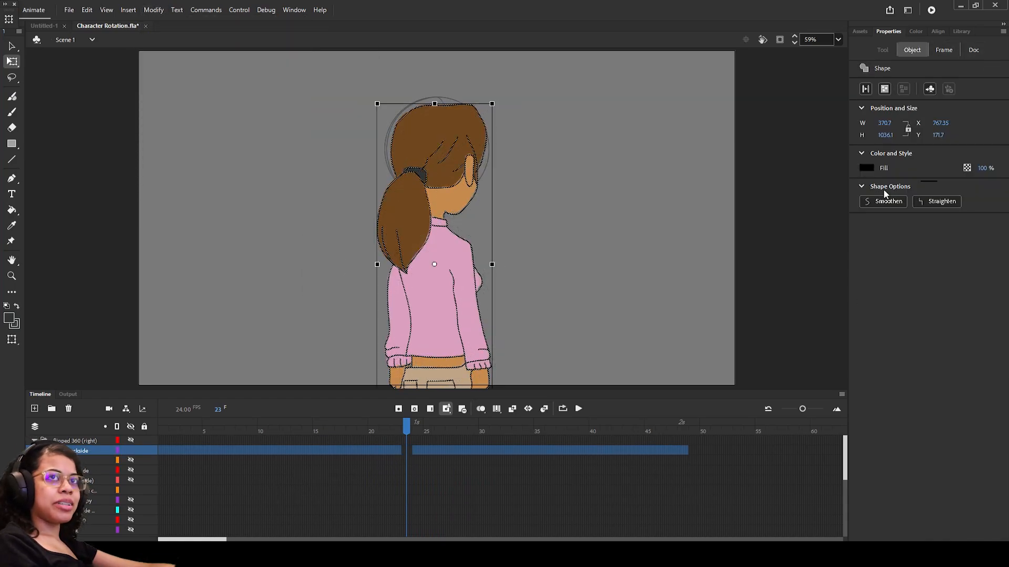
Step: Shift the flipped backside outline to X 766 and adjust its Y position so it lines up with the colored fills
left_click(839, 40)
left_click(835, 107)
left_click_drag(844, 226, 844, 192)
left_click(838, 40)
left_click(836, 119)
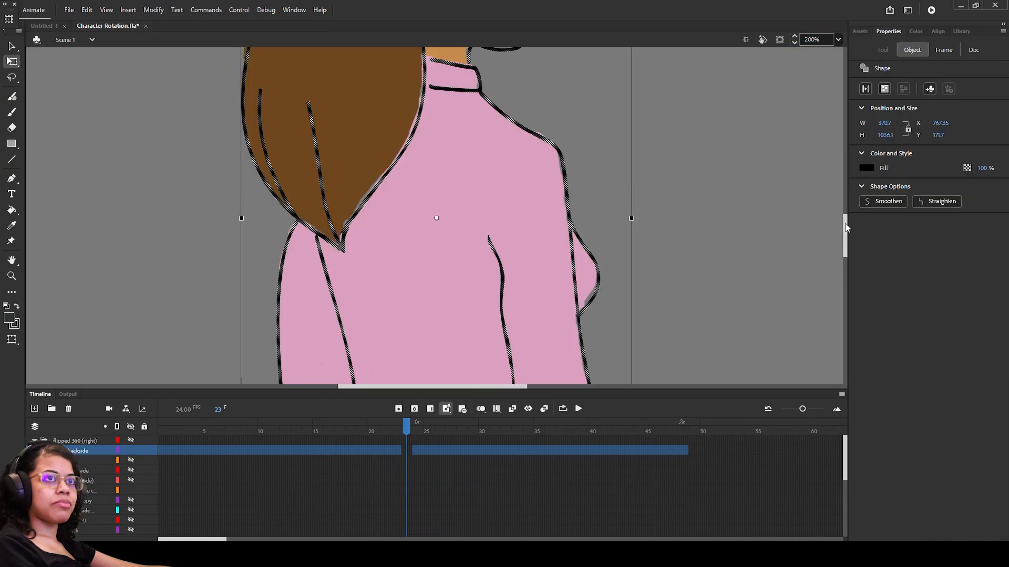
left_click_drag(846, 228, 846, 220)
left_click_drag(940, 121, 937, 137)
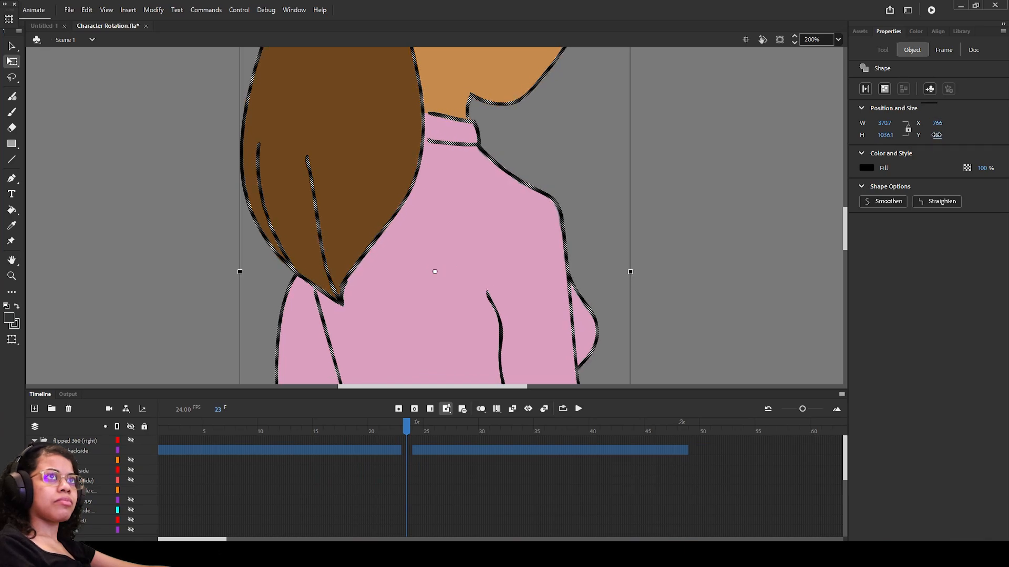
Step: Touch up the ponytail on the backside copy's hair color layer with brown using the Classic Brush
left_click(727, 500)
scroll(638, 161, "up", 4)
left_click(84, 510)
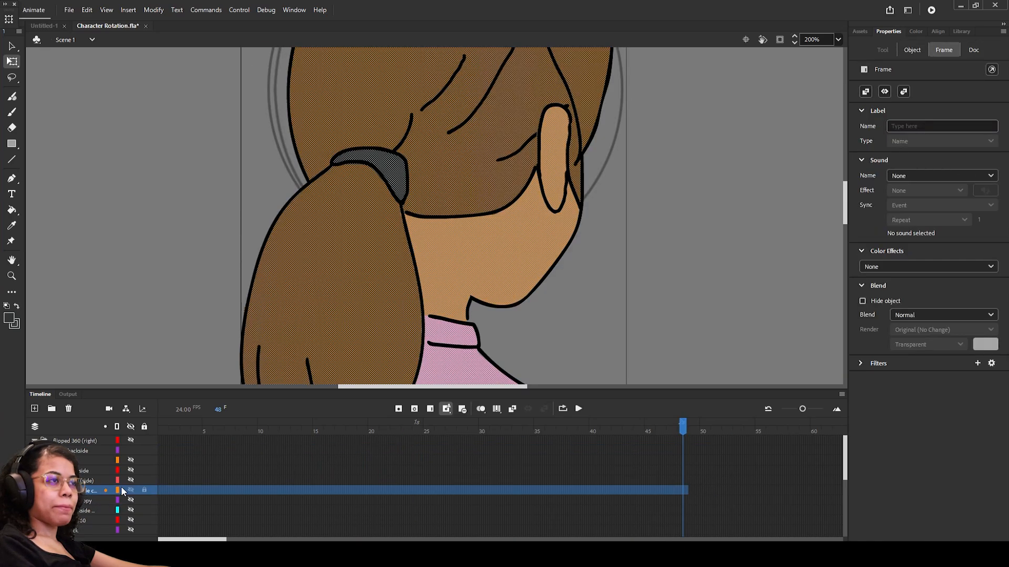
left_click(12, 230)
left_click(358, 263)
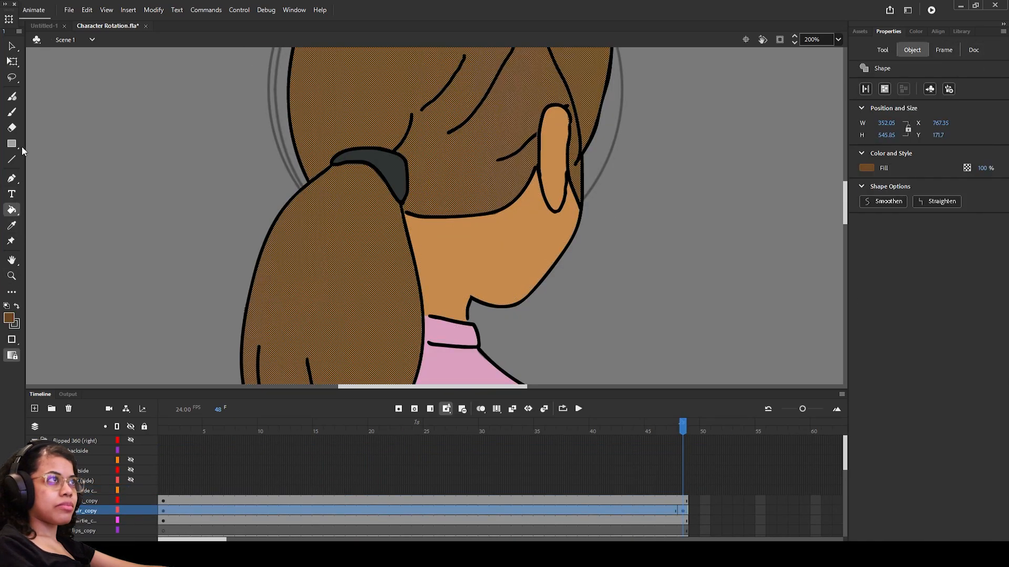
left_click(12, 113)
left_click_drag(368, 228, 380, 219)
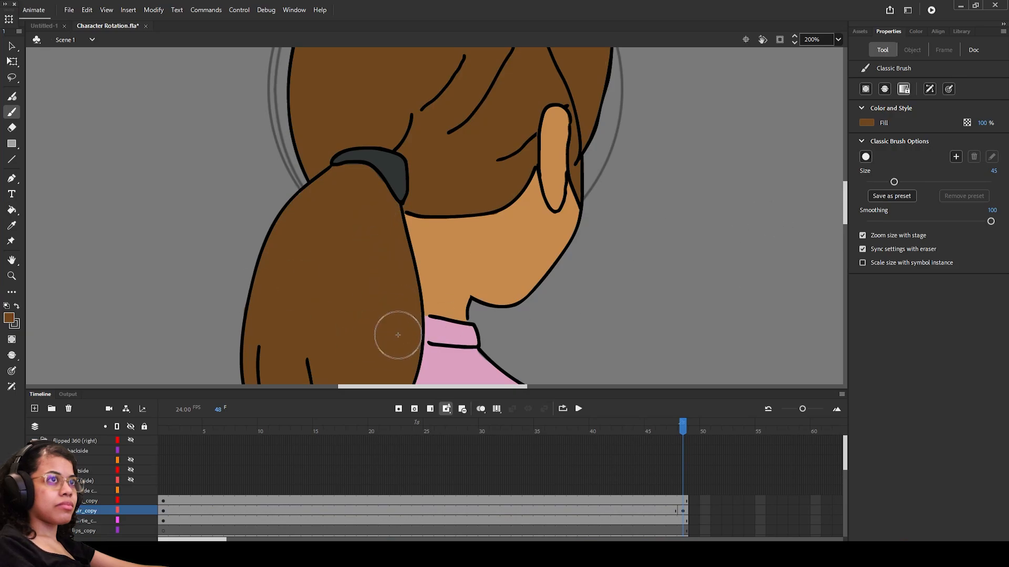
Step: Move the hair color layer above the shirt color layer in the backside copy folder and save the document
left_click(87, 500)
left_click(84, 471)
scroll(846, 260, "down", 7)
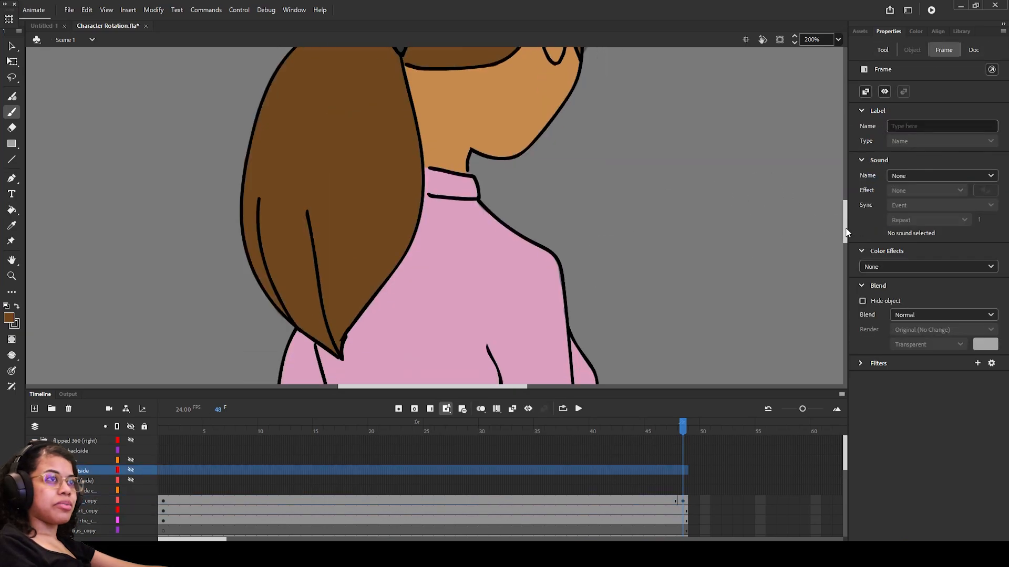
scroll(847, 260, "up", 5)
left_click(840, 40)
left_click(848, 50)
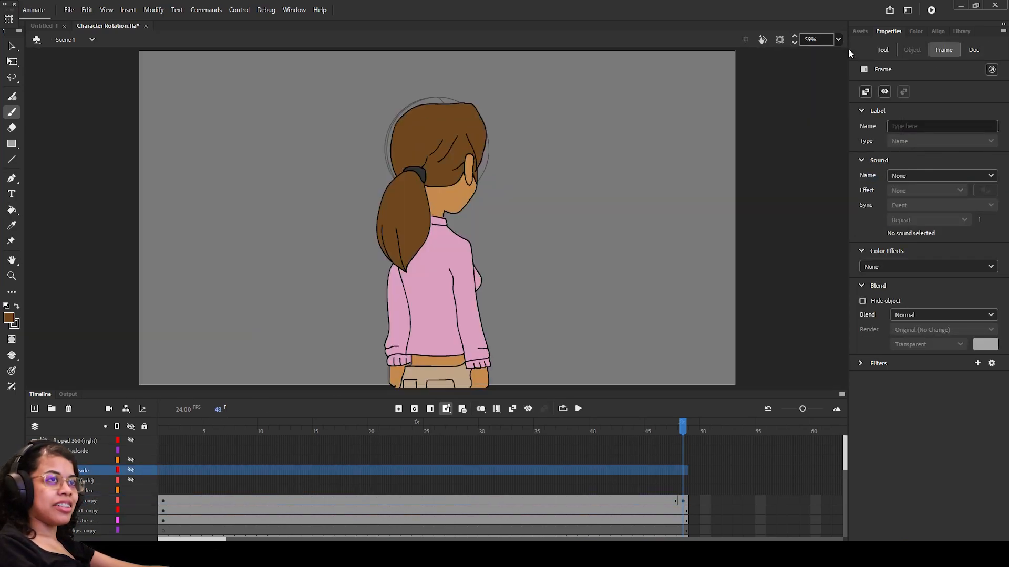
left_click(11, 47)
key("ctrl+s")
Step: Rename the backside copy color folder by removing the word copy and numbering it 6
double_click(83, 489)
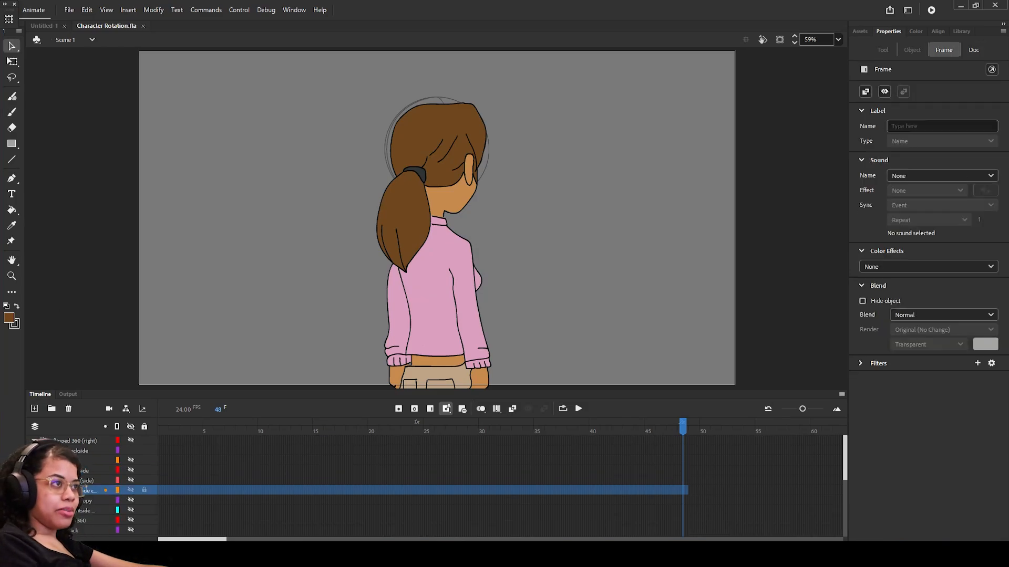
key("BackSpace")
key("BackSpace")
key("BackSpace")
key("BackSpace")
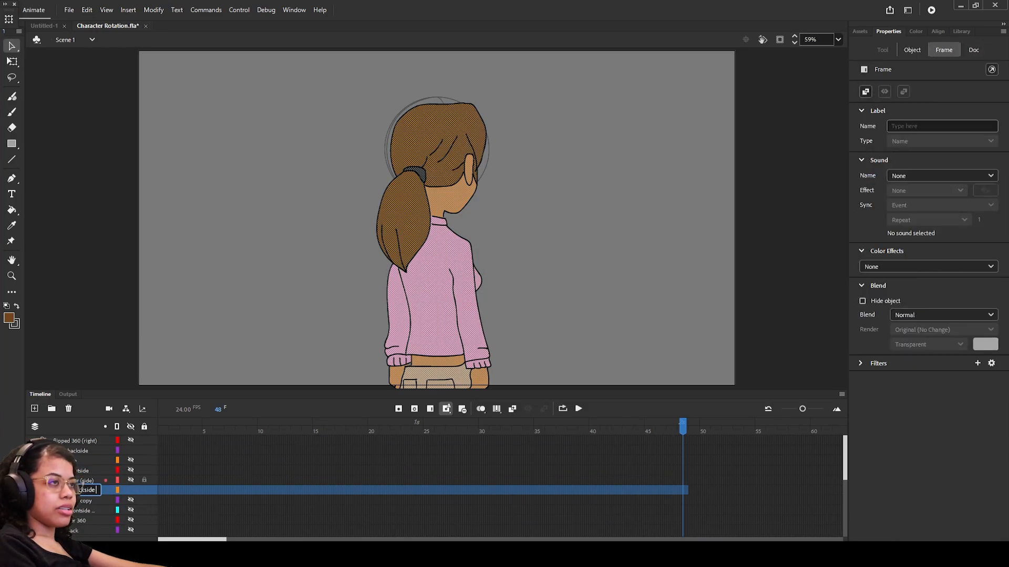
type("6")
left_click(77, 500)
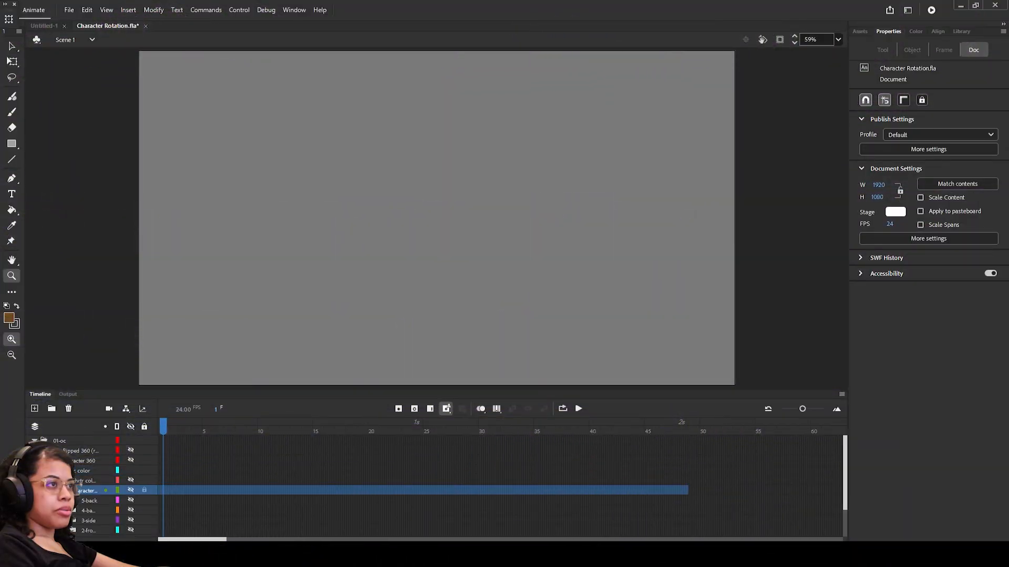
Step: Expand the character 360 folder and make all of its line-art views visible
left_click(53, 490)
left_click(54, 491)
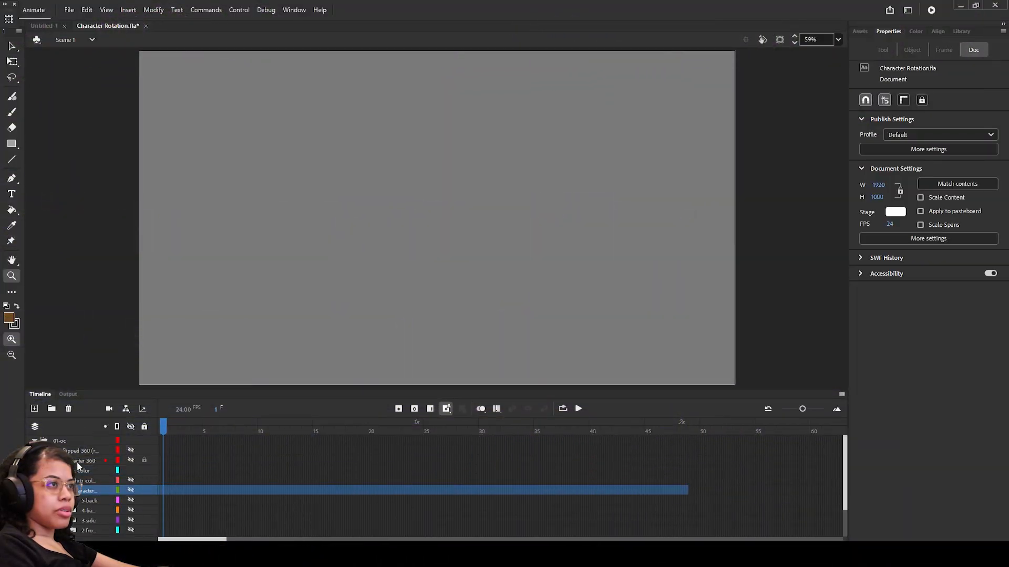
left_click(86, 462)
left_click(44, 460)
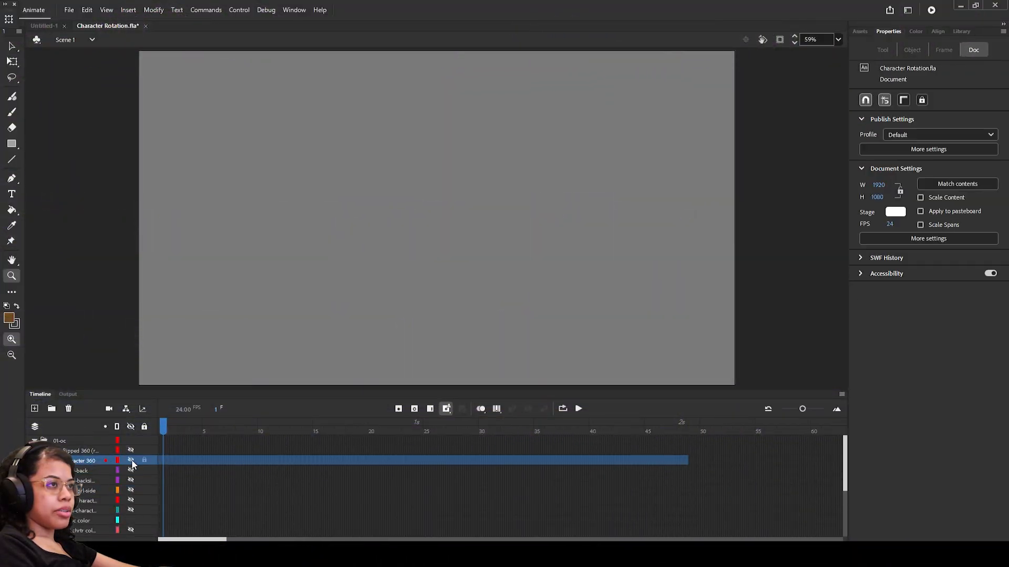
left_click(131, 460)
left_click(132, 461)
left_click(131, 462)
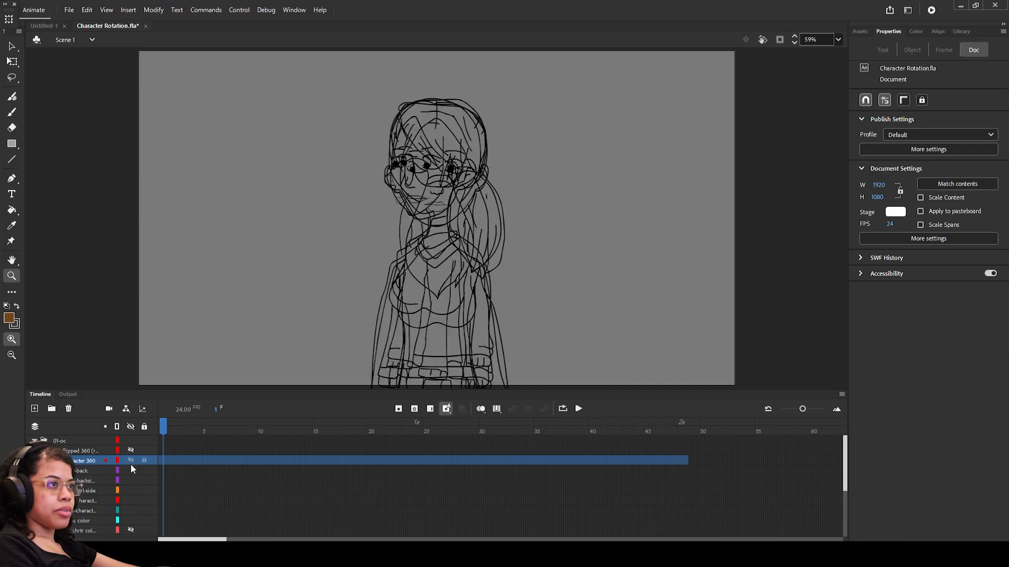
Step: Convert the front-view character folder in character 360 to a movie clip symbol with the default name
left_click(92, 512)
right_click(81, 511)
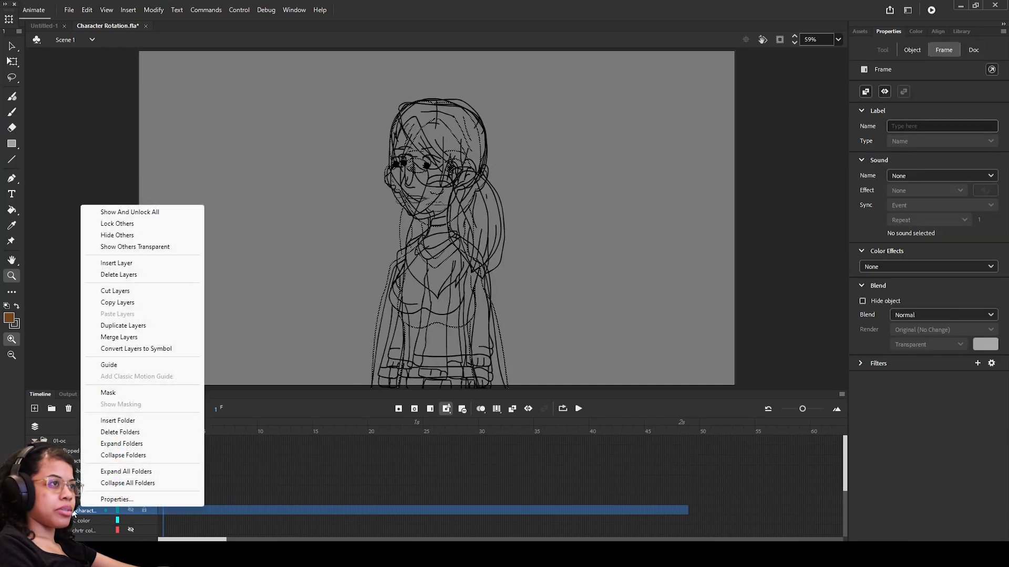
key("Escape")
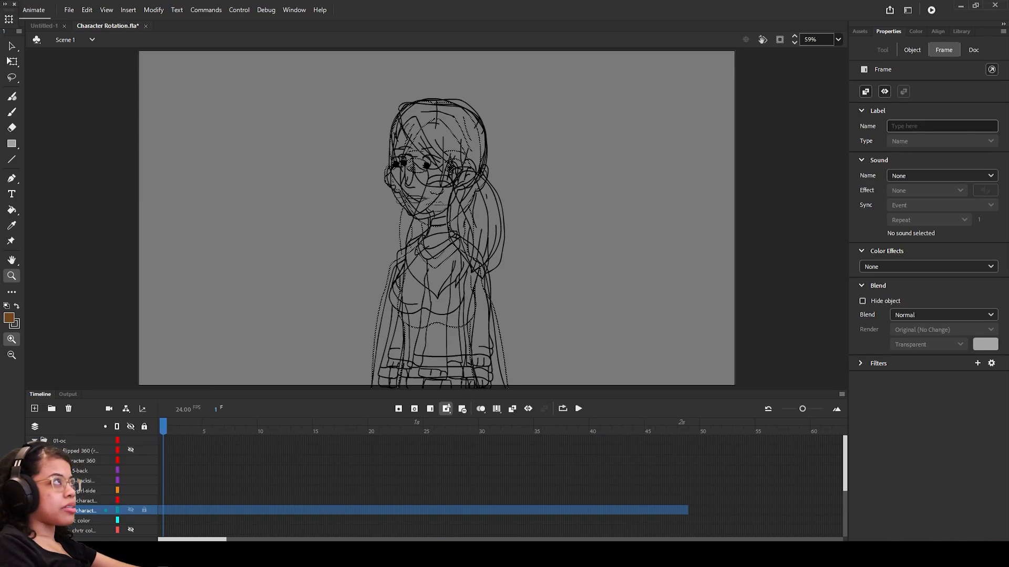
scroll(79, 487, "down", 1)
right_click(83, 488)
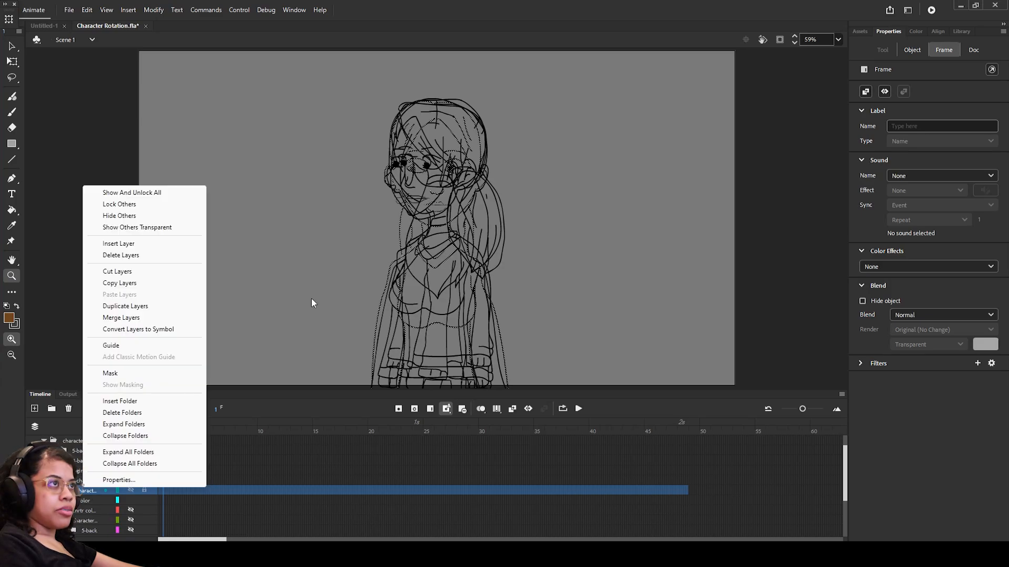
left_click(152, 329)
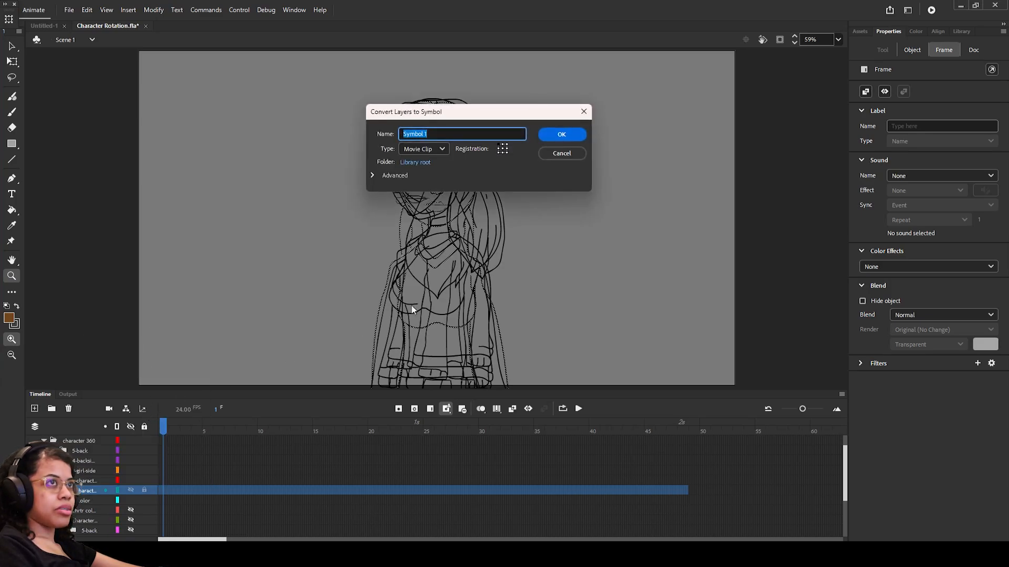
left_click(561, 135)
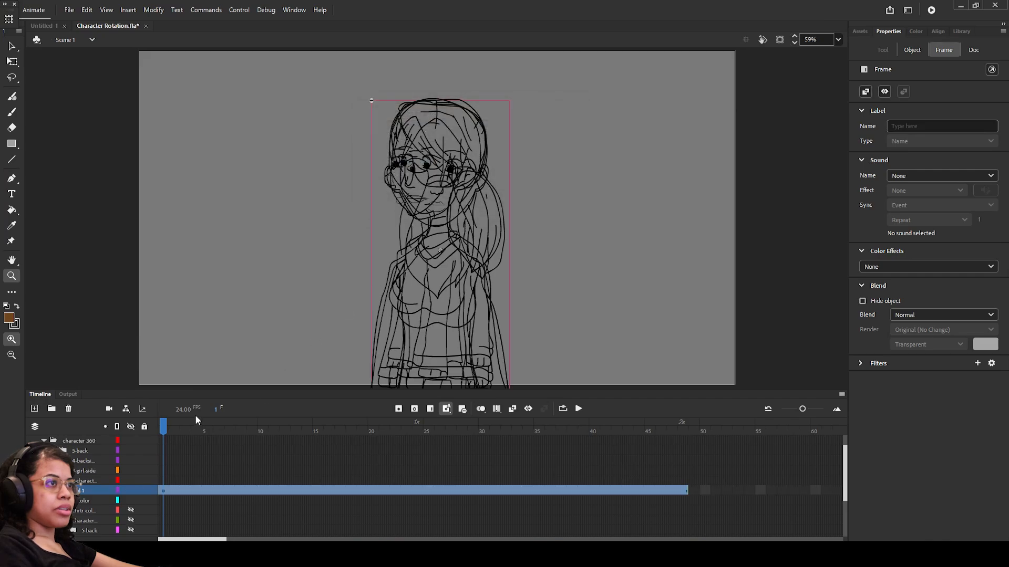
mouse_move(168, 423)
left_mouse_down()
mouse_move(202, 426)
mouse_move(161, 428)
left_mouse_up()
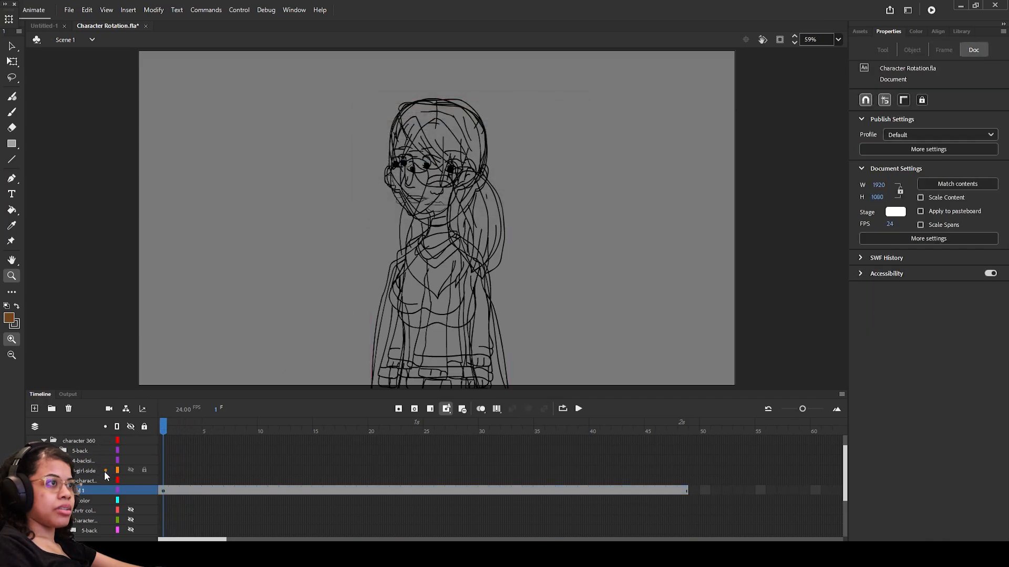
Step: Hide the other four view folders in character 360, leaving only the front-view symbol visible
left_click(131, 480)
left_click(131, 470)
left_click(131, 460)
left_click(131, 451)
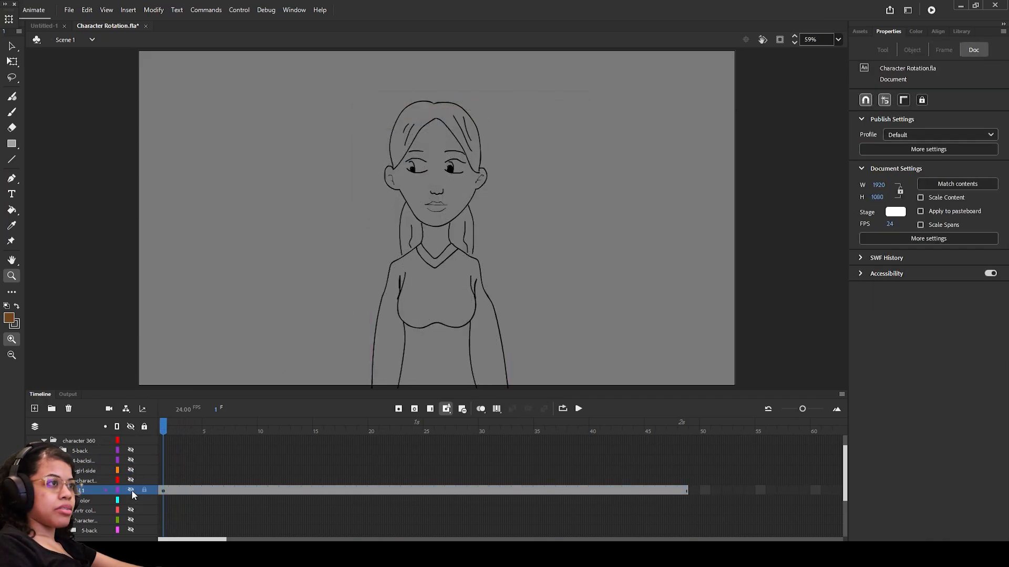
left_click(132, 490)
left_click(131, 491)
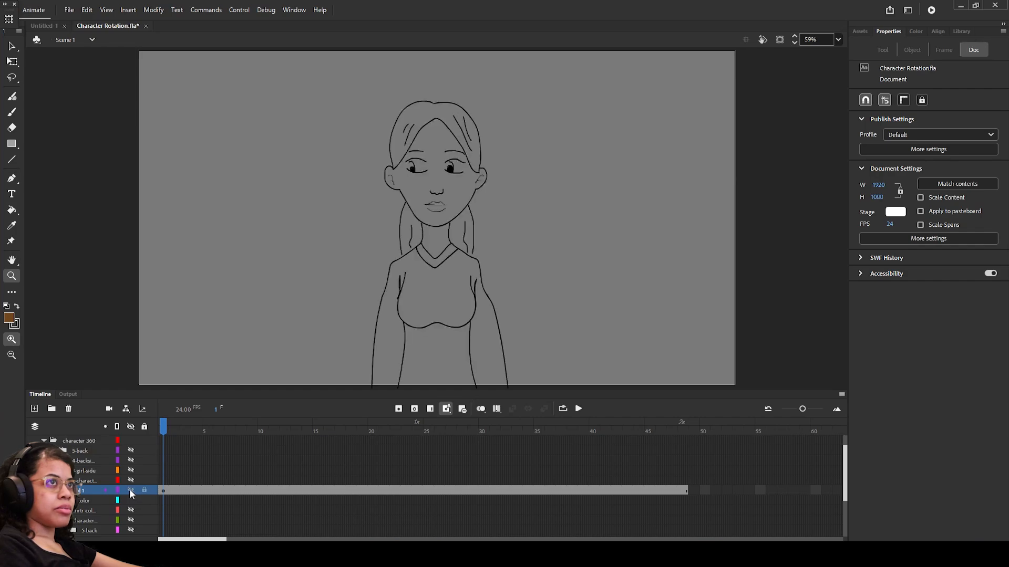
left_click(131, 491)
left_click(130, 490)
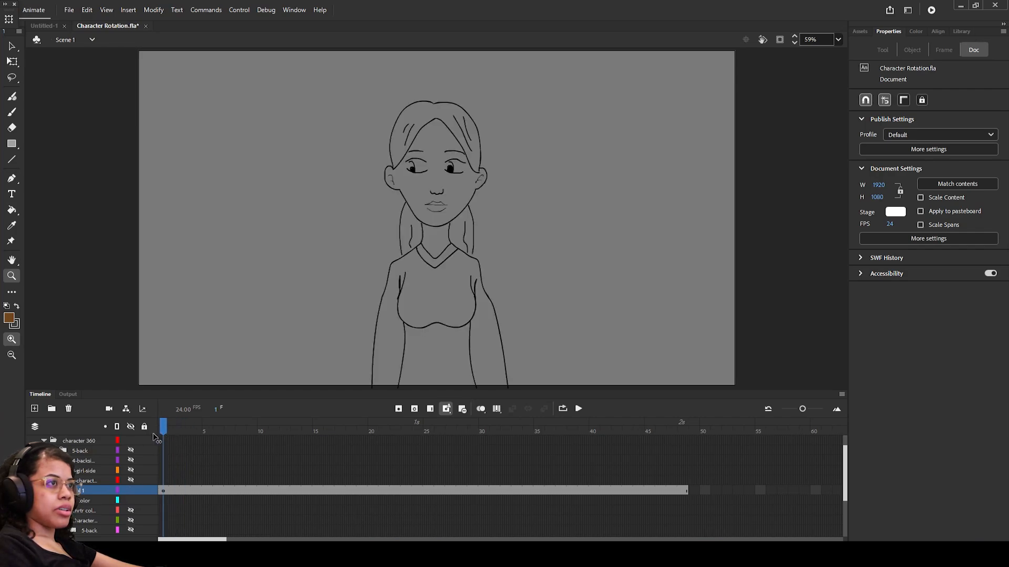
Step: Insert a blank keyframe at frame 3 on the Symbol 1 layer to end the front view
left_click(184, 490)
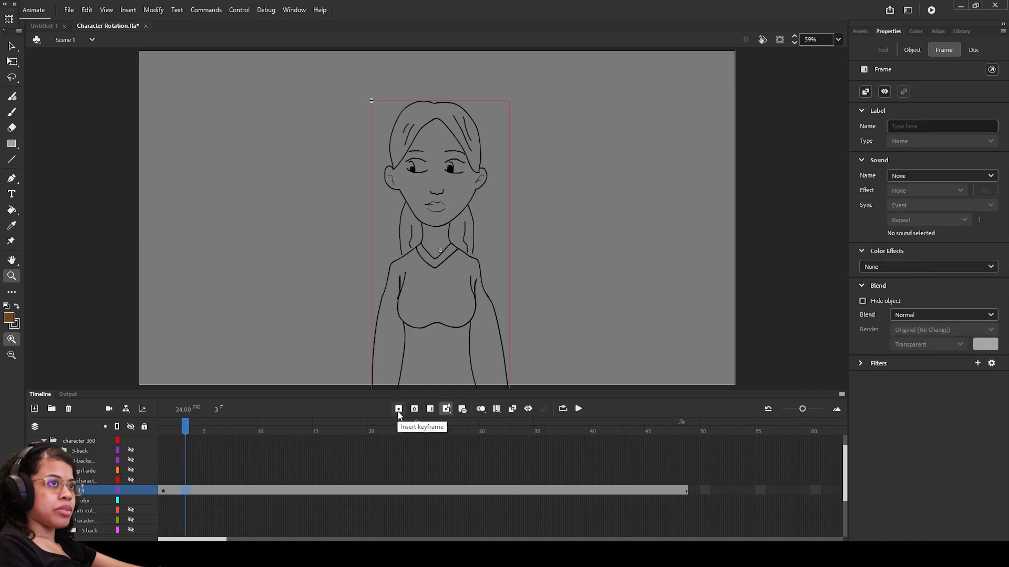
left_click(171, 427)
left_click(183, 426)
Step: Convert the character folder above Symbol 1 and the girl-side folder to separate symbols with default names
right_click(85, 479)
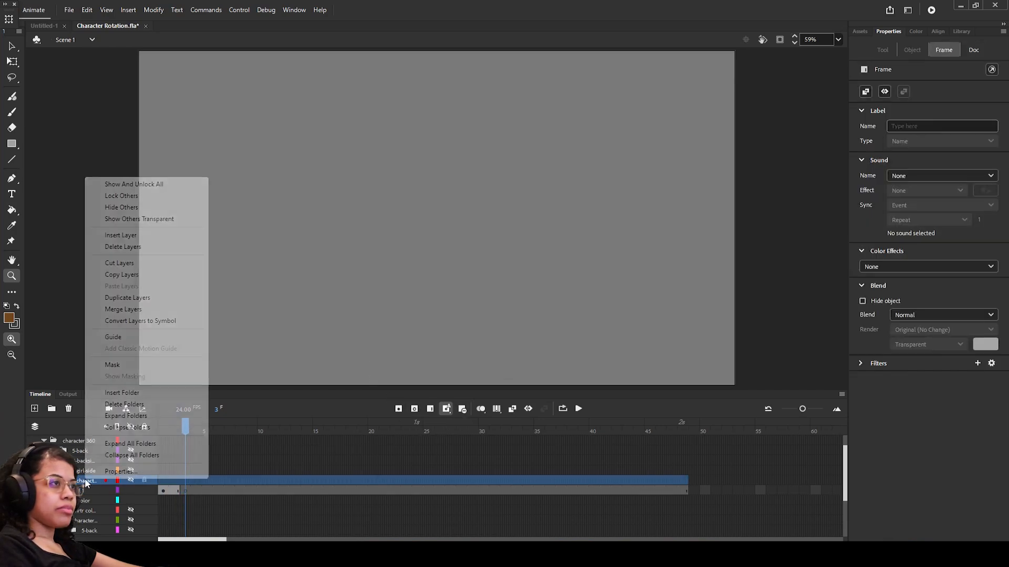
left_click(140, 320)
right_click(74, 468)
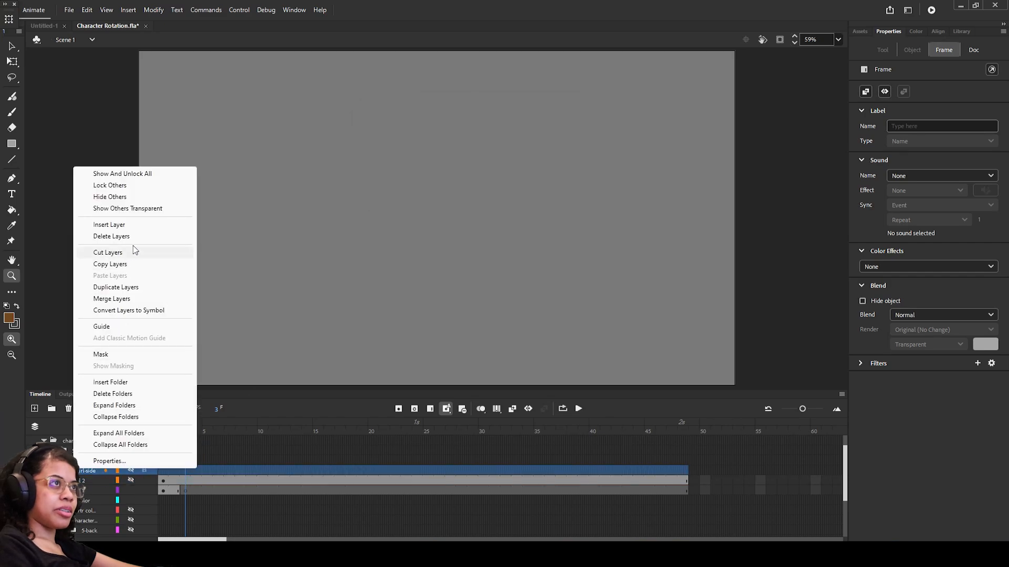
left_click(130, 471)
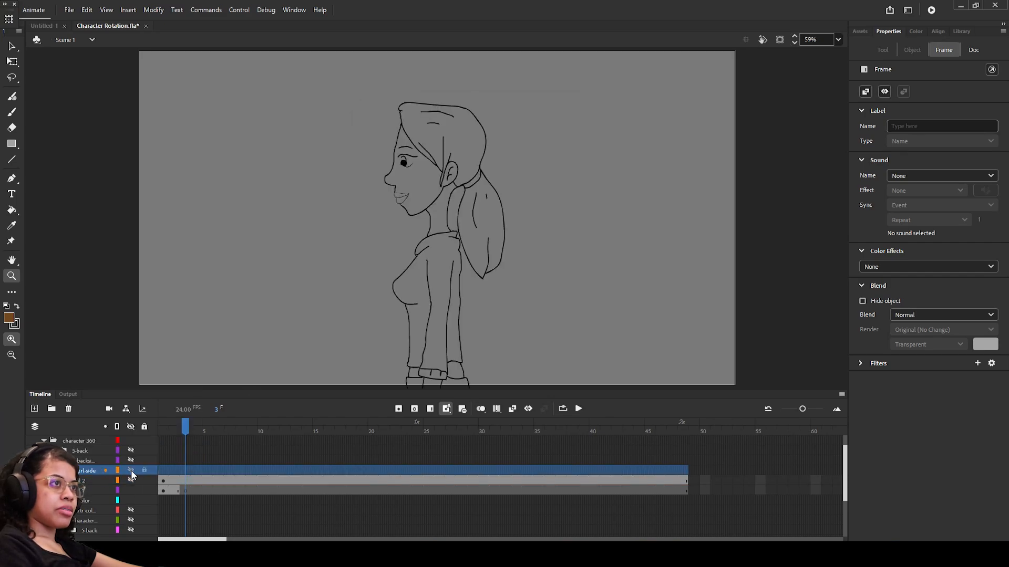
left_click(131, 471)
right_click(90, 470)
left_click(152, 313)
left_click(559, 135)
Step: Convert the 4-backside and 5-back folders in character 360 to separate symbols with default names
right_click(80, 458)
left_click(157, 299)
left_click(559, 135)
right_click(83, 450)
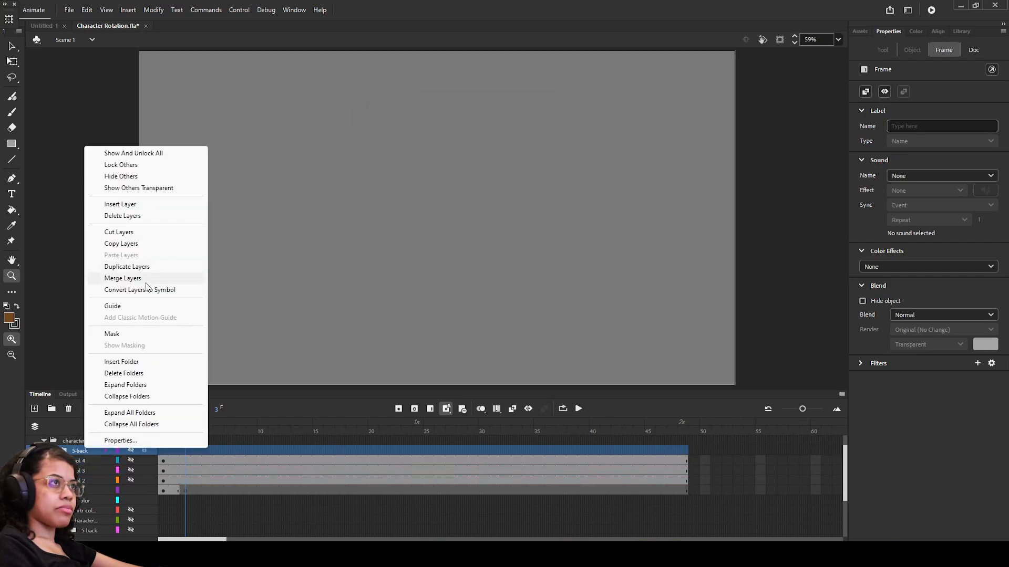
left_click(148, 289)
left_click(559, 135)
Step: Move the starting keyframes of Symbols 2, 3, 4 and 5 to frames 3, 5, 7 and 9
scroll(121, 506, "up", 1)
left_click_drag(164, 501, 230, 481)
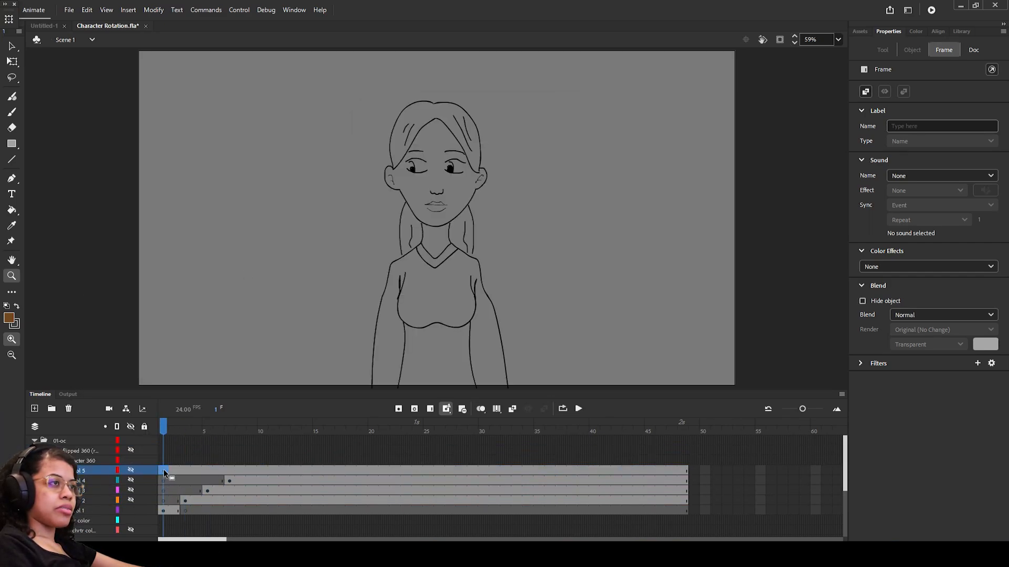
left_click_drag(163, 471, 252, 471)
Step: Insert blank keyframes at frames 5, 7, 9 and 11 on the Symbol 2, 3, 4 and 5 layers
left_click(208, 501)
left_click(414, 409)
left_click(230, 491)
left_click(414, 408)
left_click(252, 482)
left_click(414, 408)
left_click(415, 408)
Step: Return to frame 1, unhide the symbol layers, and show the flipped 360 (right) folder with its contents expanded
left_click_drag(274, 426, 120, 443)
left_click(130, 471)
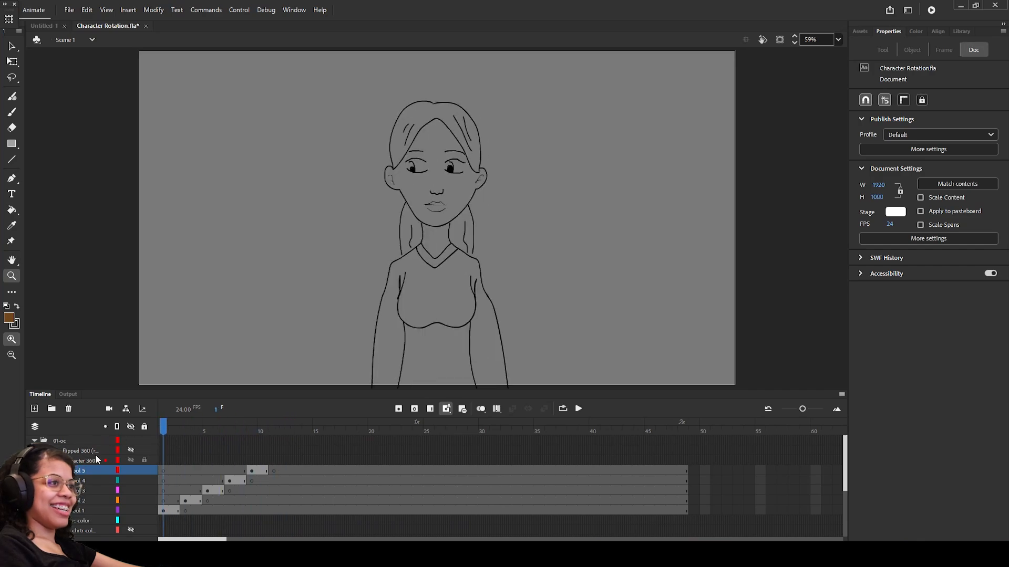
left_click(131, 450)
left_click(79, 451)
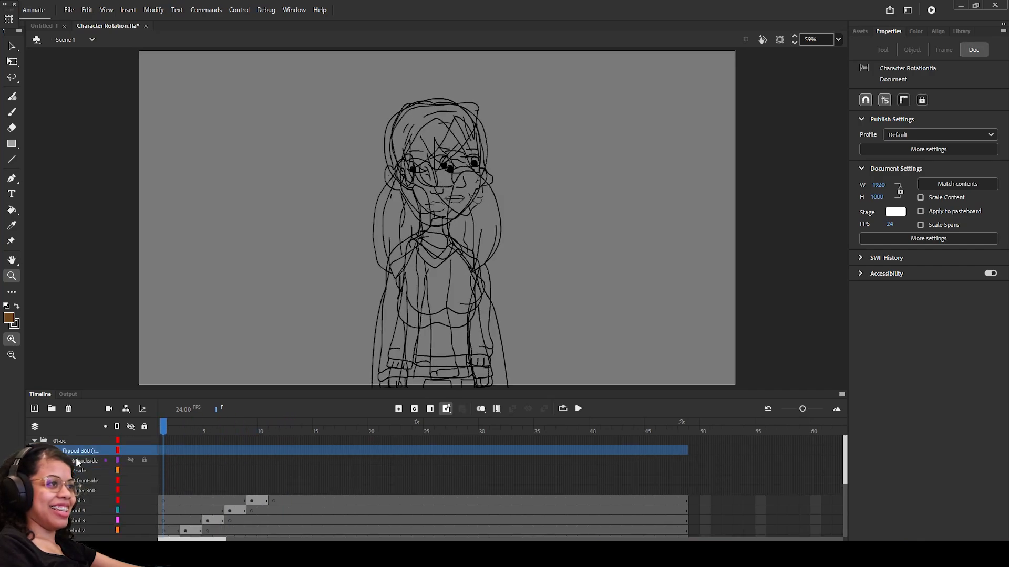
Step: Reverse the order of the flipped 360 view folders so frontside is uppermost and backside is lowest
left_click(83, 480)
mouse_move(83, 462)
left_mouse_down()
mouse_move(82, 485)
mouse_move(83, 475)
left_mouse_up()
left_click(85, 462)
Step: Convert the backside, side and frontside folders of flipped 360 (right) to separate symbols with default names
right_click(74, 479)
left_click(126, 322)
left_click(574, 126)
right_click(75, 471)
left_click(126, 312)
right_click(78, 461)
left_click(125, 304)
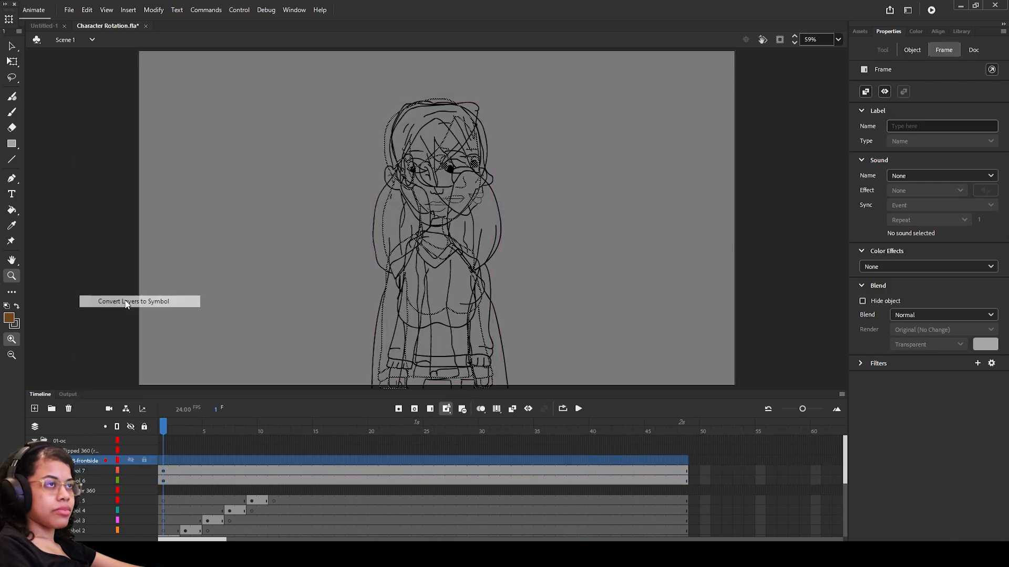
Step: Move the starting keyframes of Symbols 6, 7 and 8 to frames 11, 13 and 15
left_click(163, 481)
left_click_drag(162, 481, 273, 481)
left_click(163, 471)
left_click_drag(163, 471, 297, 470)
left_click(163, 461)
left_click_drag(163, 460, 318, 461)
Step: Insert blank keyframes at frames 13, 15 and 17 on Symbols 6, 7 and 8, and play the rotation
left_click(295, 481)
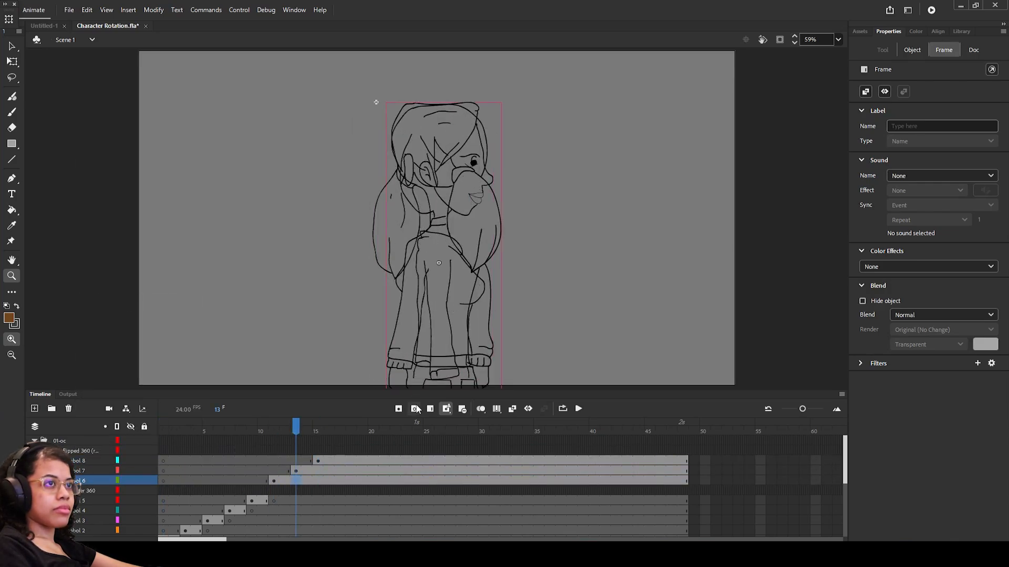
left_click(579, 409)
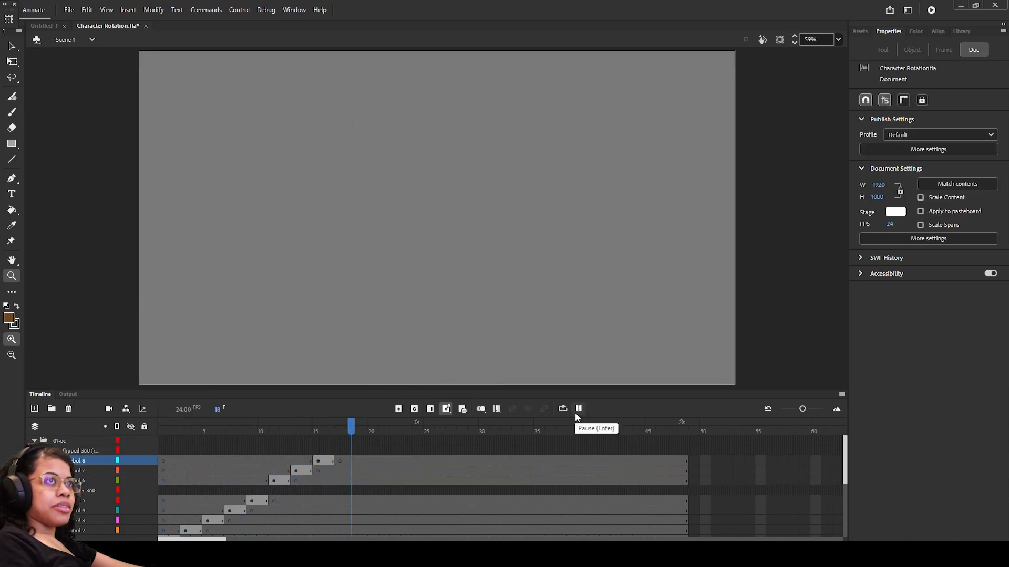
Step: Enable editing of multiple frames, hide every symbol layer except Symbol 6, and select all of Symbol 6's frames
mouse_move(294, 428)
left_mouse_down()
mouse_move(178, 434)
mouse_move(344, 436)
mouse_move(291, 444)
left_mouse_up()
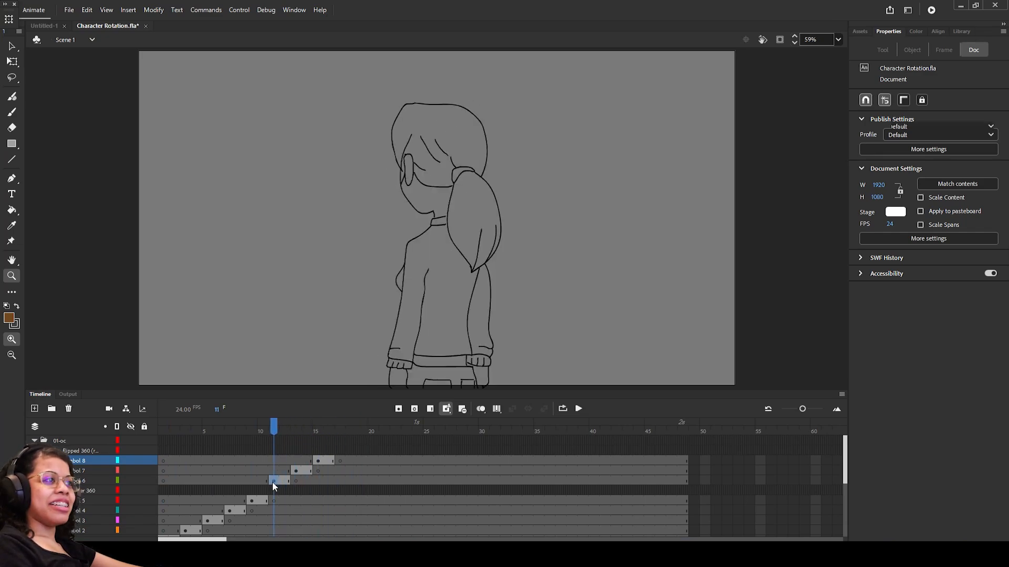
left_click(273, 481)
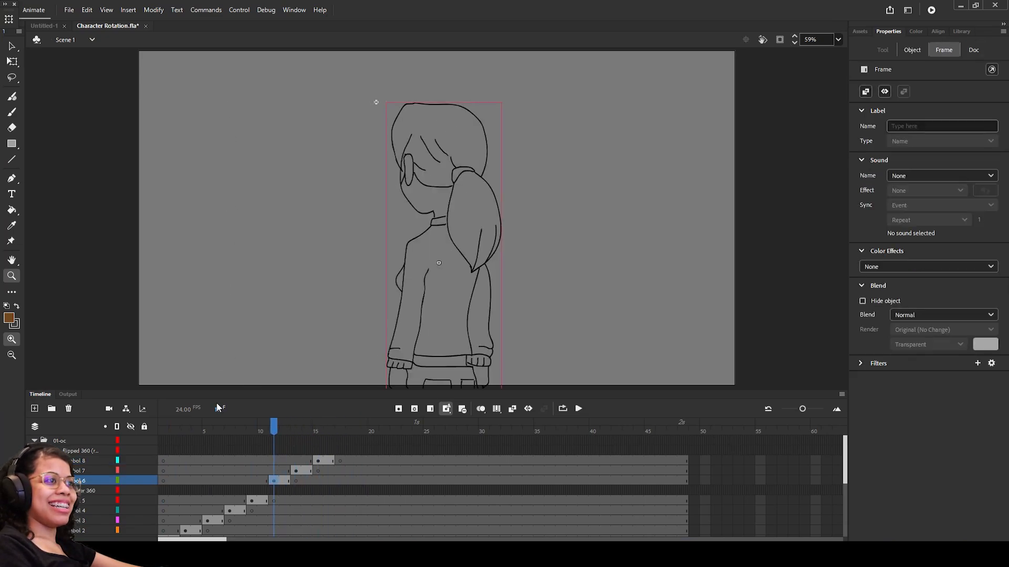
left_click(161, 431)
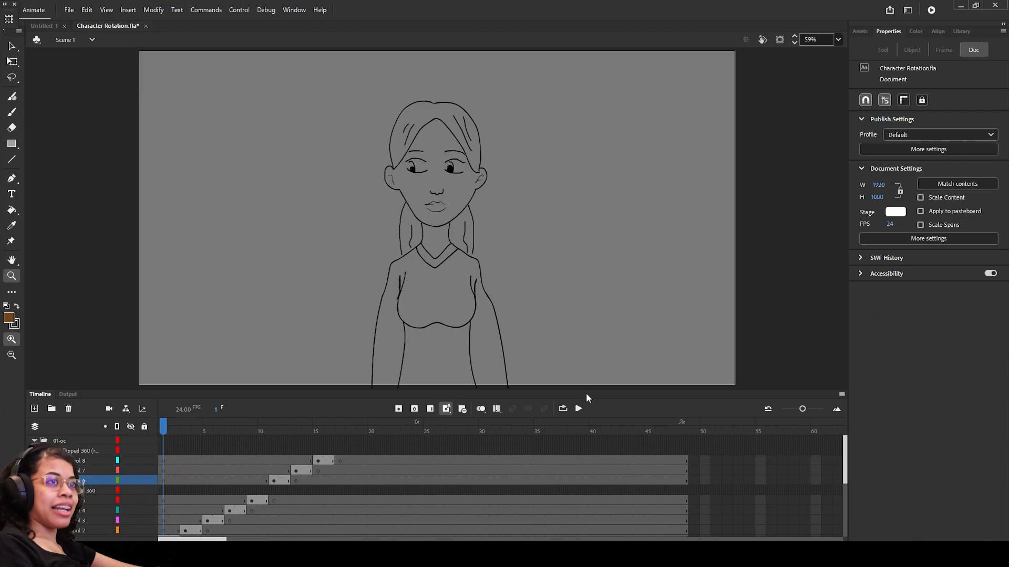
mouse_move(265, 430)
left_mouse_down()
mouse_move(273, 432)
mouse_move(162, 431)
left_mouse_up()
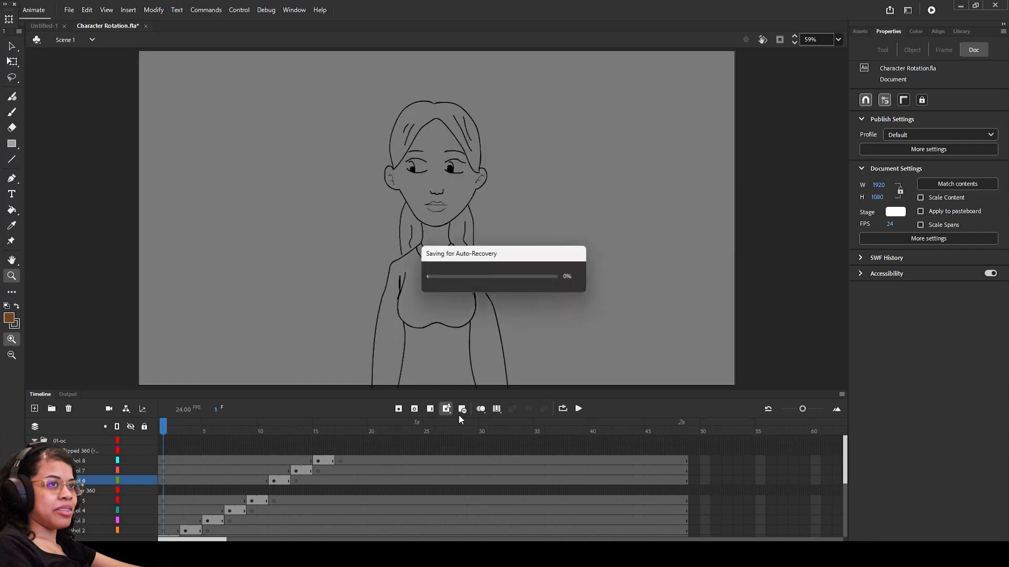
left_click(494, 409)
left_click_drag(130, 460, 131, 470)
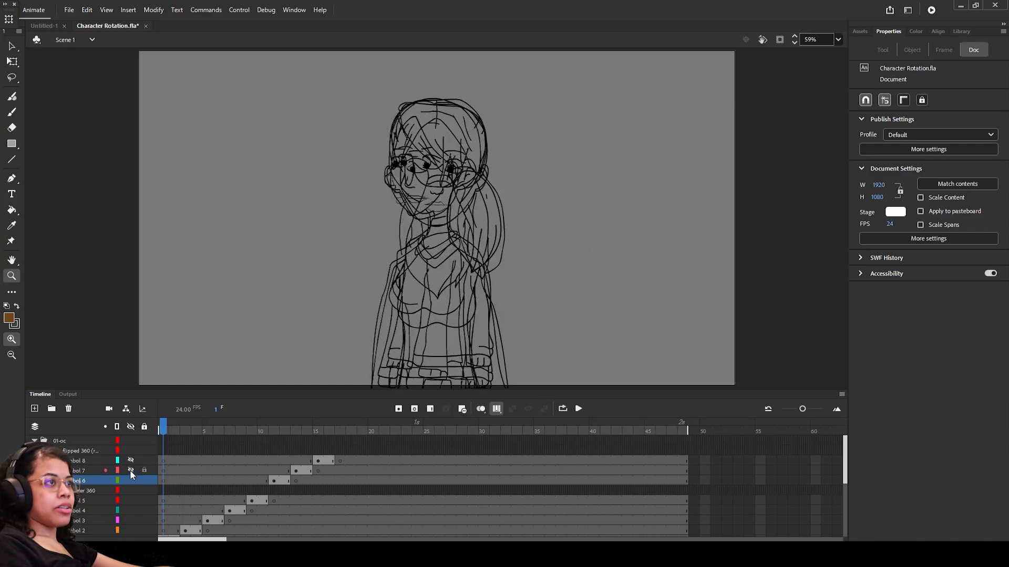
scroll(129, 490, "down", 1)
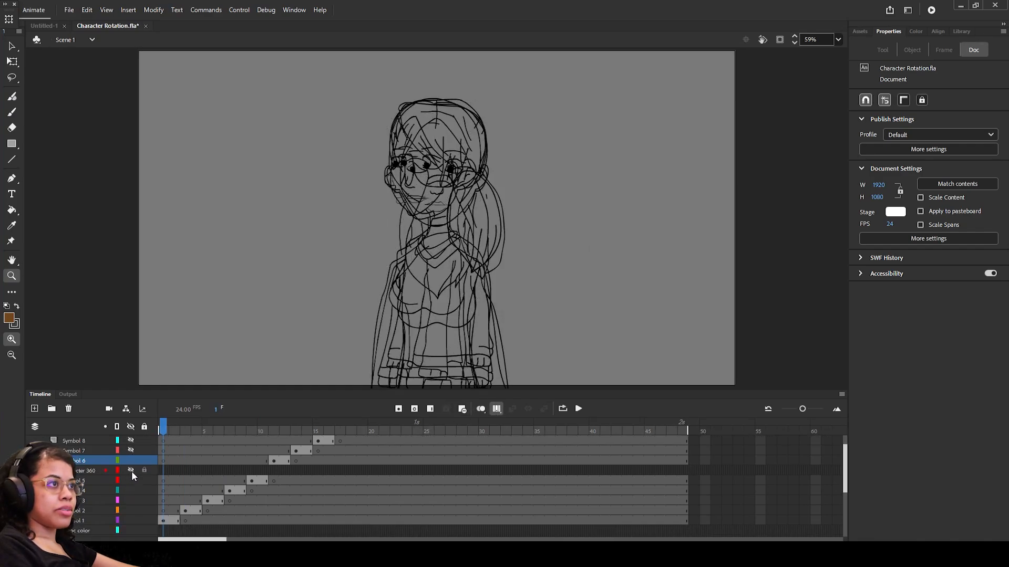
left_click_drag(131, 470, 131, 518)
scroll(130, 498, "up", 1)
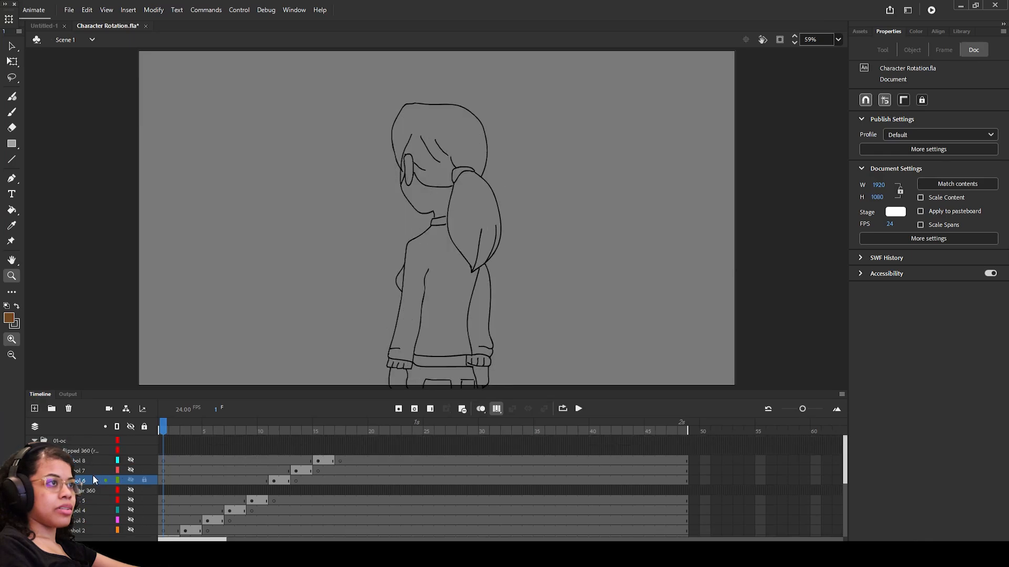
left_click(93, 478)
left_click(265, 429)
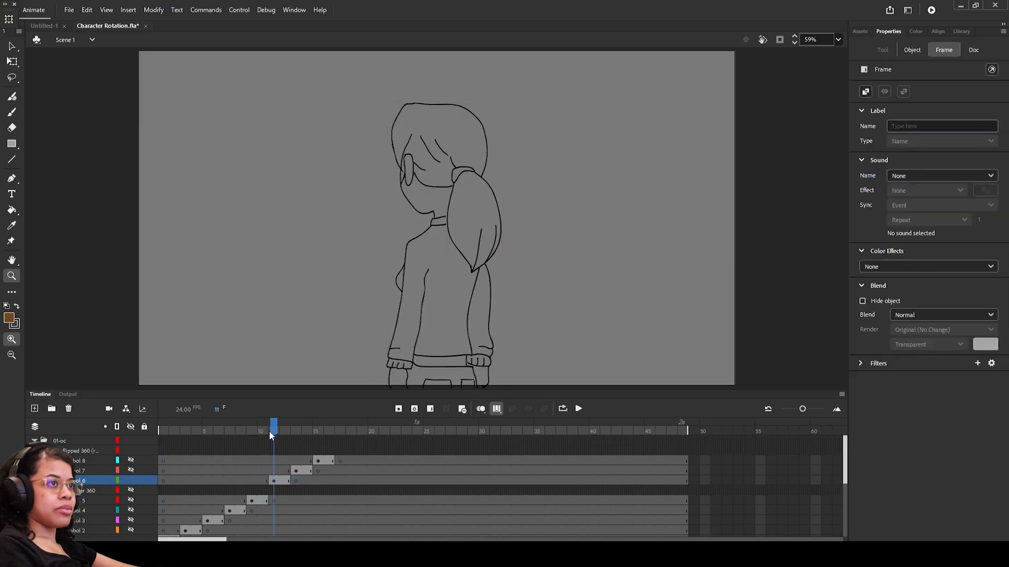
left_click(90, 481)
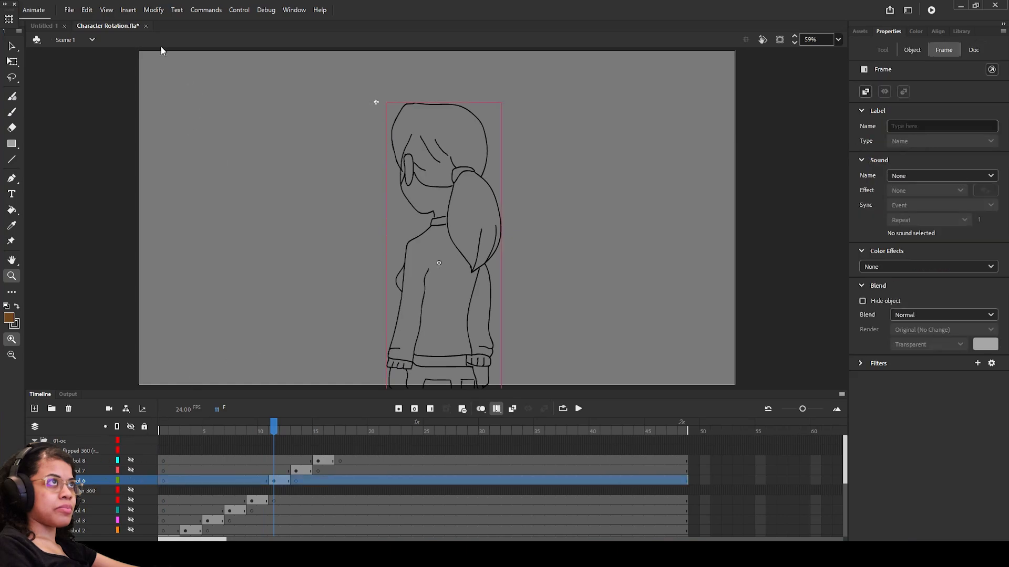
left_click(179, 10)
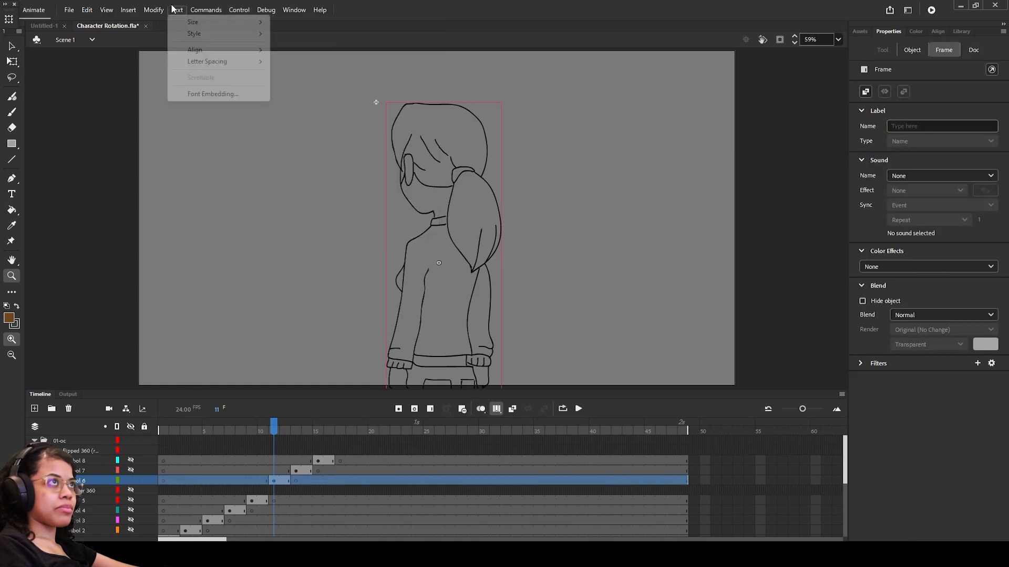
mouse_move(240, 163)
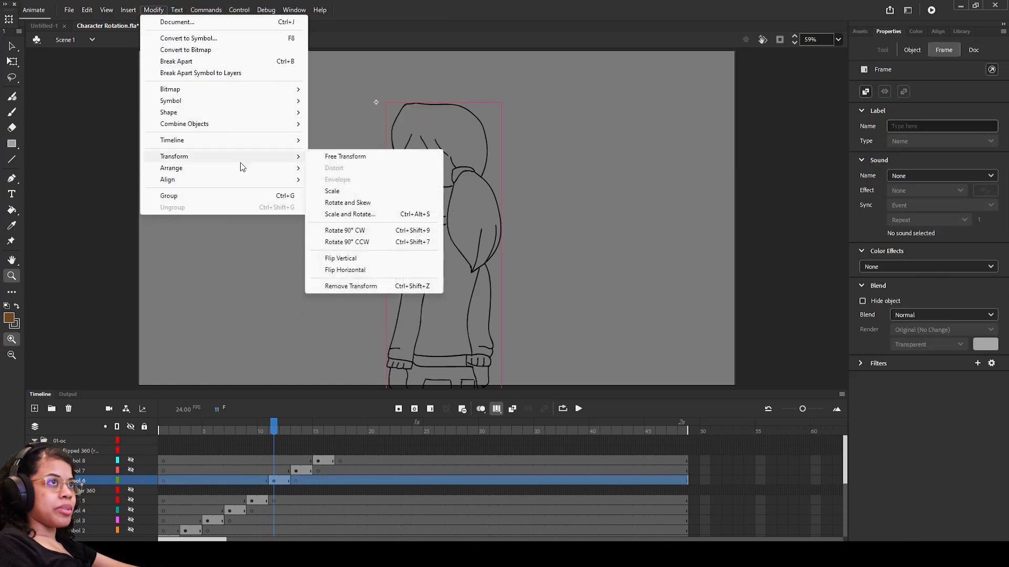
left_click(340, 259)
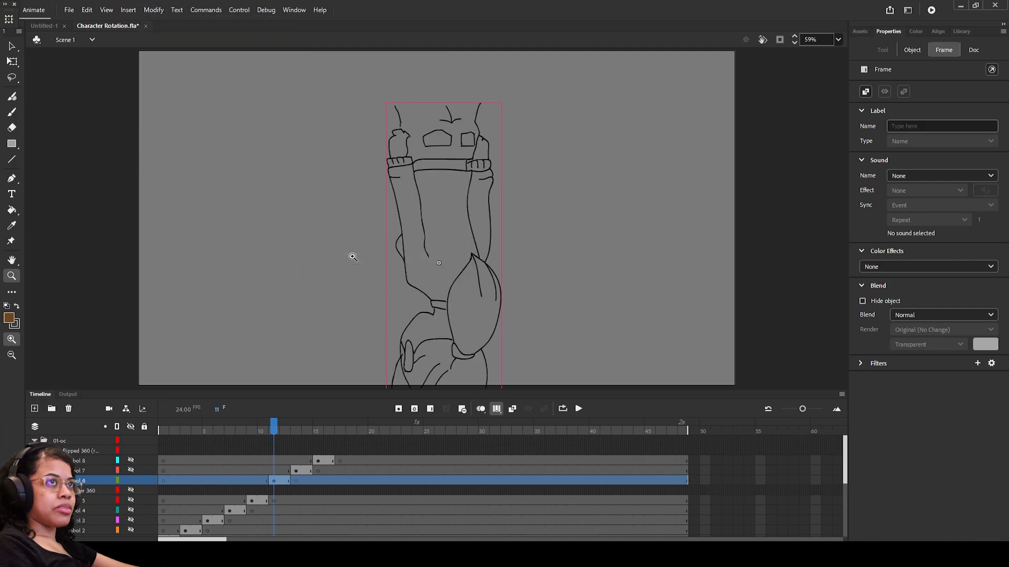
key("ctrl+z")
Step: Flip the Symbol 6 back-view drawing horizontally at frame 11
left_click(134, 10)
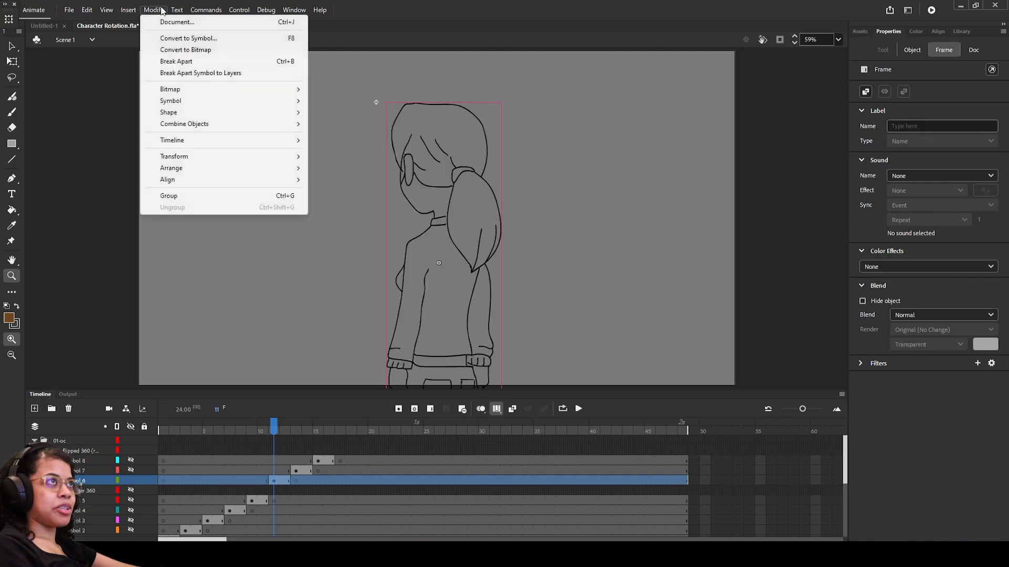
mouse_move(216, 157)
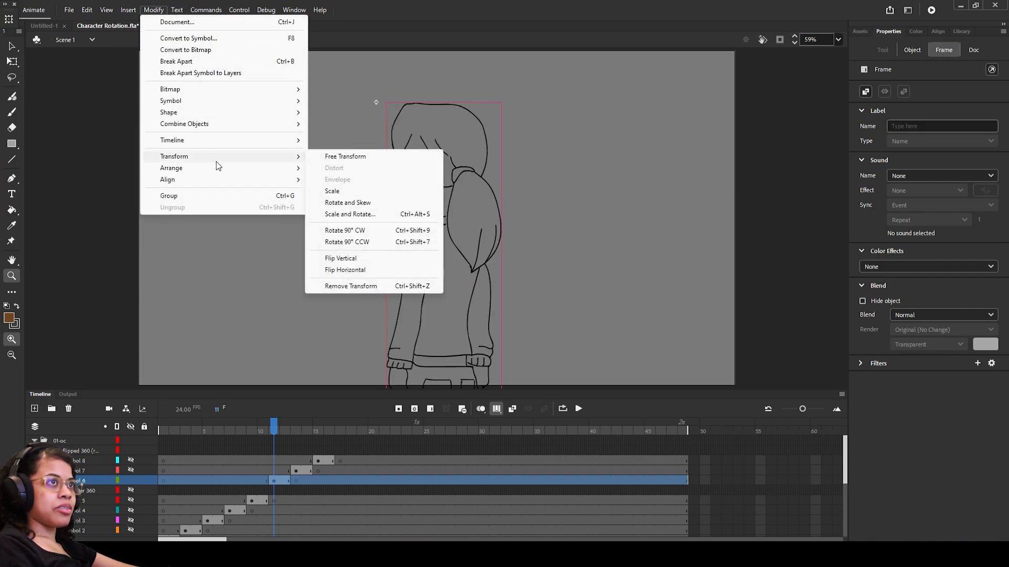
left_click(389, 268)
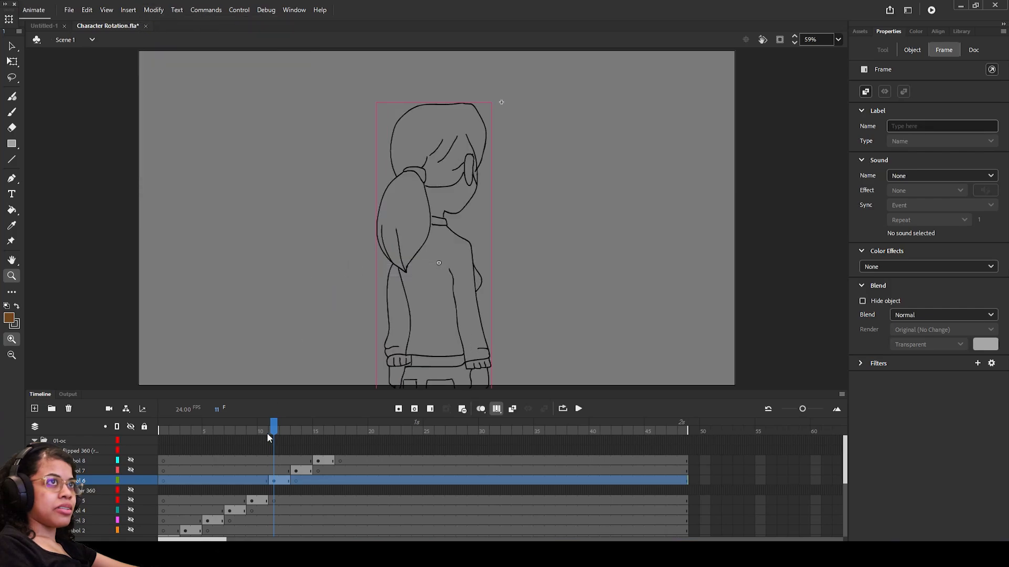
left_click(258, 449)
left_click_drag(260, 427, 154, 426)
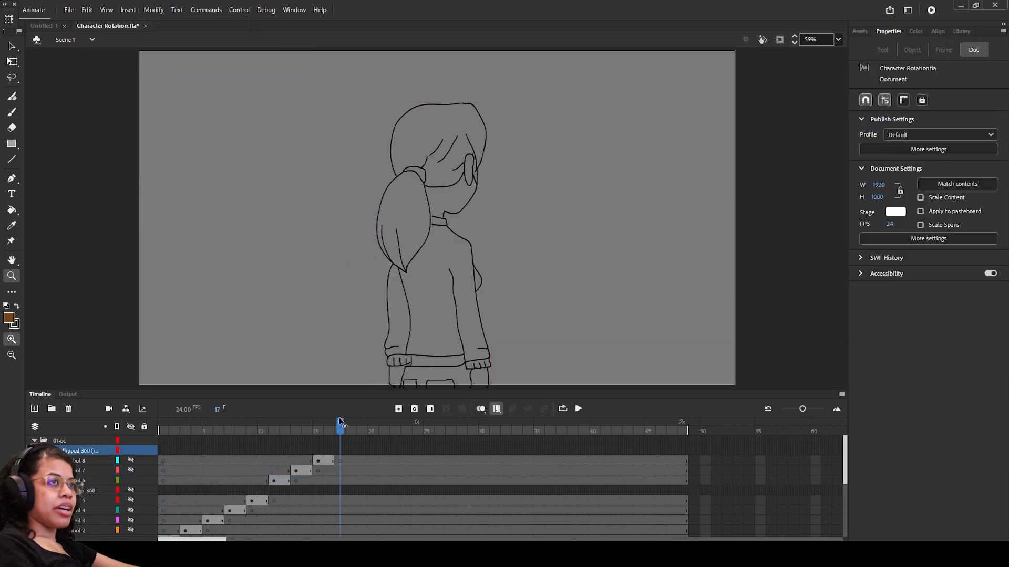
left_click_drag(377, 419, 267, 421)
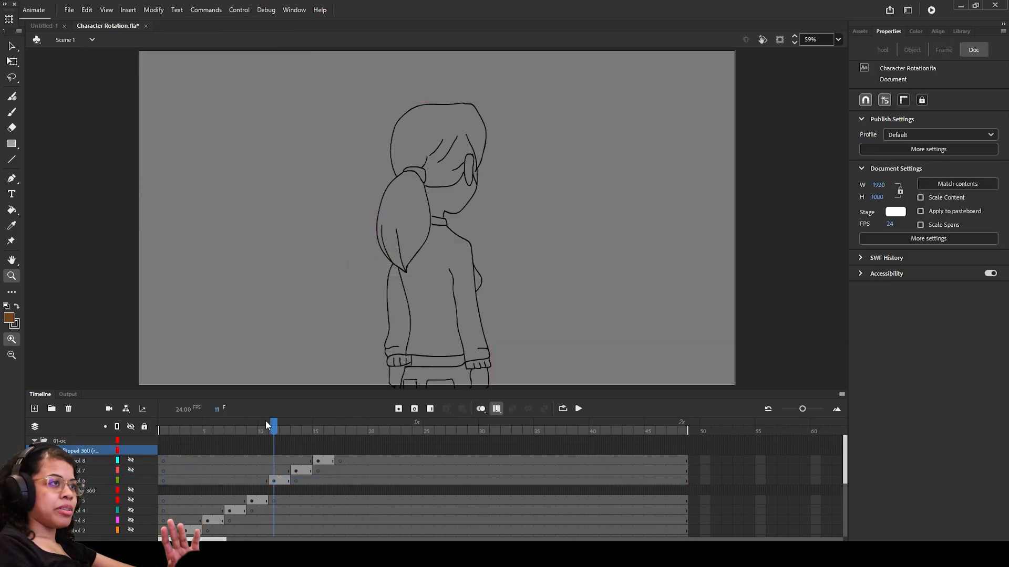
left_click(131, 470)
left_click(131, 470)
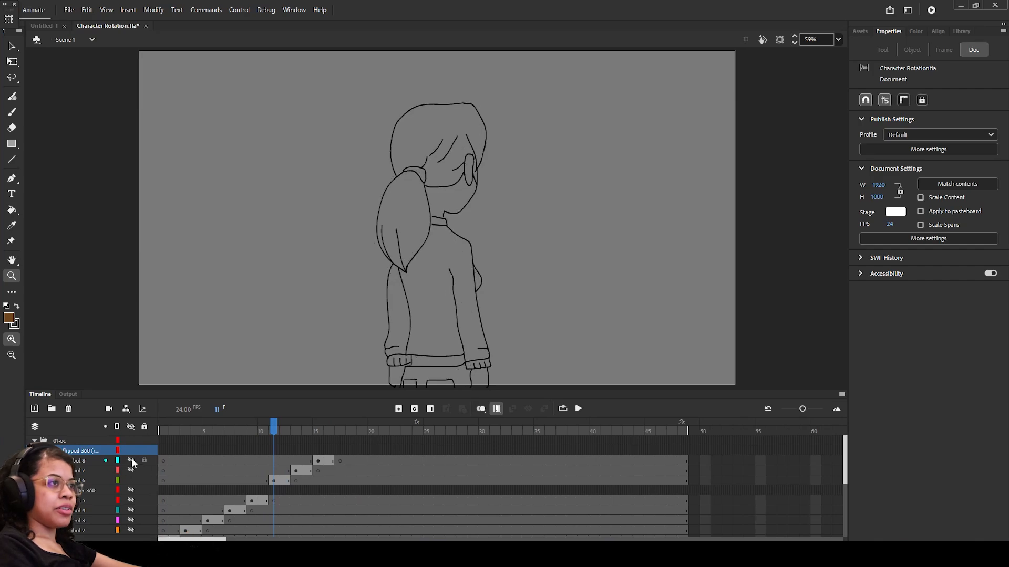
Step: Turn off multiple-frame editing, show all hidden symbol layers, and preview the line-art rotation
left_click(496, 410)
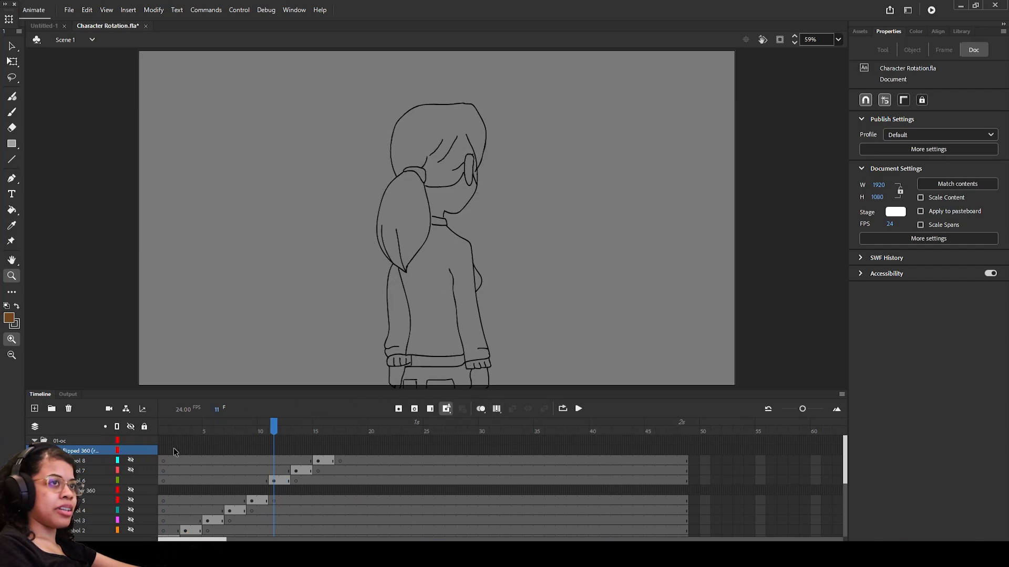
scroll(111, 481, "down", 1)
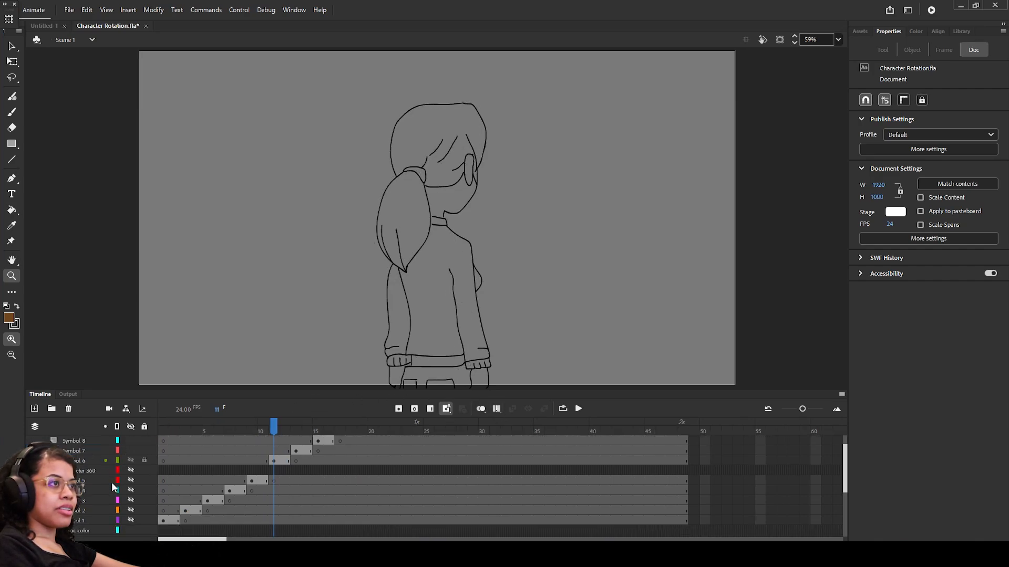
scroll(141, 470, "up", 1)
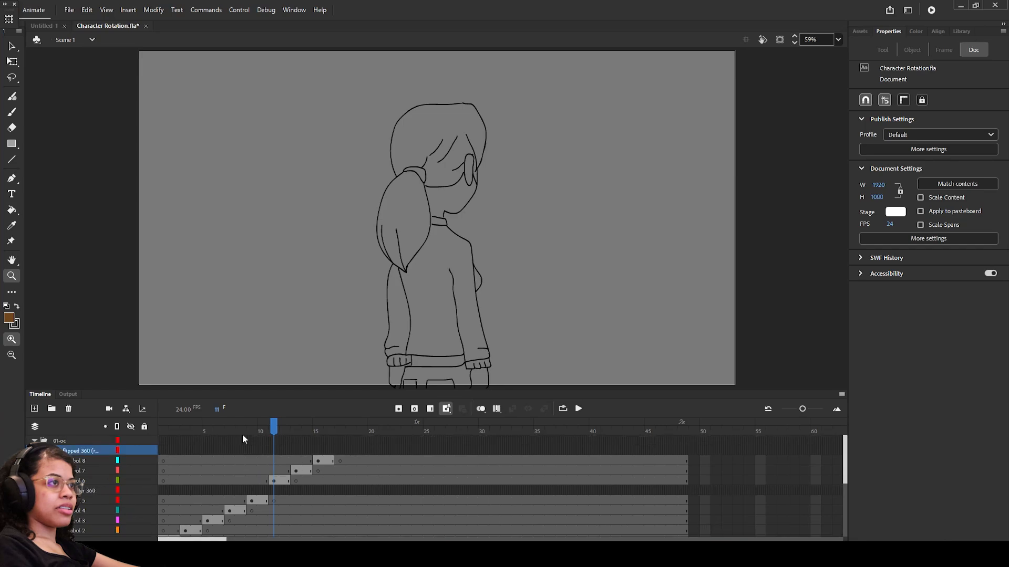
left_click_drag(242, 434, 349, 431)
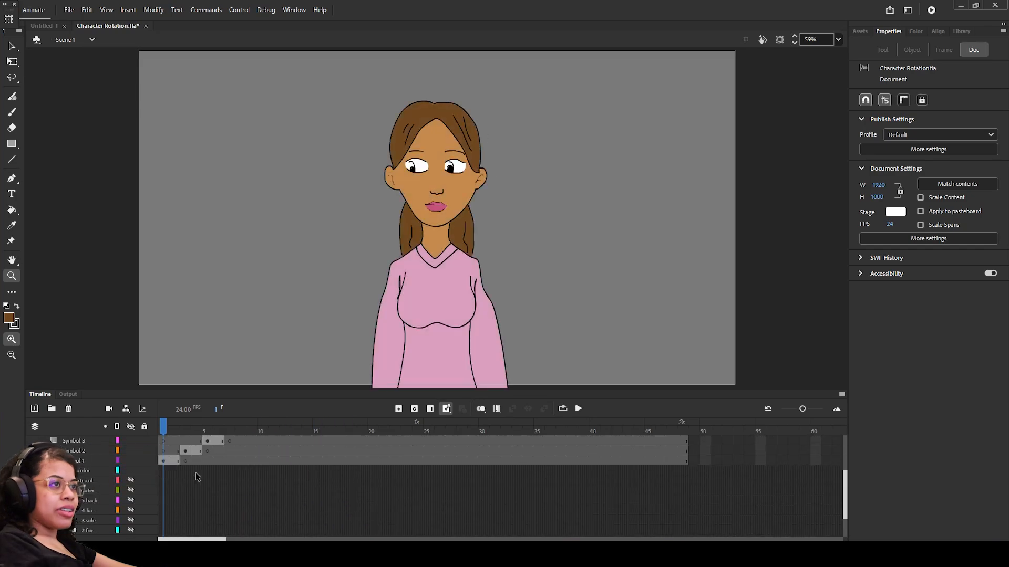
Step: Convert the five character color view folders to separate symbols and stagger them in two-frame spans starting at frames 1, 3, 5, 7 and 9
right_click(82, 500)
left_click(131, 439)
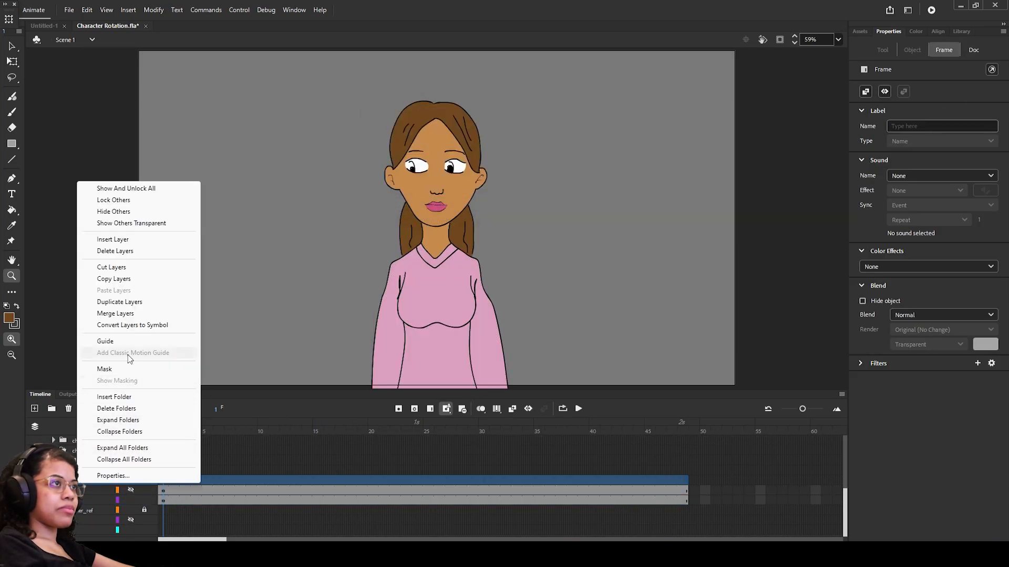
right_click(92, 475)
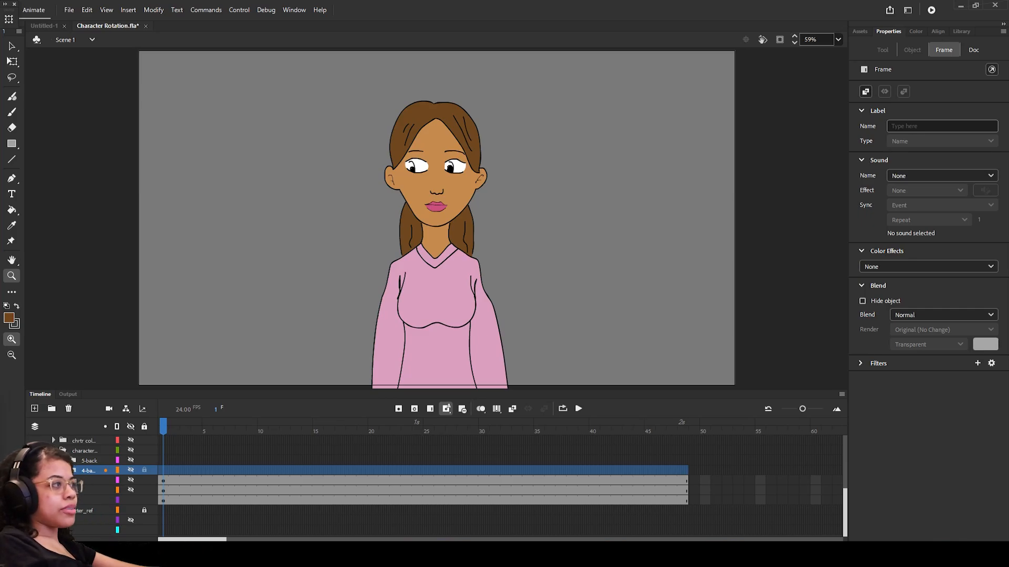
left_click(561, 134)
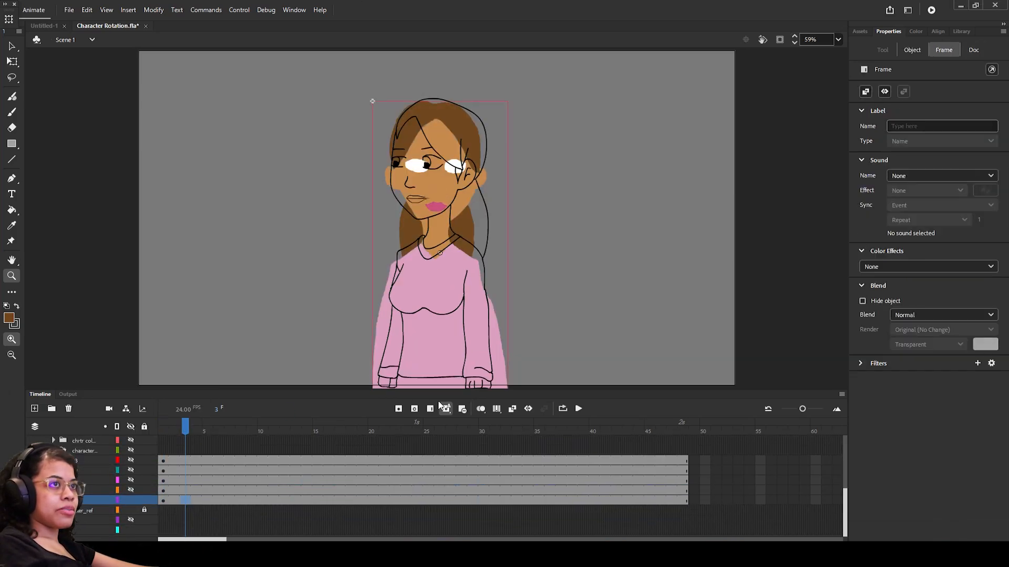
mouse_move(164, 426)
left_mouse_down()
mouse_move(270, 427)
mouse_move(161, 440)
left_mouse_up()
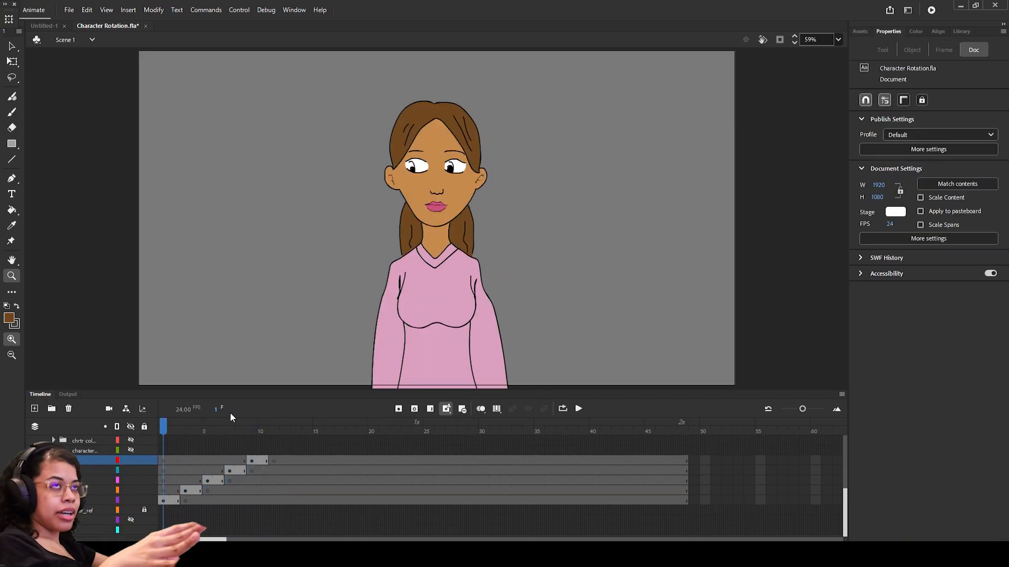
Step: Expand the chrtr color (side) folder and make its contents visible
scroll(106, 479, "up", 2)
left_click(89, 491)
left_click(45, 480)
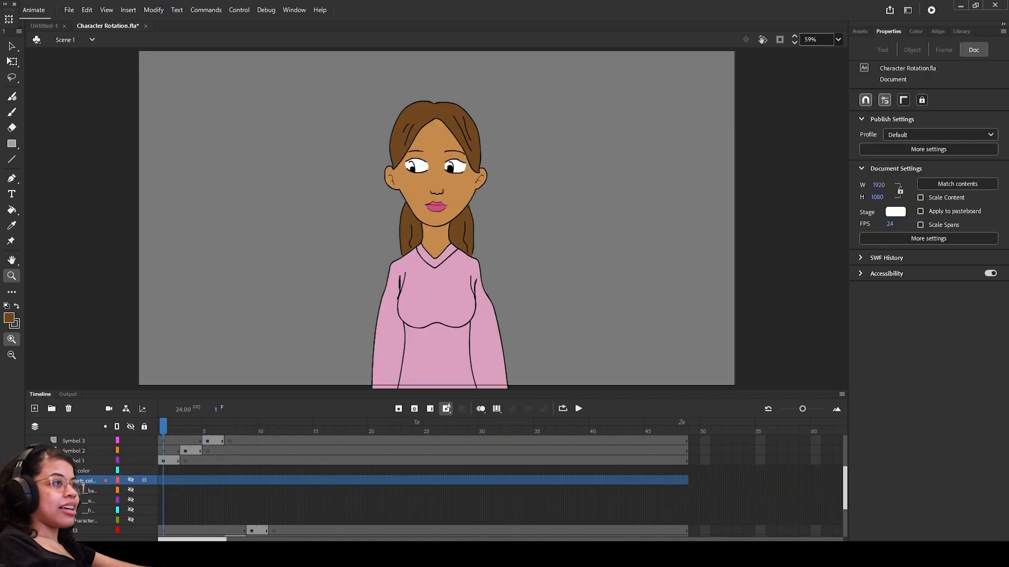
left_click(54, 500)
left_click(131, 481)
scroll(105, 488, "down", 1)
Step: Convert the front, side and back folders of chrtr color (side) to separate symbols
right_click(90, 490)
left_click(141, 332)
right_click(89, 481)
left_click(139, 322)
right_click(89, 471)
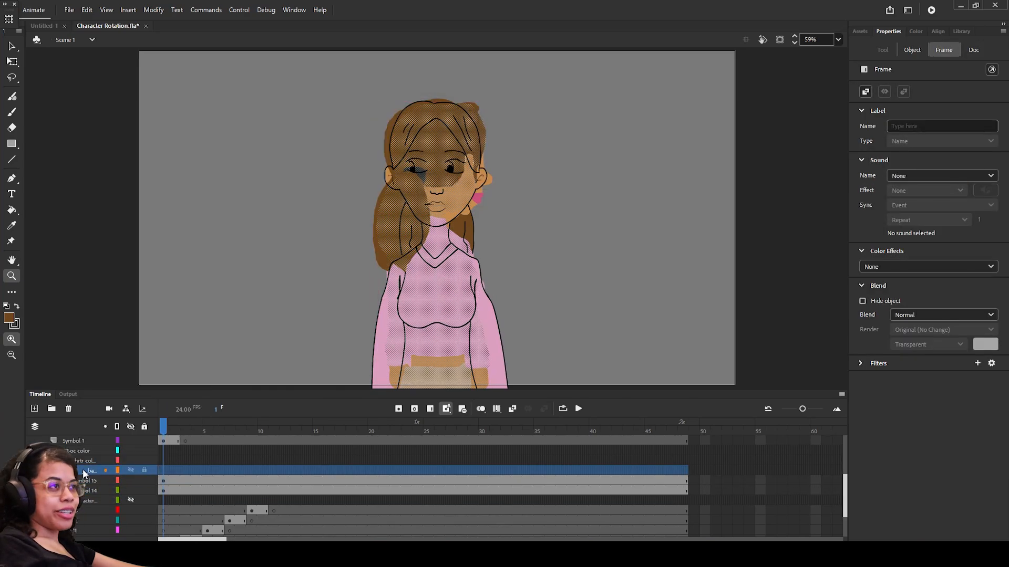
left_click(139, 312)
Step: Move the starting keyframes of Symbols 14, 15 and 16 to frames 11, 13 and 15
left_click_drag(163, 427, 273, 427)
left_click_drag(163, 491, 273, 491)
left_click_drag(163, 481, 294, 478)
left_click_drag(327, 472, 318, 471)
Step: Insert blank keyframes at frames 13, 15 and 17 on Symbols 14, 15 and 16, and scrub through the colored rotation
left_click(296, 490)
left_click(414, 409)
left_click(317, 482)
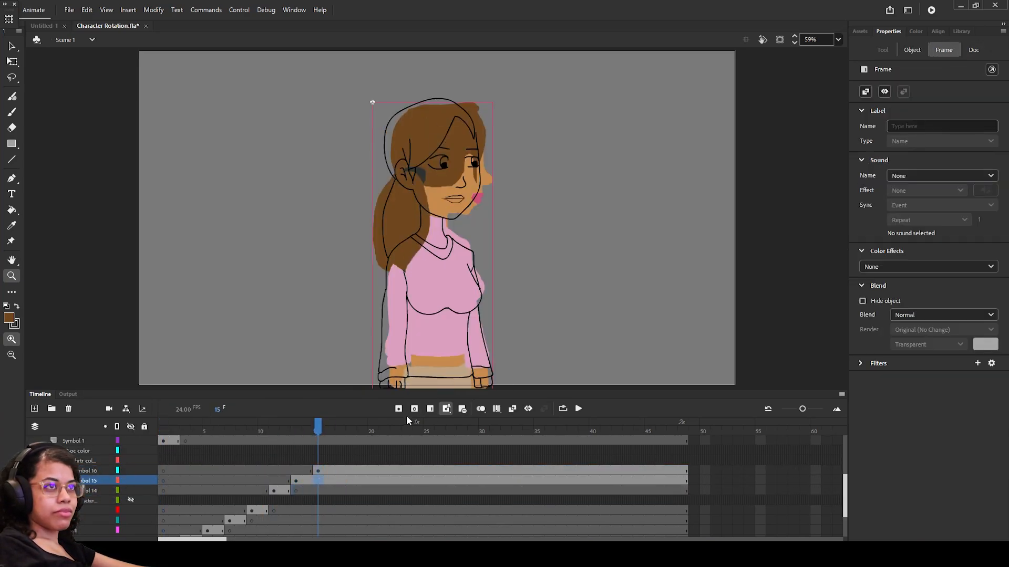
left_click(414, 409)
left_click(340, 471)
left_click(414, 410)
left_click_drag(339, 431, 163, 431)
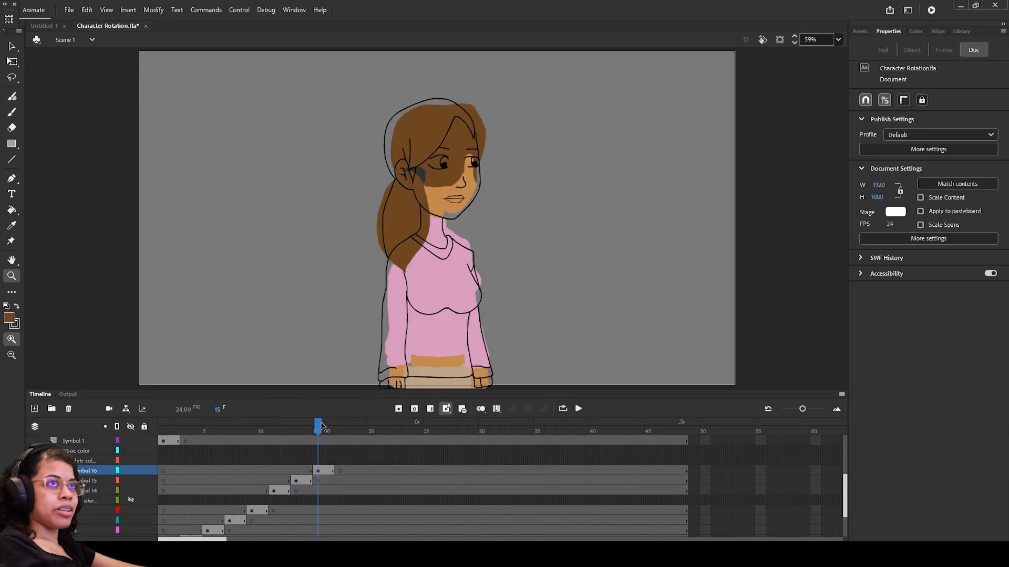
Step: Move the Symbol 14 layer above Symbol 16 within the chrtr color (side) folder
left_click(87, 470)
left_click_drag(87, 490, 87, 467)
left_click(87, 481)
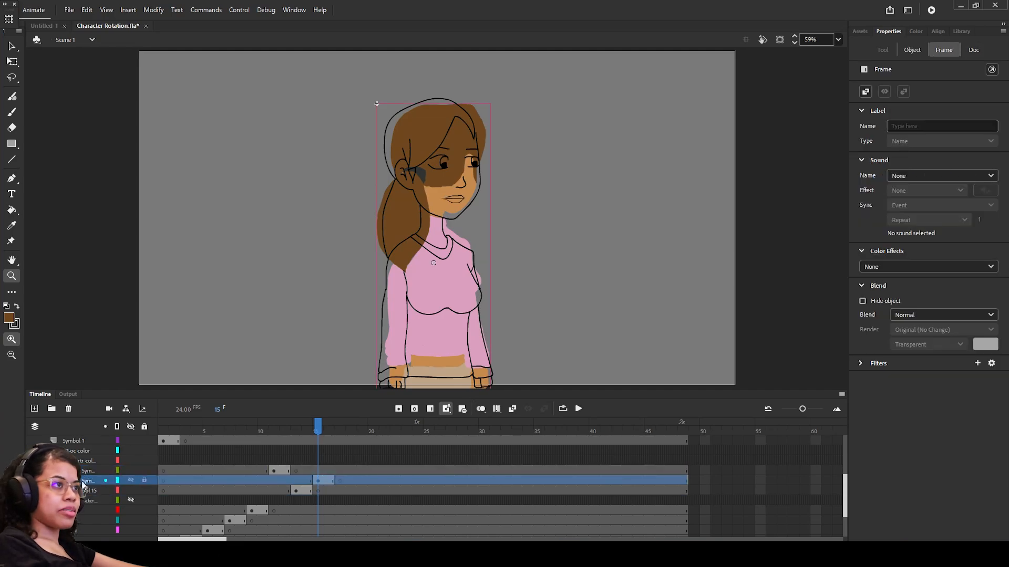
left_click(87, 491)
Step: Shift Symbol_16's starting keyframe to frame 11 and its ending blank keyframe to frame 13, and place its layer below Symbol 15
left_click_drag(158, 430, 174, 431)
left_click(291, 472)
left_click(335, 481)
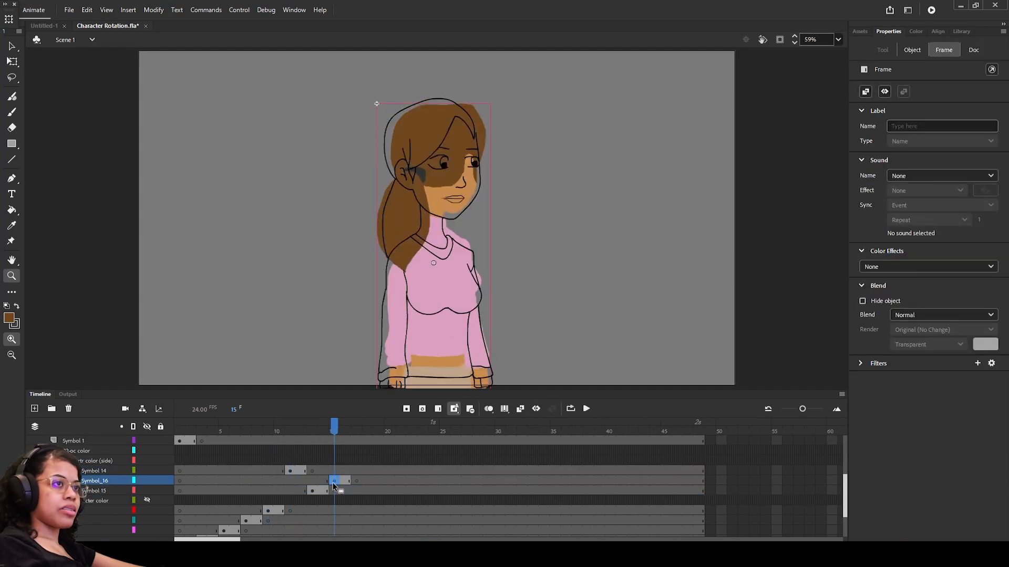
left_click_drag(334, 482, 291, 482)
left_click(345, 481)
left_click(312, 481)
left_click(347, 481)
left_click(362, 480)
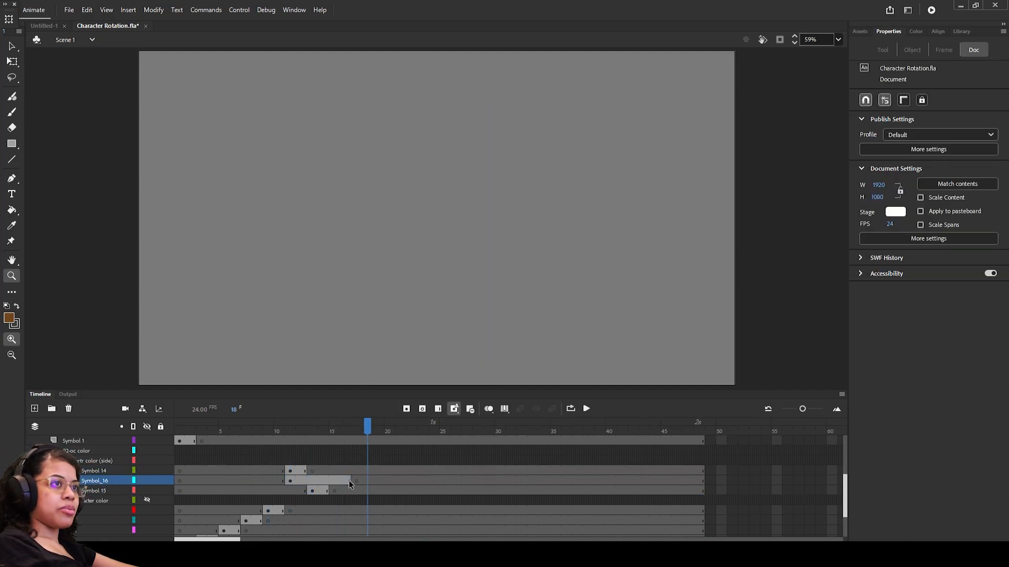
left_click_drag(354, 480, 310, 481)
left_click_drag(89, 481, 88, 495)
Step: Shift Symbol 14's starting keyframe to frame 15 and its ending blank keyframe to frame 17, and save the document
left_click(89, 471)
mouse_move(310, 471)
left_mouse_down()
mouse_move(348, 475)
mouse_move(310, 472)
left_mouse_up()
left_click(302, 472)
left_click(356, 472)
left_click(305, 471)
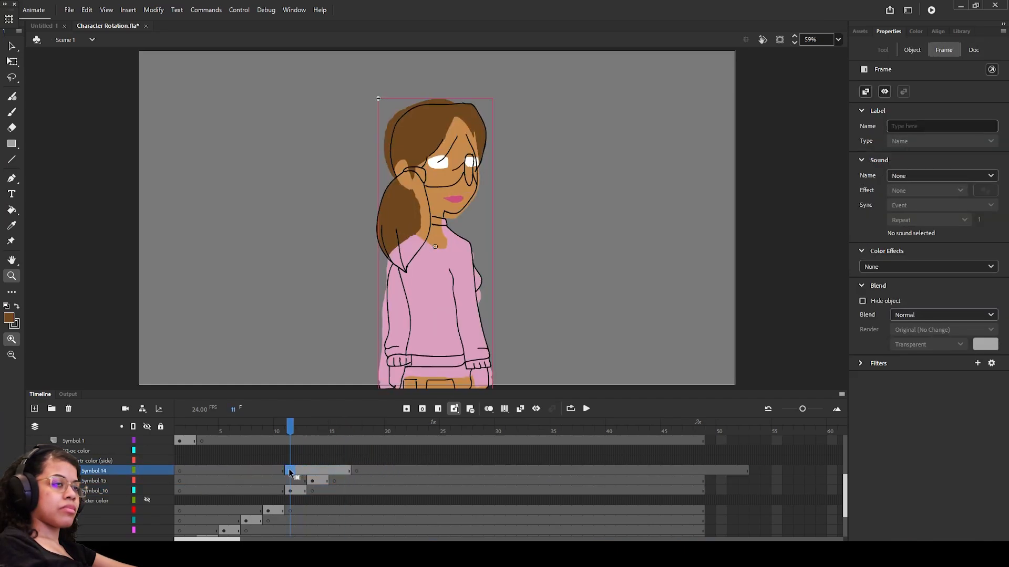
left_click(321, 472)
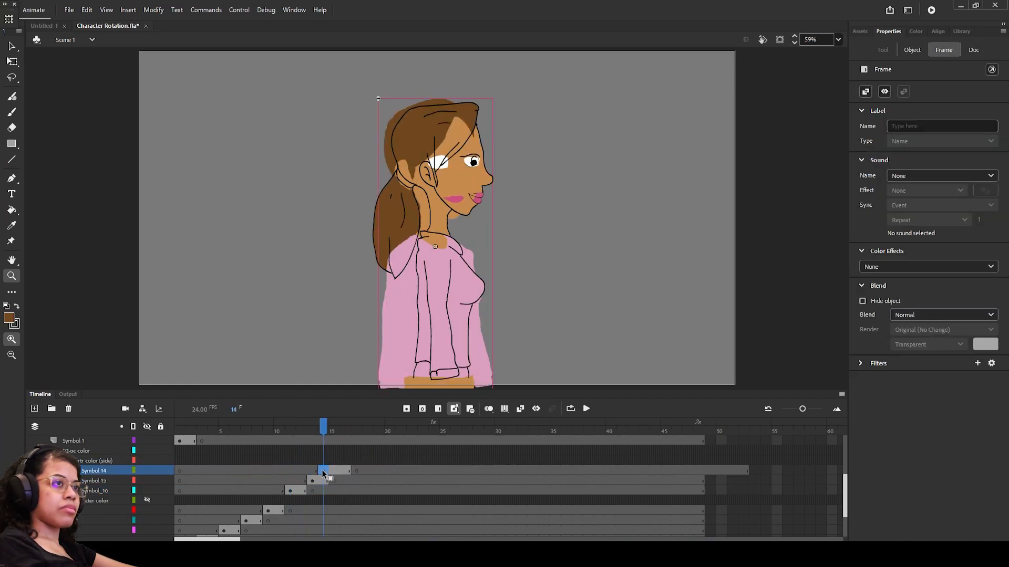
left_click_drag(334, 423, 179, 423)
key("ctrl+s")
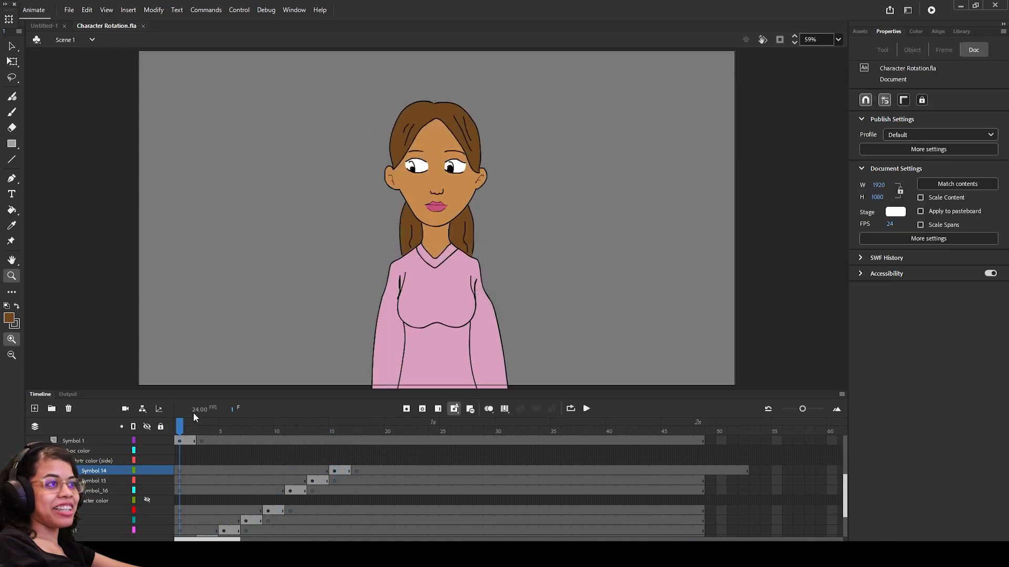
Step: Enable looped playback over frames 1 to 16, and scrub and play the colored rotation
left_click_drag(192, 421, 150, 425)
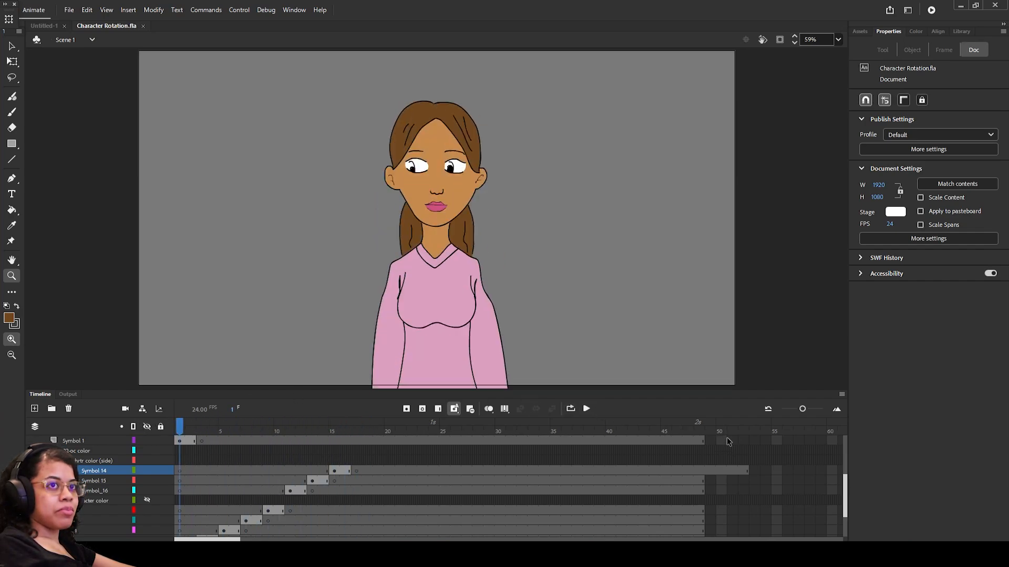
left_click(336, 423)
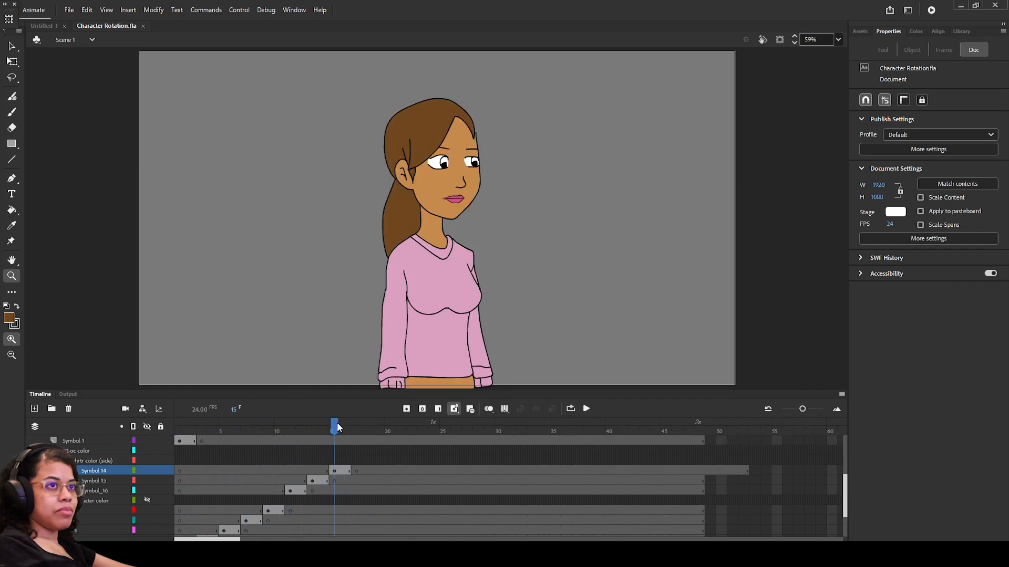
left_click(571, 409)
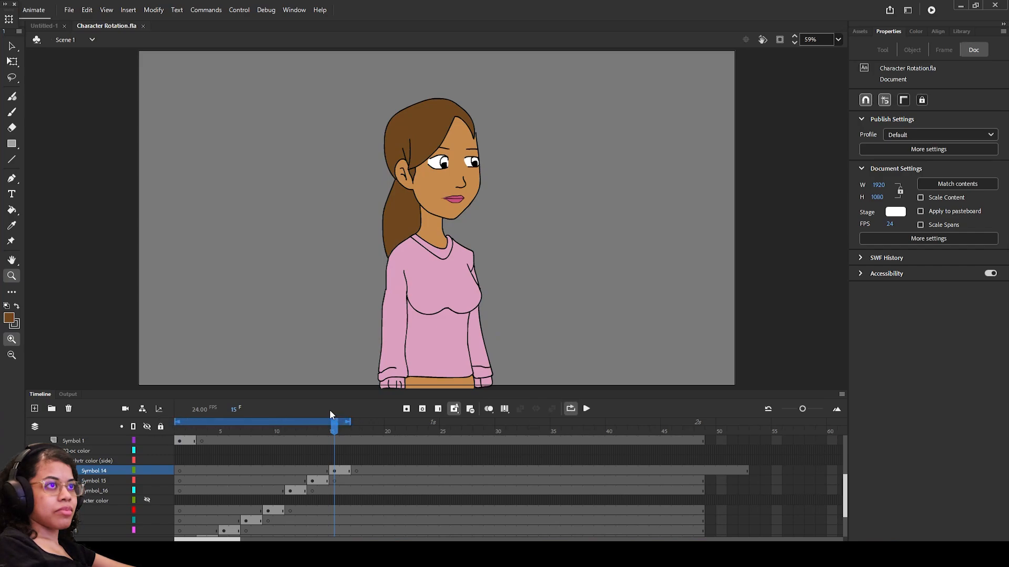
left_click_drag(285, 426, 126, 423)
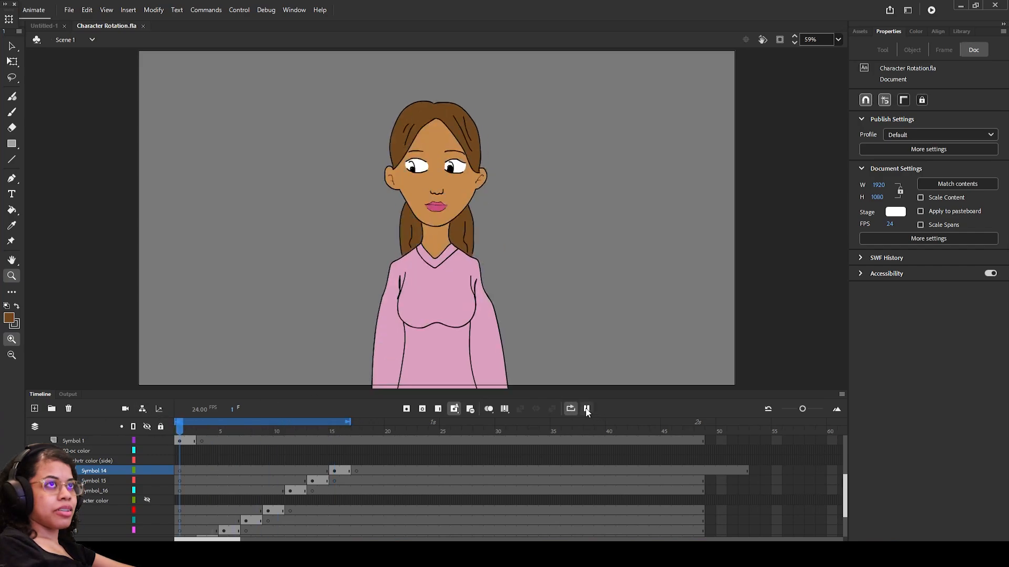
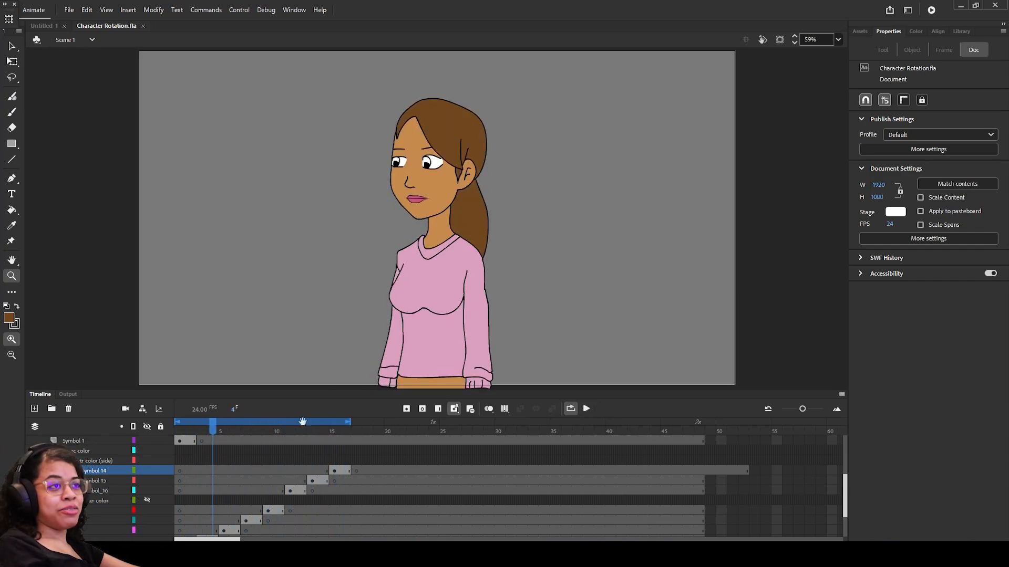
scroll(223, 523, "down", 3)
left_click_drag(213, 430, 230, 427)
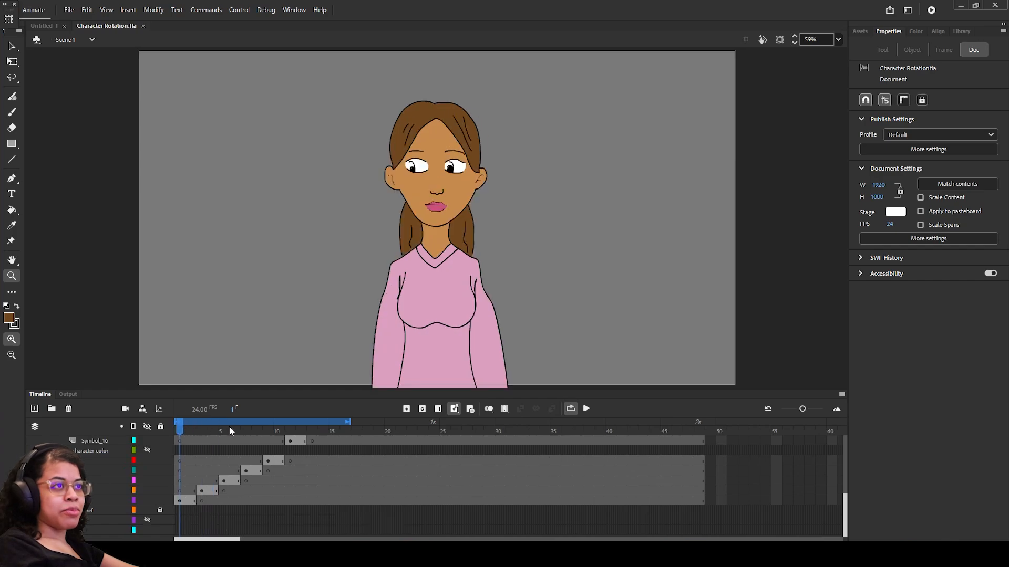
left_click(591, 414)
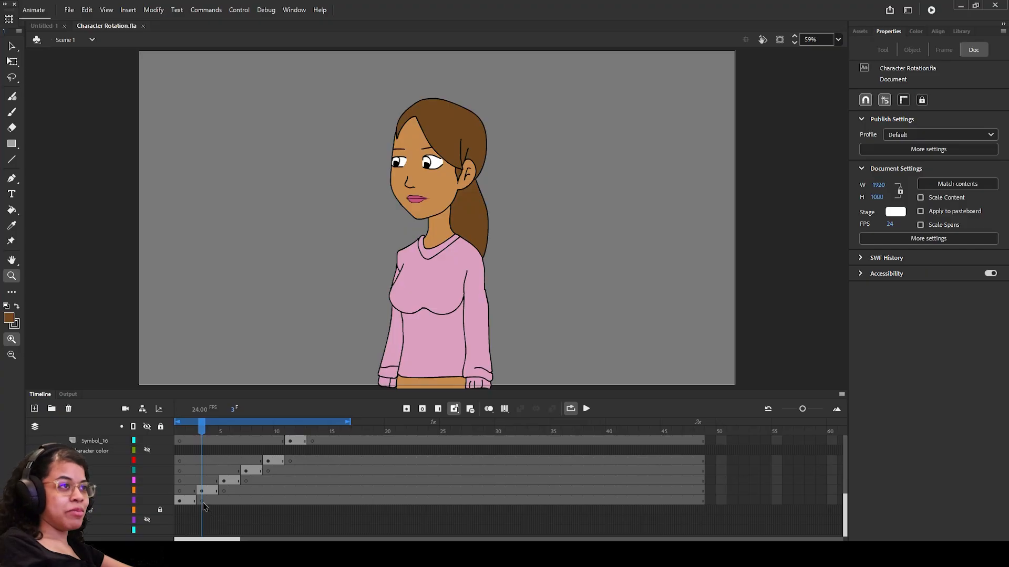
left_click(529, 395)
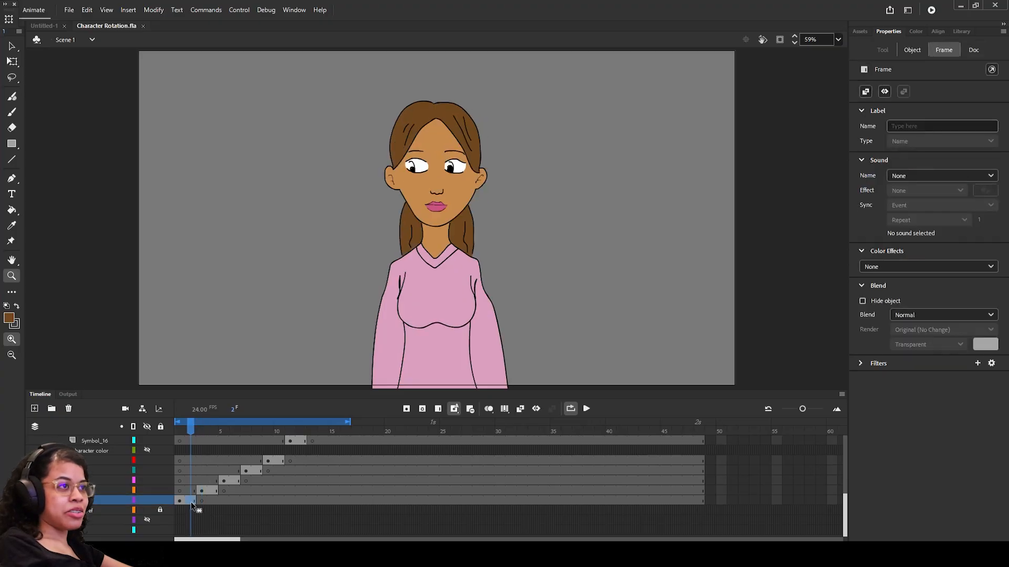
Step: Extend color Symbols 9 to 13 to three frames each, starting at frames 1, 4, 7, 10 and 13
left_click_drag(191, 502, 279, 491)
left_click(204, 491)
left_click(225, 481)
scroll(248, 487, "up", 1)
left_click(248, 491)
left_click(190, 434)
left_click(246, 491)
left_click_drag(279, 481, 334, 482)
left_click_drag(268, 482, 378, 482)
Step: Move Symbol_16's starting keyframe to frame 16 and hold it for three frames, undoing the overlong hold
scroll(310, 483, "up", 1)
left_click(301, 481)
left_click_drag(290, 482, 345, 481)
left_click(379, 483)
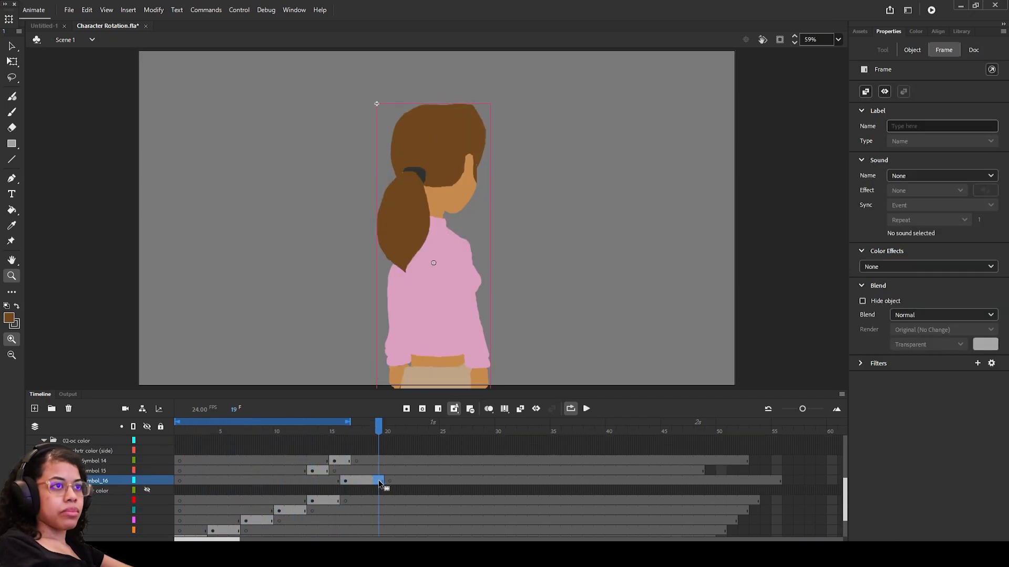
key("ctrl+z")
key("ctrl+y")
left_click(378, 482)
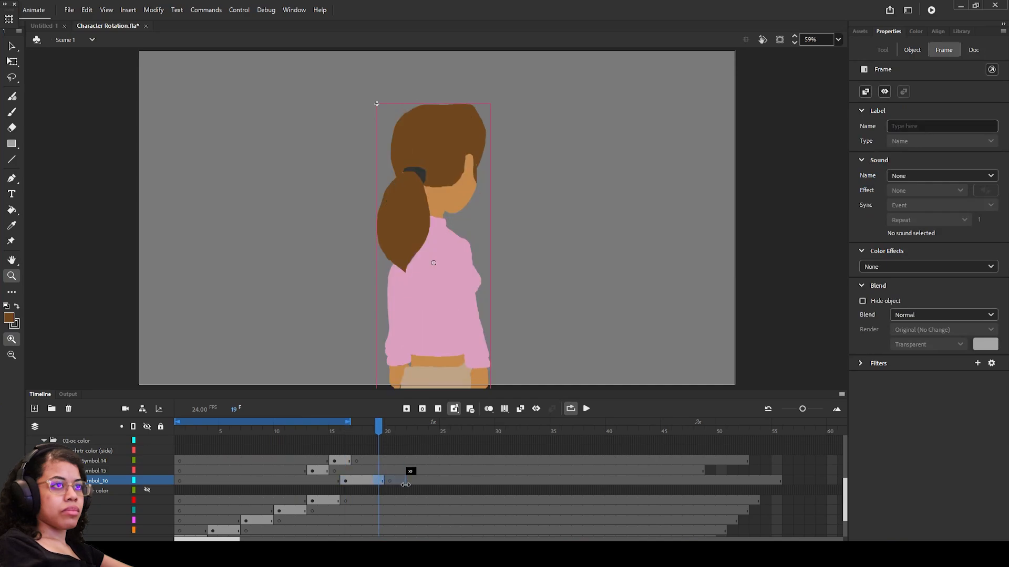
key("ctrl+z")
key("ctrl+z")
key("F5")
left_click_drag(291, 481, 346, 482)
Step: Move Symbols 15 and 14 to start at frames 19 and 22 for three frames each, and scrub through the colors
left_click_drag(324, 470, 402, 470)
left_click_drag(312, 471, 378, 471)
left_click_drag(346, 461, 411, 462)
left_click(444, 430)
scroll(410, 473, "up", 2)
left_click_drag(443, 430, 183, 425)
Step: Hide the line-art symbol layers, extend the loop range to frame 24 and play the color-only rotation
scroll(179, 463, "up", 2)
left_click(147, 490)
left_click(105, 461)
left_click(105, 480, "shift")
scroll(149, 472, "down", 3)
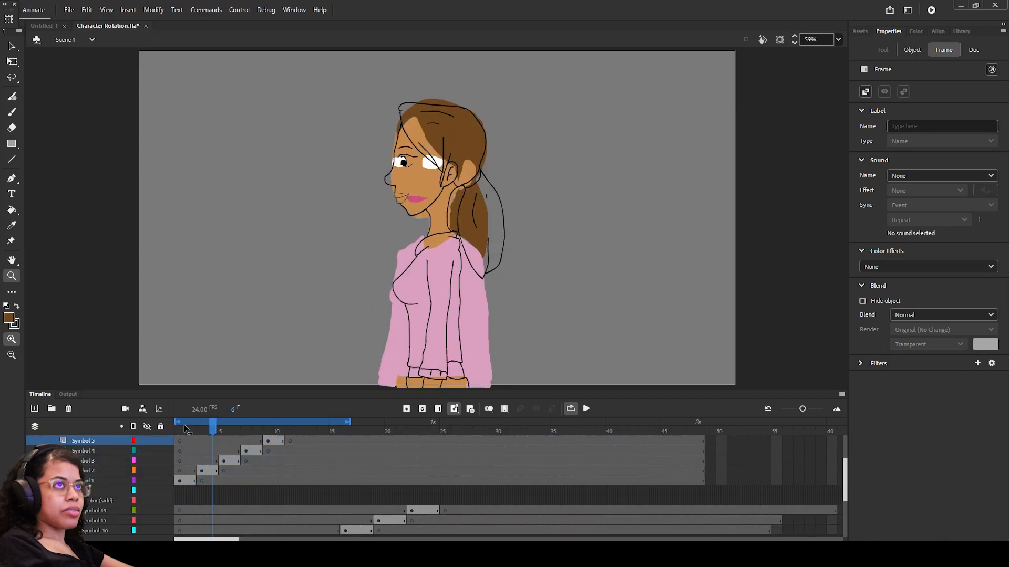
scroll(149, 462, "up", 3)
left_click(146, 450)
scroll(157, 473, "down", 4)
left_click_drag(348, 422, 437, 422)
left_click(586, 409)
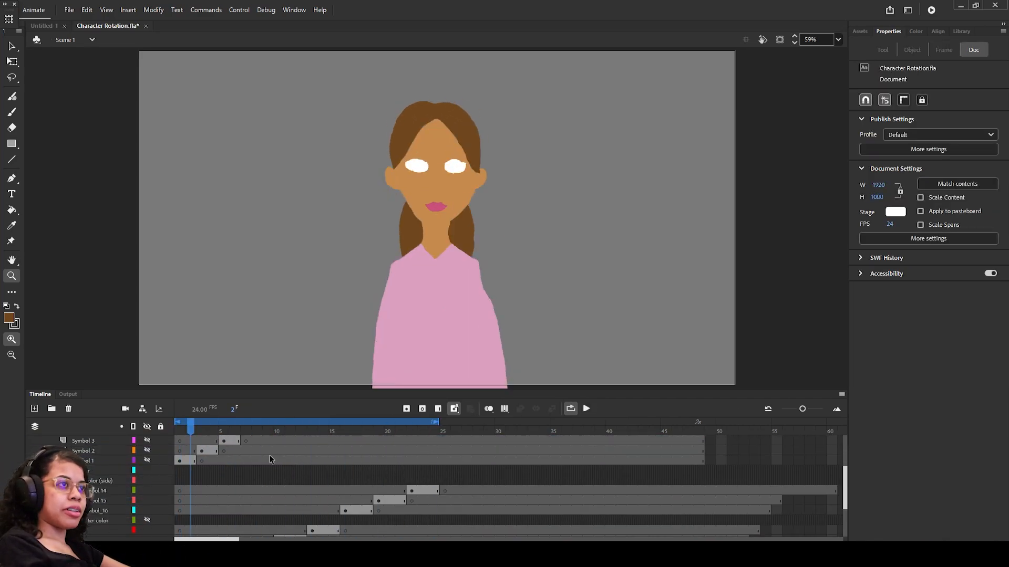
Step: Show the line-art layers again and retime Symbols 1 to 5 to three frames each, starting at frames 1, 4, 7, 10 and 13
scroll(158, 462, "up", 4)
left_click(148, 450)
scroll(158, 468, "down", 4)
left_click(181, 468)
scroll(184, 474, "up", 2)
left_click_drag(210, 472, 208, 461)
left_click_drag(228, 461, 269, 473)
scroll(226, 470, "up", 1)
scroll(252, 473, "up", 1)
left_click_drag(223, 471, 302, 480)
Step: Retime line-art Symbols 6, 7 and 8 to three frames each, starting at frames 16, 19 and 22, and play the full rotation
left_click_drag(245, 480, 369, 470)
scroll(308, 471, "up", 1)
left_click_drag(290, 470, 378, 461)
scroll(367, 461, "up", 1)
left_click_drag(347, 460, 411, 461)
left_click(422, 430)
left_click_drag(209, 430, 316, 434)
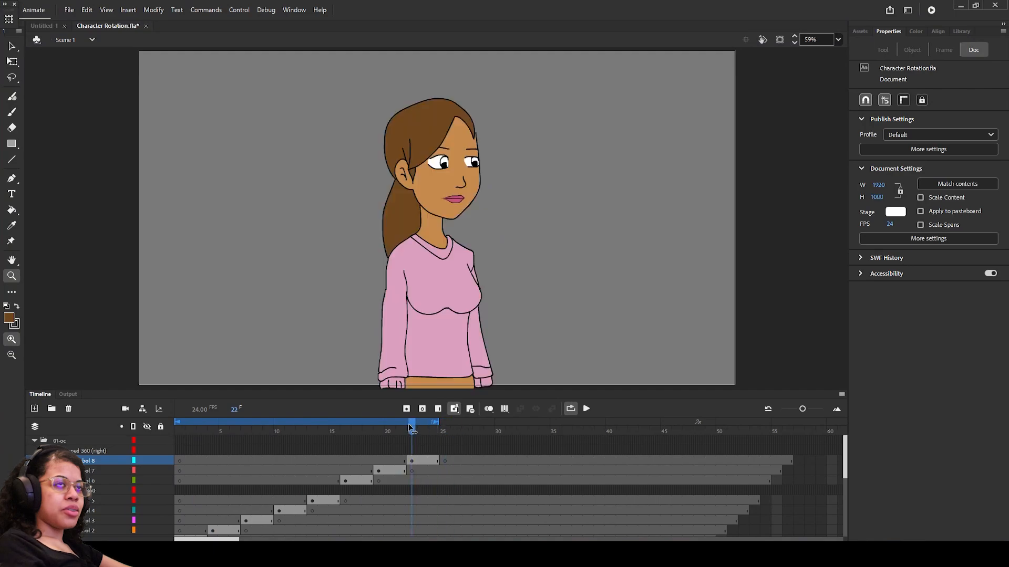
left_click_drag(147, 430, 425, 434)
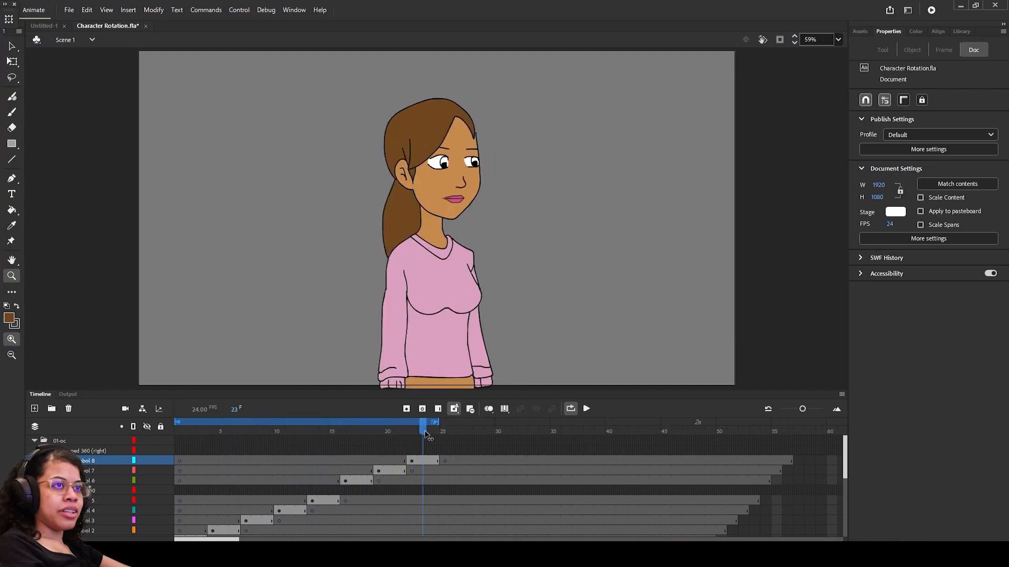
left_click(587, 410)
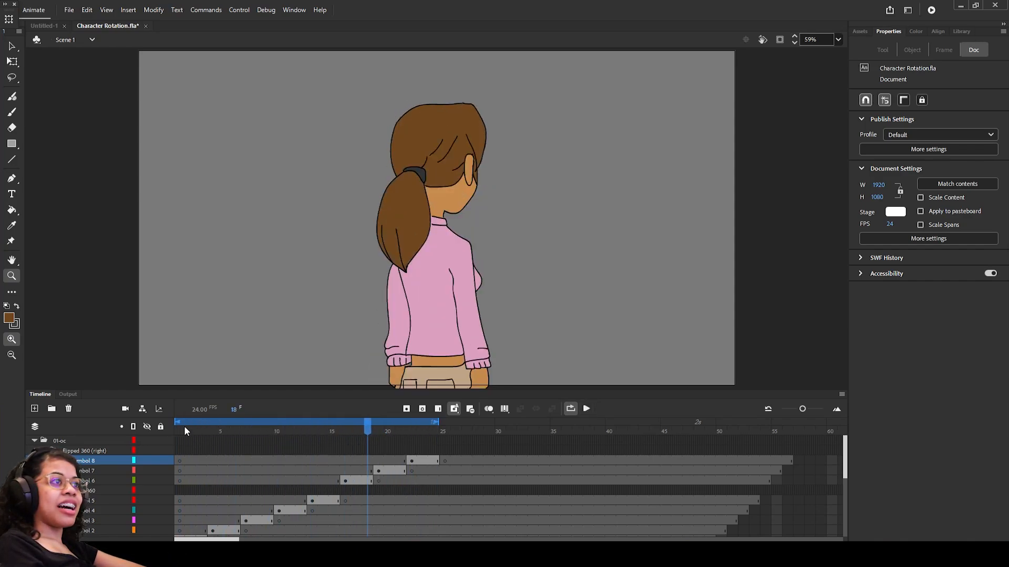
left_click_drag(184, 429, 89, 460)
Step: Add an effects folder with a layer inside the color folder and paint a yellow shape over the hair with the size 116 Classic Brush
scroll(88, 459, "down", 3)
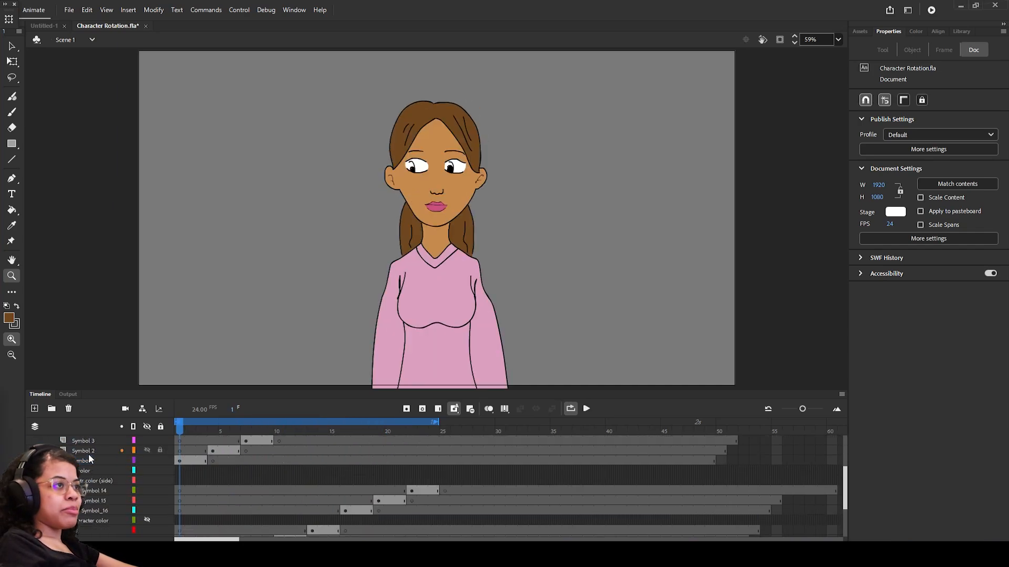
left_click(88, 472)
left_click(88, 480)
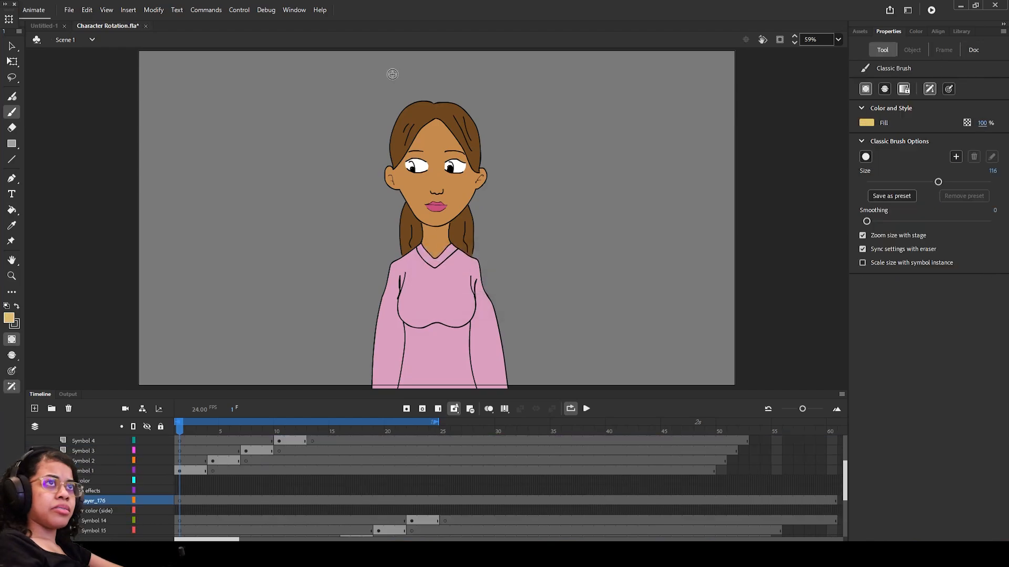
left_click_drag(392, 74, 401, 117)
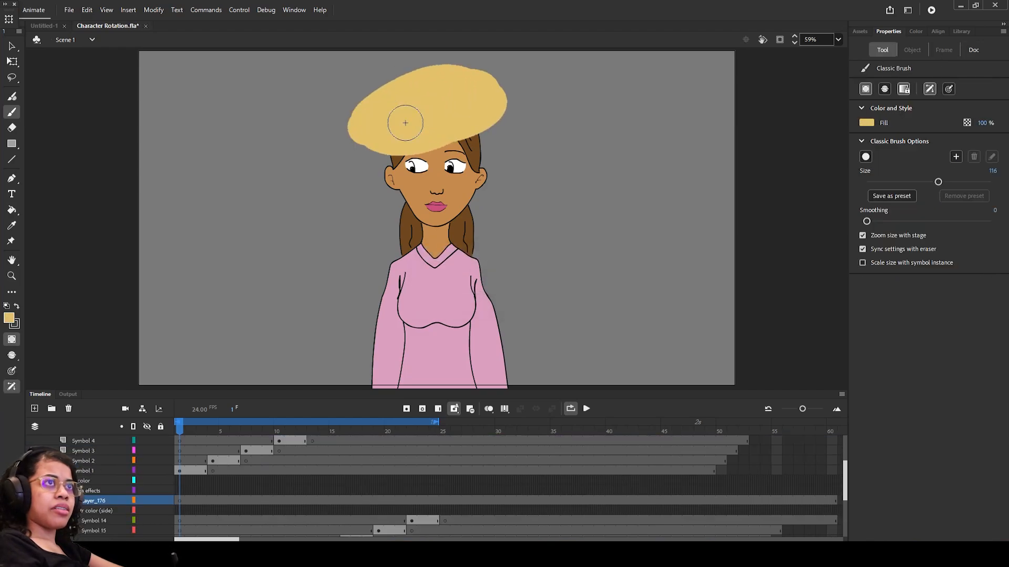
Step: Erase most of the excess yellow around and below the hair's crown with the size 116 Eraser
key("e")
mouse_move(341, 152)
left_mouse_down()
mouse_move(360, 100)
mouse_move(378, 93)
mouse_move(499, 152)
left_mouse_up()
left_click_drag(432, 148, 514, 156)
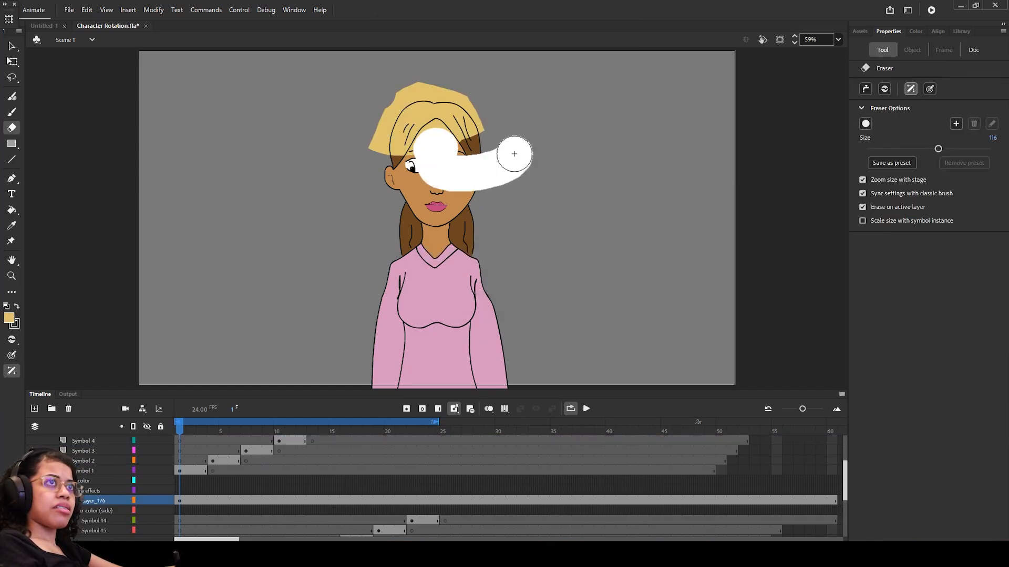
left_click_drag(368, 98, 372, 143)
left_click_drag(385, 99, 494, 115)
left_click_drag(382, 175, 586, 135)
left_click_drag(526, 126, 335, 189)
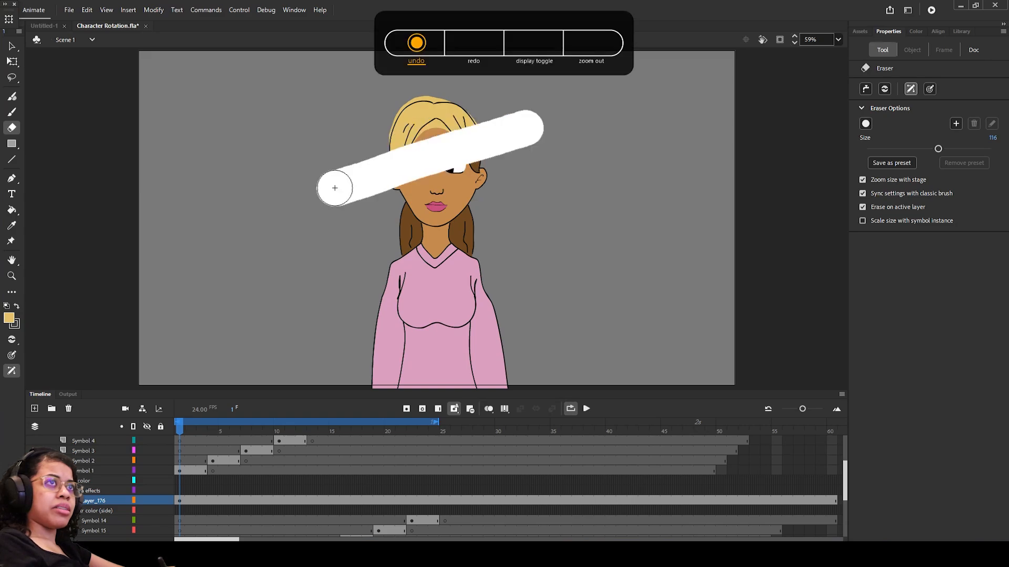
left_click_drag(323, 124, 380, 95)
Step: Erase the yellow spilling onto the forehead below the hairline with a smaller eraser
left_click(838, 40)
left_click(850, 141)
left_click_drag(939, 149, 898, 147)
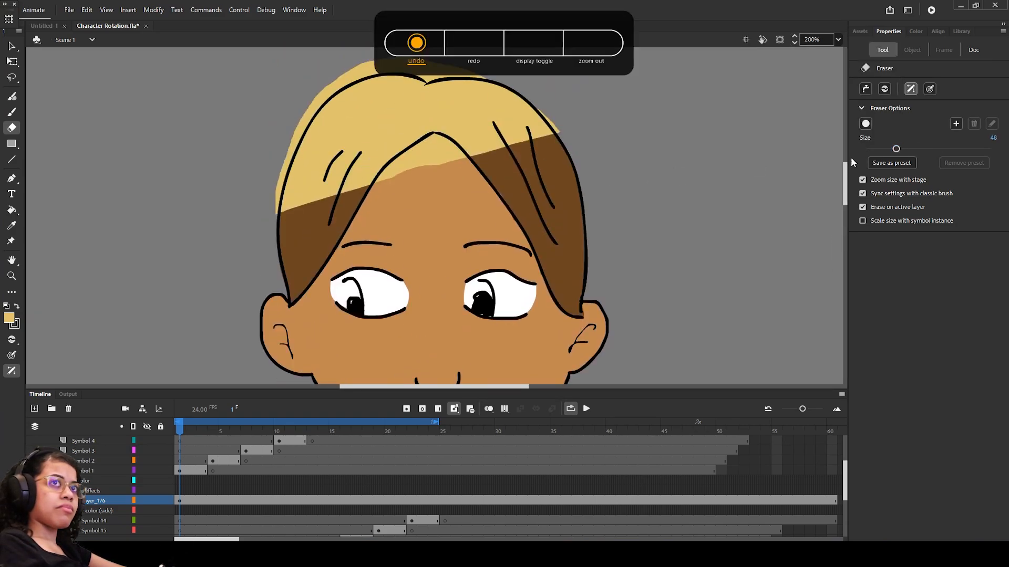
left_click_drag(381, 185, 457, 153)
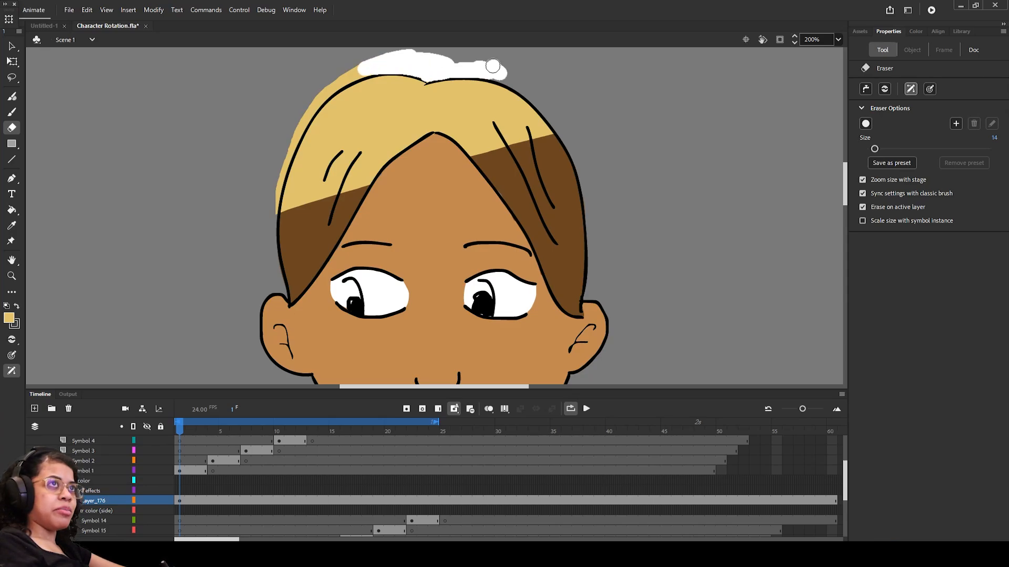
Step: Erase the remaining yellow outside the hair's outer outline with the size 14 Eraser
left_click_drag(493, 66, 320, 88)
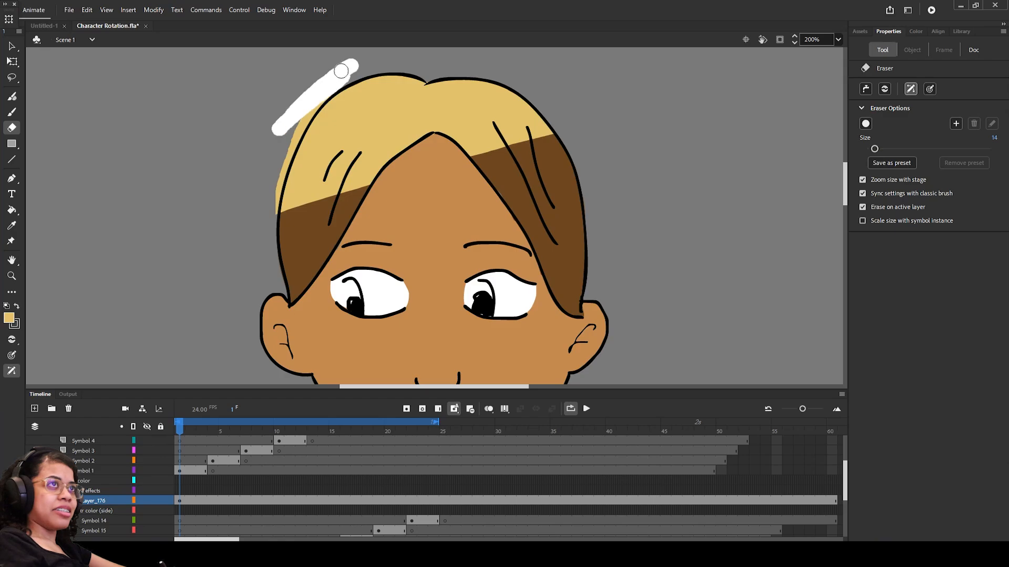
left_click_drag(294, 121, 321, 91)
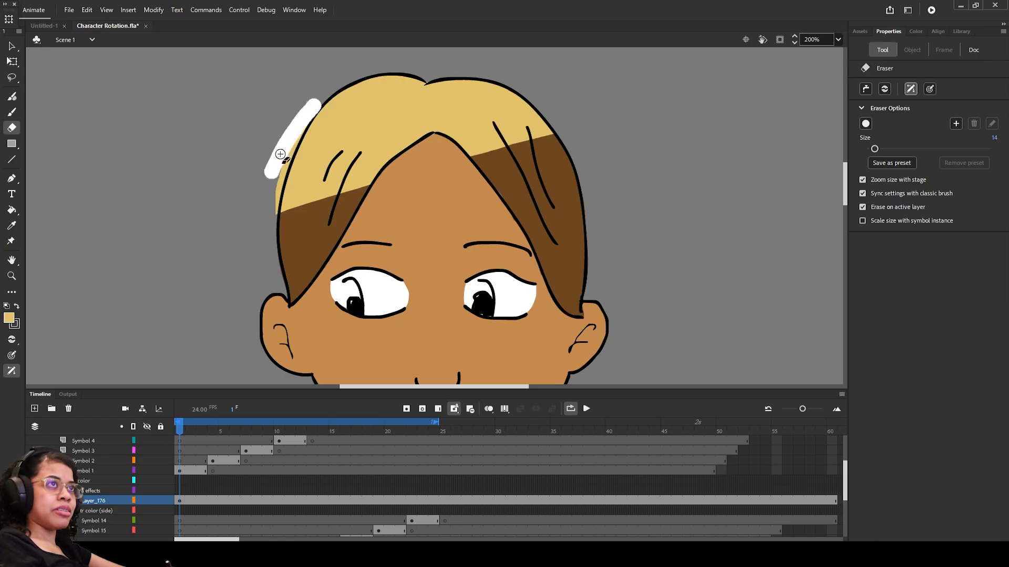
left_click_drag(292, 133, 265, 260)
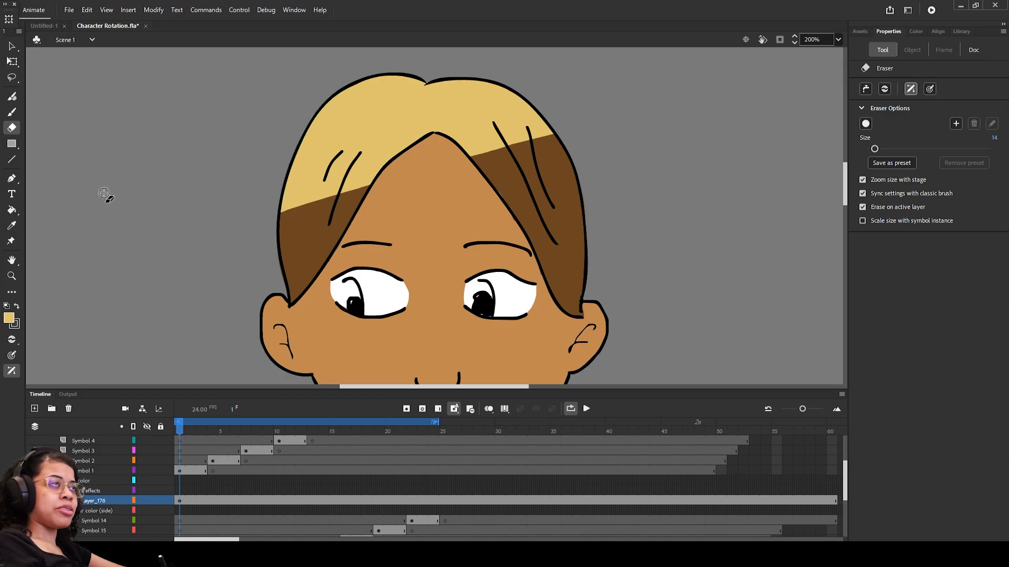
left_click(12, 112)
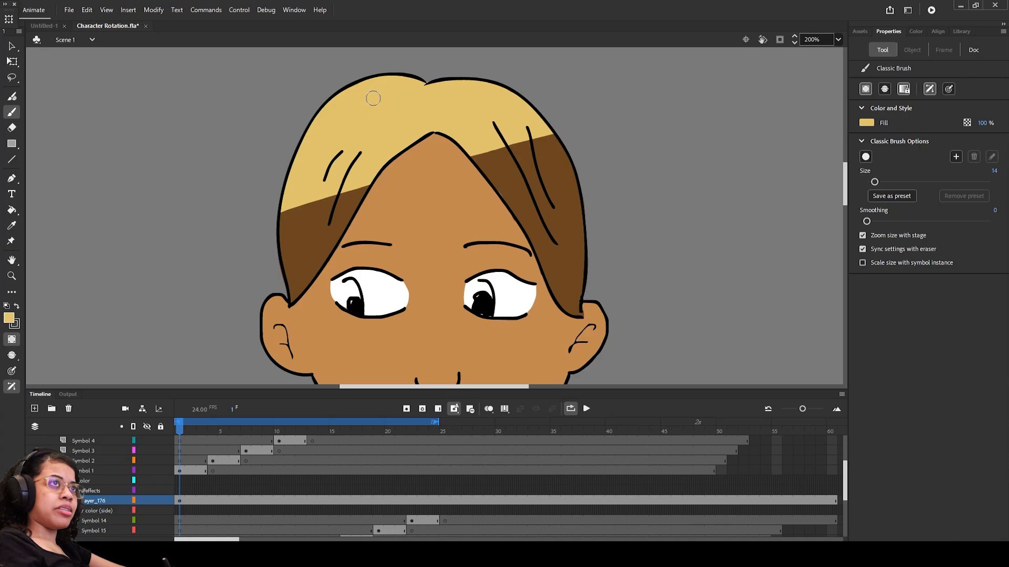
key("e")
left_click_drag(423, 69, 427, 75)
key("ctrl+2")
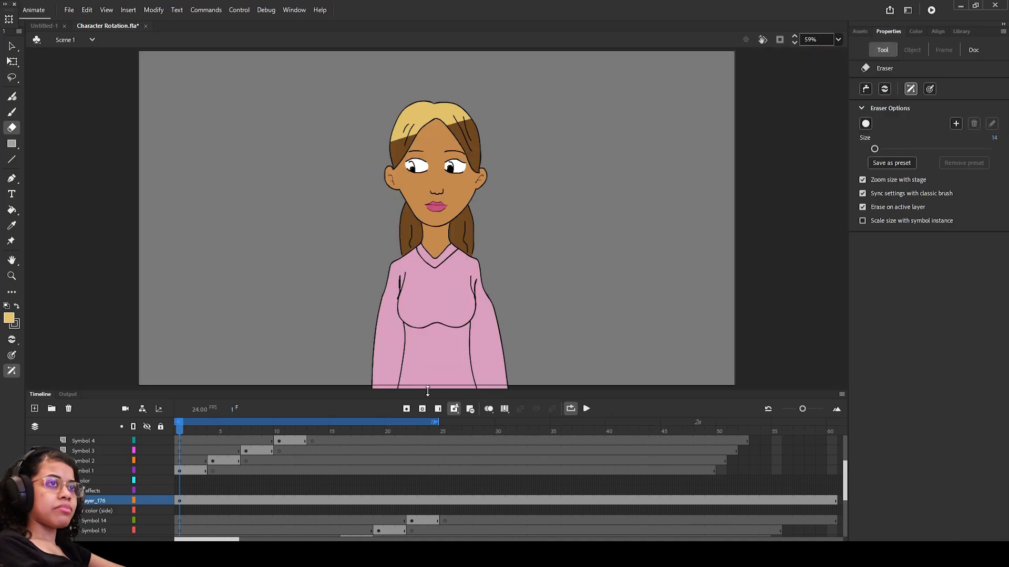
Step: Hide the yellow highlight layer, preview the rotation without it and delete the effects folder
mouse_move(179, 430)
left_mouse_down()
mouse_move(266, 436)
mouse_move(180, 436)
left_mouse_up()
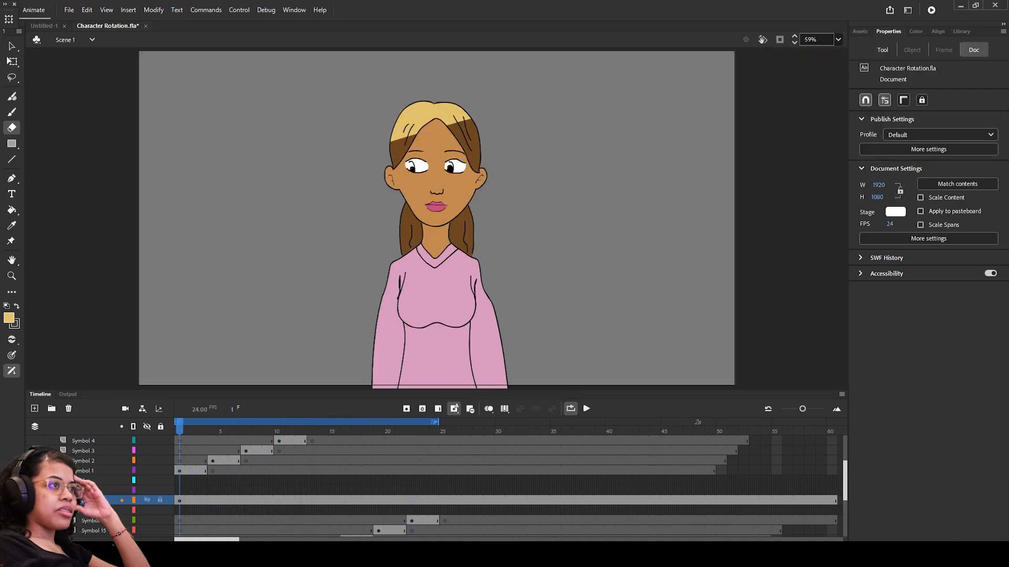
left_click(147, 500)
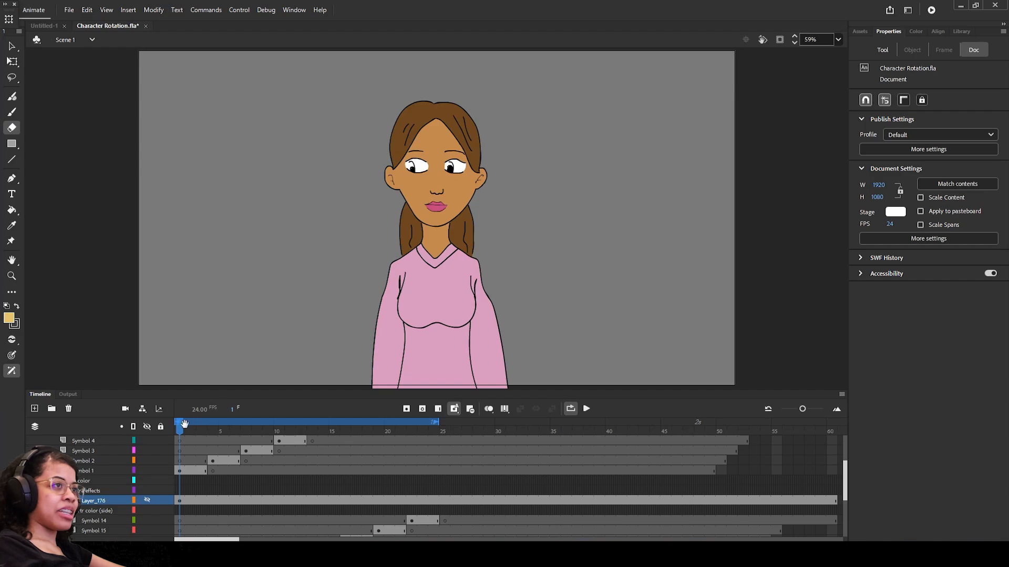
left_click_drag(208, 427, 290, 428)
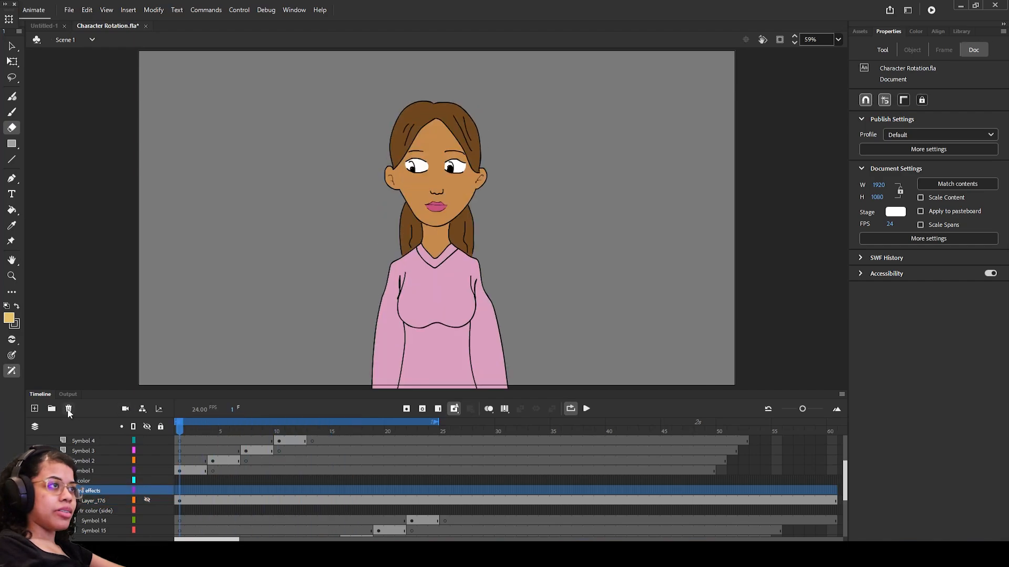
scroll(105, 475, "down", 5)
Step: Add a folder with a background layer beneath the character and reference folders, and save the document
left_click(72, 530)
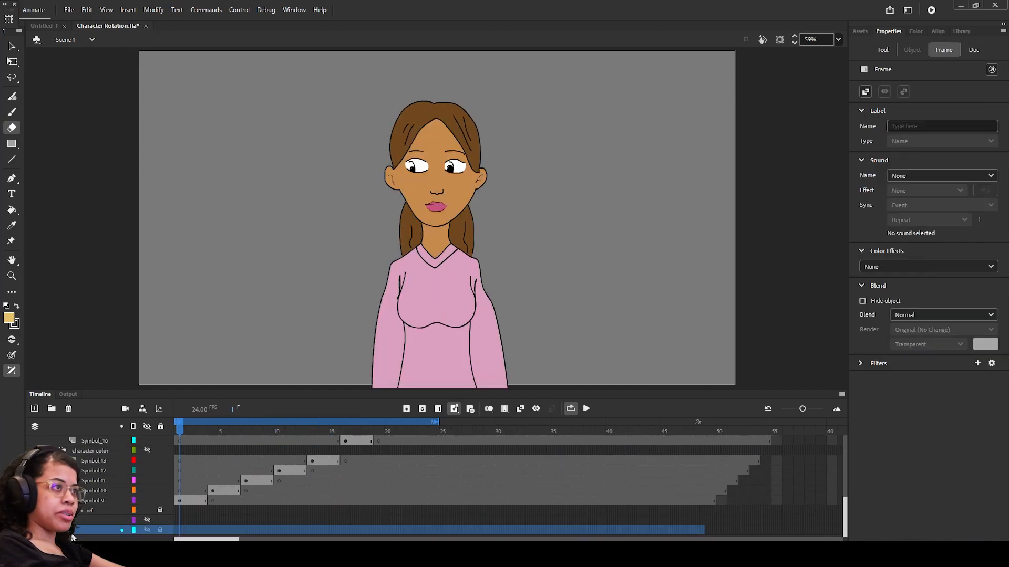
left_click(51, 409)
double_click(71, 520)
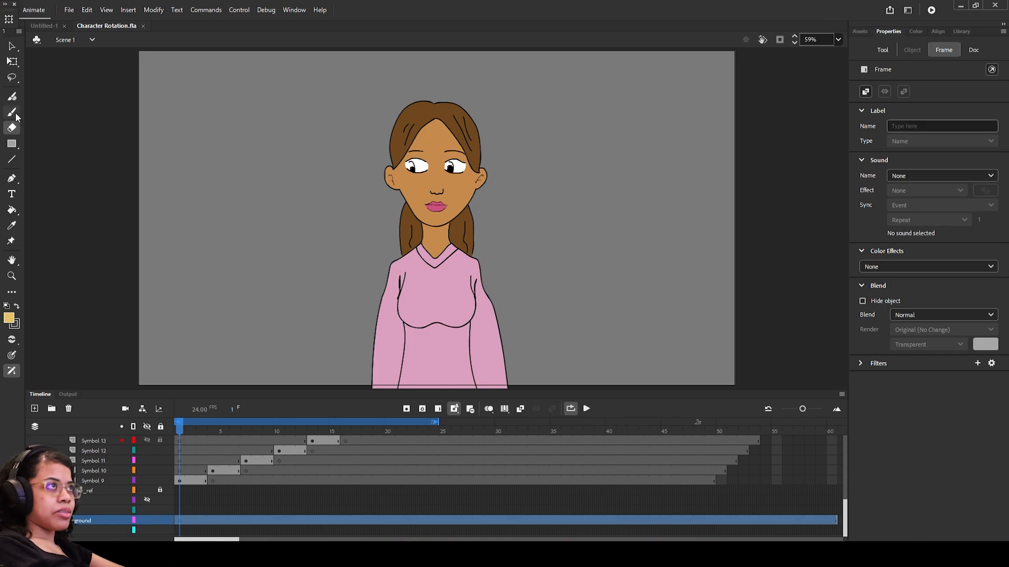
Step: Pick a muted dark red fill color for the Classic Brush
left_click(14, 114)
left_click(9, 319)
left_click(206, 337)
left_click_drag(529, 278, 529, 314)
left_click(405, 258)
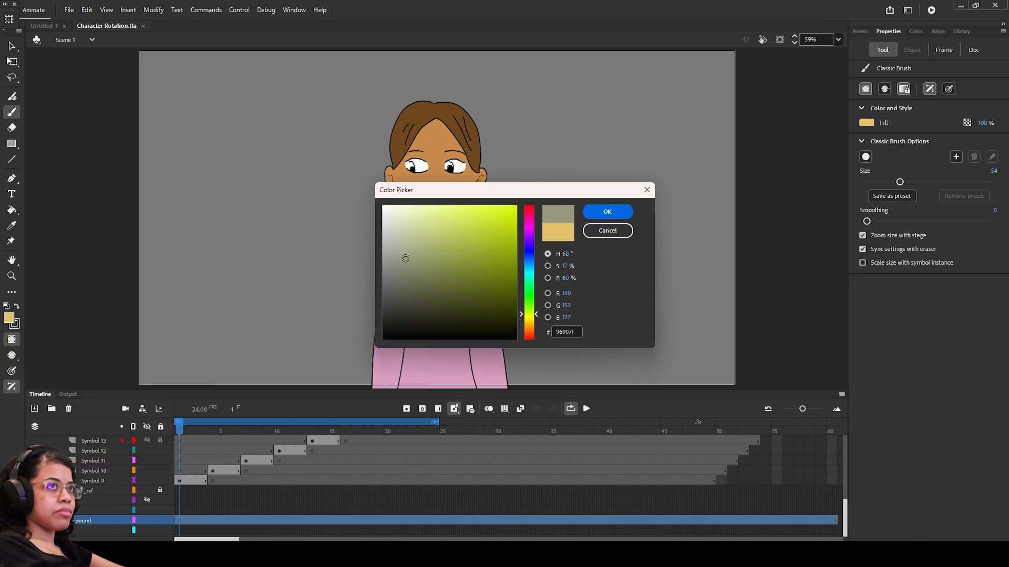
left_click(530, 212)
left_click(498, 220)
left_click(548, 306)
left_click(425, 277)
left_click(547, 317)
left_click(466, 304)
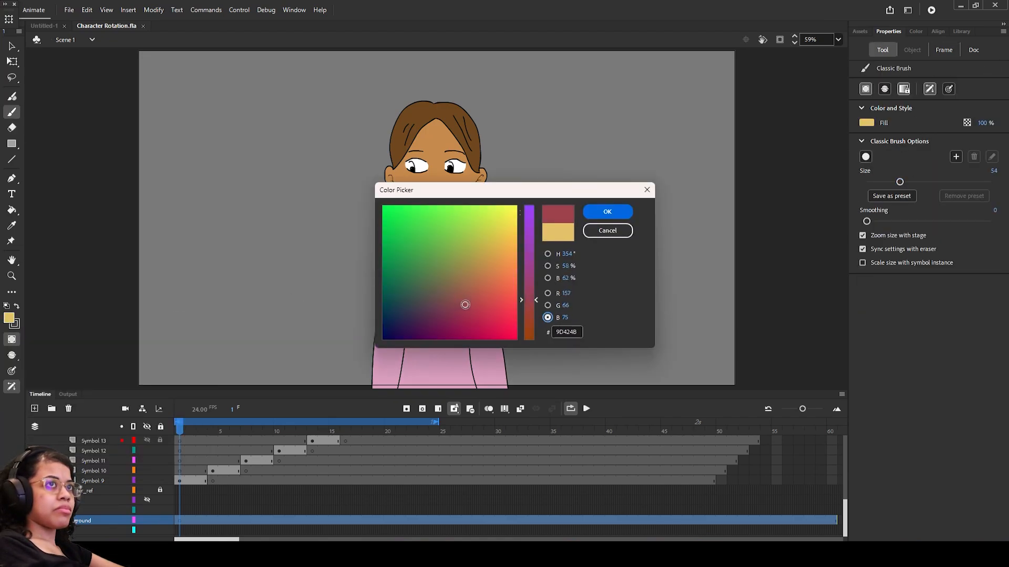
left_click(446, 308)
left_click(607, 212)
Step: Paint the whole stage dark red on the background layer with brush size 122 and add a layer above it
left_click_drag(899, 182, 941, 182)
mouse_move(107, 66)
left_mouse_down()
mouse_move(767, 145)
mouse_move(169, 375)
mouse_move(829, 184)
mouse_move(39, 142)
left_mouse_up()
left_click(51, 409)
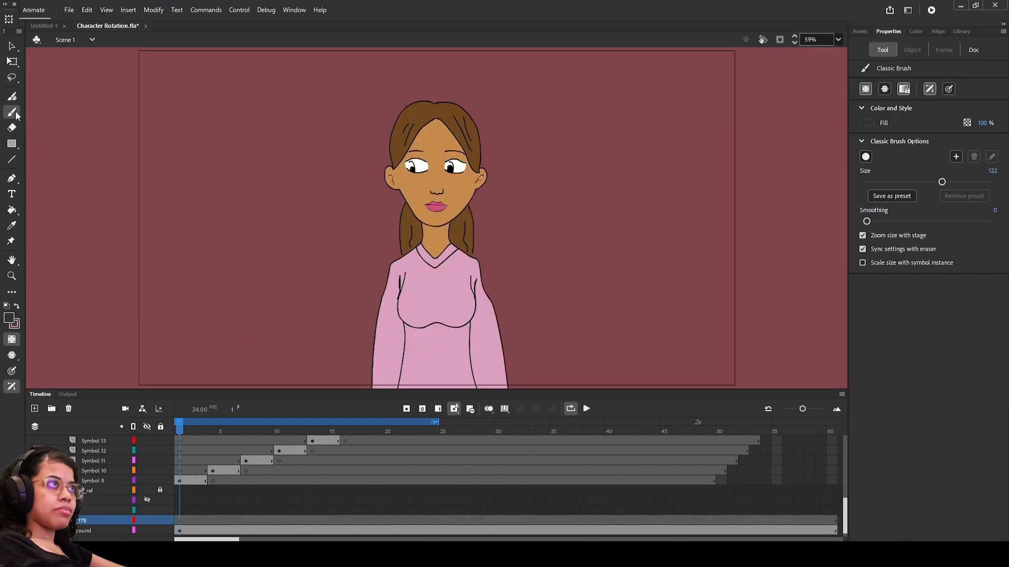
Step: Rename the left-facing side view's line-art layer, Symbol 3, as side_linework
left_click_drag(183, 430, 259, 438)
scroll(88, 462, "up", 3)
left_click(88, 461)
scroll(362, 475, "up", 4)
left_click(86, 462)
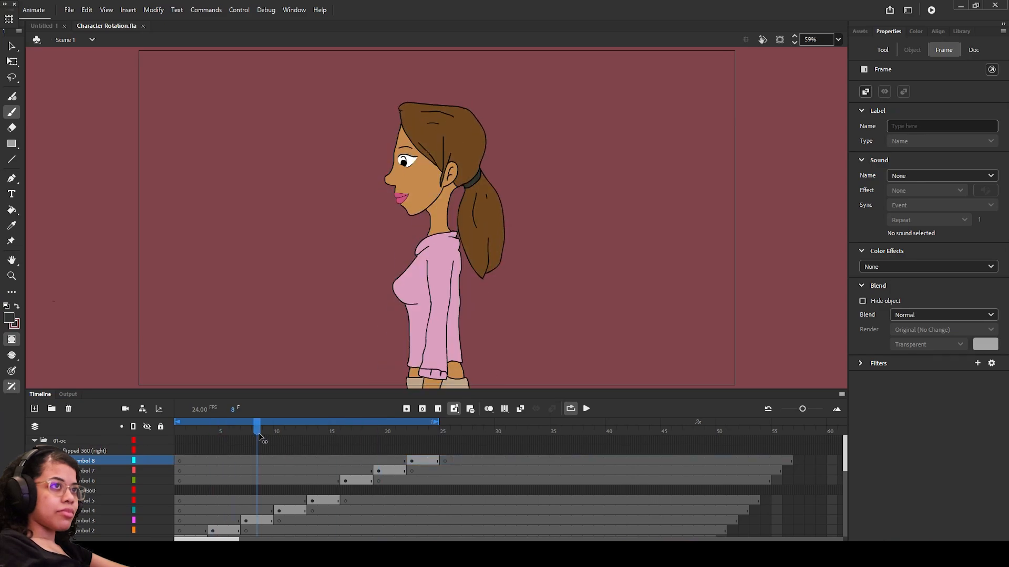
left_click(86, 521)
double_click(87, 521)
type("side_linework")
key("Return")
Step: Duplicate the side_linework layer and place the copy beneath Symbol 7 in the flipped 360 (right) folder
right_click(87, 522)
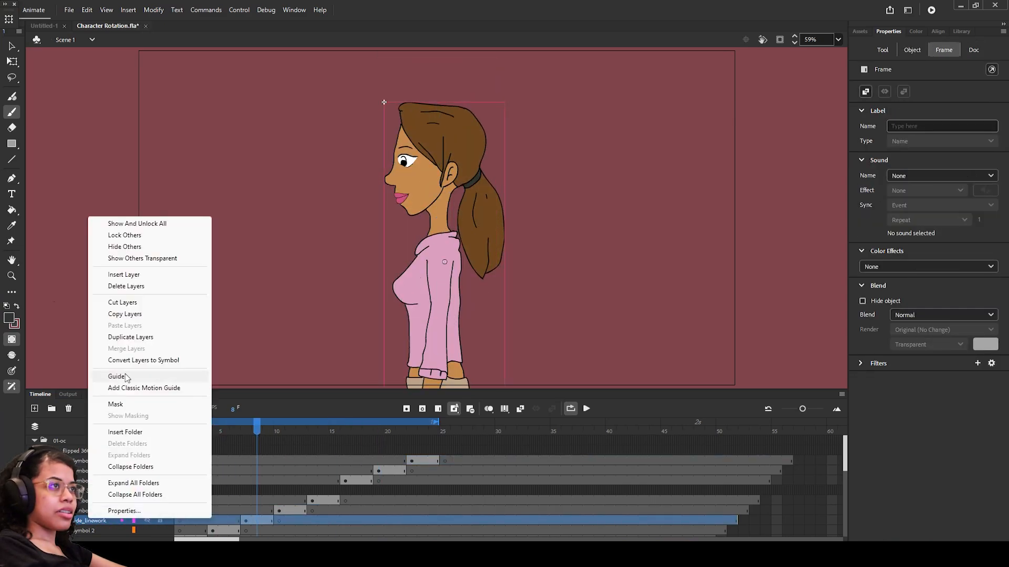
left_click(126, 337)
left_click_drag(88, 520, 88, 467)
left_click(147, 471)
left_click_drag(256, 428, 379, 431)
left_click_drag(92, 481, 93, 467)
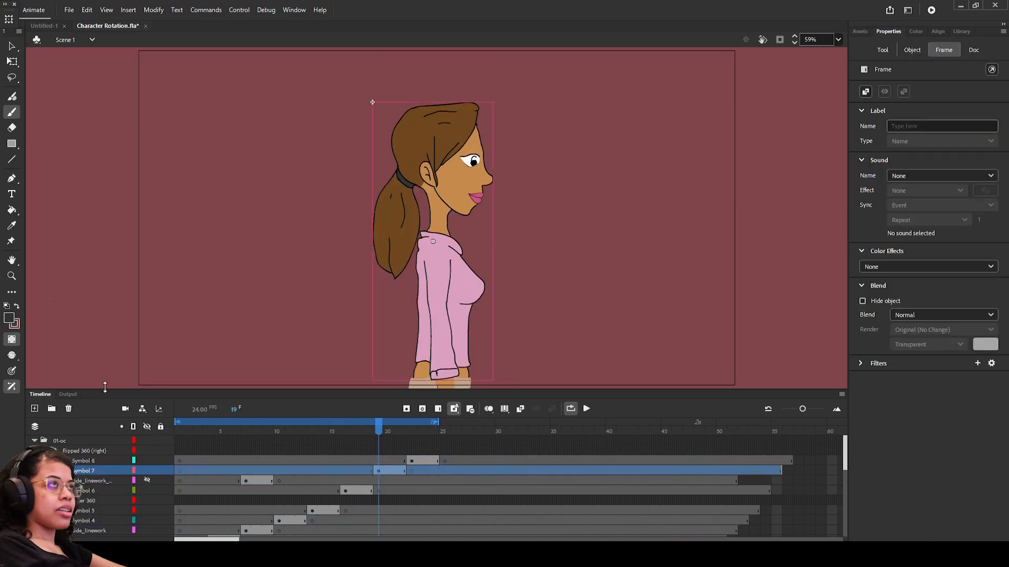
Step: Hide Symbol 7, move the copied side linework's frames to start at frame 19 and show the copy
left_click(147, 471)
left_click(99, 481)
left_click_drag(270, 481, 379, 482)
left_click(246, 481)
left_click(147, 480)
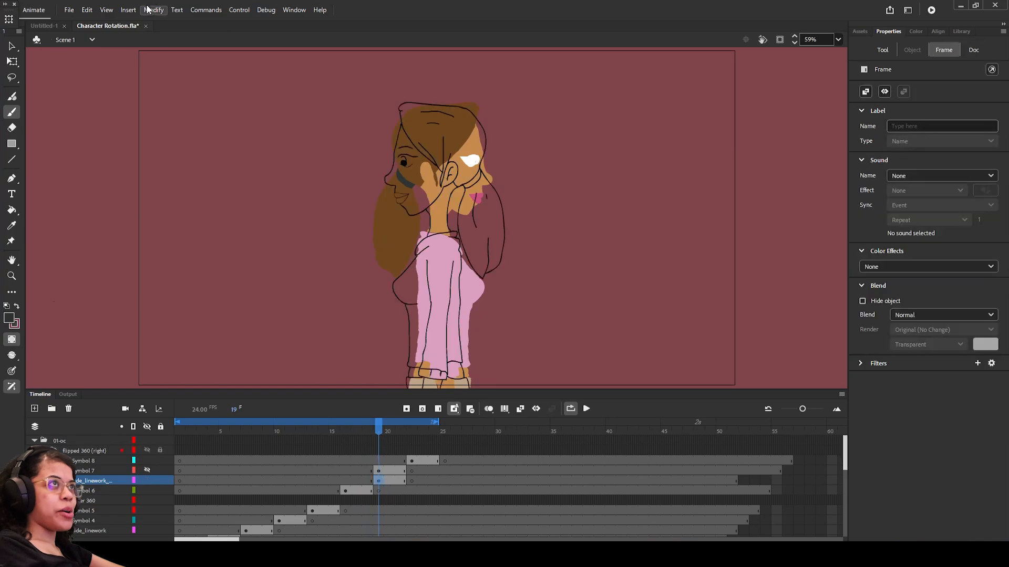
Step: Flip the copied side linework horizontally and align it with the right-facing side view's colors
left_click(153, 10)
left_click(94, 481)
left_click(153, 10)
left_click(326, 274)
key("q")
left_click_drag(401, 210, 389, 211)
left_click(787, 481)
left_click(378, 431)
Step: Delete the old Symbol 7 linework layer and save the document
left_click(95, 471)
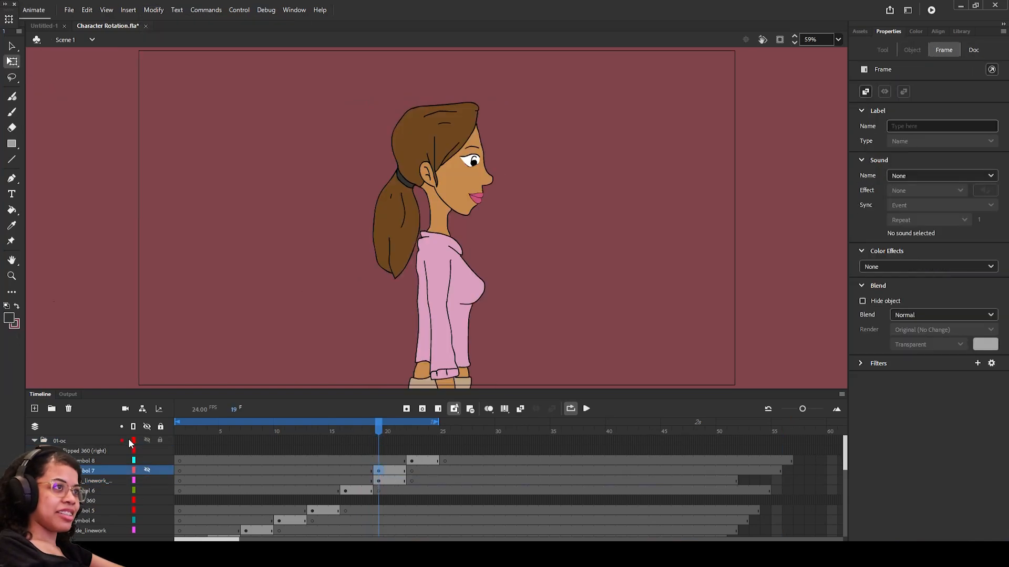
left_click(68, 409)
left_click(94, 471)
key("ctrl+s")
Step: Play the rotation from the start to check the replaced right-facing side view
left_click(177, 431)
left_click(587, 409)
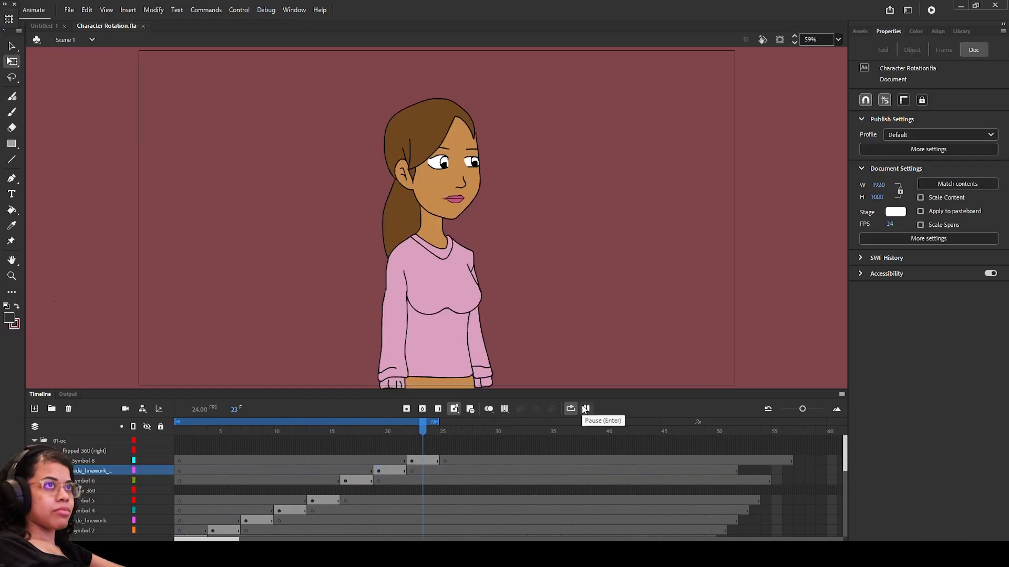
left_click(586, 409)
Step: Paint large, faint black circles on the layer above the background at frame 1, using a 4% opacity Classic Brush of size 135
left_click(179, 431)
scroll(253, 499, "down", 8)
left_click(95, 511)
key("b")
left_click(16, 306)
left_click_drag(942, 182, 883, 182)
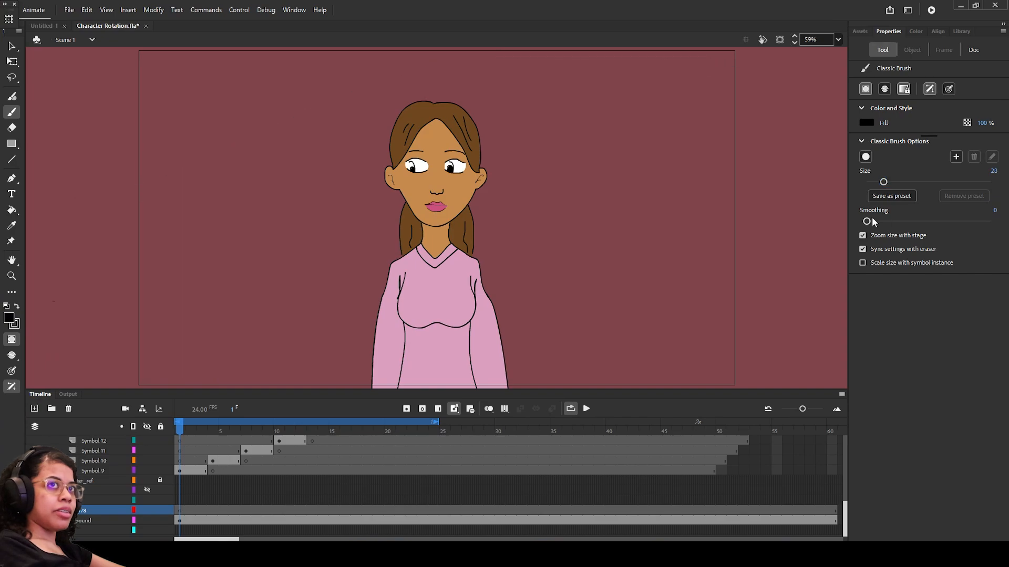
left_click_drag(293, 28, 58, 281)
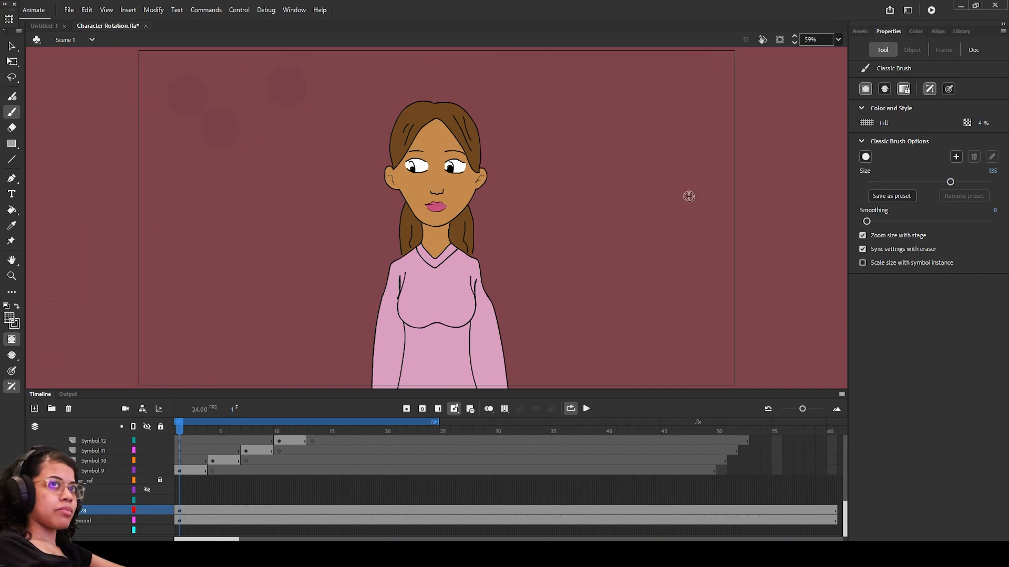
Step: Add faint yellow circles of mixed sizes and pink circles at 12% opacity, size 154, to the background
left_click(11, 319)
left_click(112, 402)
left_click(175, 293)
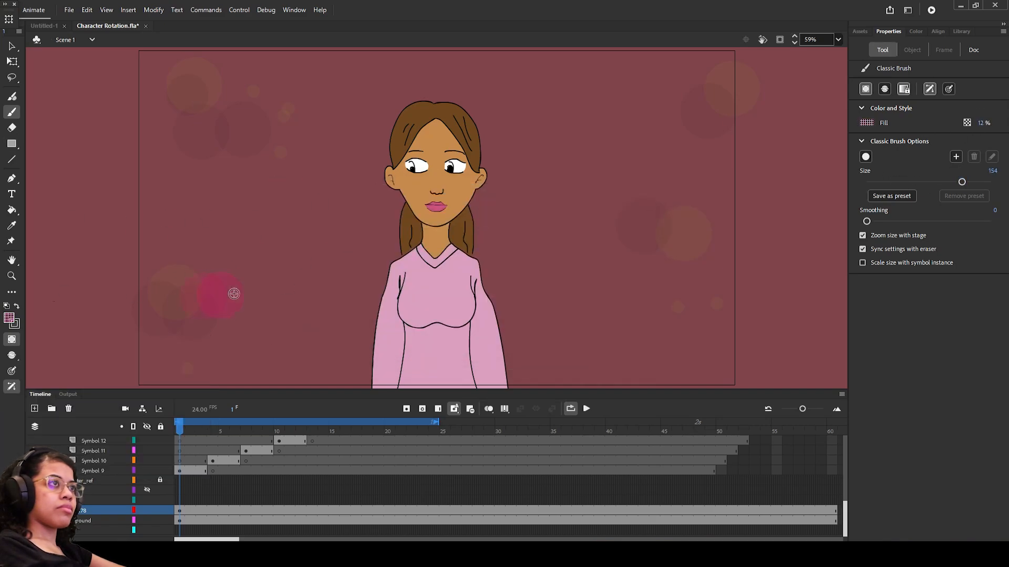
Step: Apply a 31% Brightness color effect to the faint circles layer's frames
left_click(147, 509)
left_click(888, 267)
left_click(883, 295)
left_click_drag(947, 292, 947, 446)
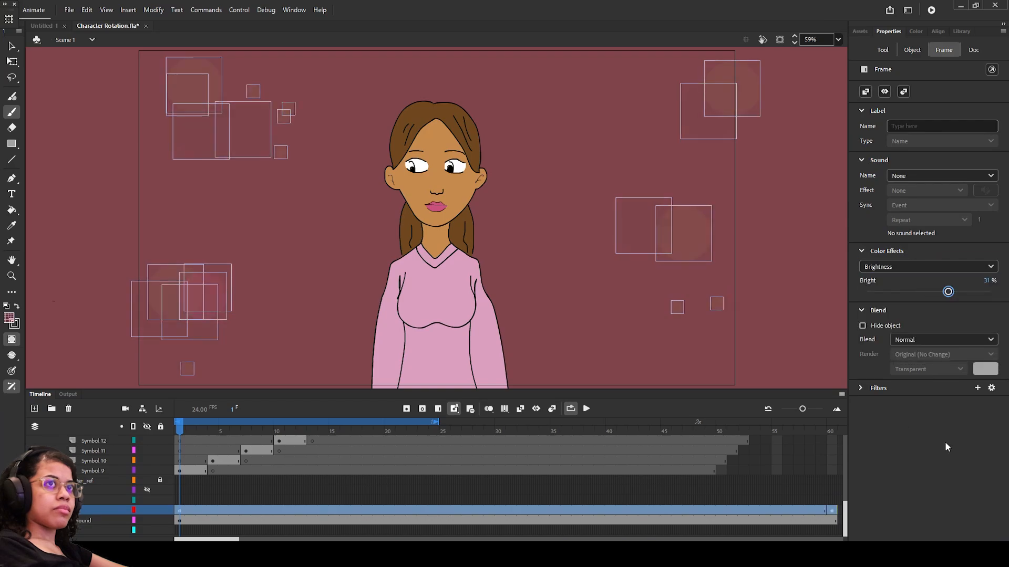
Step: Add and rename a layer above the faint circles for the light string, and save the document
left_click(99, 500)
left_click(100, 510)
left_click(92, 501)
left_click(94, 510)
key("v")
left_click(35, 409)
double_click(90, 510)
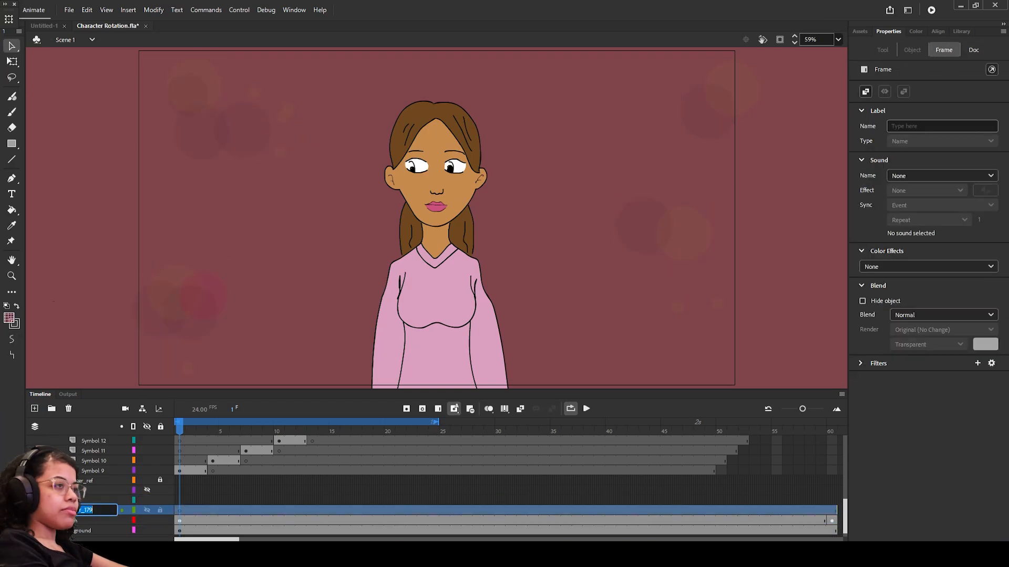
key("Return")
key("ctrl+s")
Step: Set the Classic Brush to a black fill and size 7
key("b")
left_click(9, 317)
left_click(191, 342)
left_click_drag(961, 182, 870, 182)
left_click_drag(69, 251, 763, 192)
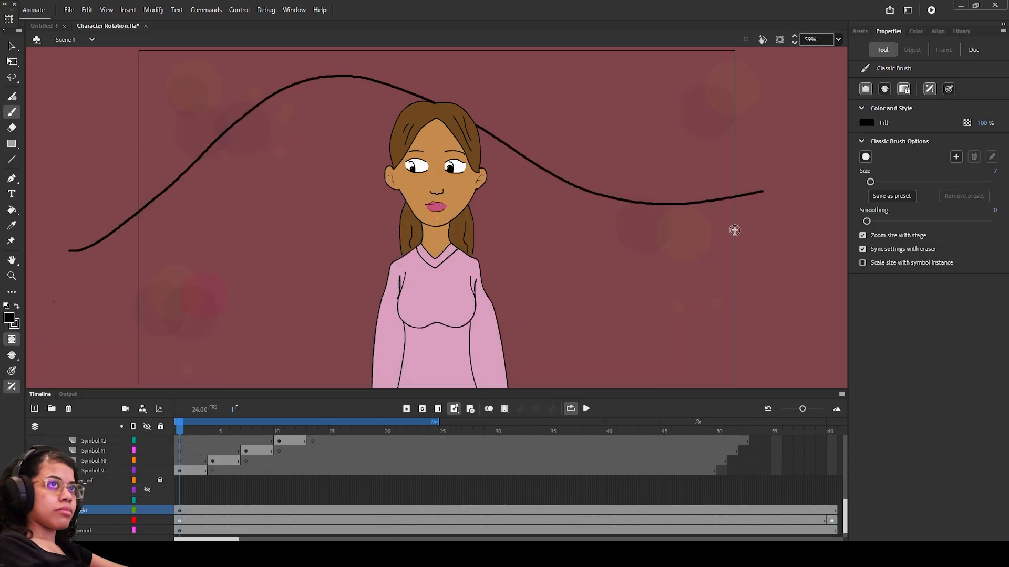
key("ctrl+z")
left_click_drag(74, 299, 379, 419)
key("ctrl+z")
Step: Draw a black looping string across the whole background, passing behind the character
mouse_move(114, 332)
left_mouse_down()
mouse_move(185, 48)
mouse_move(825, 272)
left_mouse_up()
key("ctrl+z")
left_click_drag(478, 254, 845, 293)
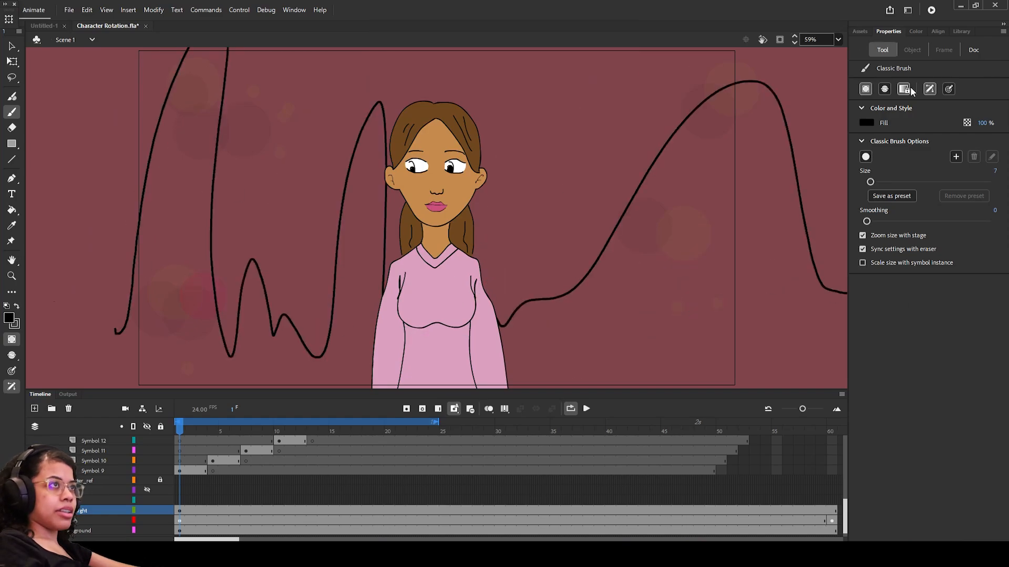
Step: Add a layer above the string for its light bulbs and rename it
left_click(34, 409)
double_click(91, 510)
key("Return")
scroll(477, 499, "down", 1)
Step: Set the Classic Brush to a yellow fill at 97% opacity and size 29
key("b")
left_click(9, 317)
left_click(188, 403)
left_click_drag(870, 182, 875, 183)
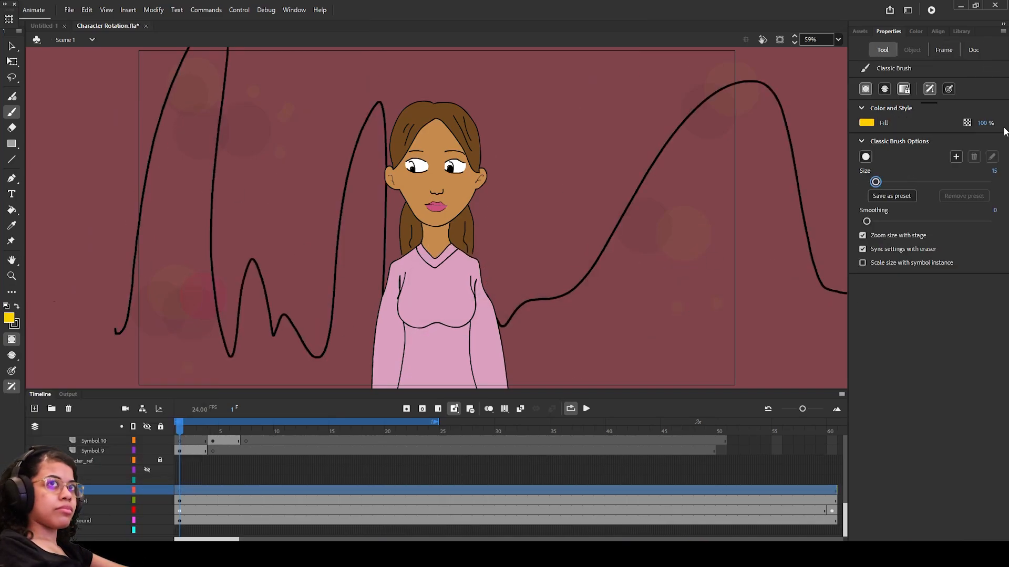
left_click_drag(982, 123, 962, 123)
left_click_drag(875, 182, 898, 182)
left_click(226, 87)
left_click_drag(900, 182, 884, 182)
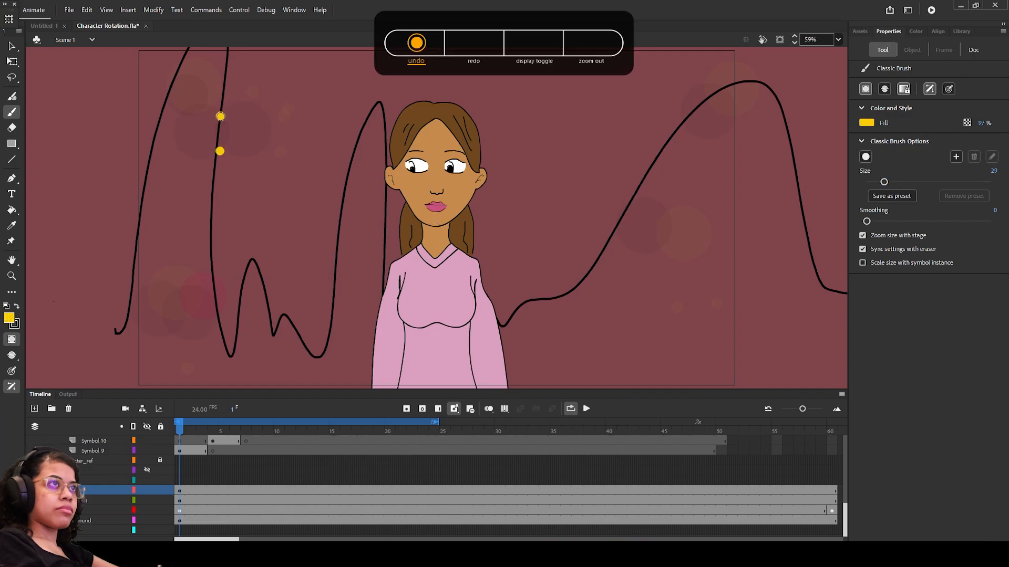
Step: Place yellow light dots along the string's low loops between the stage's left edge and the character
left_click(214, 232)
left_click(208, 267)
left_click(218, 311)
left_click(224, 341)
left_click(242, 294)
left_click(242, 266)
left_click(261, 280)
left_click(267, 311)
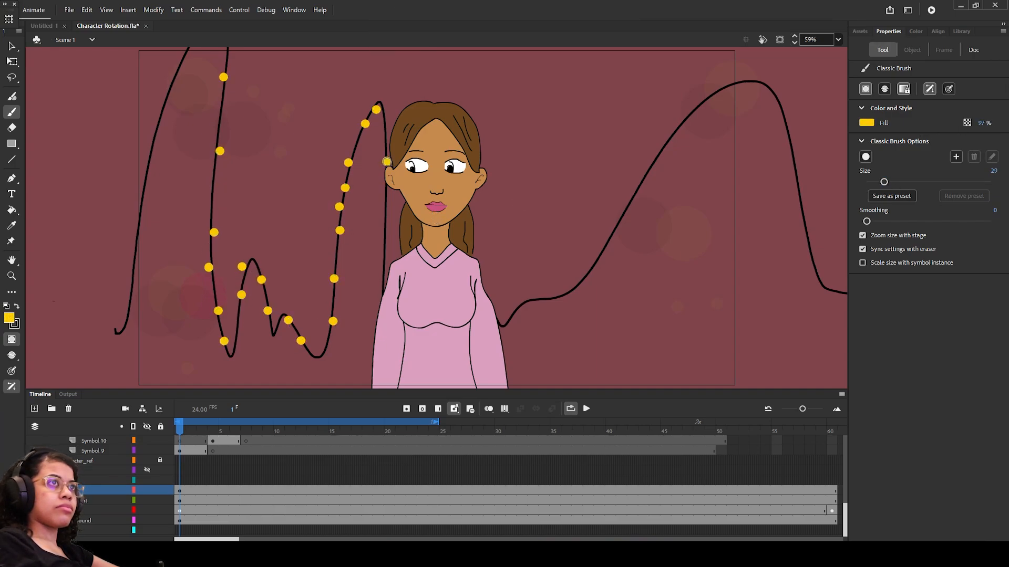
Step: Place yellow dots down the string beside the face and up the right-hand curve, undoing those past its peak
left_click(386, 145)
left_click(389, 186)
left_click(381, 213)
left_click(388, 247)
left_click(385, 268)
left_click(511, 318)
left_click(514, 307)
left_click(544, 301)
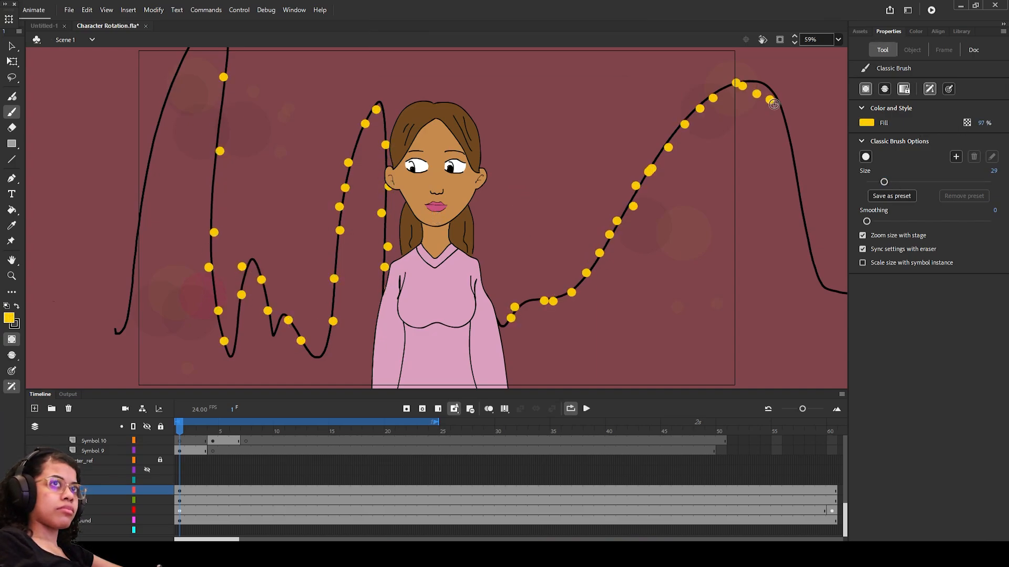
key("ctrl+z")
key("ctrl+z")
key("ctrl+z")
Step: Fill the gaps on the tall left loop and the far-left strand with yellow dots
left_click(211, 192)
left_click(222, 108)
left_click(220, 126)
left_click(229, 56)
left_click(184, 55)
left_click(173, 79)
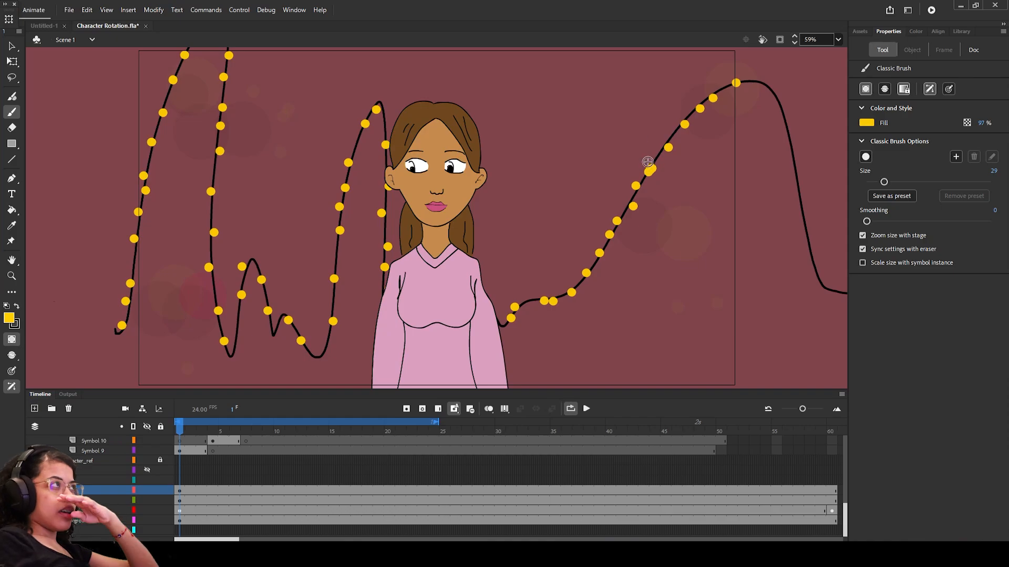
Step: Duplicate the yellow dots layer, rename the layer, select the lower one and save the document
left_click(71, 490)
right_click(71, 491)
left_click(110, 309)
double_click(89, 490)
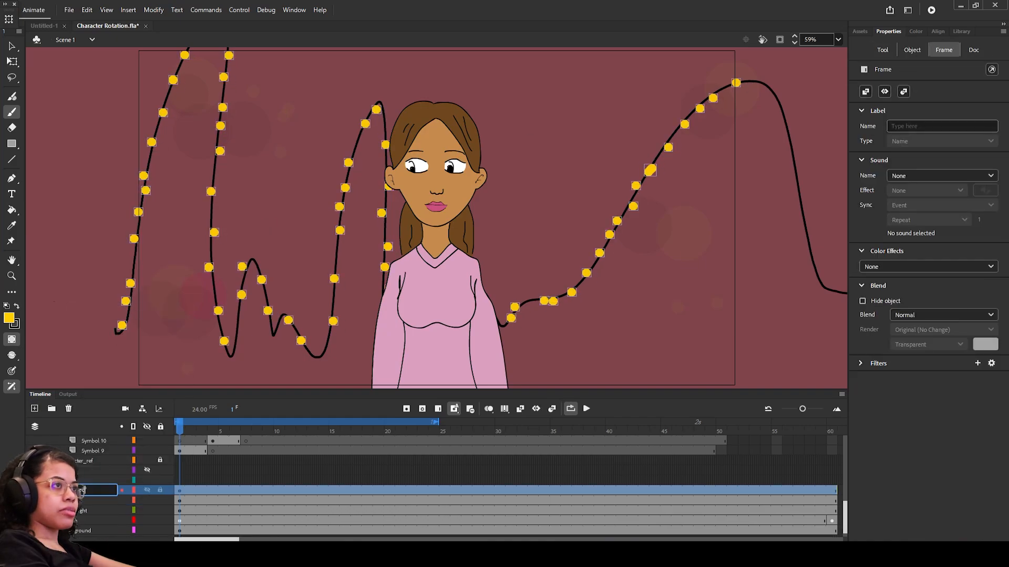
left_click(92, 501)
key("ctrl+s")
left_click(198, 11)
left_click(967, 51)
left_click(962, 31)
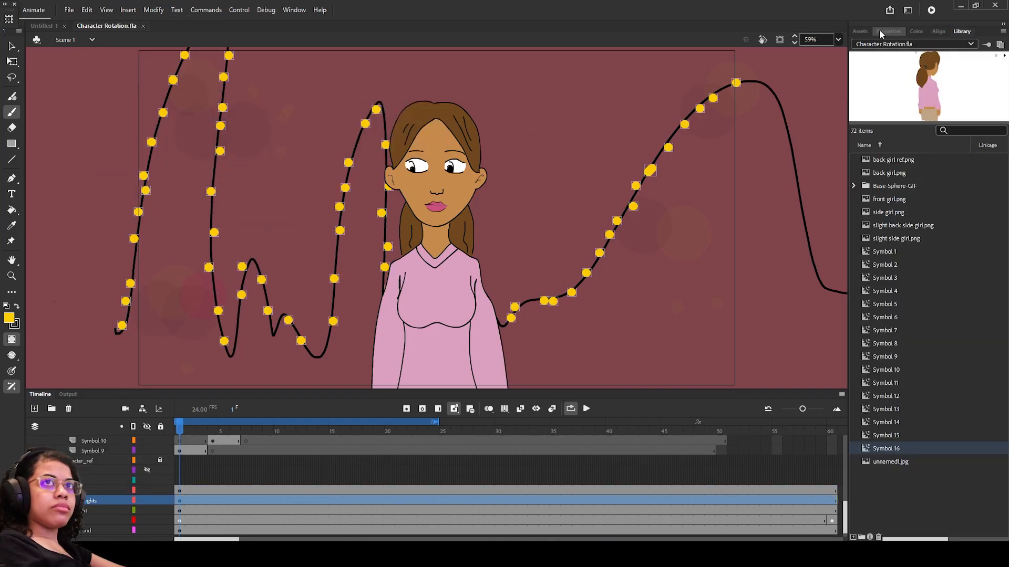
left_click(916, 31)
left_click(889, 31)
Step: Add a Blur filter of 34 to the lower lights layer's frame
left_click(944, 50)
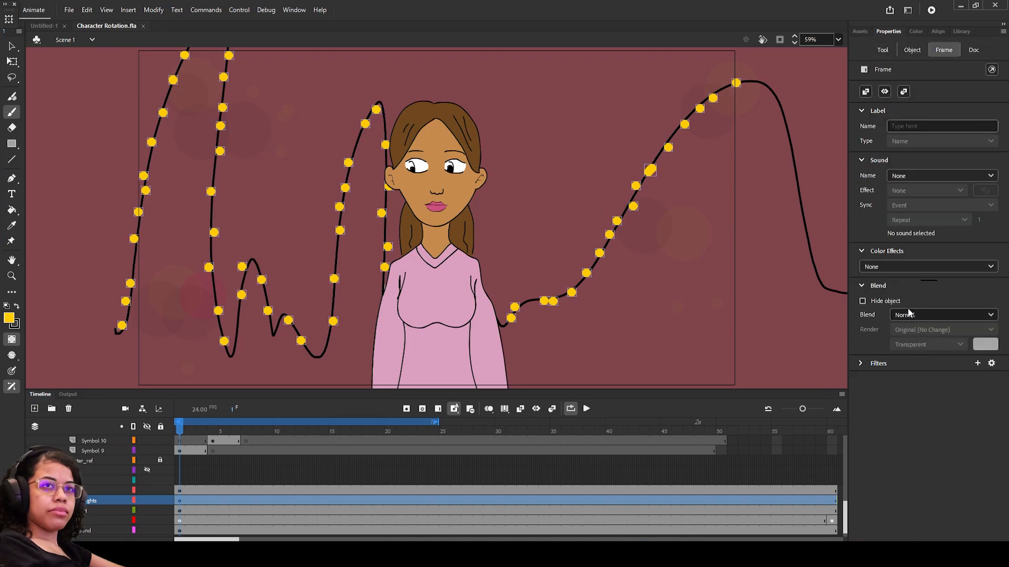
left_click(909, 315)
left_click(977, 364)
left_click(951, 389)
left_click_drag(892, 395, 891, 477)
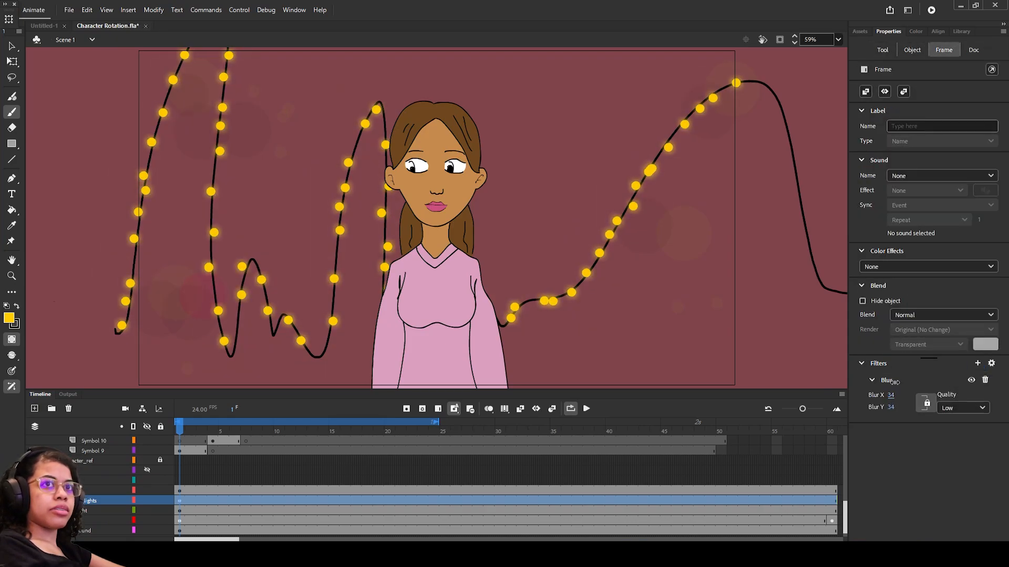
Step: Undo the last transformation reset and set the lights' blur to 42 with Medium quality
left_click(87, 10)
left_click(101, 22)
left_click(86, 10)
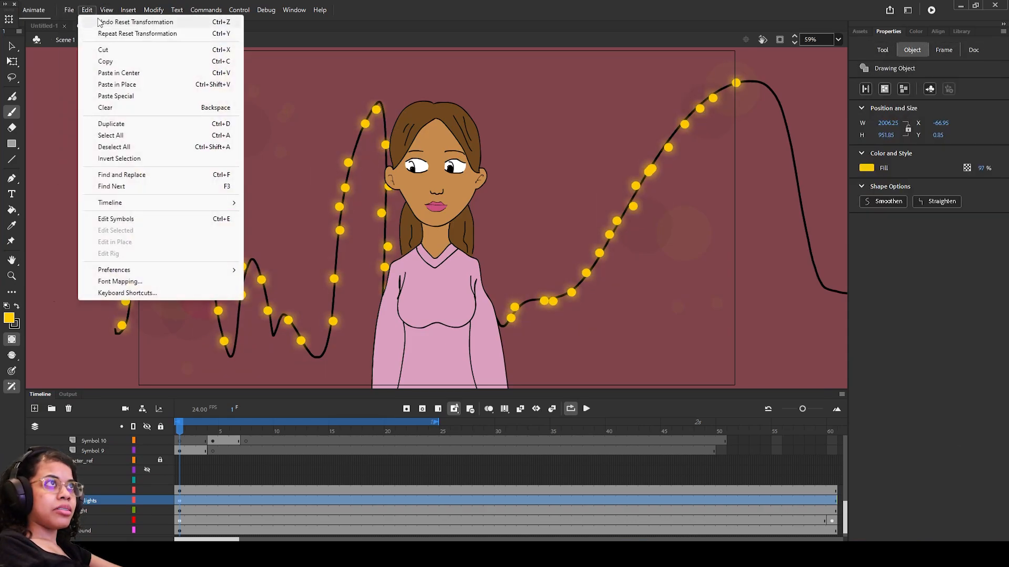
left_click(101, 22)
left_click(963, 408)
left_click(965, 430)
Step: On the upper lights layer at frame 20, add yellow dots along the string exposed beside the turned body
mouse_move(525, 430)
left_mouse_down()
mouse_move(525, 451)
mouse_move(393, 439)
left_mouse_up()
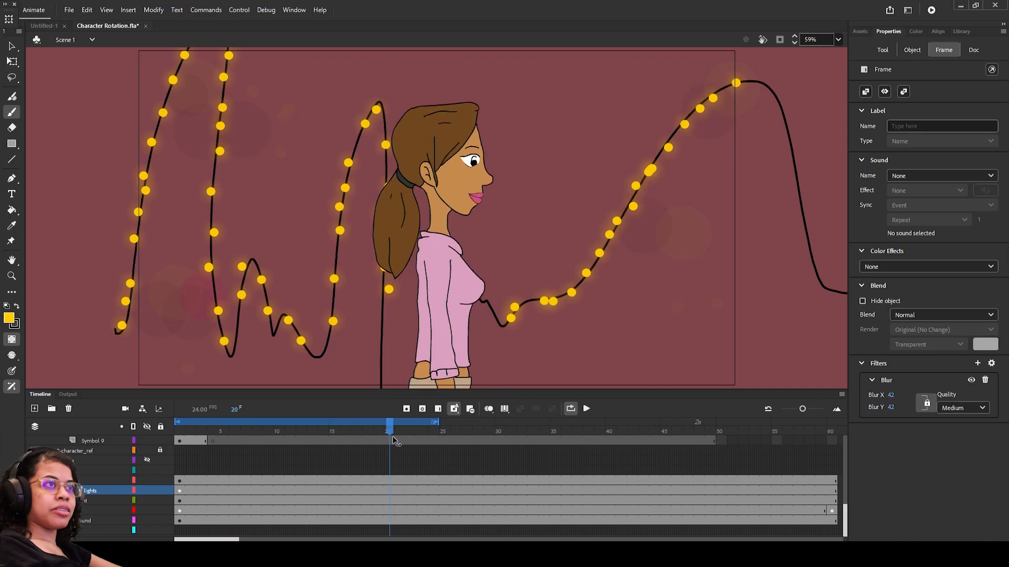
left_click(390, 480)
left_click(381, 328)
left_click(383, 356)
left_click(385, 376)
left_click(377, 385)
left_click(486, 300)
left_click(494, 312)
Step: At frame 1, hide the Symbol 9 colour layer and add yellow dots across the gap in the string behind the chest
left_click(179, 426)
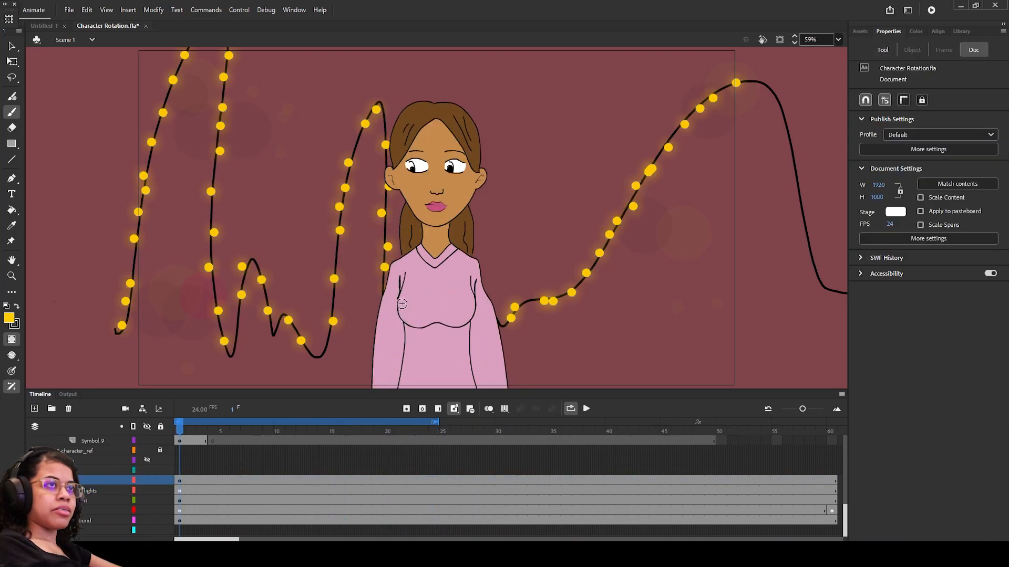
left_click(147, 440)
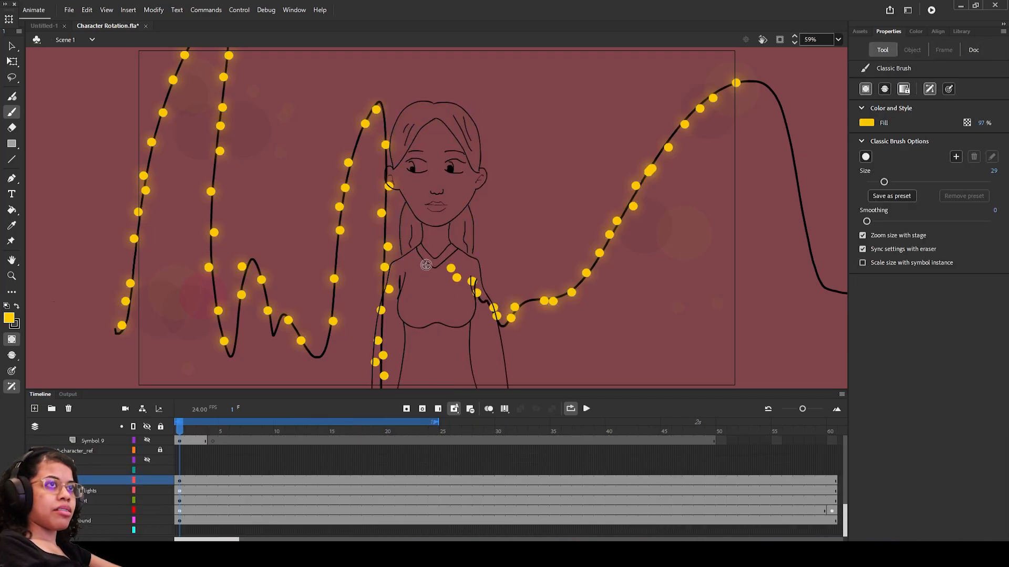
left_click(423, 262)
left_click(406, 274)
Step: Delete the blurred lights layer, keeping the sharp yellow dots layer
left_click(99, 491)
left_click(68, 409)
mouse_move(88, 491)
left_mouse_down()
mouse_move(87, 509)
mouse_move(86, 487)
left_mouse_up()
left_click(147, 490)
left_click(147, 490)
Step: On the string layer, join the new dots behind the body with a black Classic Brush line of size 8
left_click(100, 500)
left_click(17, 306)
left_click(882, 50)
left_click_drag(880, 182, 871, 182)
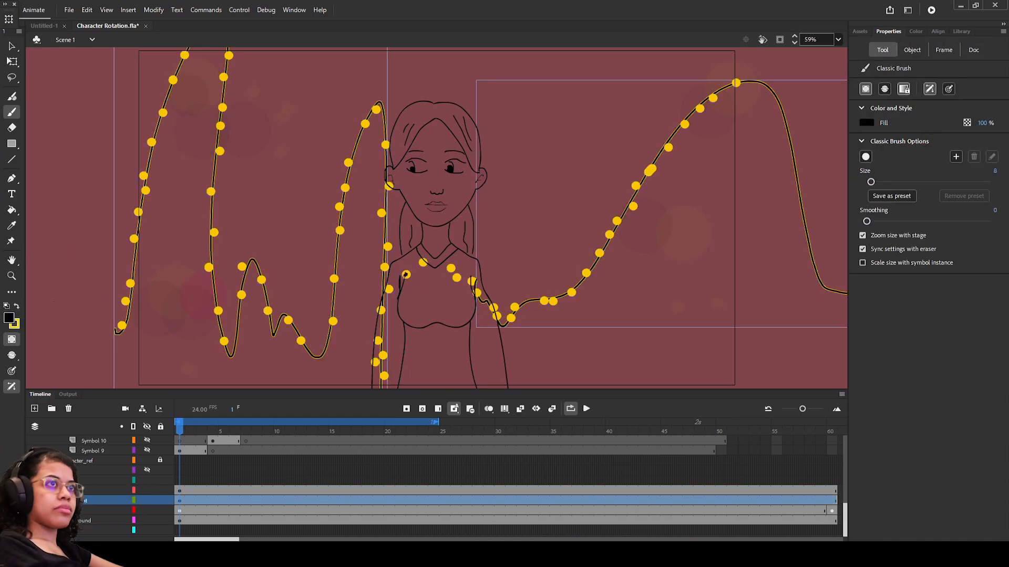
left_click_drag(406, 275, 383, 304)
left_click_drag(483, 305, 485, 308)
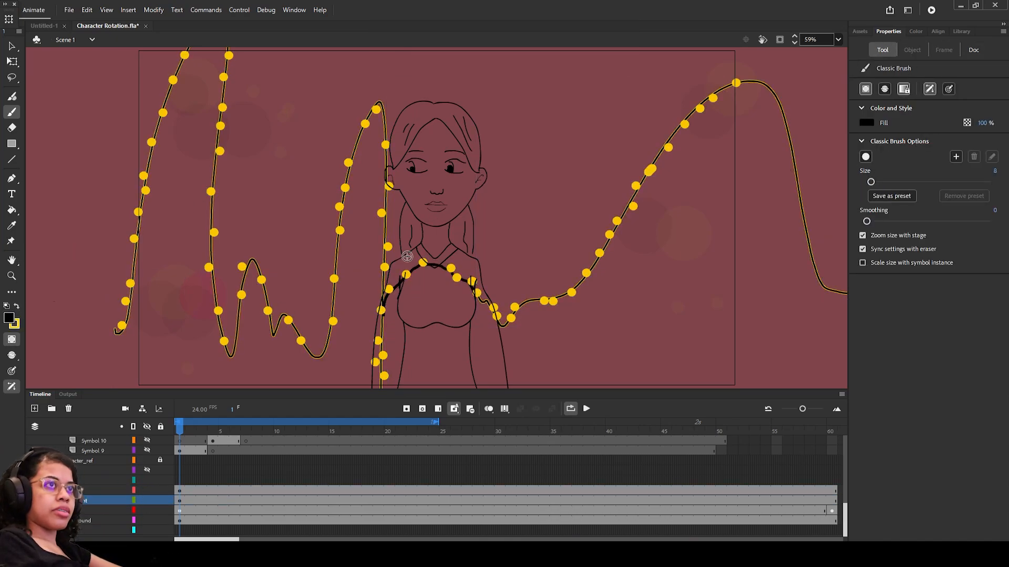
Step: Duplicate the completed yellow dots layer and give the lower copy's frame a Blur filter of 27 with Medium quality
right_click(76, 501)
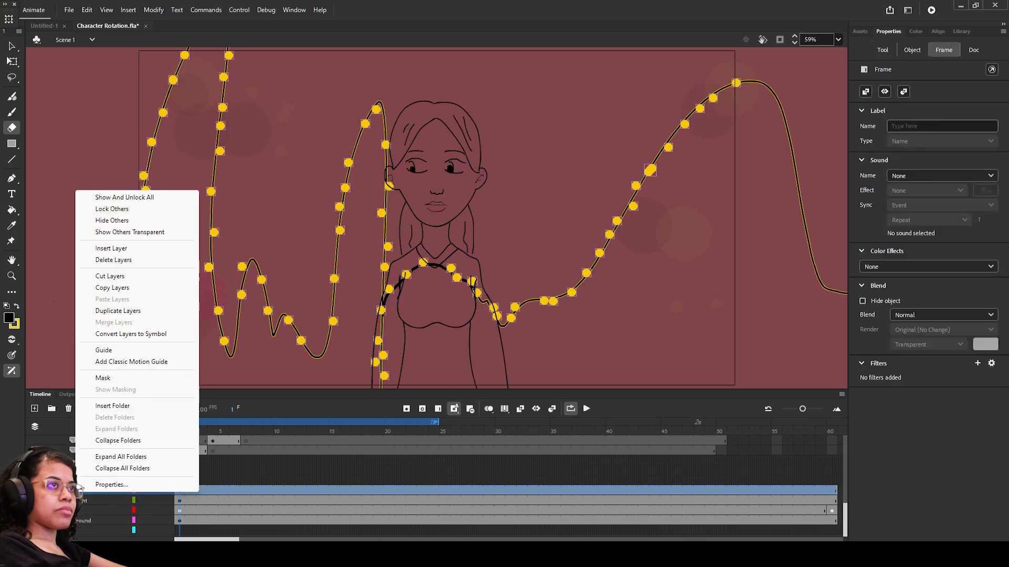
left_click(76, 501)
key("v")
key("q")
left_click(98, 491)
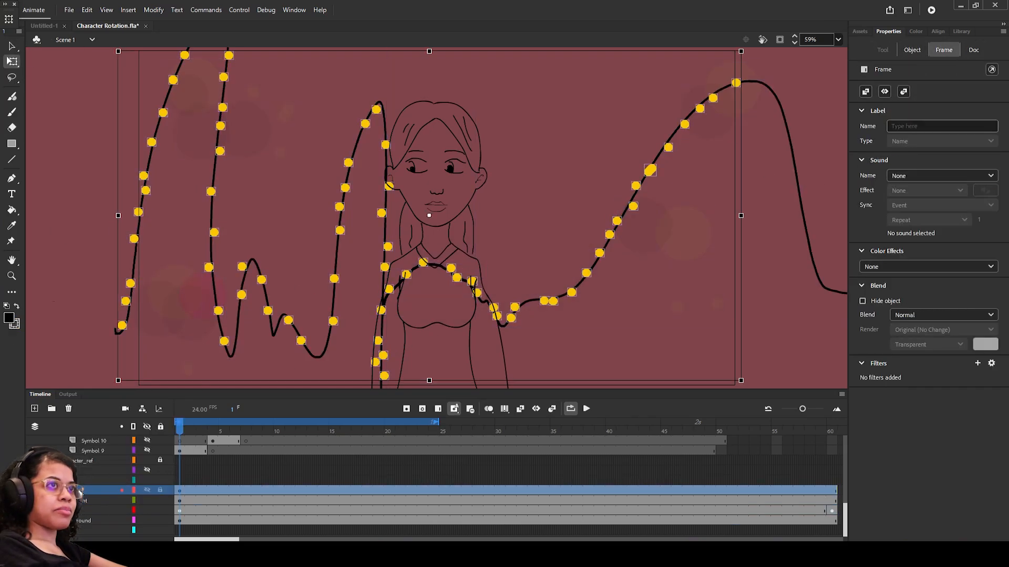
right_click(99, 492)
left_click(157, 310)
left_click(105, 500)
left_click(977, 363)
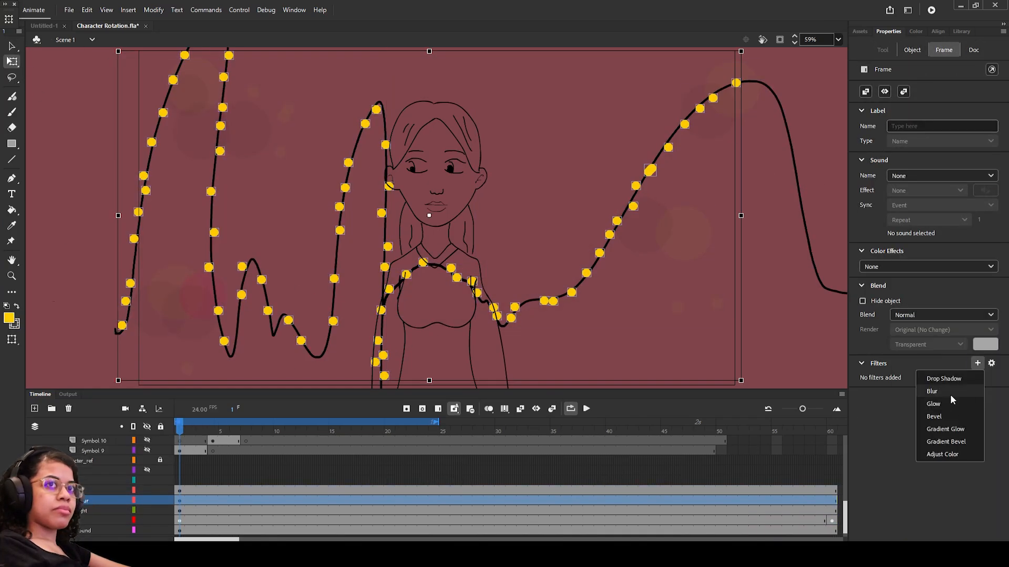
left_click(921, 390)
left_click_drag(889, 395, 899, 395)
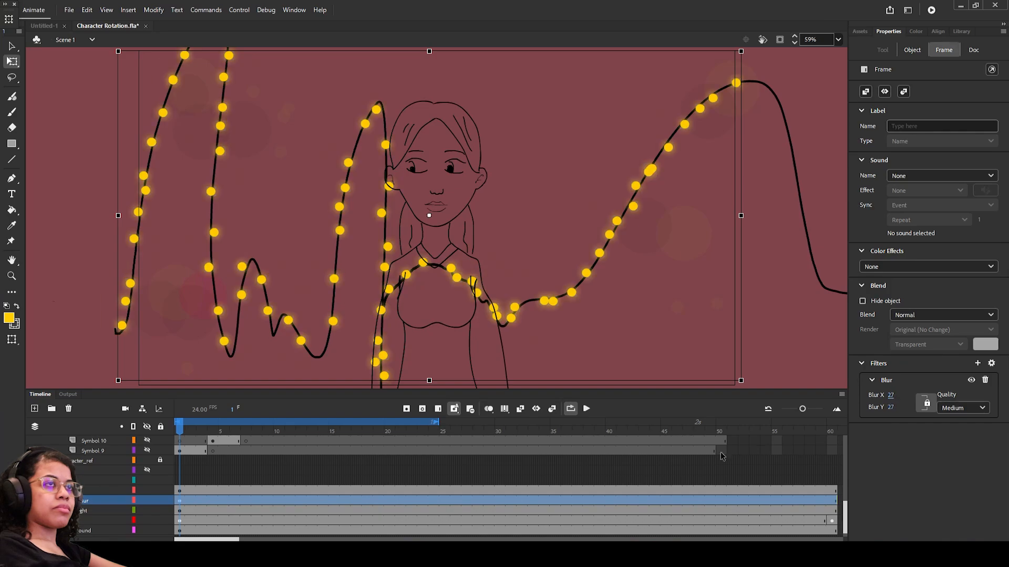
Step: Show the character colour layers again, save the document and play the animation from frame 1
left_click(434, 471)
scroll(147, 462, "up", 2)
left_click(148, 461)
left_click(179, 428)
key("ctrl+s")
left_click(587, 409)
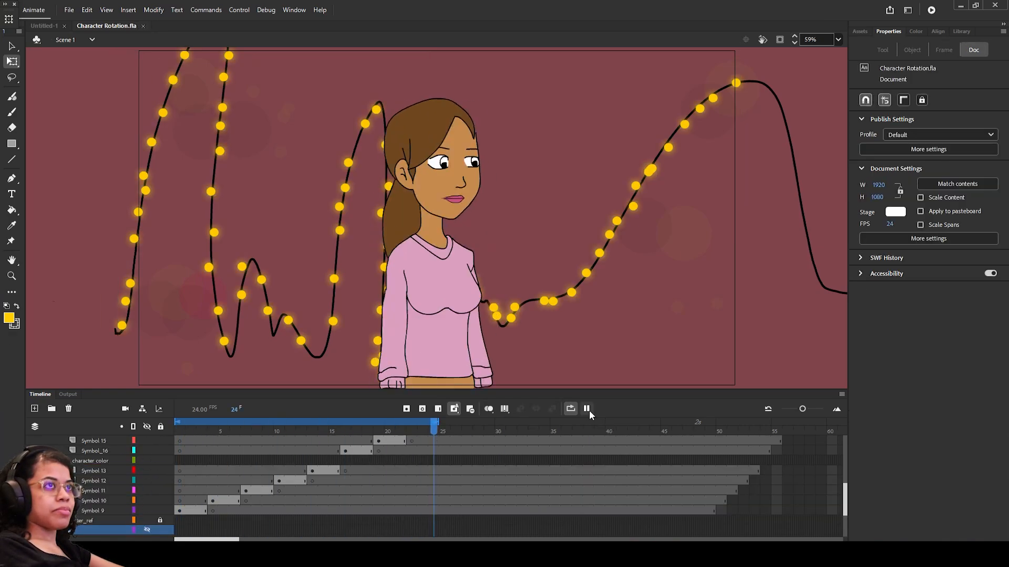
scroll(235, 488, "down", 3)
left_click(234, 511)
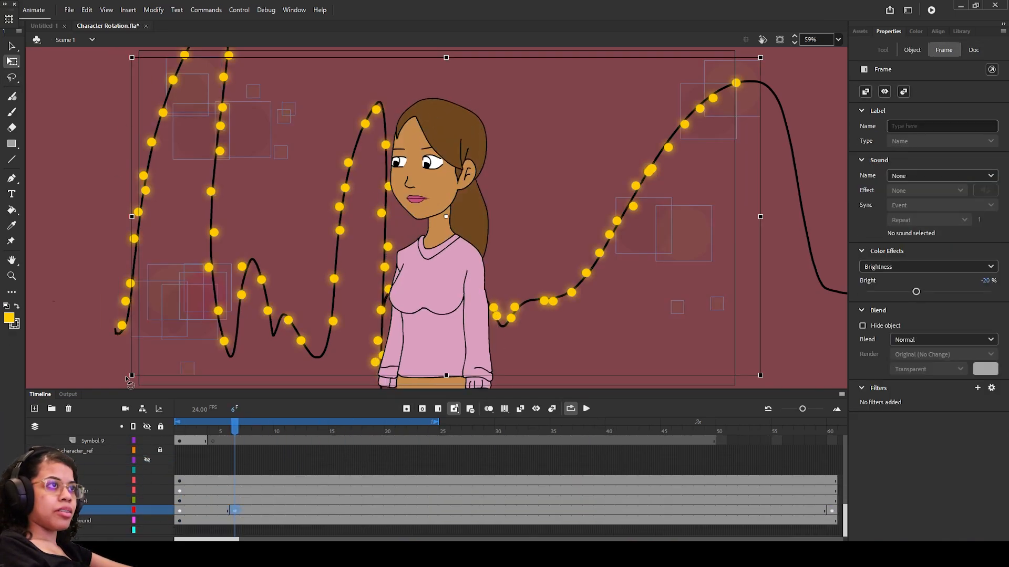
key("ctrl+z")
key("ctrl+z")
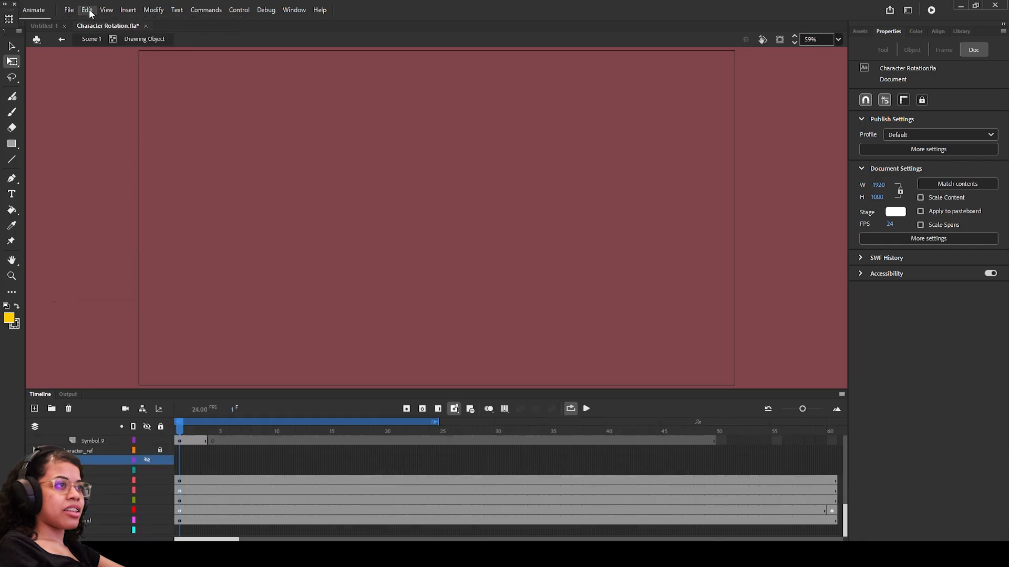
Step: Insert a keyframe at frame 4 on the faint circles layer and nudge individual circles on both sides of the character
left_click(213, 511)
key("F6")
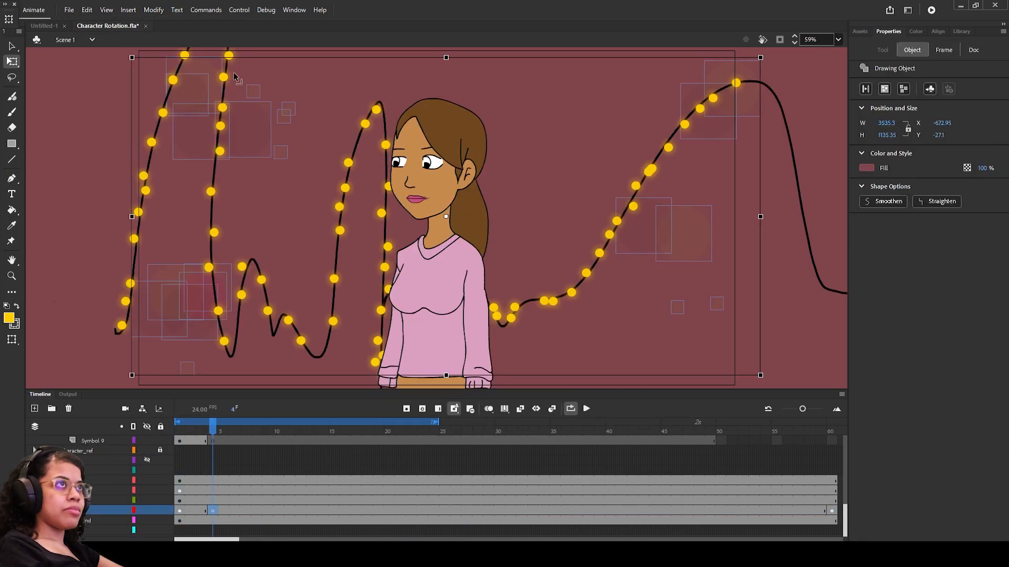
left_click(232, 77)
left_click_drag(207, 131, 189, 121)
left_click_drag(193, 86, 194, 78)
left_click_drag(184, 313, 193, 334)
left_click_drag(202, 296, 203, 288)
left_click_drag(191, 370, 187, 368)
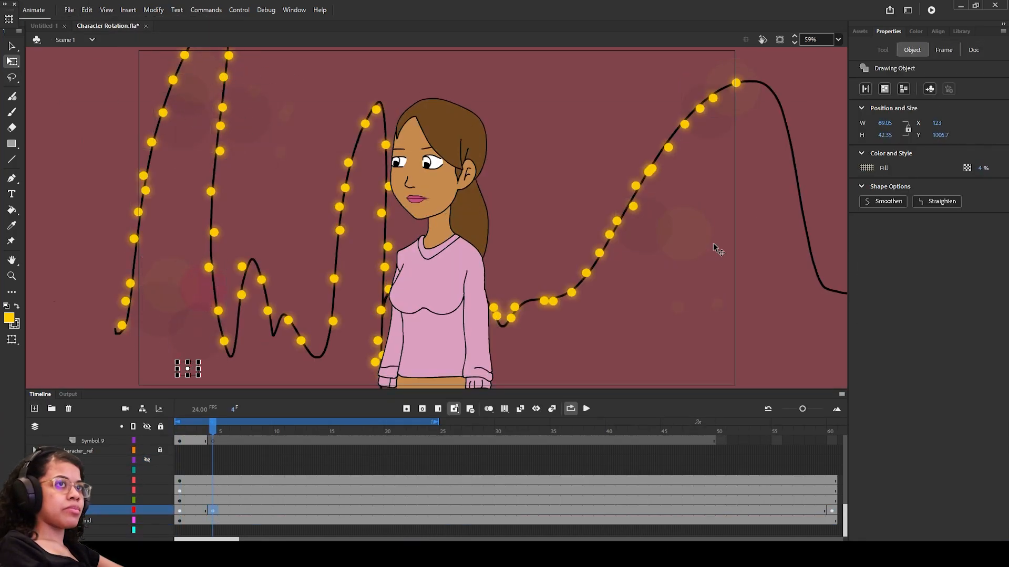
left_click_drag(677, 307, 684, 307)
left_click_drag(683, 233, 657, 226)
left_click(732, 89)
Step: Select all the circles in the frame 4 keyframe and shift the set slightly through its position values
left_click(86, 512)
left_click(912, 50)
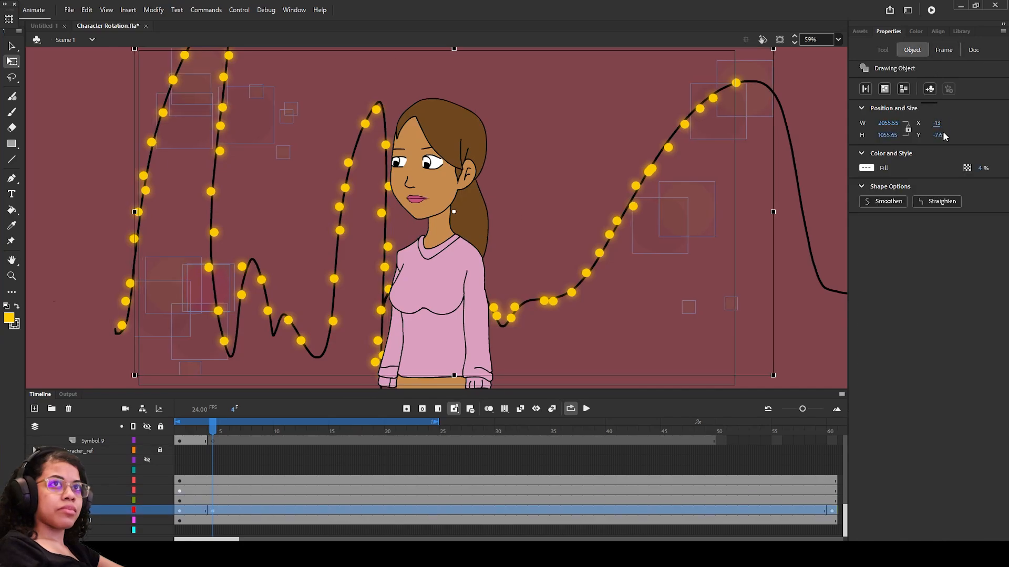
left_click(246, 431)
left_click_drag(944, 135, 952, 124)
Step: Insert keyframes at frames 7 and 10 on the circles layer and offset the whole set of circles in each
left_click(246, 511)
key("F6")
left_click(912, 50)
mouse_move(937, 135)
left_mouse_down()
mouse_move(940, 120)
mouse_move(893, 126)
mouse_move(932, 148)
mouse_move(941, 134)
left_mouse_up()
left_click(279, 510)
key("F6")
left_click(912, 50)
left_click_drag(888, 135, 894, 131)
Step: Insert a keyframe at frame 13 on the circles layer and shift the whole set of circles
left_click(312, 431)
left_click(312, 510)
left_click(912, 50)
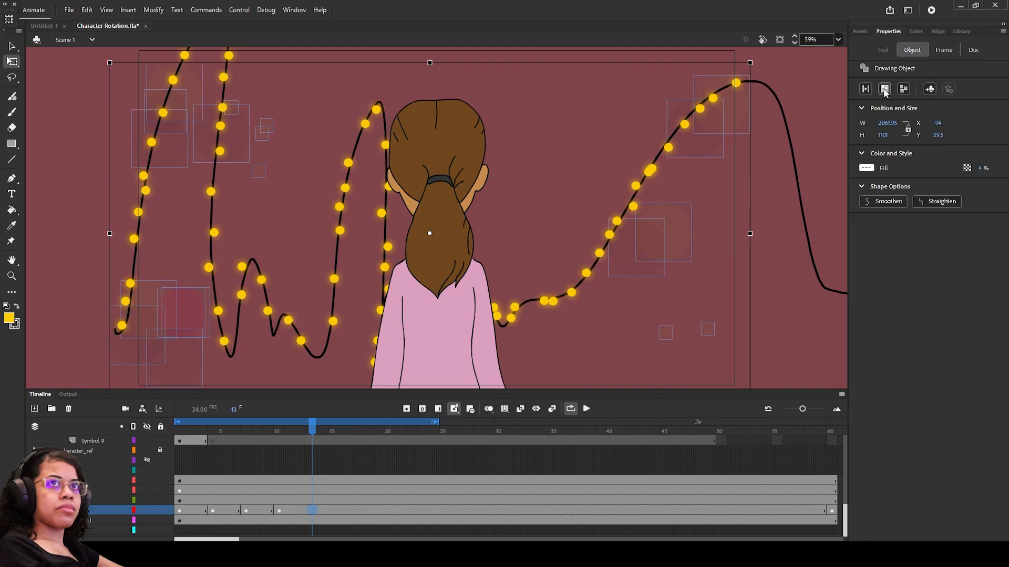
key("F6")
left_click(912, 50)
mouse_move(937, 123)
left_mouse_down()
mouse_move(943, 101)
mouse_move(930, 138)
left_mouse_up()
left_click_drag(884, 135, 872, 145)
mouse_move(937, 123)
left_mouse_down()
mouse_move(909, 128)
mouse_move(931, 126)
left_mouse_up()
Step: Insert a keyframe at frame 16 on the circles layer and show the circles' object properties
left_click_drag(312, 428, 316, 458)
left_click(345, 511)
key("F6")
left_click(859, 32)
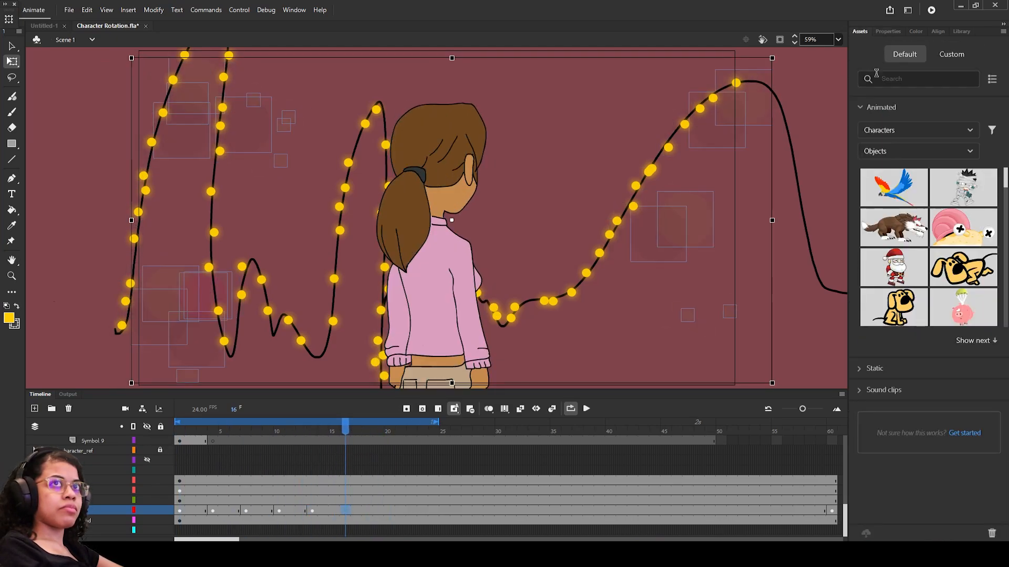
left_click(889, 31)
left_click(912, 50)
Step: Insert keyframes at frames 19 and 22 on the circles layer and play the animation
left_click(378, 511)
key("F6")
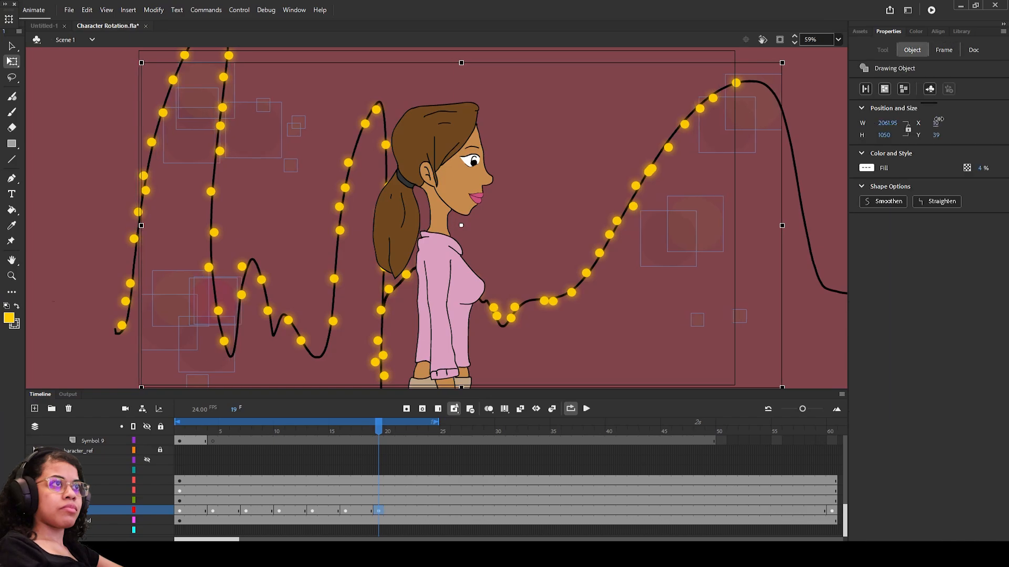
left_click(410, 511)
key("F6")
left_click(586, 409)
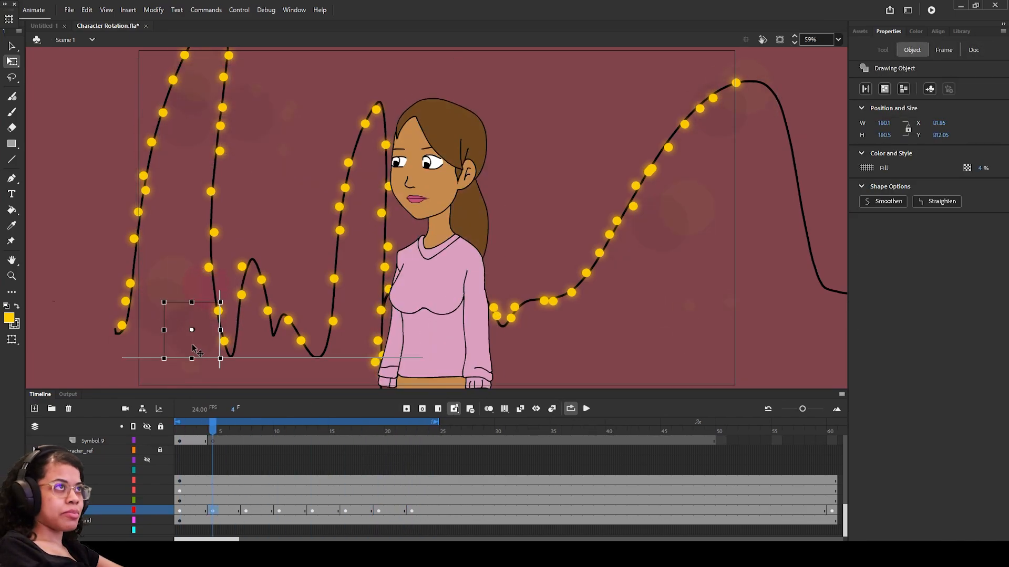
Step: At frame 4, reposition the lower-left circles and one near the string's right peak, then preview the animation
left_click_drag(194, 353, 189, 360)
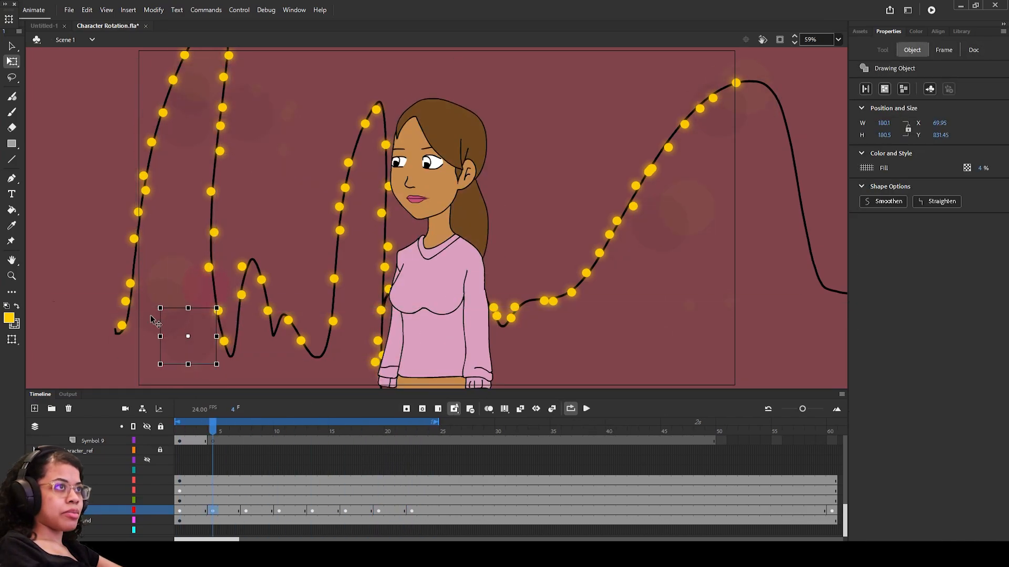
left_click_drag(157, 322, 152, 310)
left_click_drag(220, 307, 216, 299)
left_click_drag(719, 109, 722, 109)
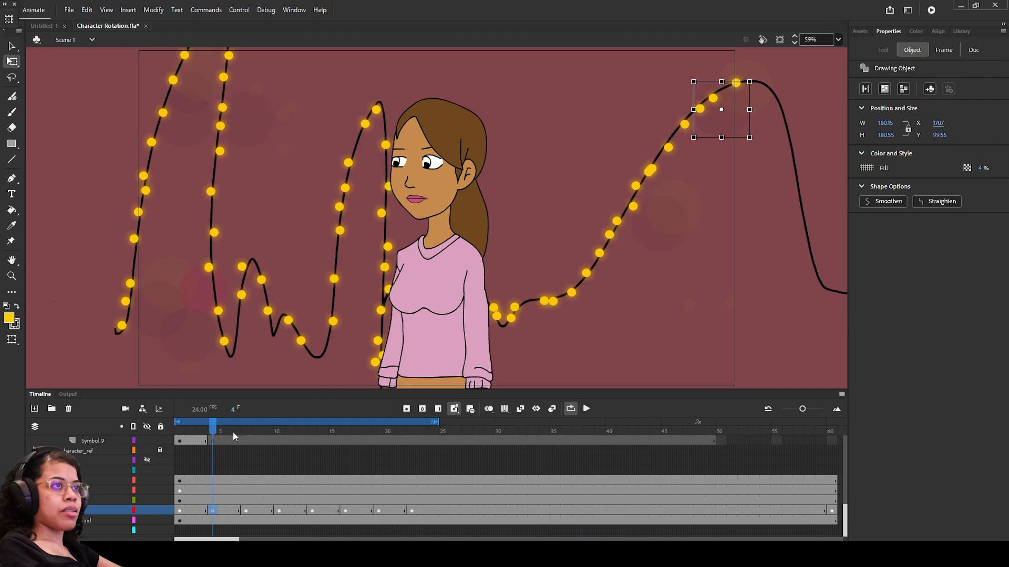
left_click(586, 409)
left_click(586, 409)
Step: At frame 7, nudge individual circles on the left side and near the string's right peak
left_click(246, 441)
left_click_drag(177, 131, 172, 135)
left_click_drag(165, 297, 160, 303)
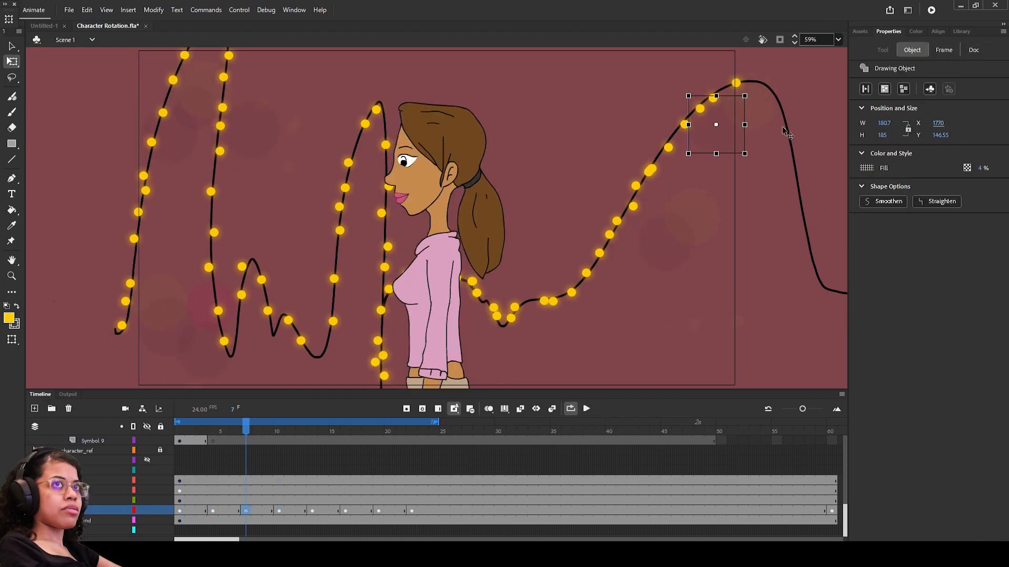
left_click_drag(762, 112, 759, 107)
left_click(738, 321)
Step: At frame 10, reposition individual circles on both sides, including the small ones, and preview the animation
left_click(279, 510)
left_click(700, 194)
left_click(279, 511)
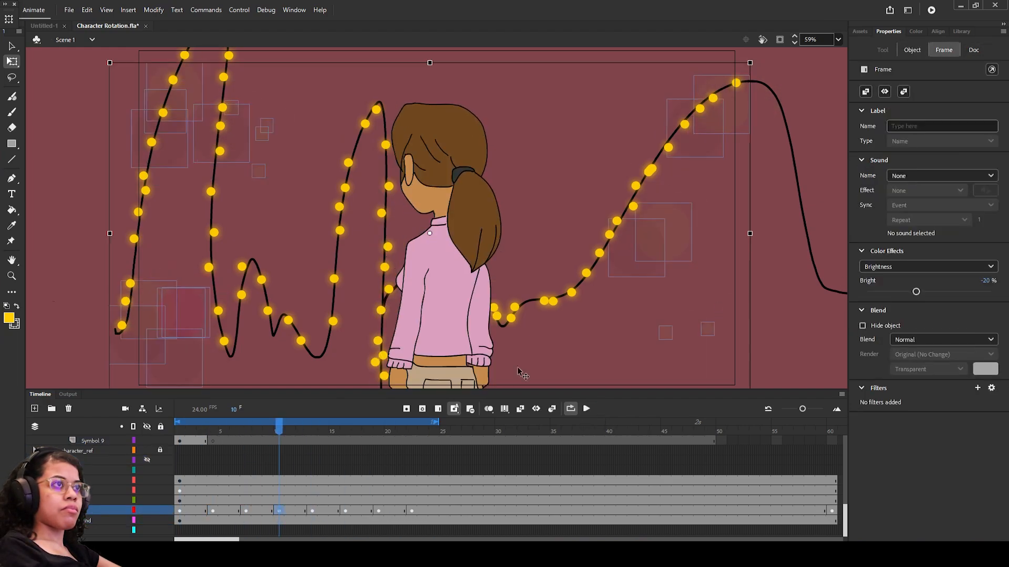
left_click(747, 153)
left_click(756, 154)
left_click(181, 338)
left_click_drag(131, 349, 125, 355)
left_click_drag(152, 310, 148, 315)
left_click_drag(184, 91, 188, 95)
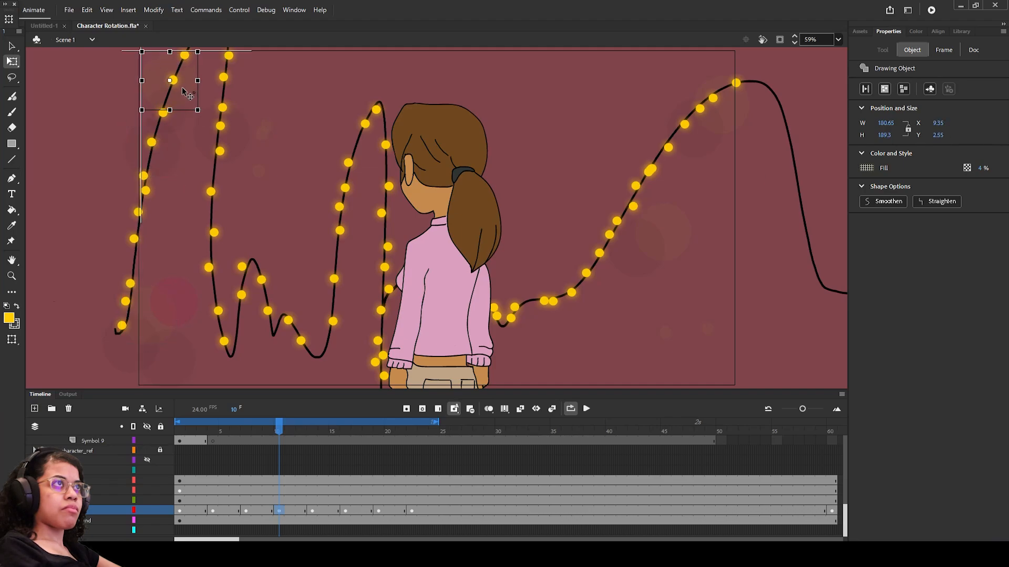
left_click(279, 511)
left_click(262, 134)
left_click_drag(938, 123, 940, 133)
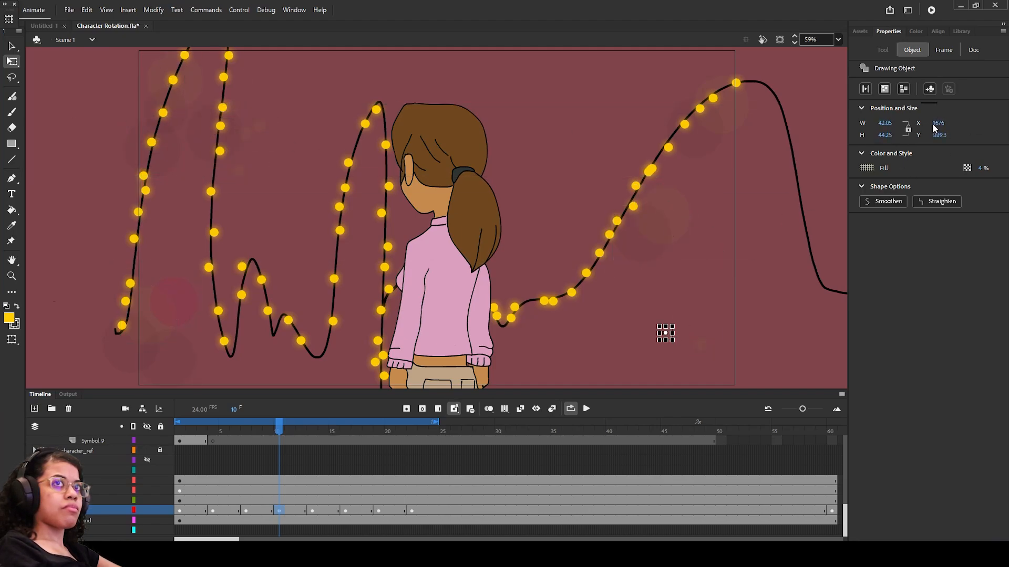
left_click(586, 409)
left_click(586, 409)
Step: At frame 13, move the large and small circles on the right up and left, and adjust a lower-left circle
left_click(707, 230)
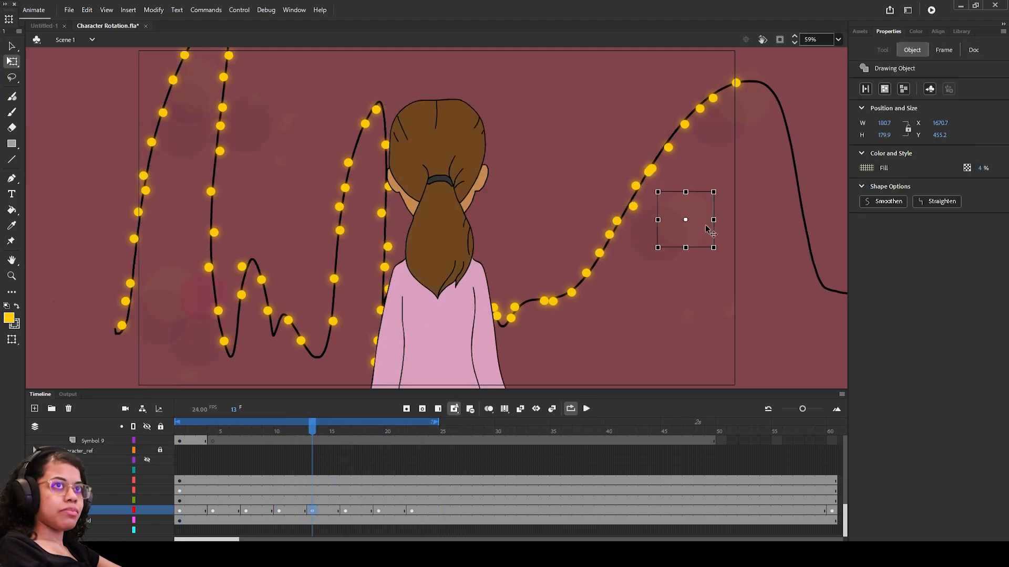
left_click_drag(707, 230, 687, 164)
left_click_drag(649, 241, 627, 199)
left_click_drag(718, 124, 706, 103)
left_click(730, 310)
left_click_drag(939, 123, 903, 230)
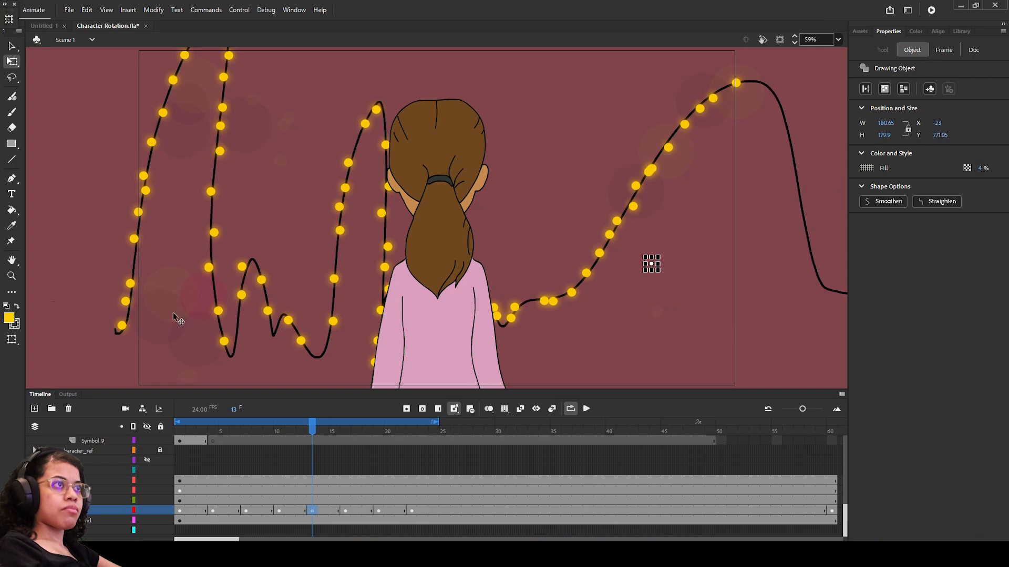
left_click(198, 313)
left_click_drag(944, 121, 931, 121)
Step: At frame 16, raise the lower-left circles, shift the small ones, and move the right-hand circles up
left_click(345, 510)
left_click_drag(150, 310, 151, 280)
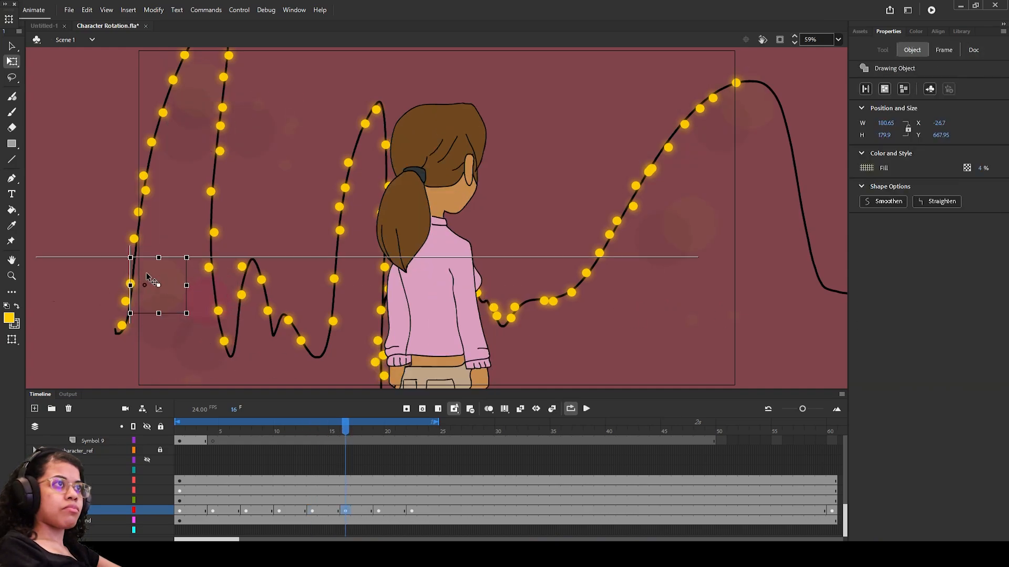
left_click_drag(211, 316, 207, 304)
left_click(288, 130)
left_click_drag(940, 124, 954, 128)
left_click_drag(690, 225, 651, 192)
left_click_drag(715, 145, 708, 130)
left_click(691, 319)
left_click_drag(940, 123, 795, 124)
left_click(735, 316)
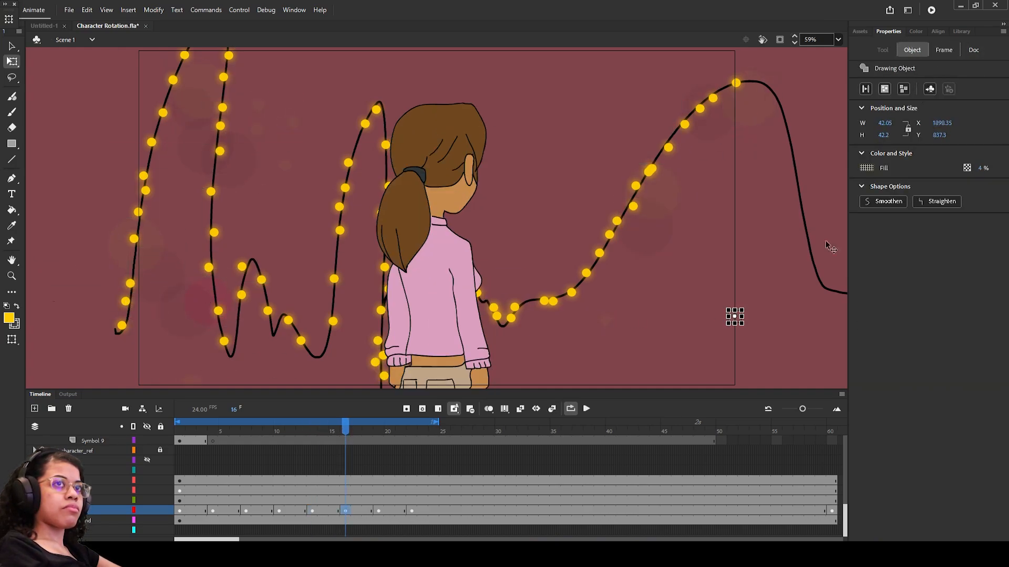
Step: At frame 22, reposition the right-hand circles, raise the lower-left ones and shift the small circles
left_click(378, 510)
left_click(412, 510)
left_click(797, 207)
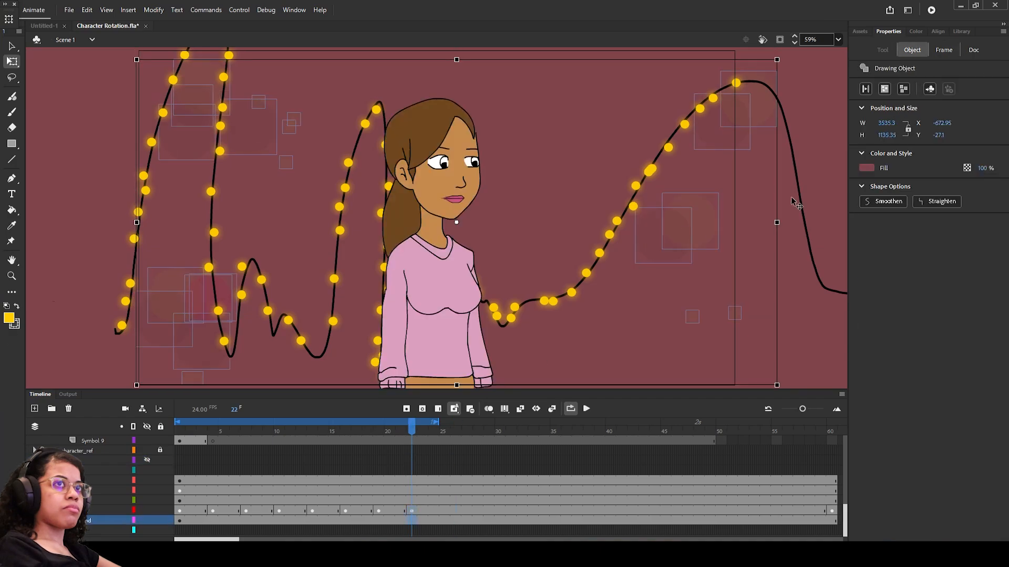
left_click_drag(695, 237, 678, 235)
left_click(675, 316)
left_click_drag(938, 136, 987, 136)
left_click_drag(941, 123, 921, 123)
left_click_drag(166, 292, 133, 239)
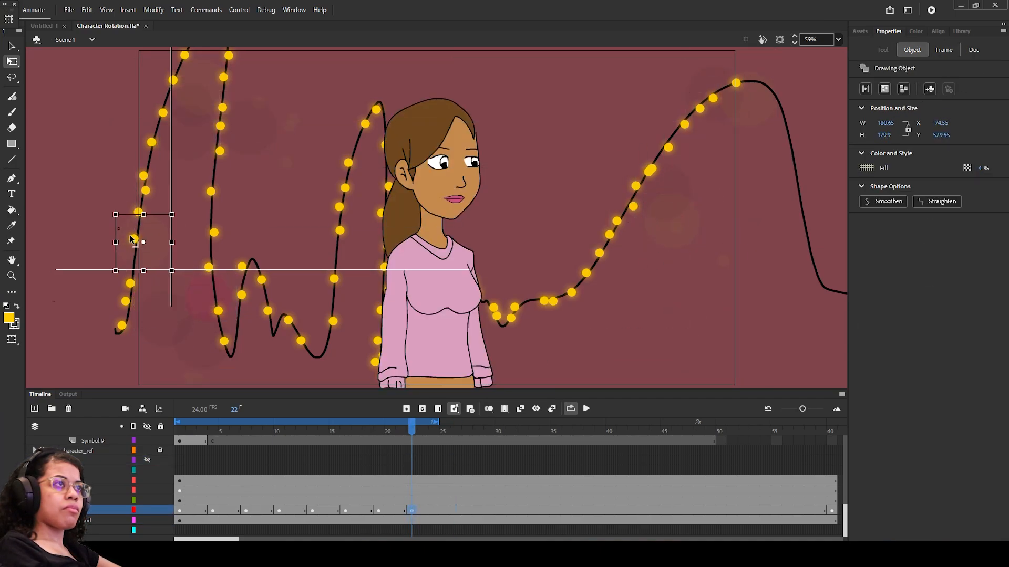
left_click_drag(204, 346, 185, 273)
left_click(202, 303)
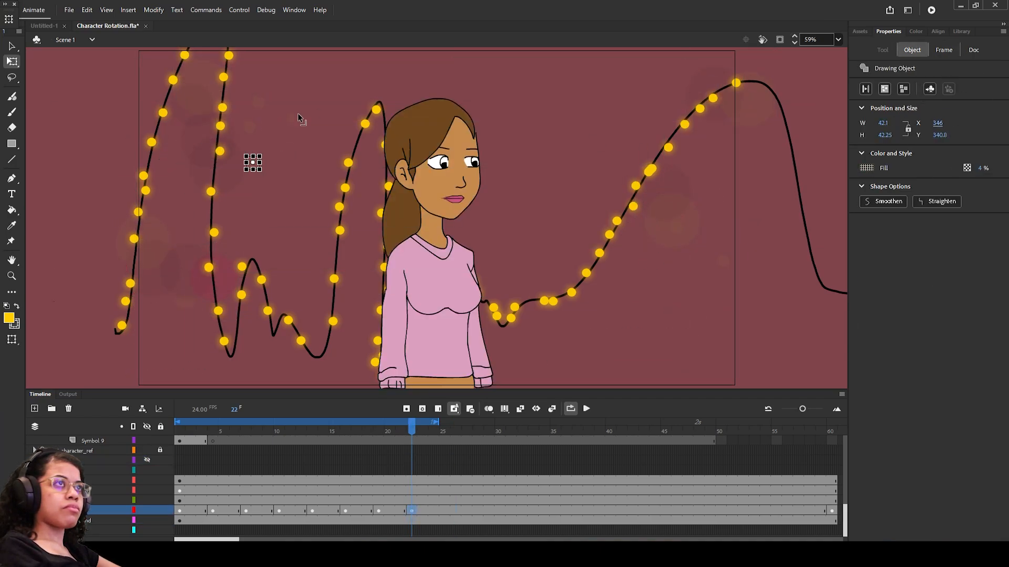
Step: Play the animation to check the moving circles and save the document
left_click(585, 409)
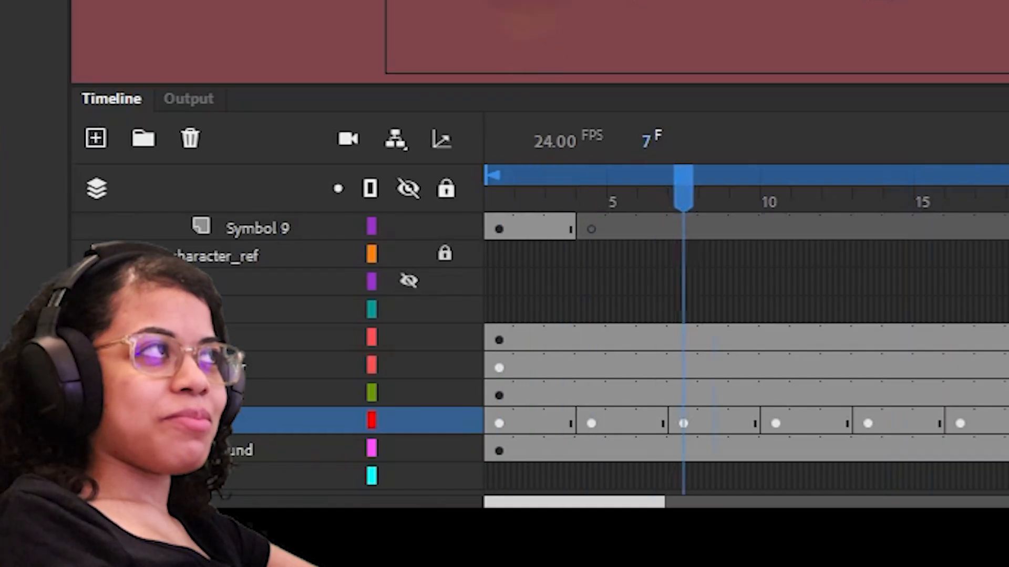
left_click(585, 409)
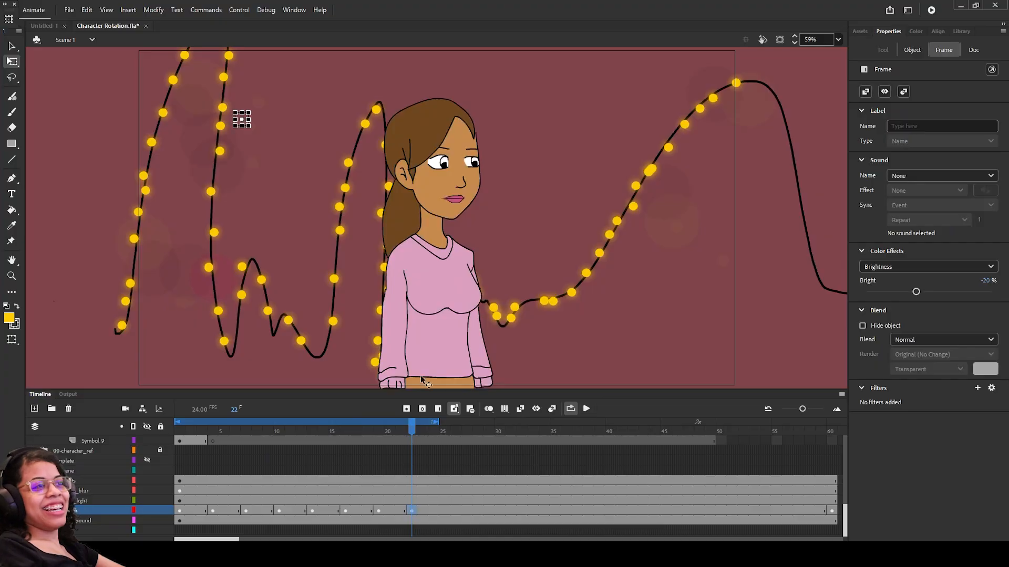
key("ctrl+s")
Step: Add a new layer at the top of the layer stack
scroll(86, 453, "up", 10)
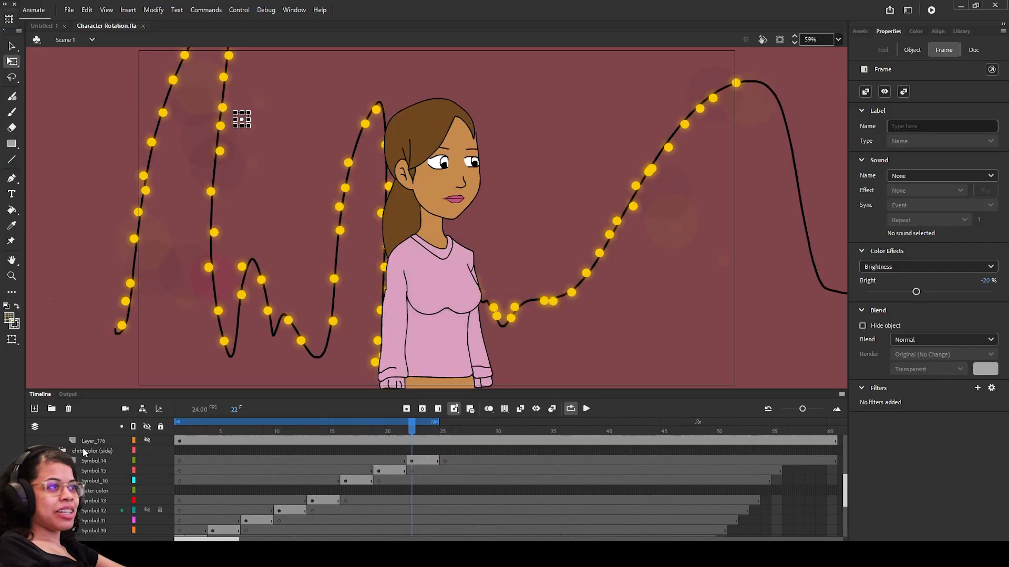
left_click(79, 441)
left_click(35, 409)
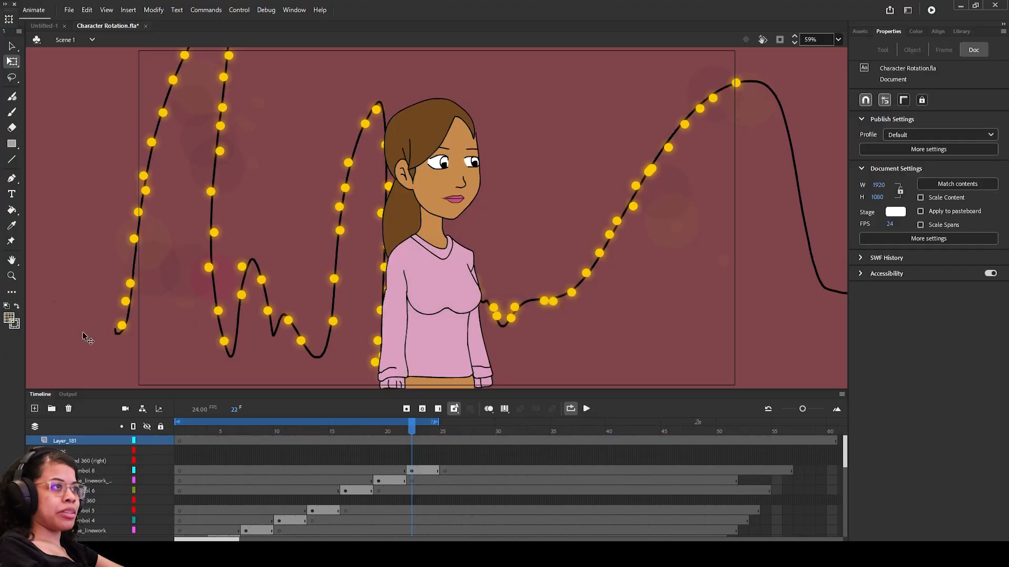
Step: Rename the new top layer as signature
double_click(73, 442)
type("w")
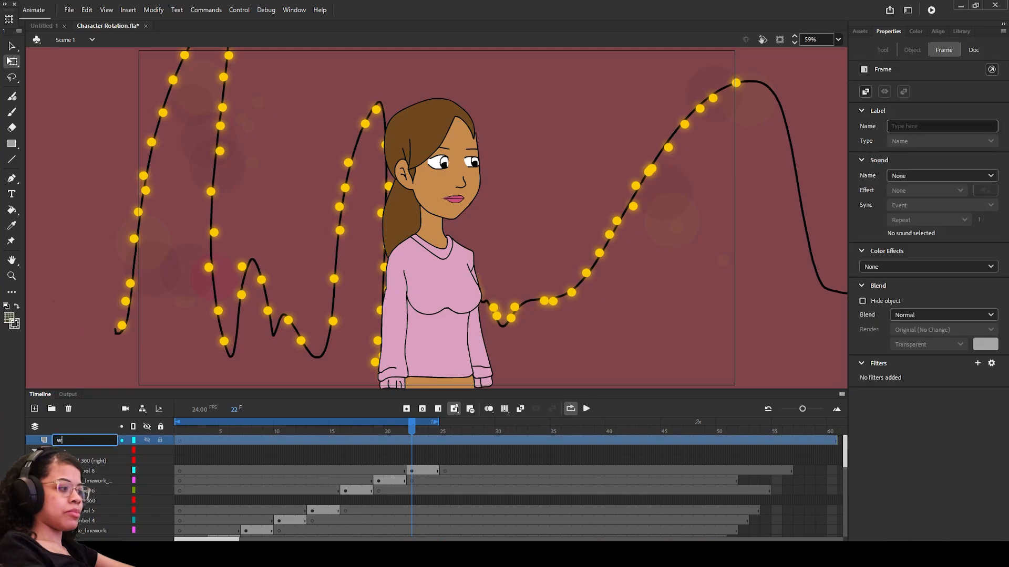
type("iga")
key("BackSpace")
type("n")
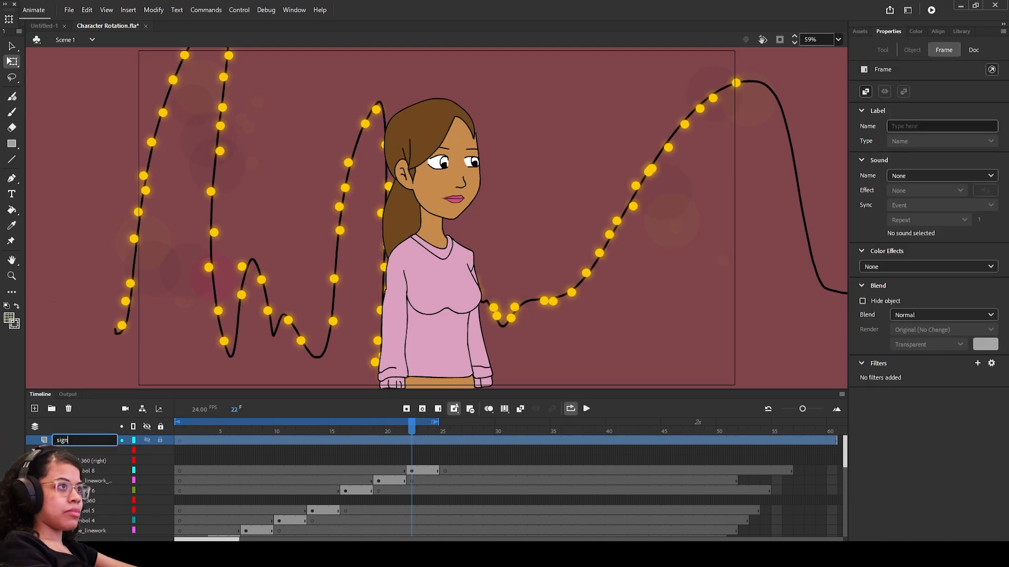
type("ature")
key("Return")
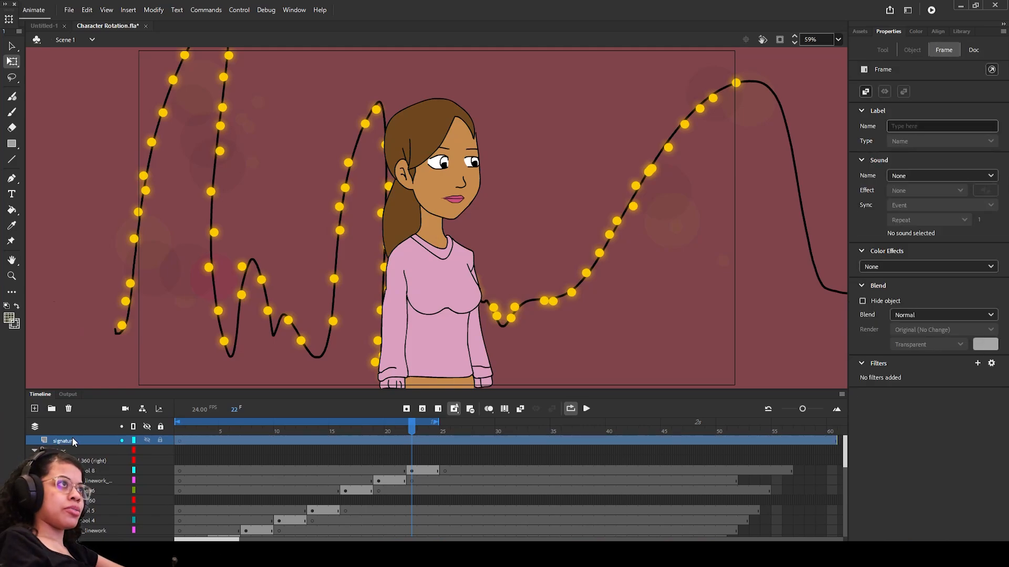
Step: Handwrite the artist's signature with the Classic Brush at 4% opacity and size 8 in the stage's lower-right corner
left_click(12, 113)
left_click(404, 307)
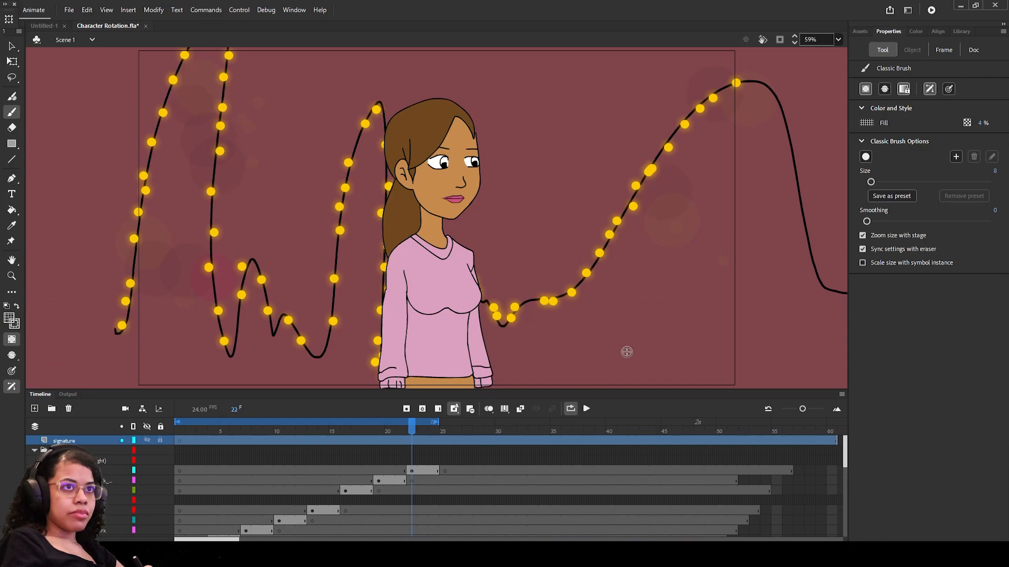
left_click_drag(631, 356, 731, 353)
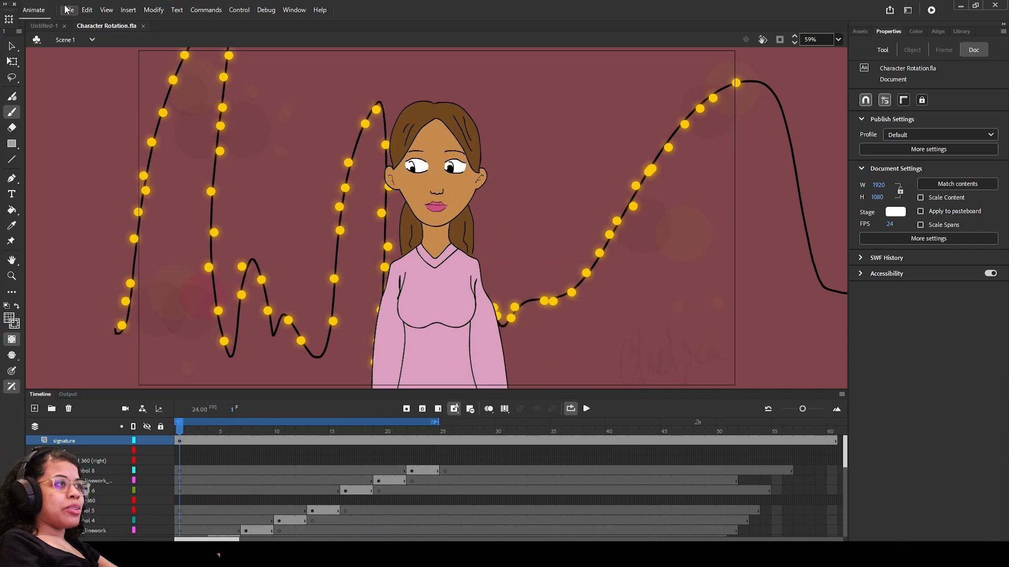
left_click(68, 9)
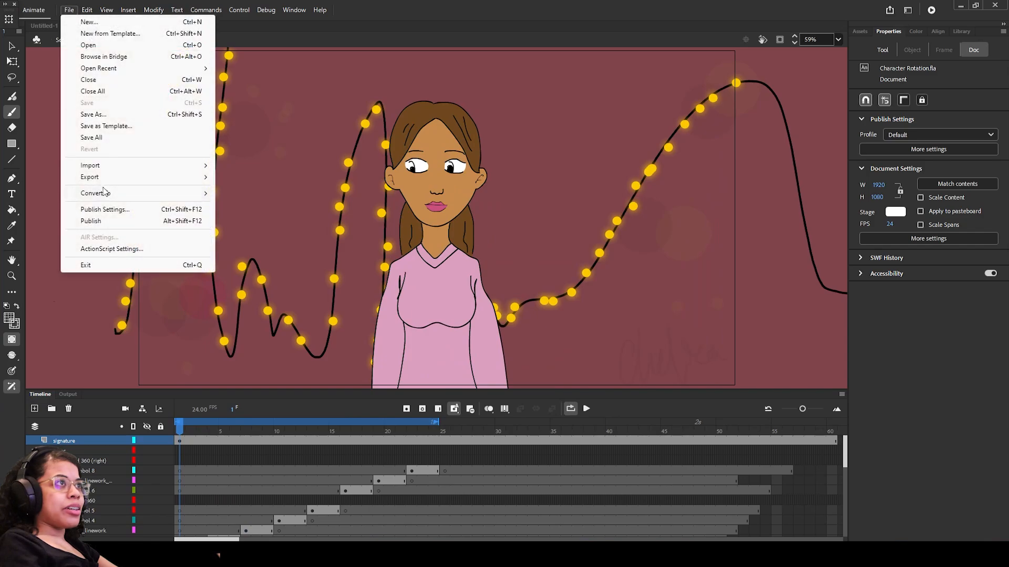
mouse_move(99, 181)
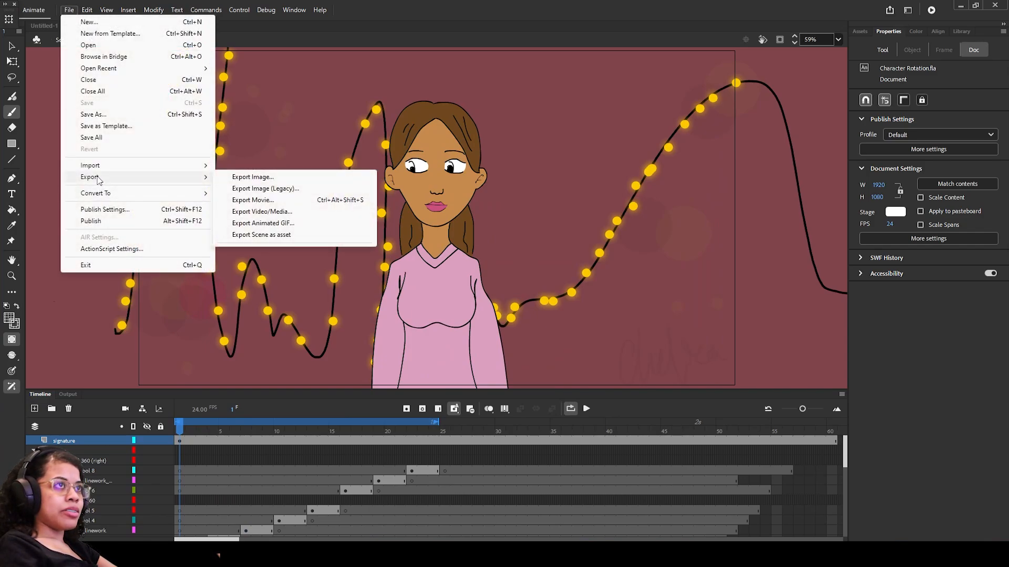
left_click(271, 211)
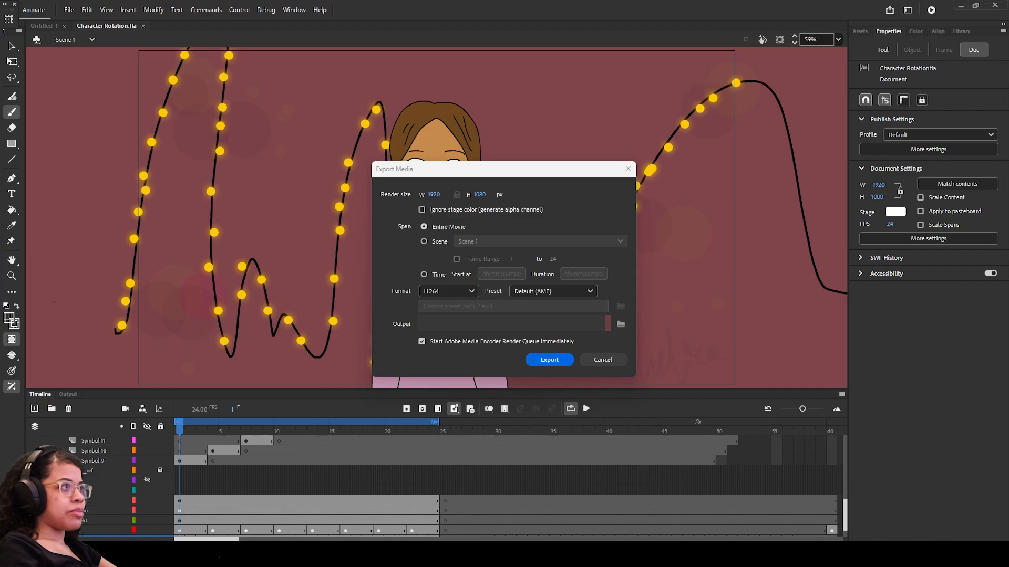
left_click_drag(0, 217, 0, 183)
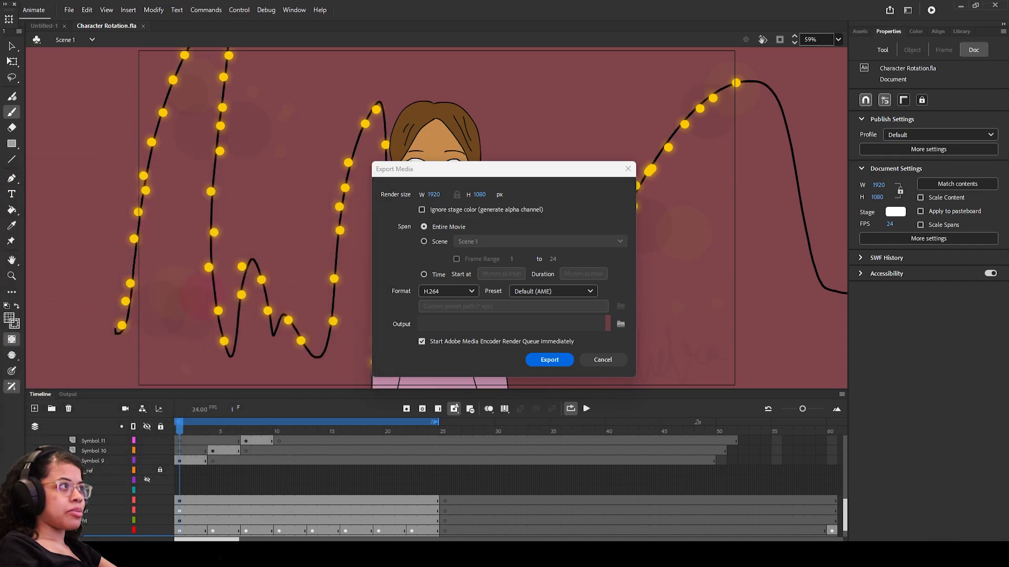
left_click(620, 324)
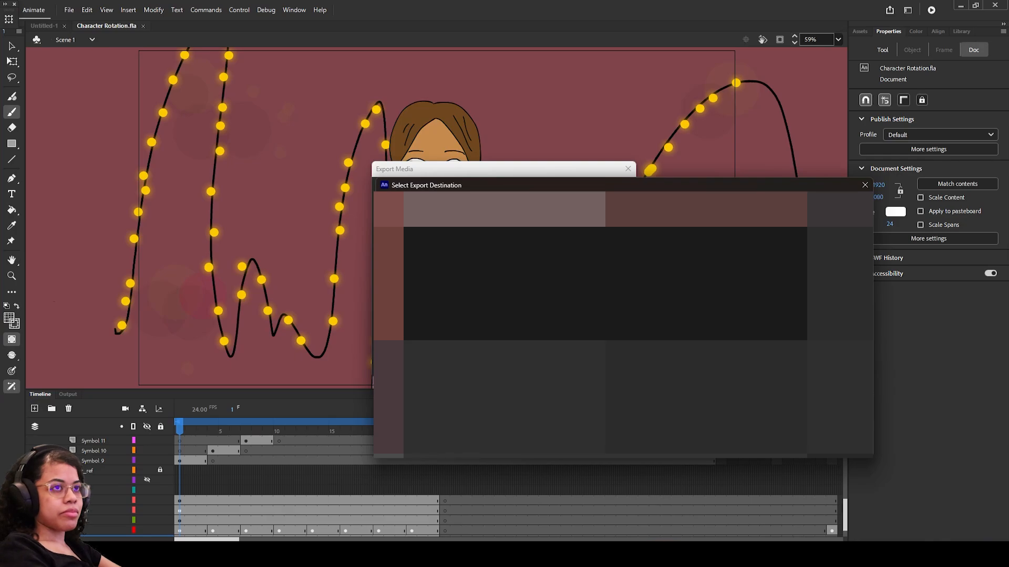
key("Return")
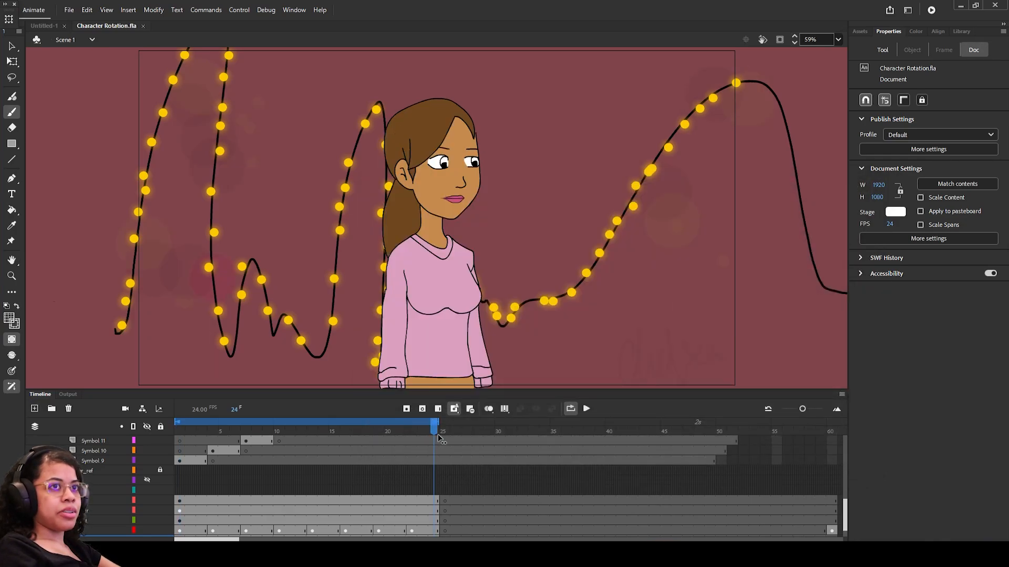
Step: Export frames 1 to 24 of Scene 1 as an H.264 video named Character Rotation Animation, starting the render queue immediately
left_click_drag(438, 439, 179, 429)
left_click(71, 10)
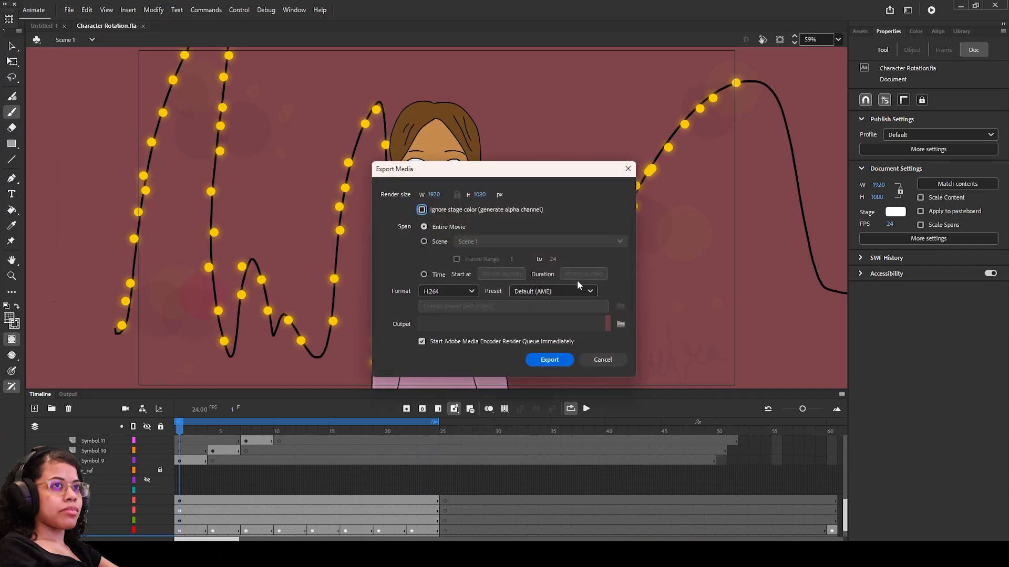
left_click(425, 242)
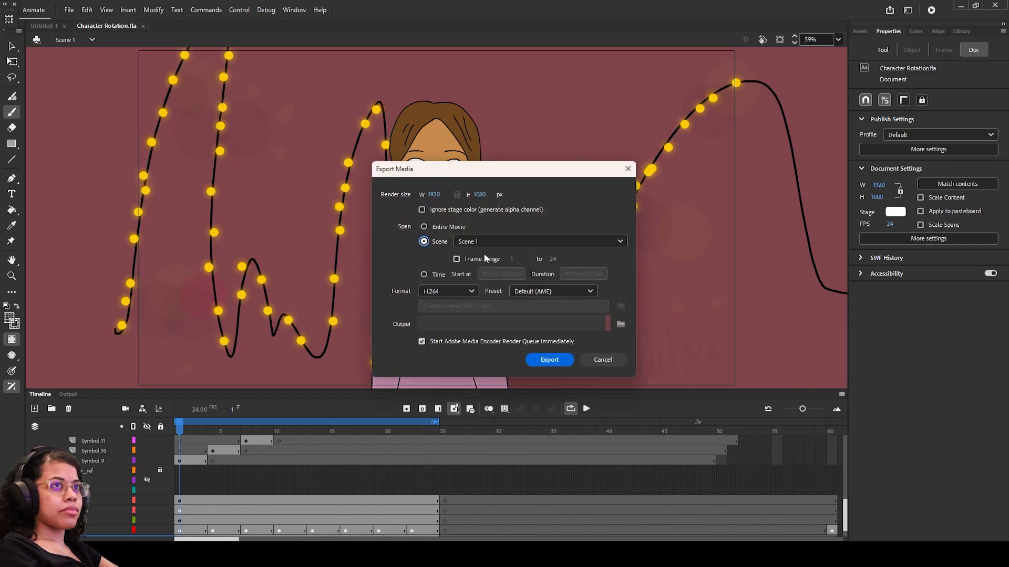
left_click(456, 259)
left_click(618, 324)
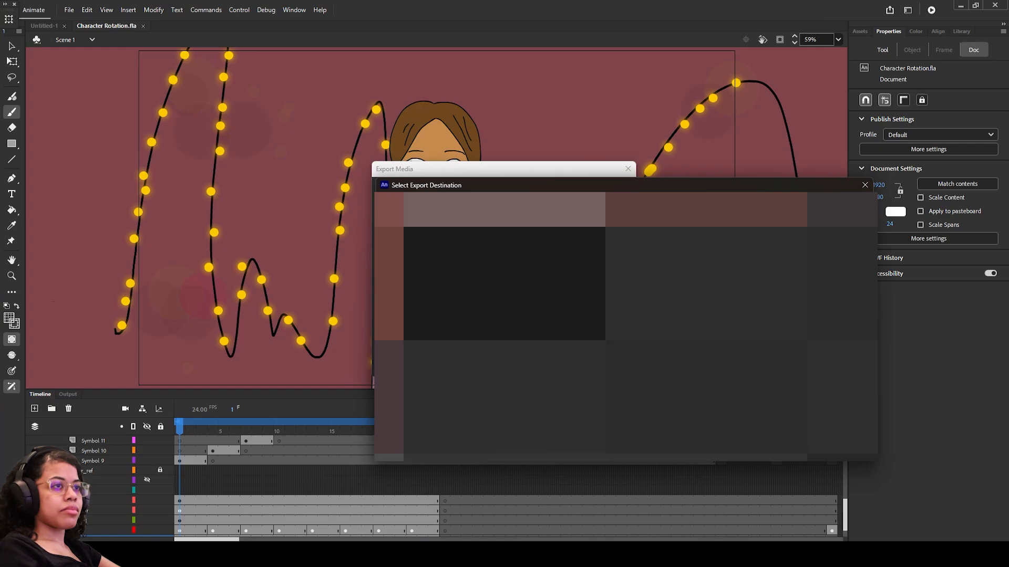
left_click(842, 447)
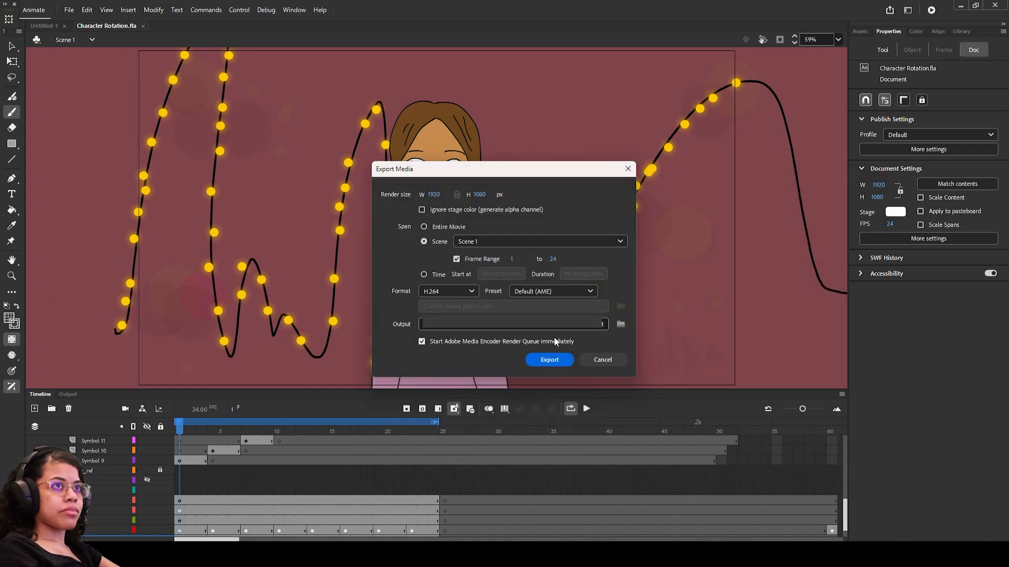
left_click(551, 361)
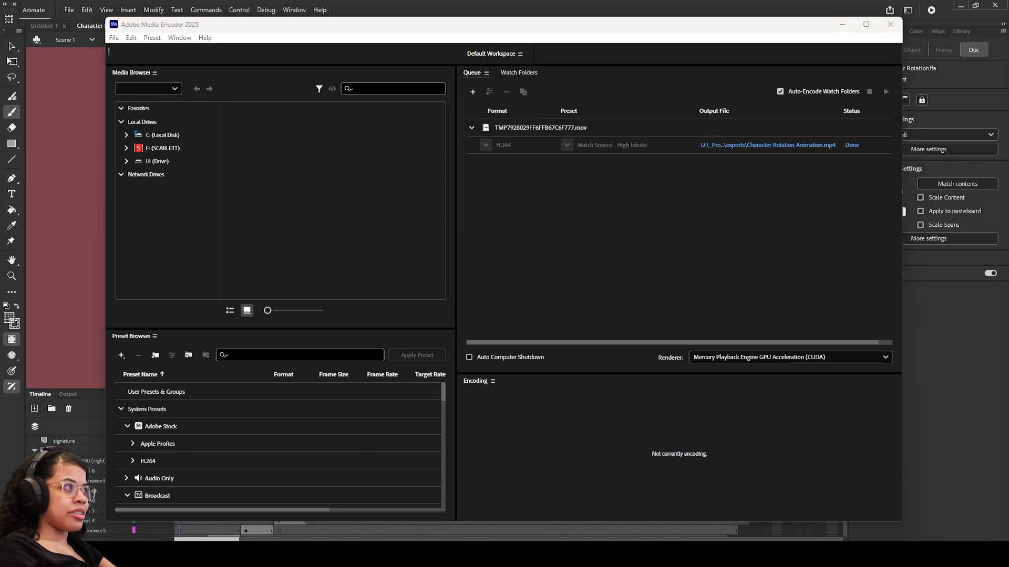
Step: Play the exported Character Rotation Animation video to check it, and close the player
left_click(468, 114)
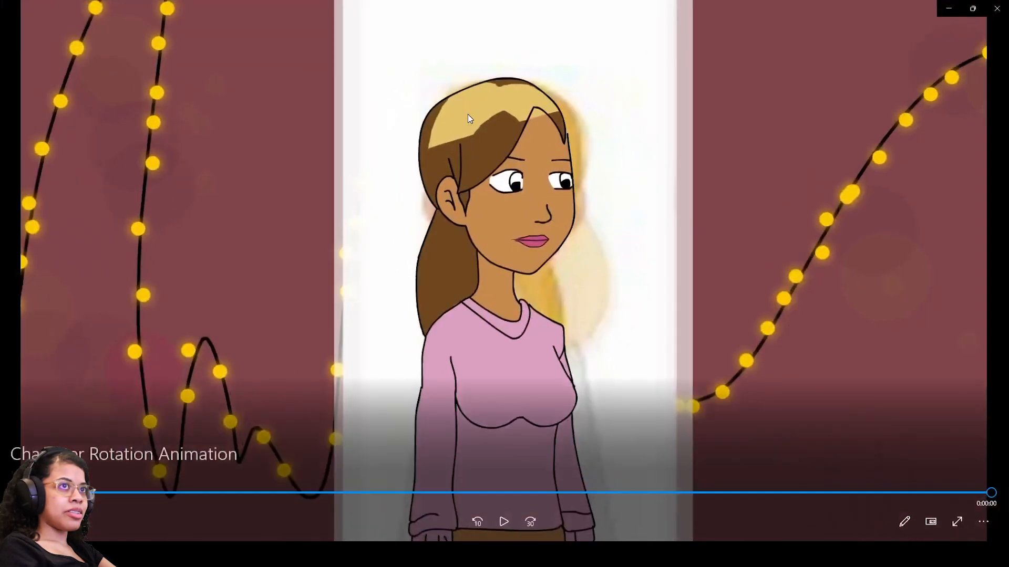
left_click(504, 522)
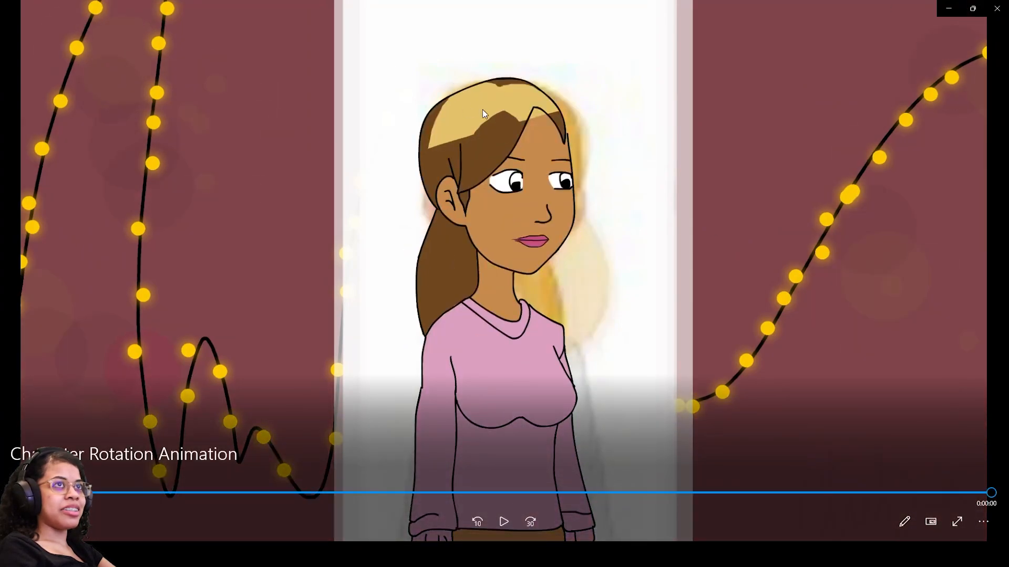
left_click(973, 8)
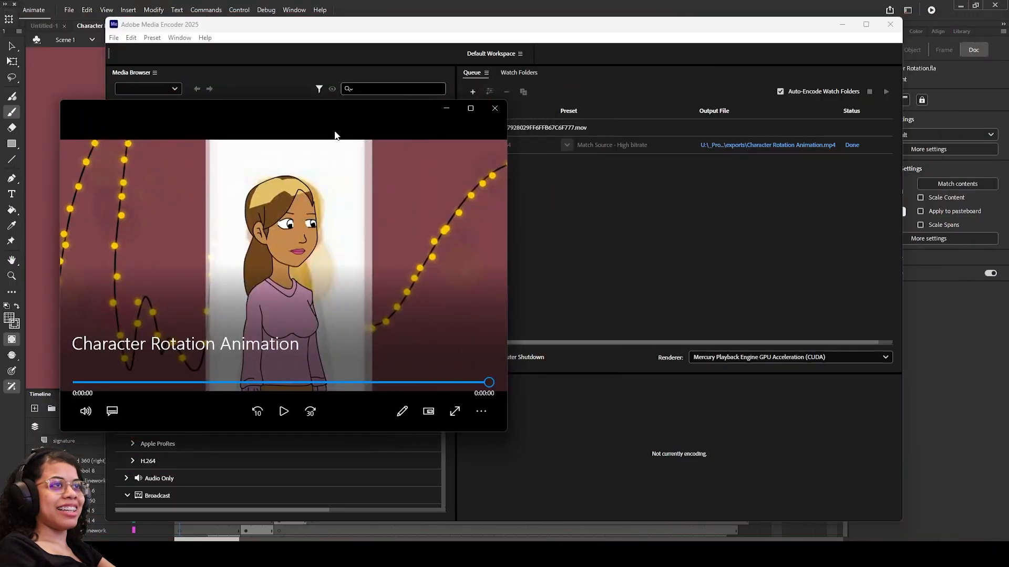
left_click(494, 107)
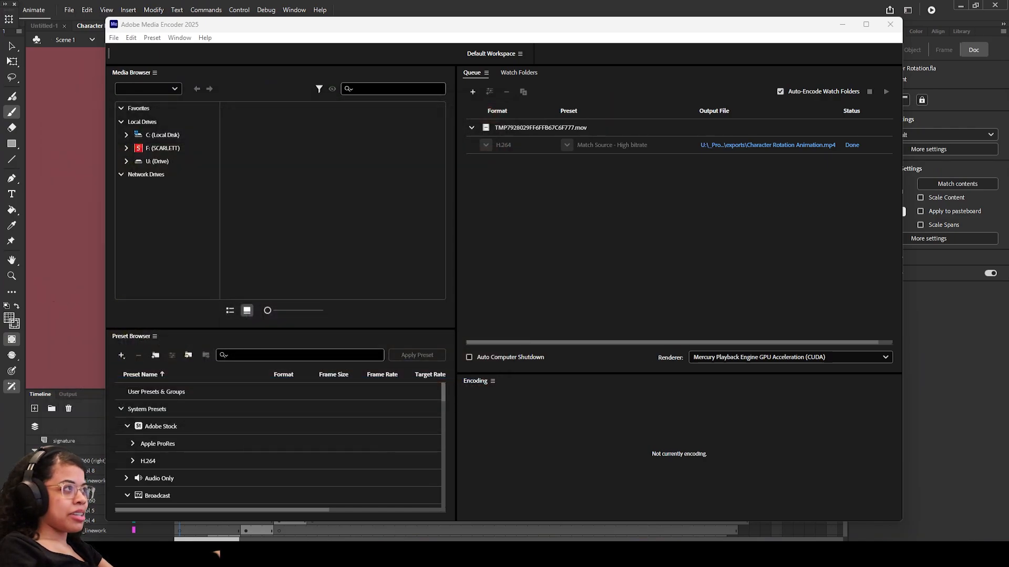
Step: Switch back to Animate and delete the character_ref layer folder together with its nested layers
left_click(973, 398)
scroll(105, 480, "down", 2)
scroll(105, 480, "down", 3)
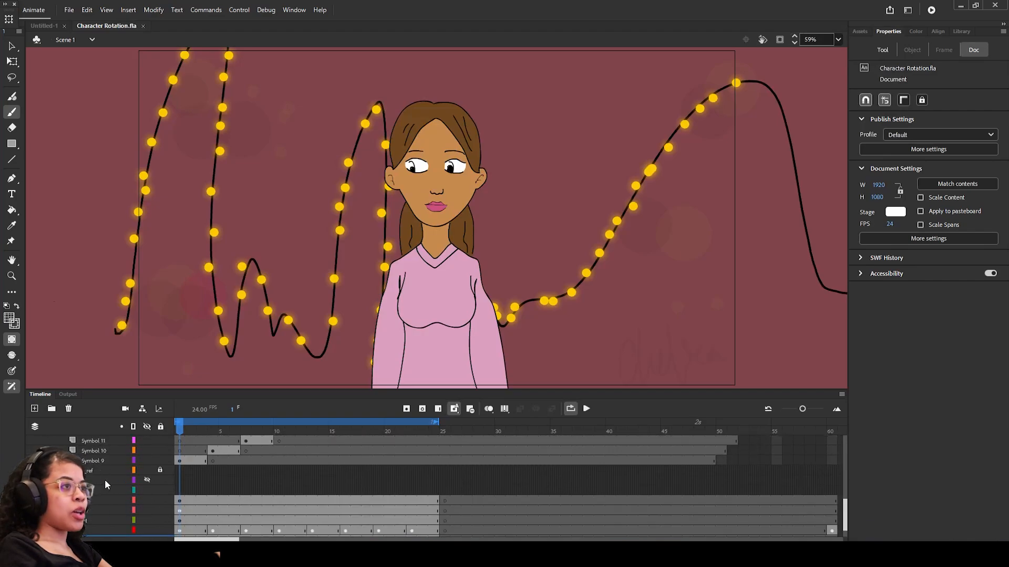
left_click(91, 471)
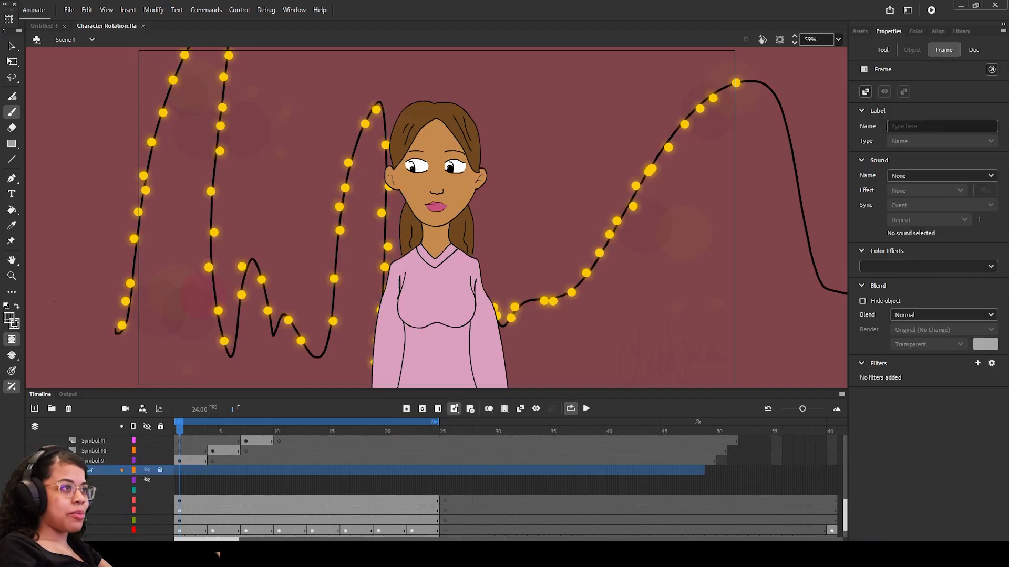
scroll(91, 471, "down", 1)
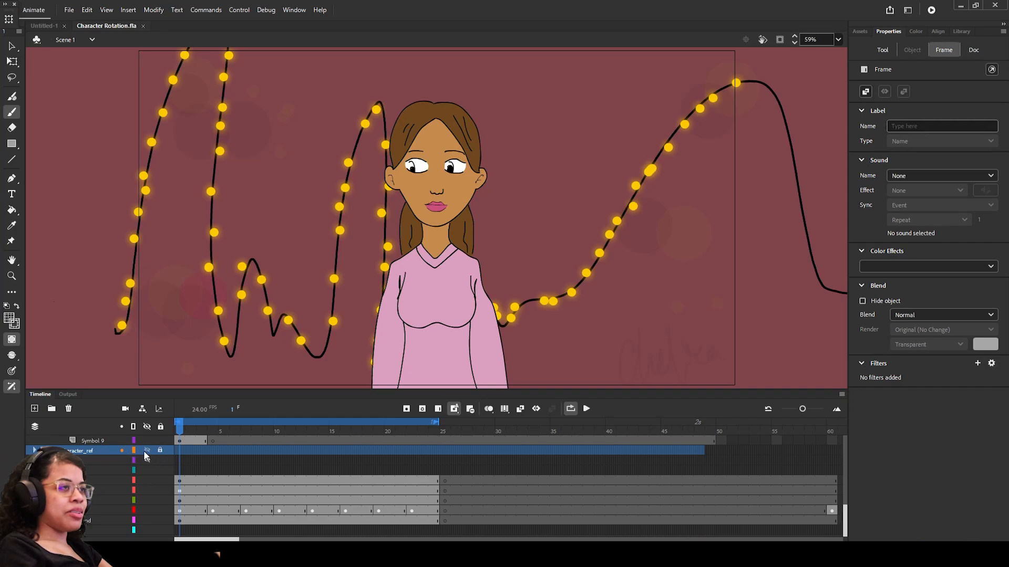
left_click(68, 408)
left_click(558, 344)
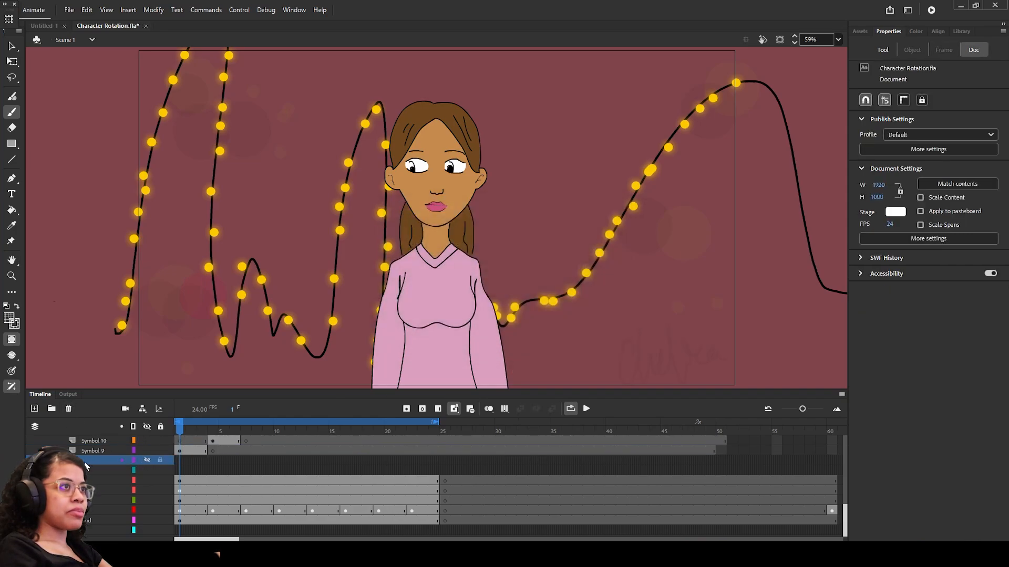
Step: Delete the hidden layer folder directly below the Symbol 9 layer and close the video player
left_click(87, 461)
left_click(68, 408)
scroll(71, 453, "up", 10)
scroll(72, 452, "down", 5)
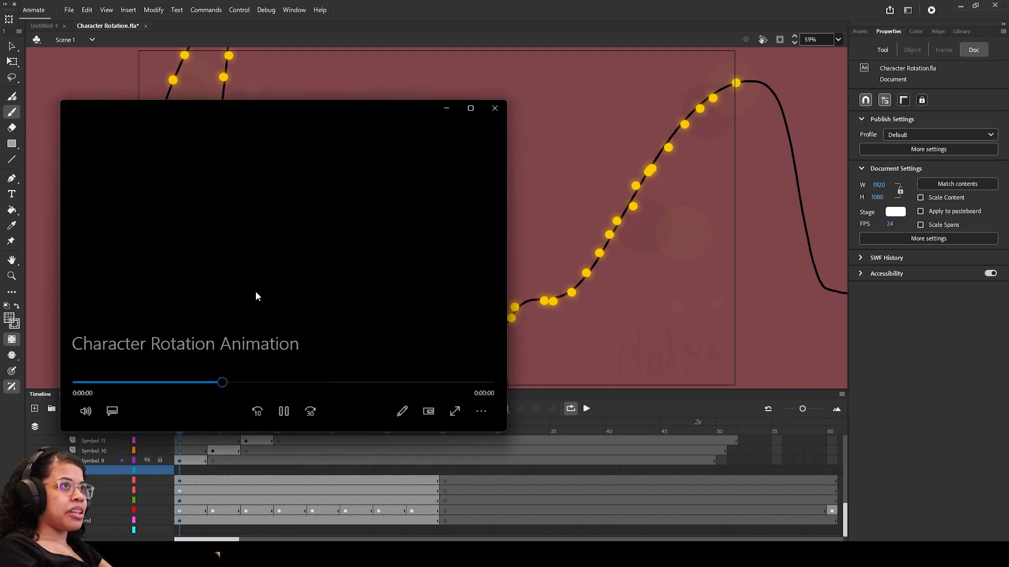
left_click(495, 108)
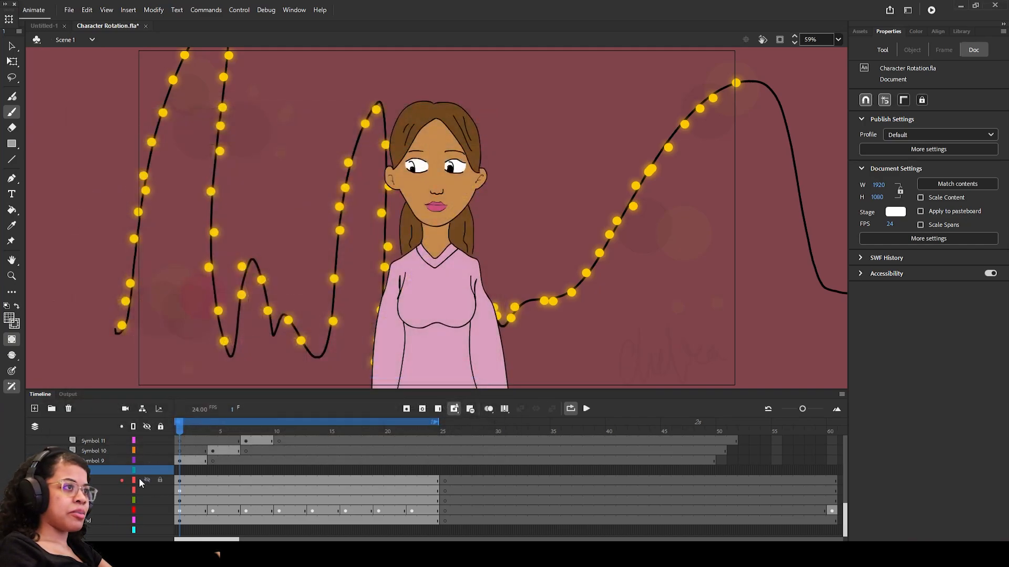
Step: Delete the extra effects layer folder together with its nested layers
scroll(141, 484, "up", 5)
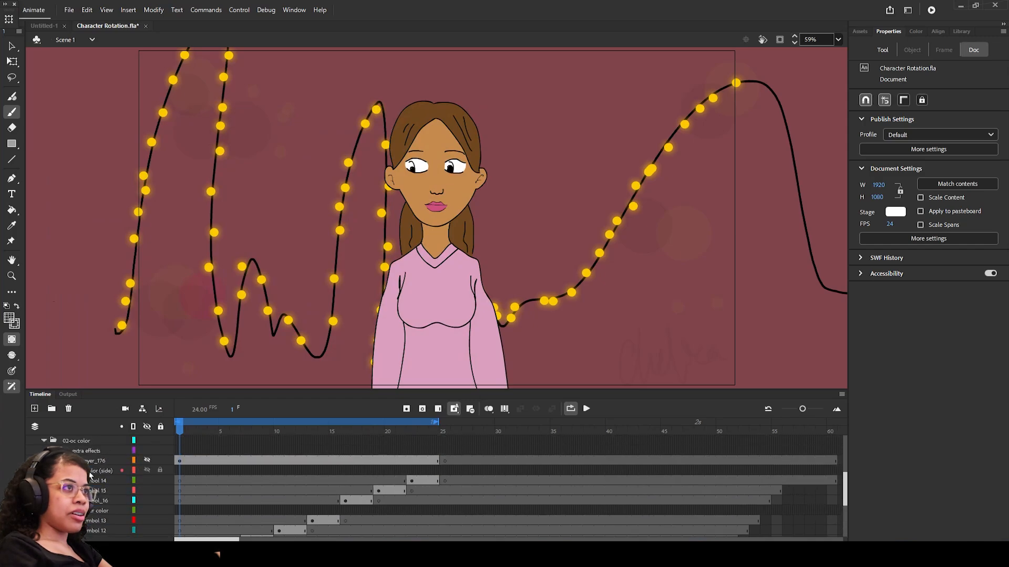
left_click(96, 462)
scroll(96, 467, "up", 1)
left_click(89, 460)
left_click(91, 471)
left_click(68, 409)
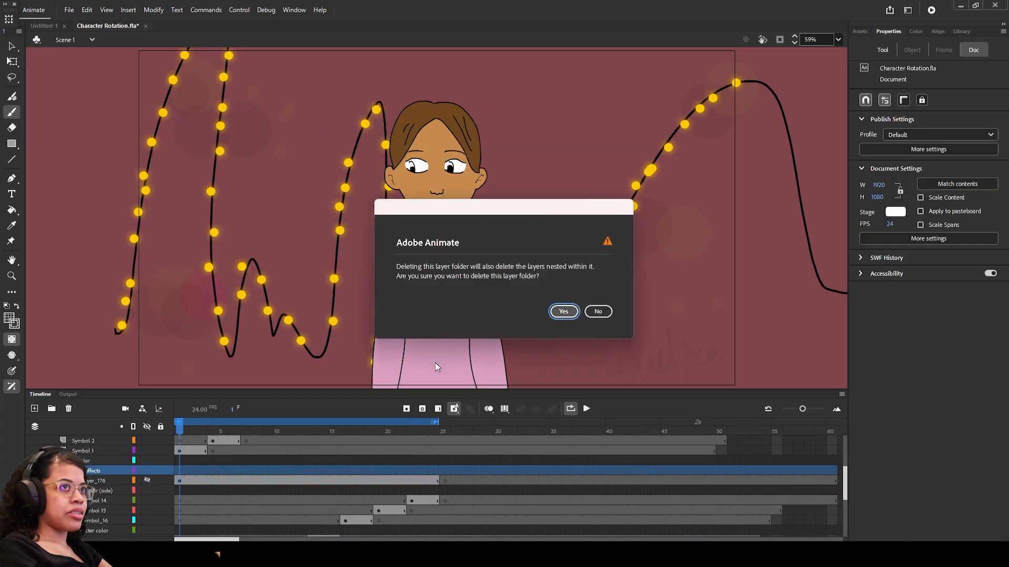
left_click(562, 311)
Step: Export the cleaned-up animation again as H.264 and start encoding Character Rotation Animation_1.mp4 in Media Encoder
left_click(69, 10)
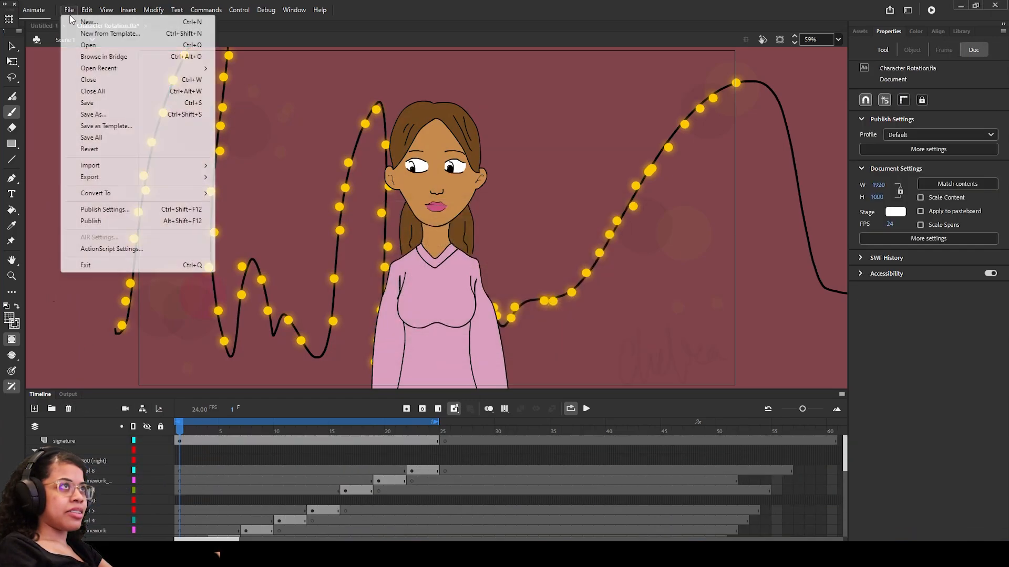
left_click(618, 508)
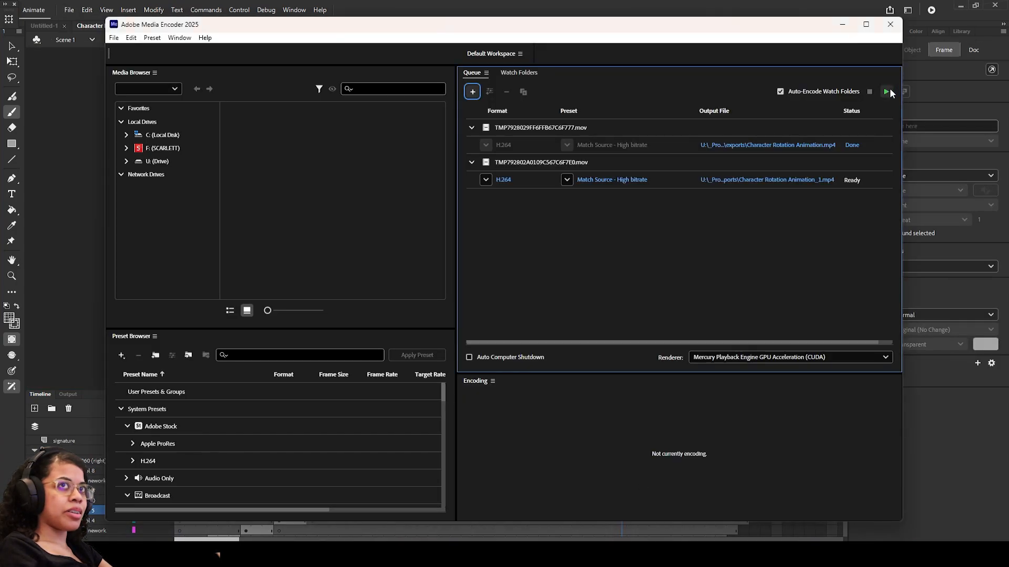
left_click(888, 92)
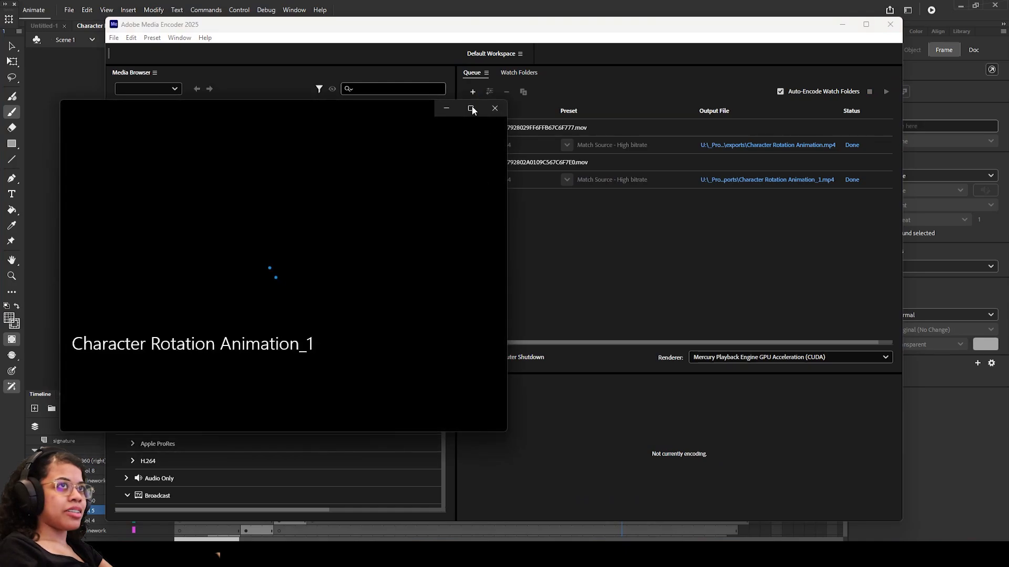
Step: Play the exported Character Rotation Animation_1 video in a maximized player to check it, and close the player
left_click(472, 109)
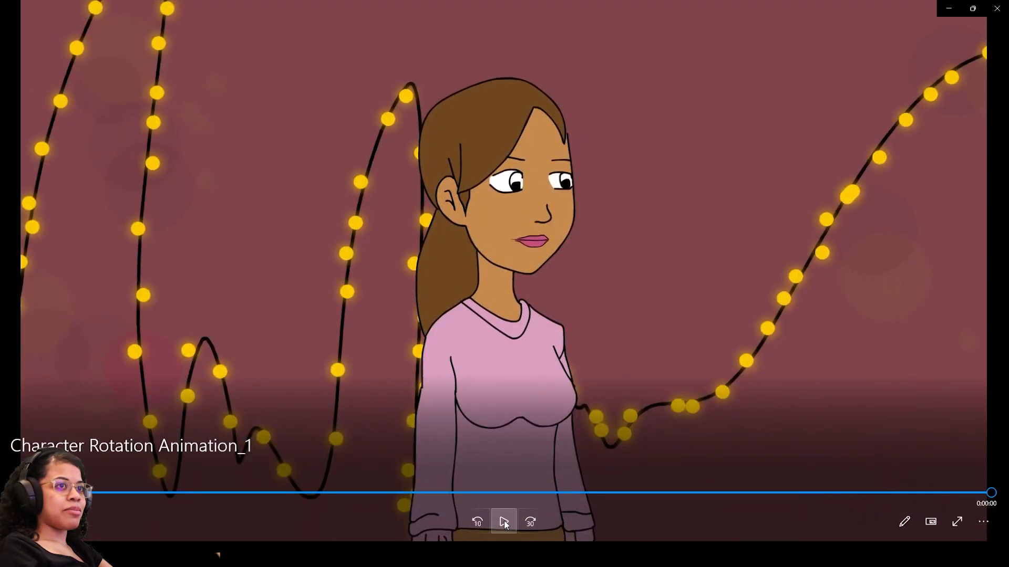
left_click(503, 522)
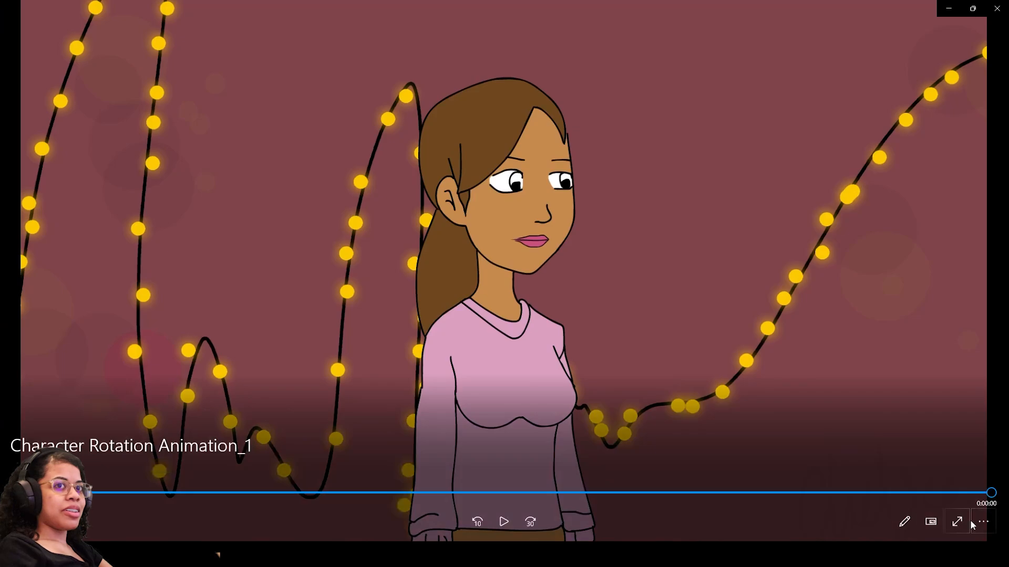
left_click(973, 524)
left_click(960, 464)
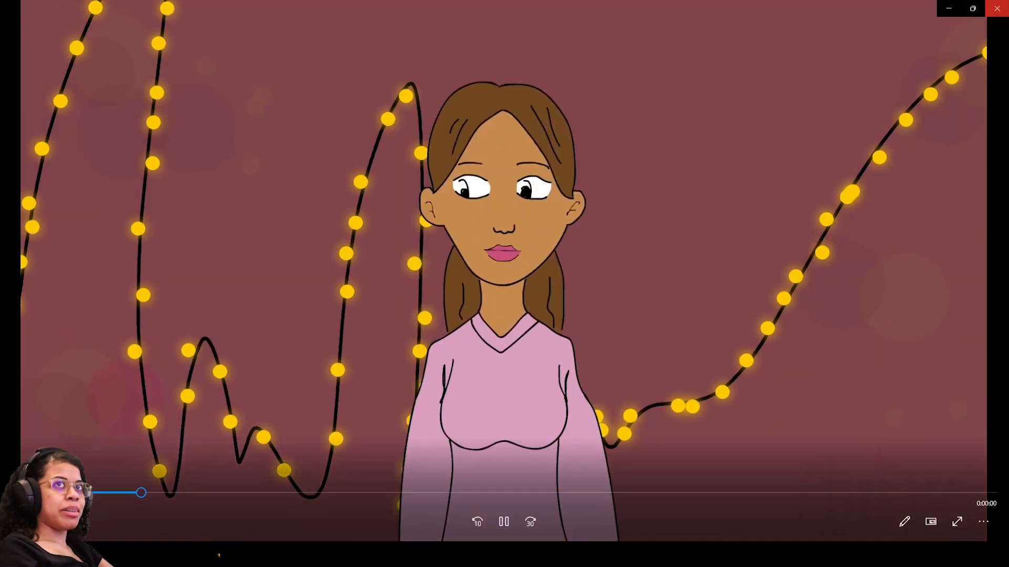
left_click(996, 8)
left_click(499, 131)
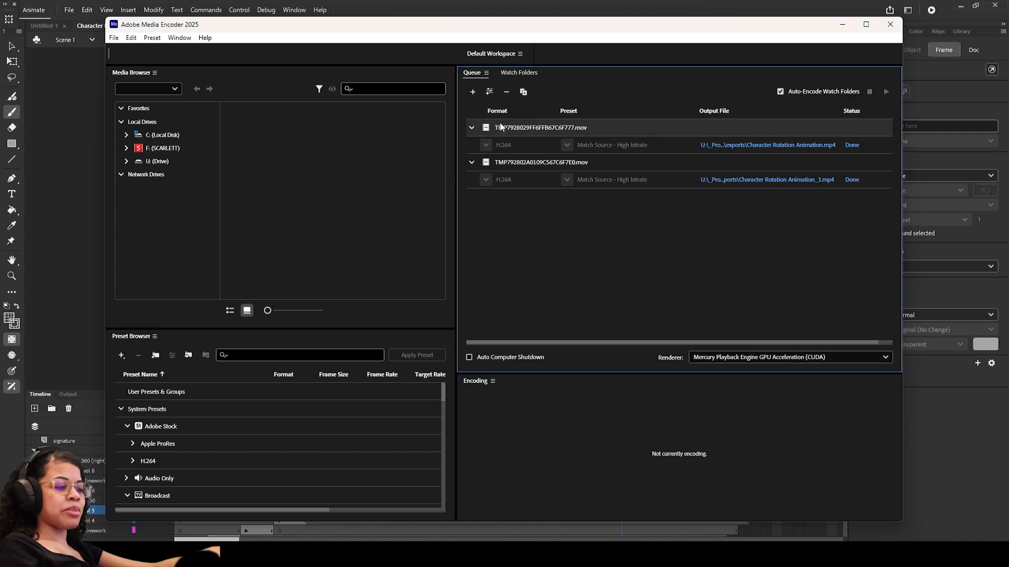
Step: Remove all finished encoding jobs from the Media Encoder queue so that it is empty
key("Delete")
key("Delete")
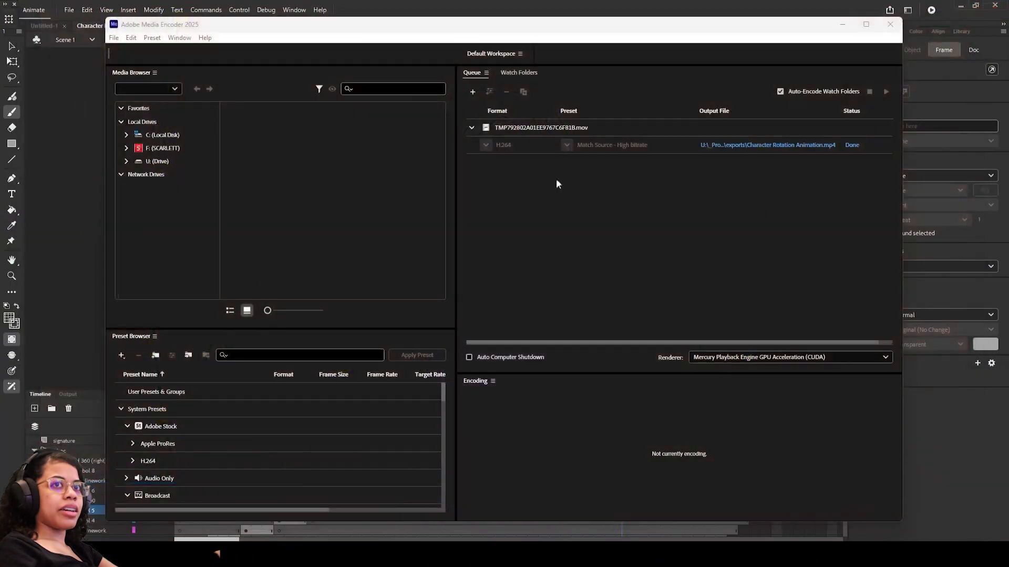
left_click(564, 131)
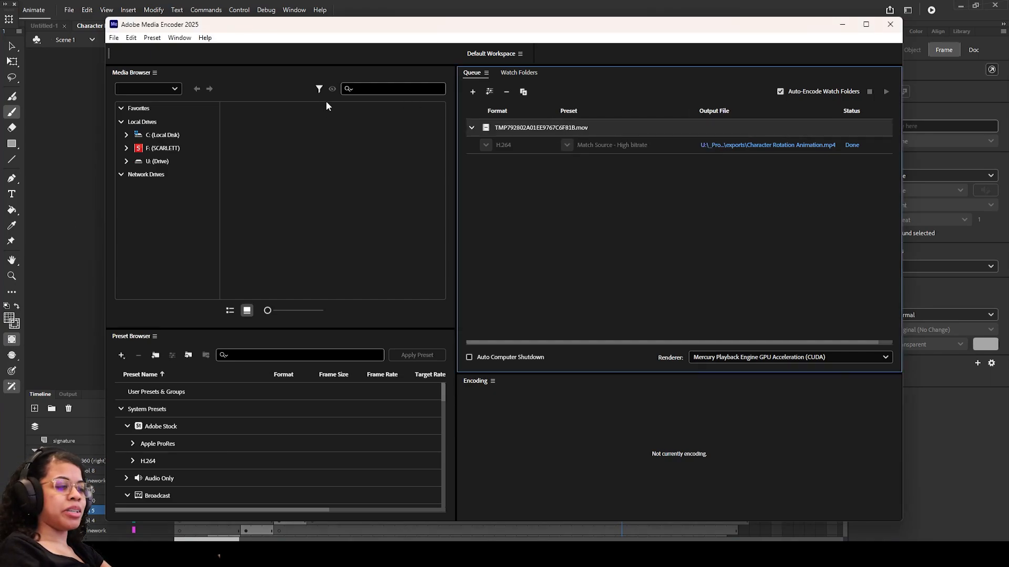
key("Delete")
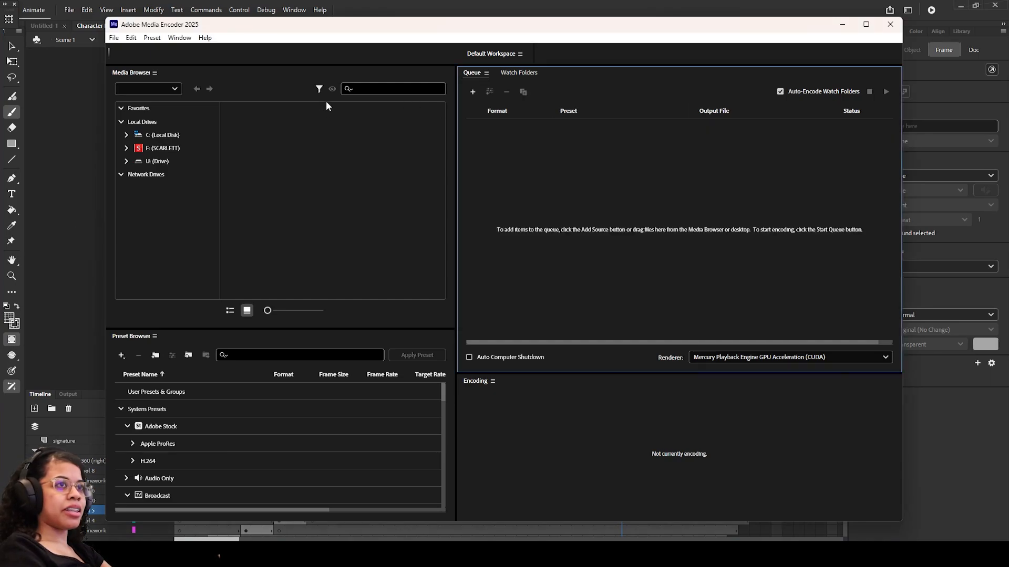
Step: Switch back to the Character Rotation document in Adobe Animate and stop the looping timeline playback
left_click(398, 7)
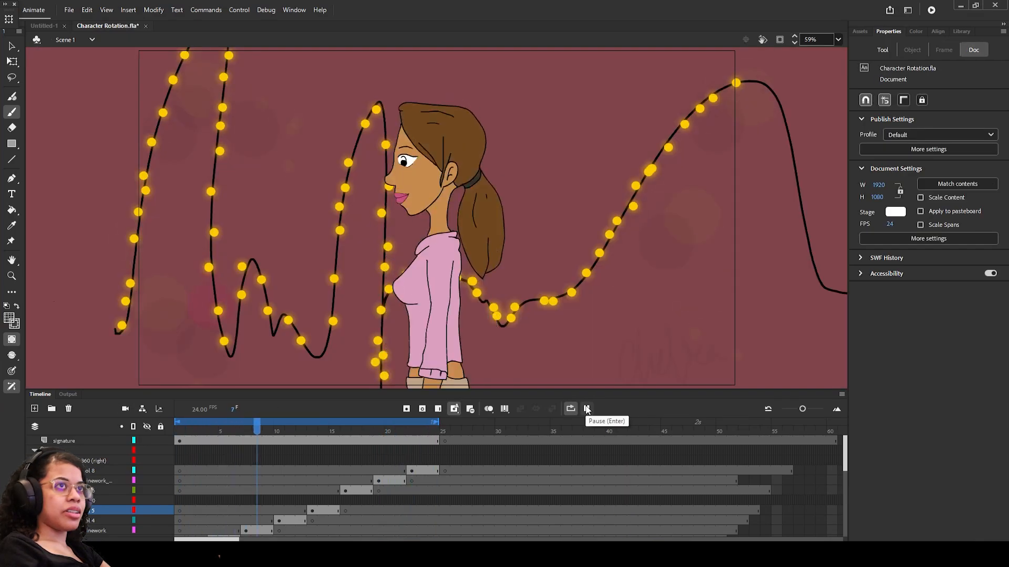
left_click(587, 408)
Step: Switch to the video player and scrub back and forth through Character Rotation Animation_1 to examine the head turn frame by frame
left_click(452, 555)
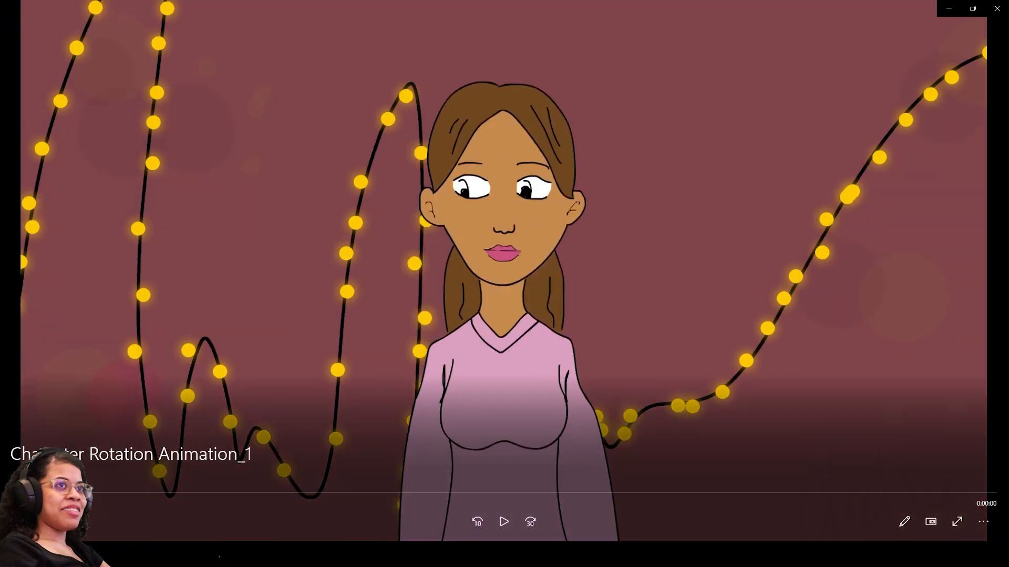
left_click_drag(93, 493, 394, 487)
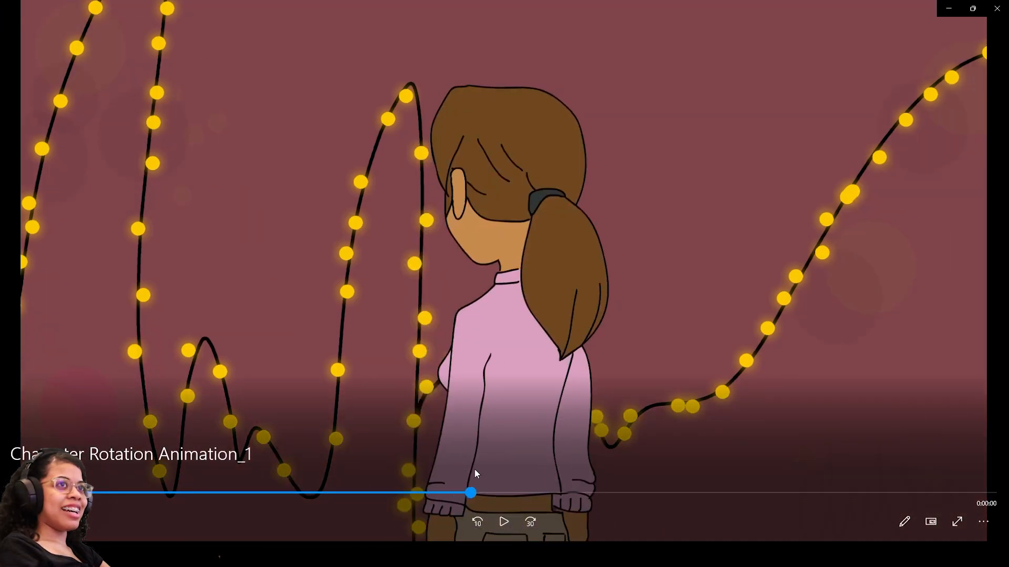
left_click_drag(475, 470, 989, 484)
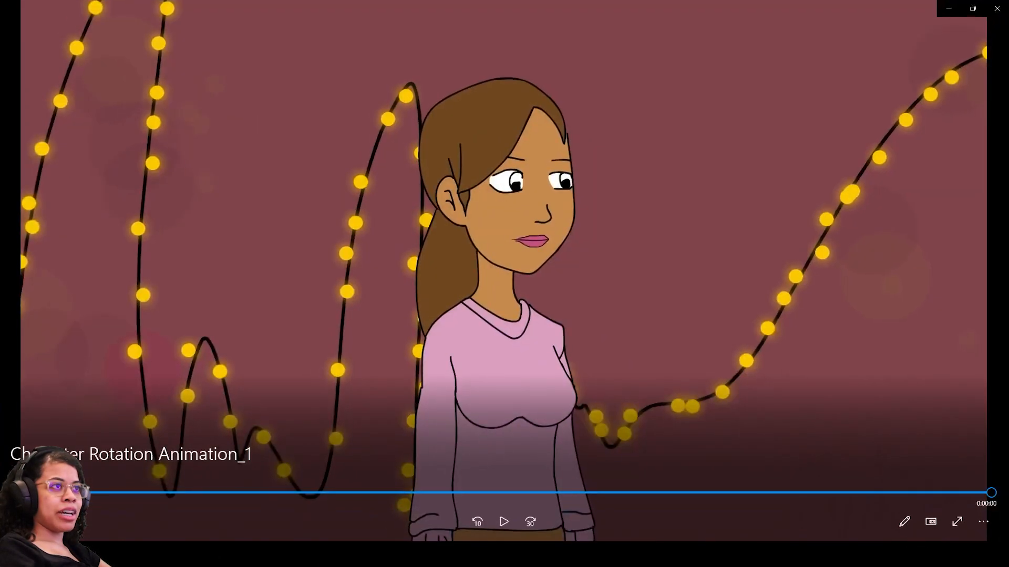
left_click_drag(364, 489, 303, 458)
left_click_drag(368, 448, 945, 459)
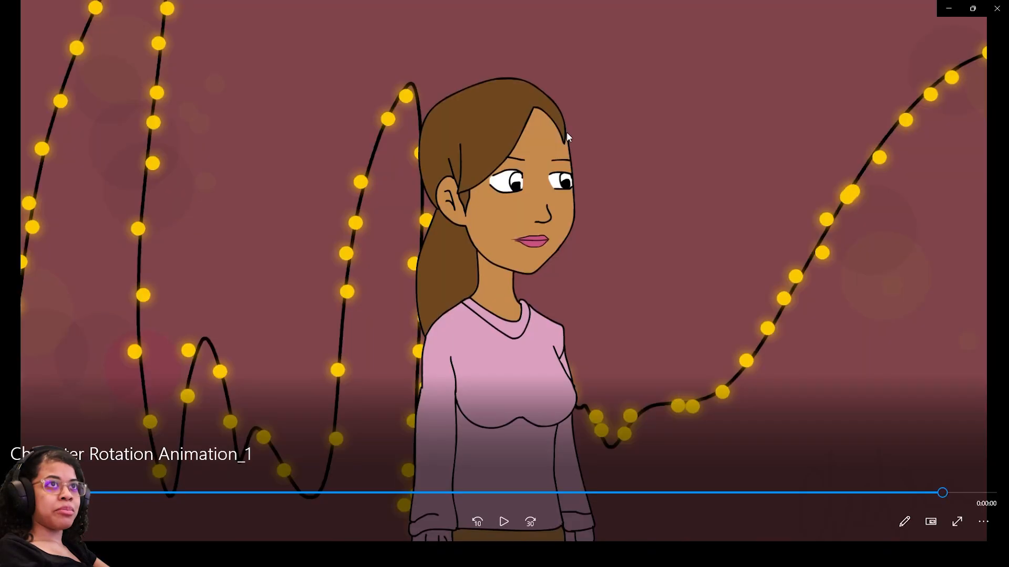
left_click(134, 493)
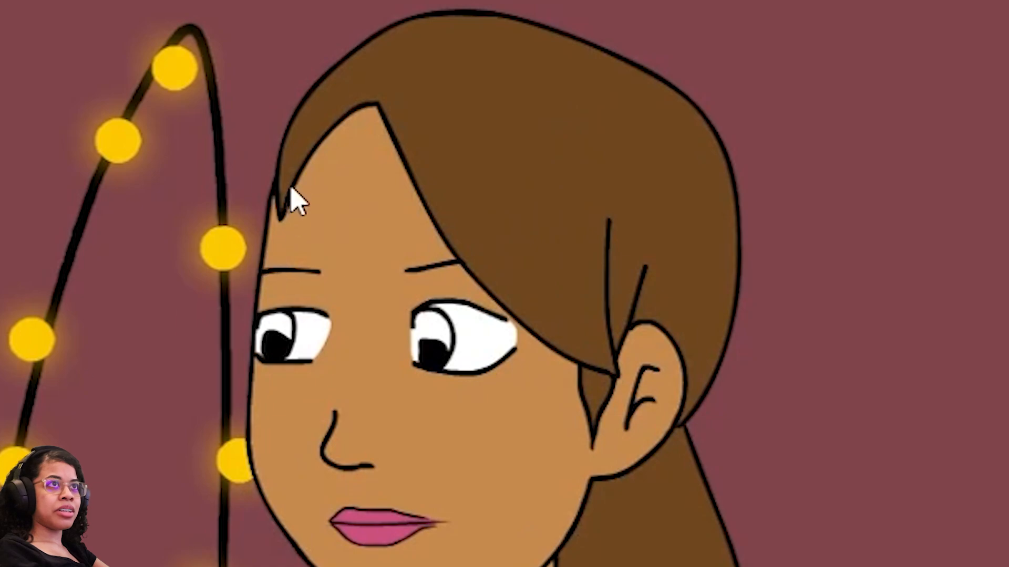